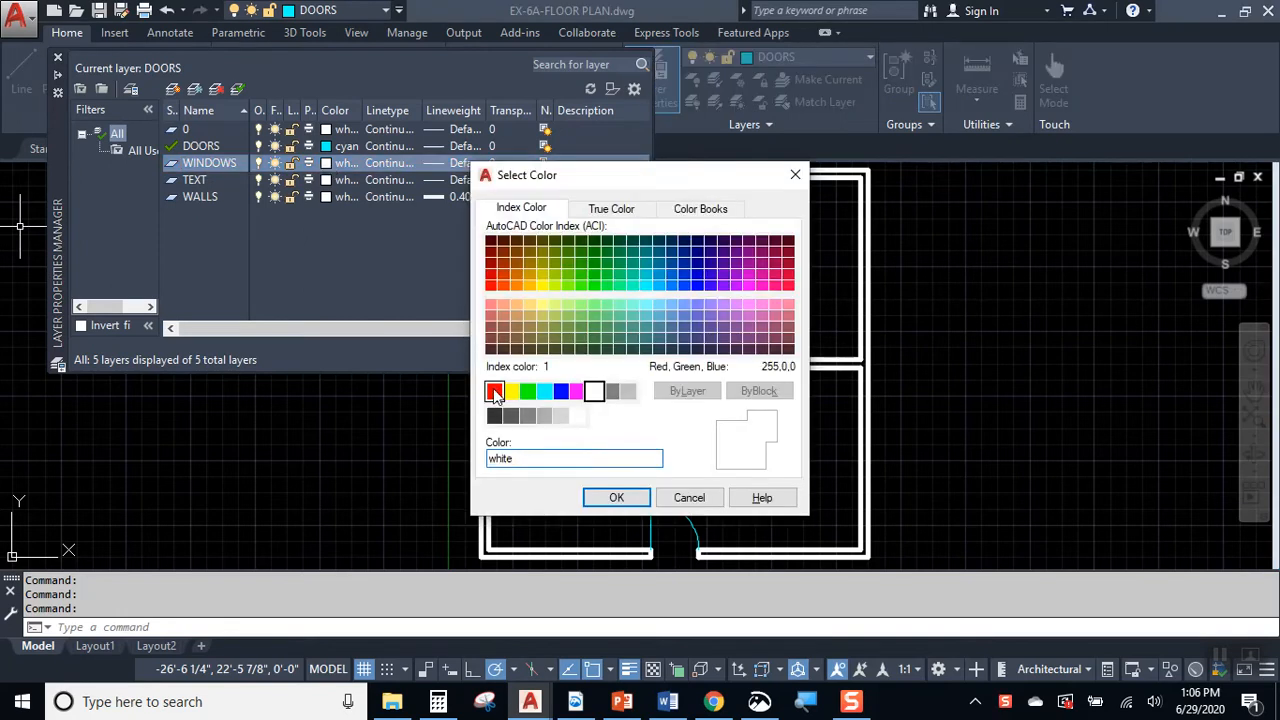
Step: Set the WINDOWS layer's color to red and make WINDOWS the current layer
{"action": "left_click", "coordinate": [494, 391]}
{"action": "left_click", "coordinate": [616, 497]}
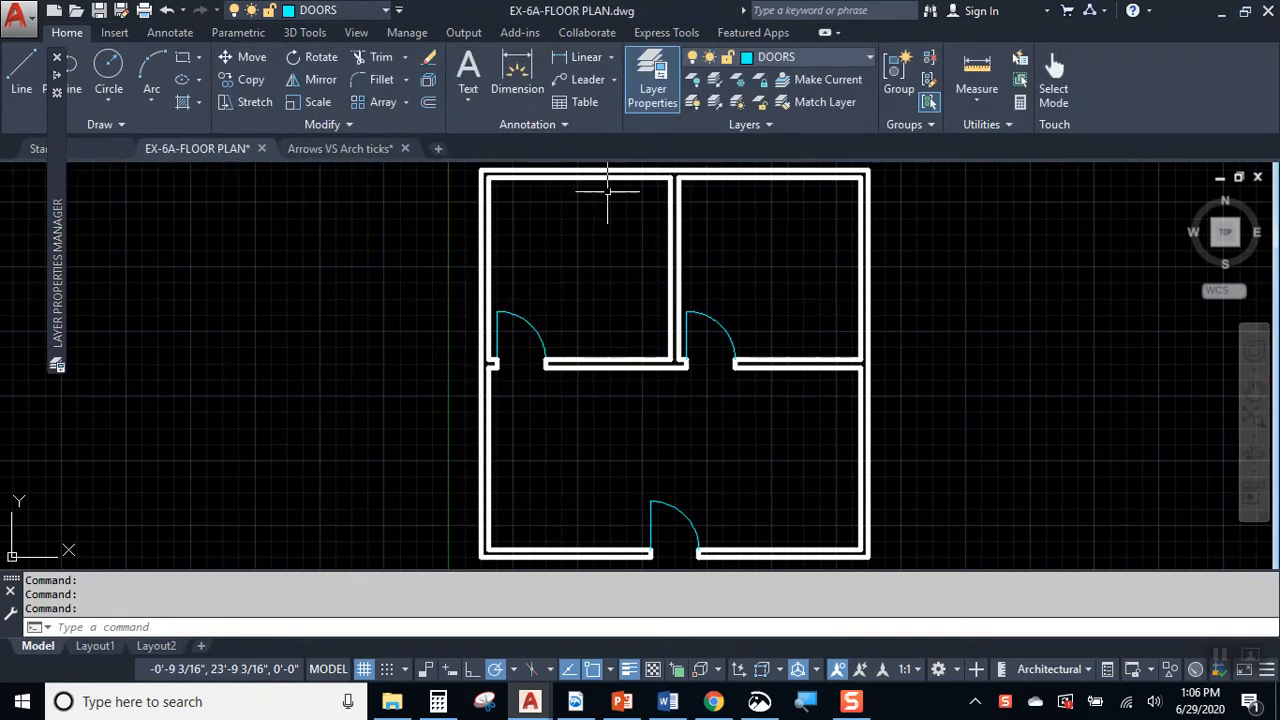
{"action": "left_click", "coordinate": [851, 58]}
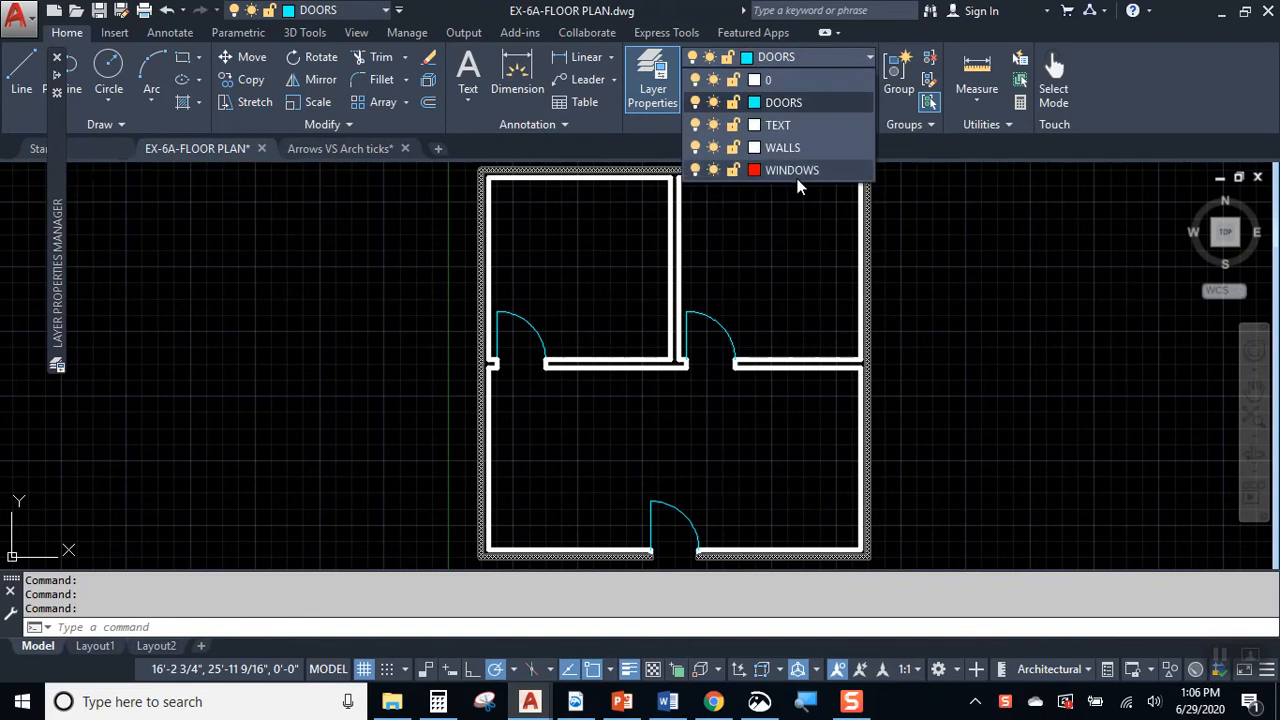
{"action": "left_click", "coordinate": [796, 170]}
Step: Start a line in the empty area beside the floor plan's upper-left room and draw a 3' horizontal segment leftward
{"action": "scroll", "coordinate": [571, 214], "scroll_direction": "up", "scroll_amount": 3}
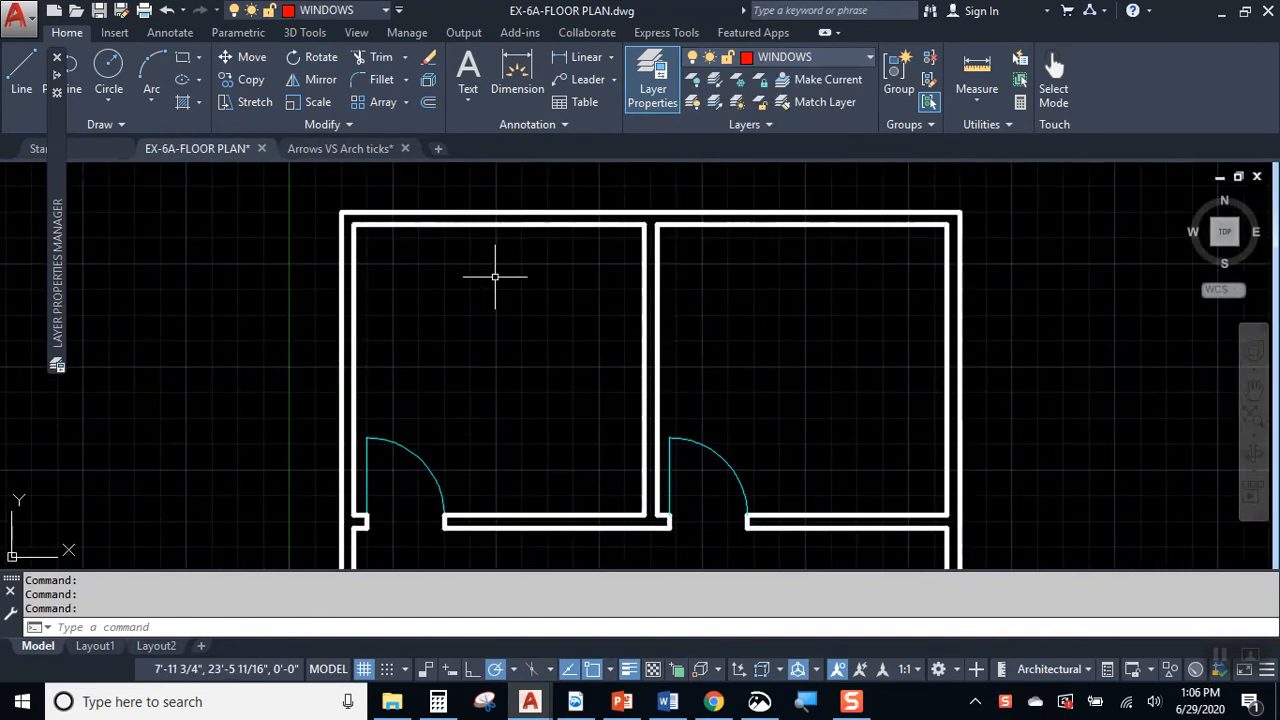
{"action": "scroll", "coordinate": [478, 291], "scroll_direction": "up", "scroll_amount": 2}
{"action": "middle_click_drag", "start_coordinate": [360, 294], "coordinate": [789, 343]}
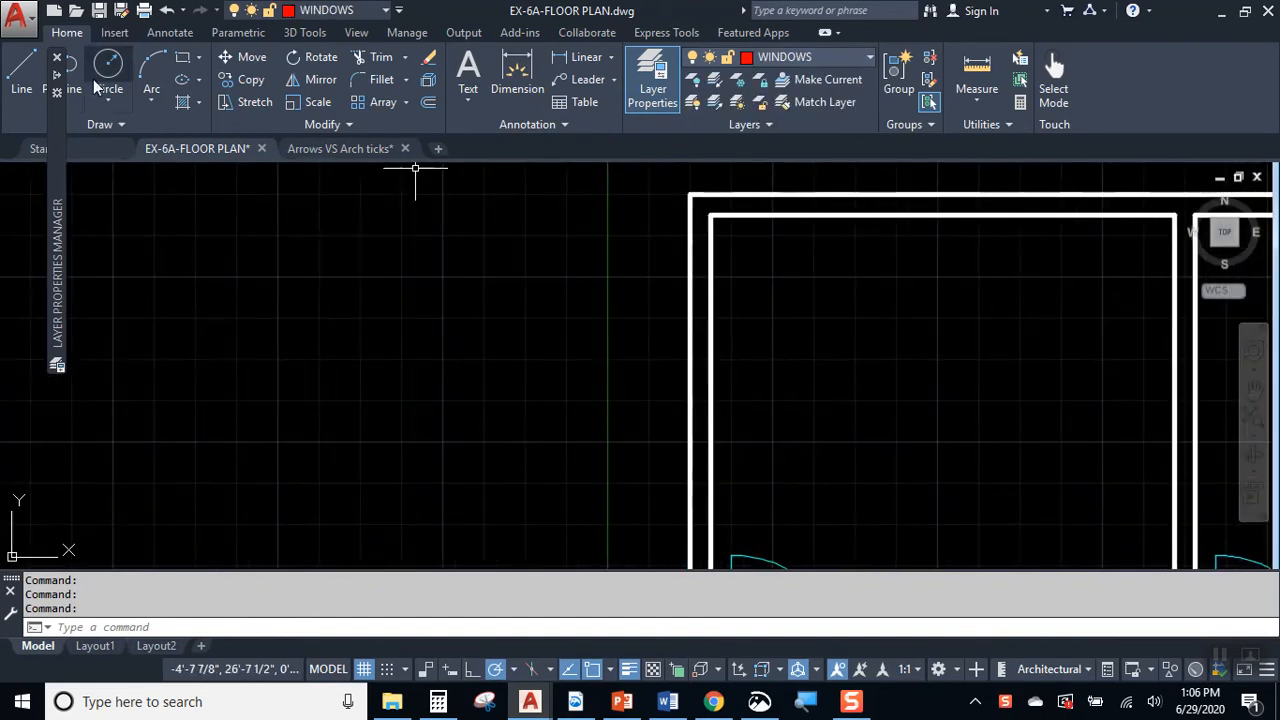
{"action": "left_click", "coordinate": [22, 75]}
{"action": "scroll", "coordinate": [405, 325], "scroll_direction": "up", "scroll_amount": 2}
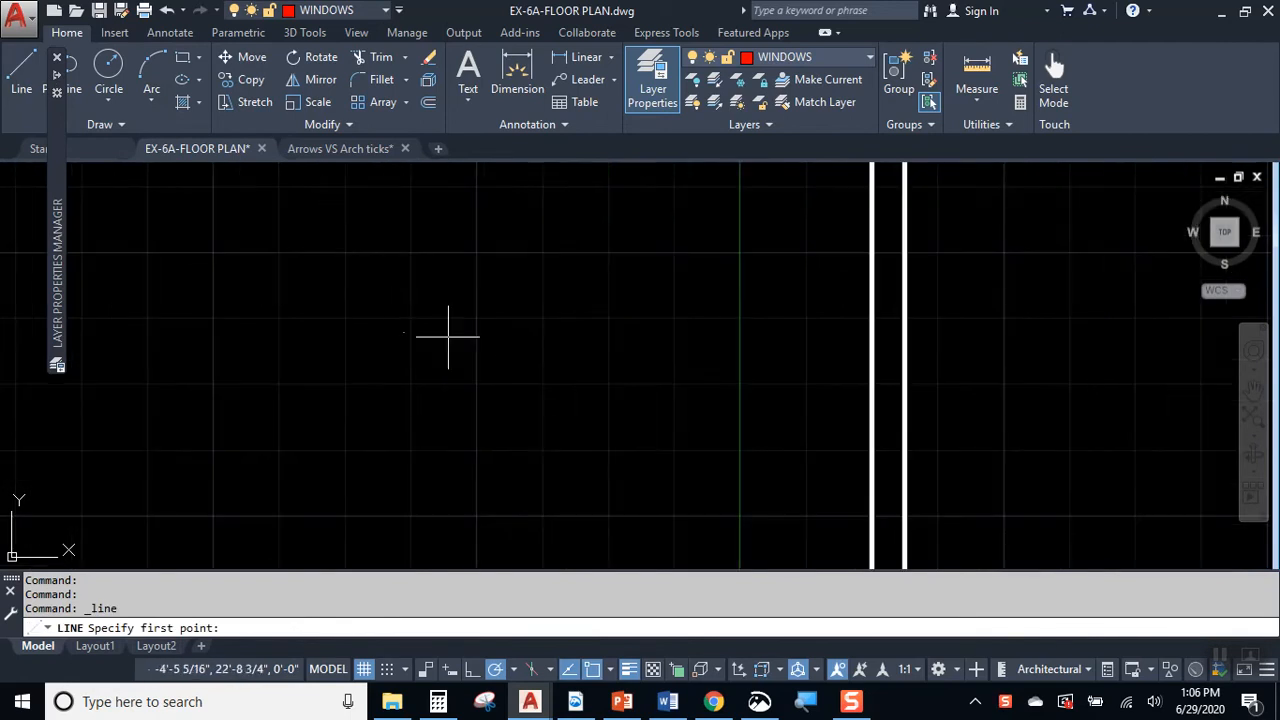
{"action": "left_click", "coordinate": [550, 354]}
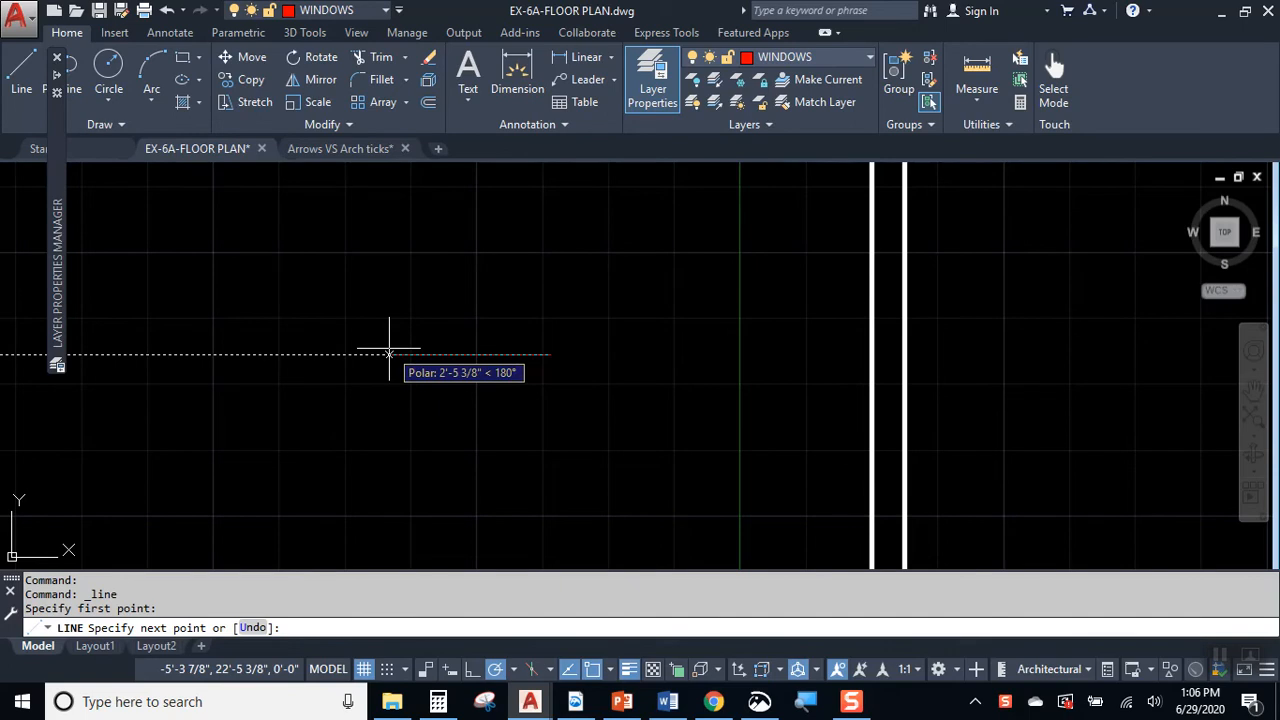
{"action": "key", "text": "Return"}
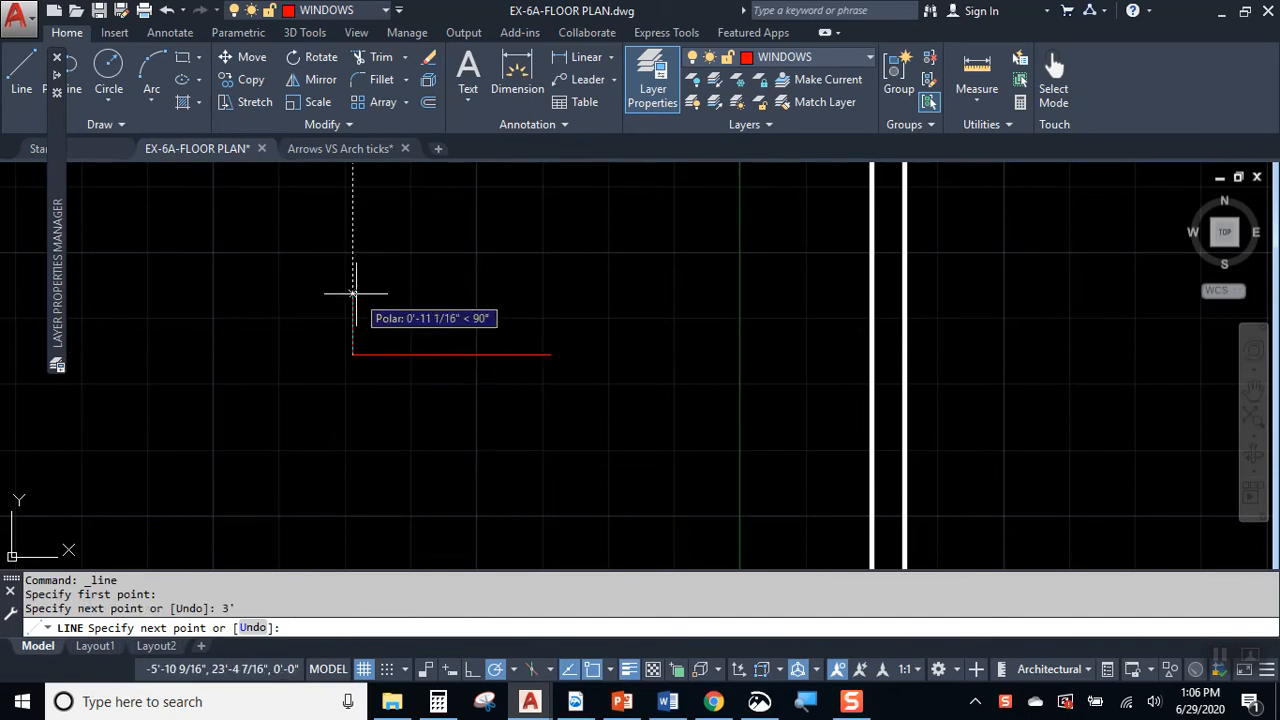
Step: Continue the line 6" up, 2" left and 2" up, and end it there
{"action": "scroll", "coordinate": [351, 354], "scroll_direction": "up", "scroll_amount": 2}
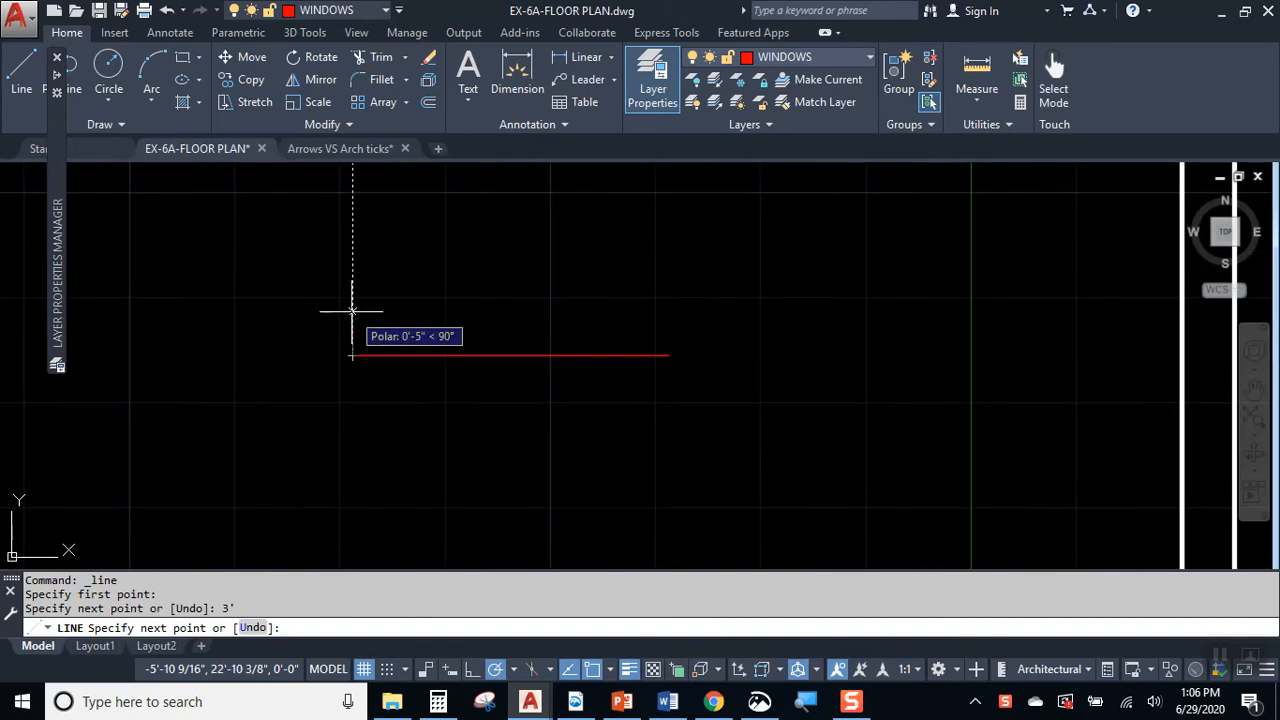
{"action": "type", "text": "6"}
{"action": "key", "text": "Return"}
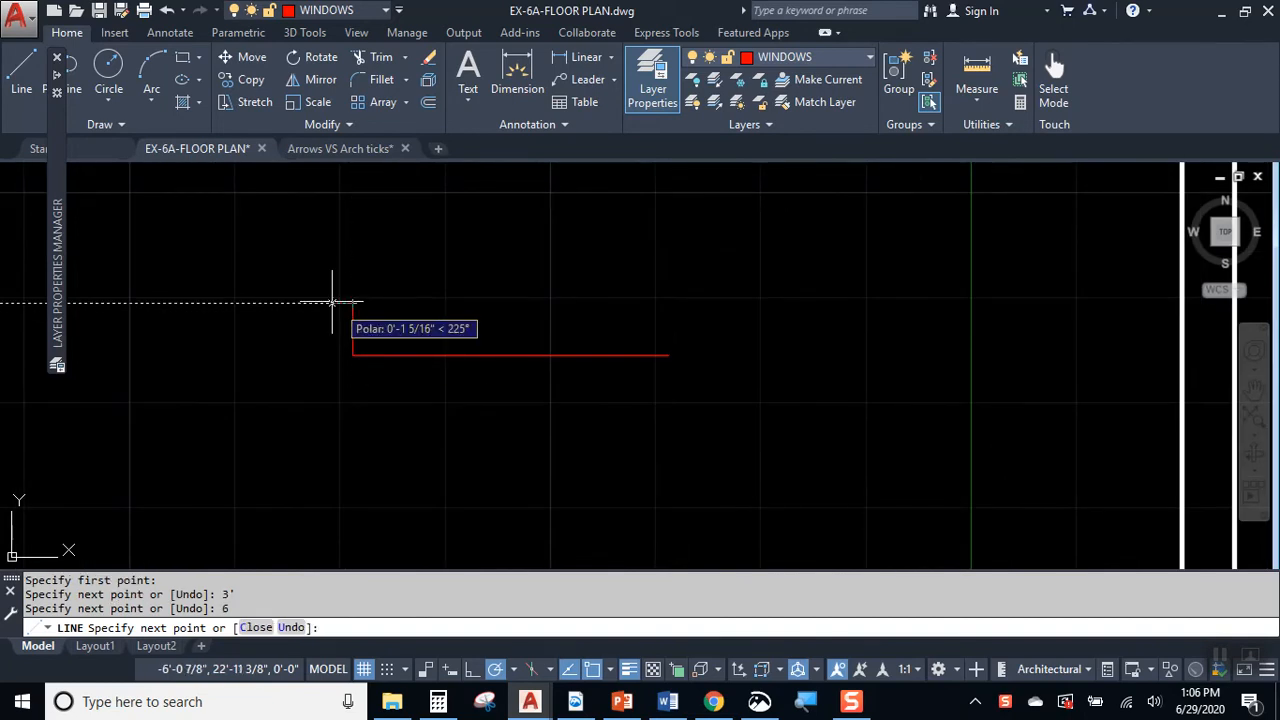
{"action": "type", "text": "2"}
{"action": "key", "text": "Return"}
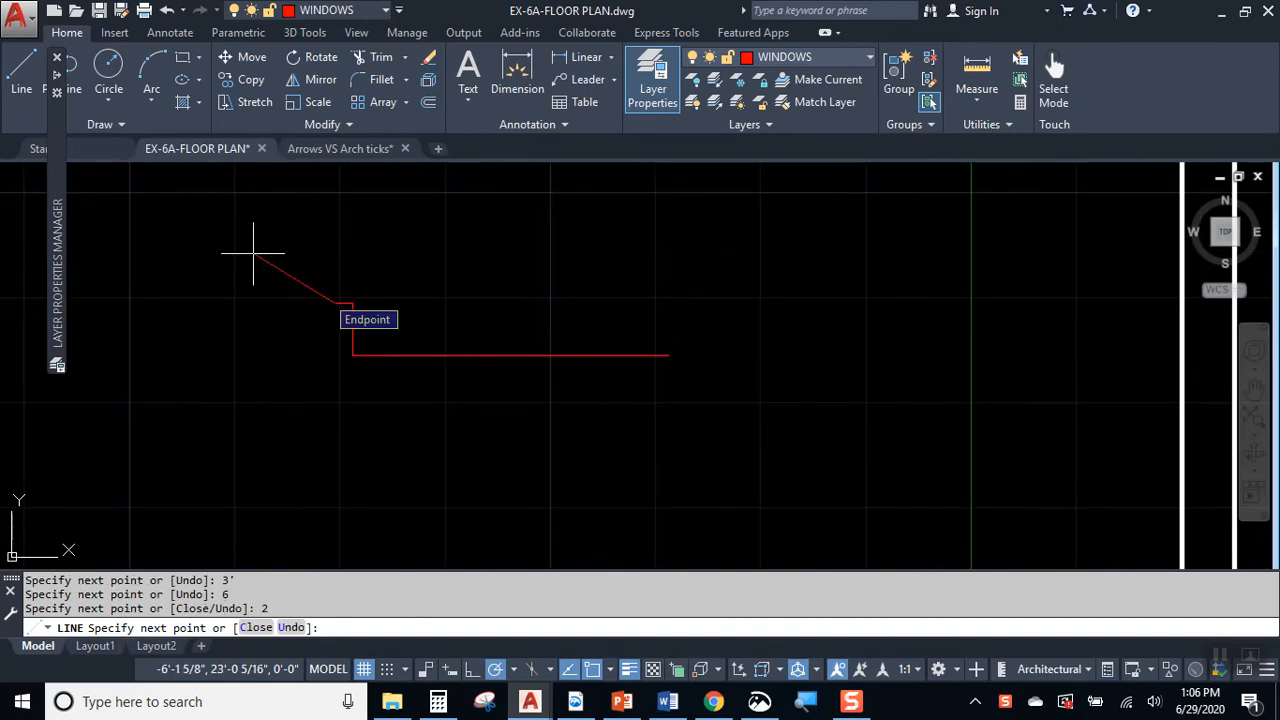
{"action": "type", "text": "2"}
{"action": "key", "text": "Return"}
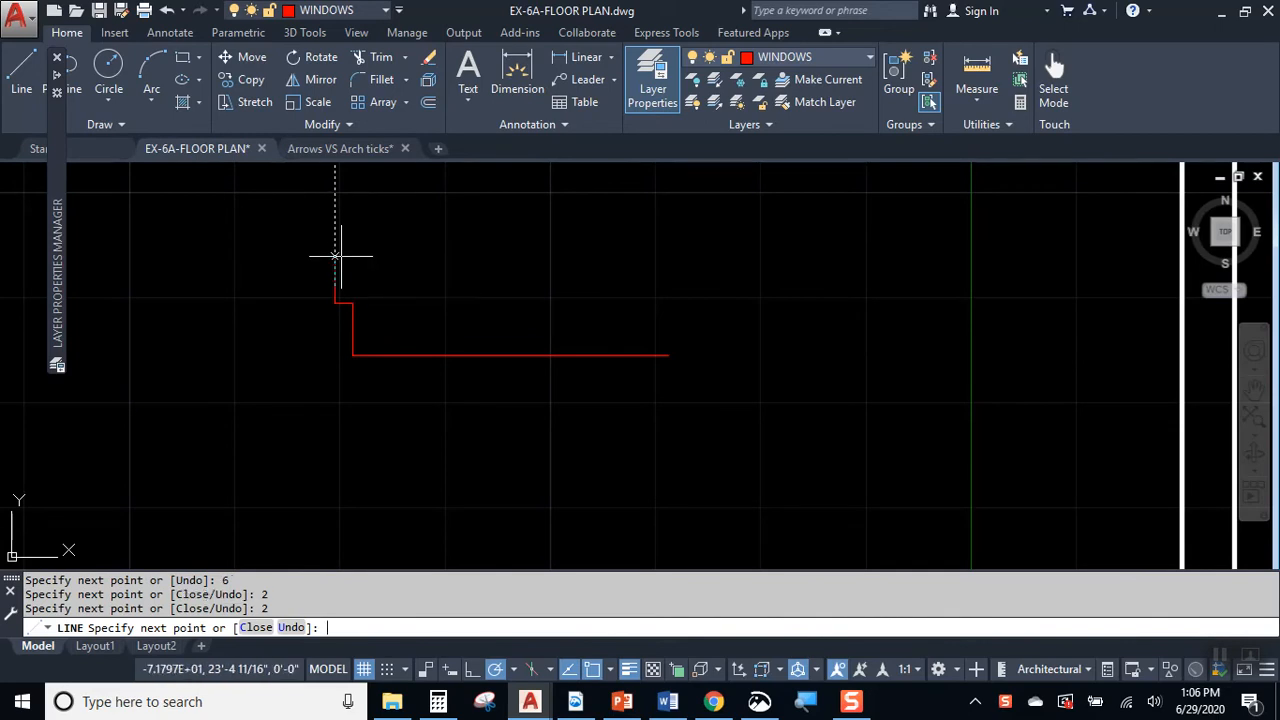
{"action": "key", "text": "Return"}
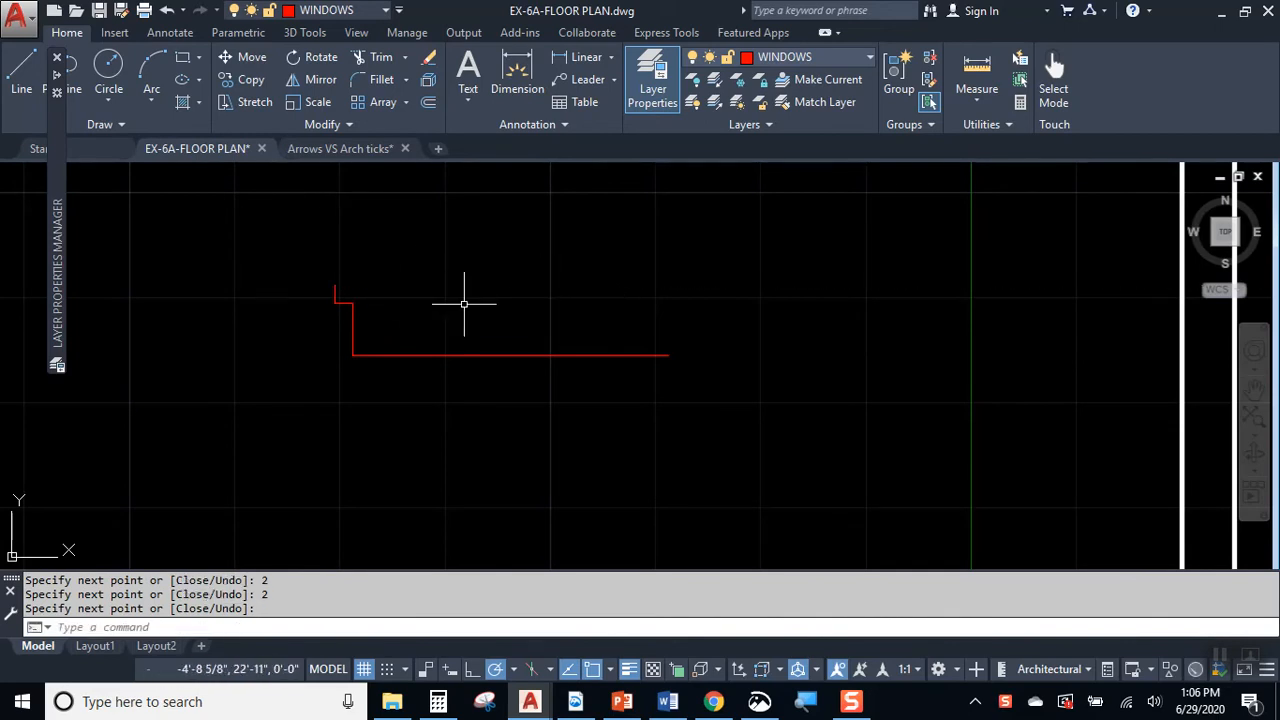
Step: Measure the length of the long horizontal line, and check the short stepped segments with quick measuring
{"action": "scroll", "coordinate": [366, 357], "scroll_direction": "up", "scroll_amount": 2}
{"action": "middle_click_drag", "start_coordinate": [366, 357], "coordinate": [360, 408]}
{"action": "left_click", "coordinate": [601, 400]}
{"action": "key", "text": "Escape"}
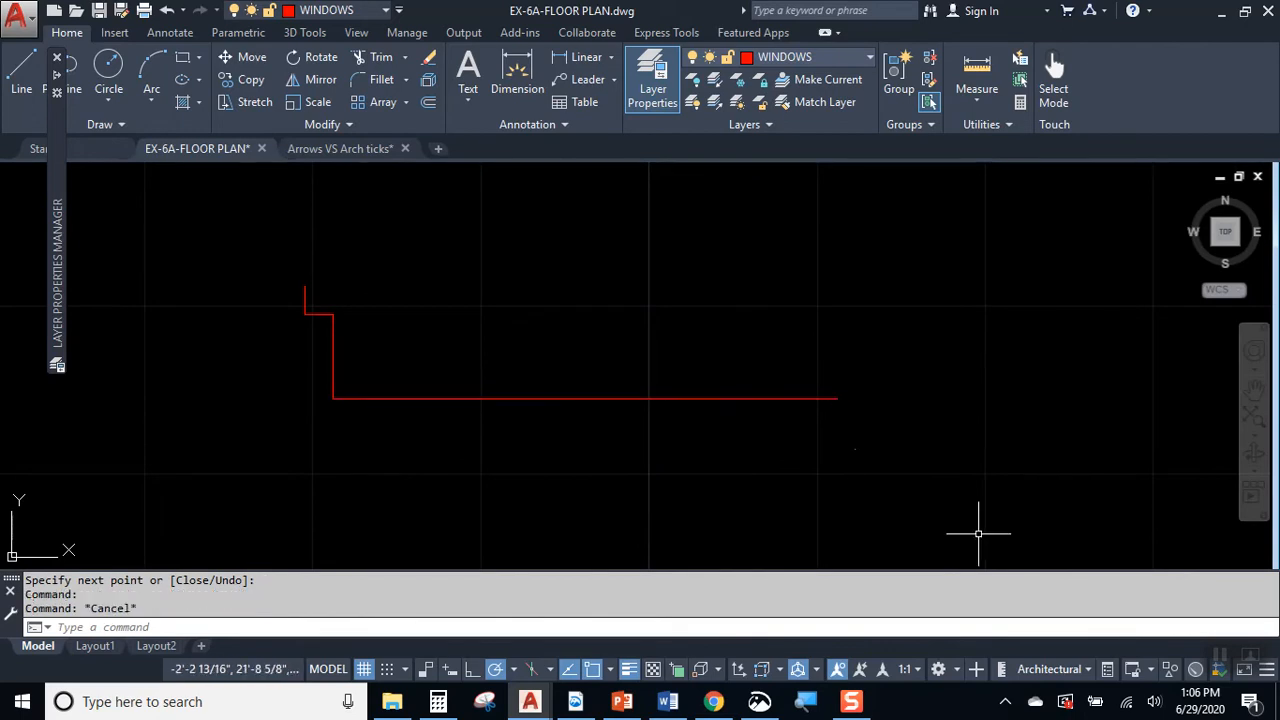
{"action": "key", "text": "Escape"}
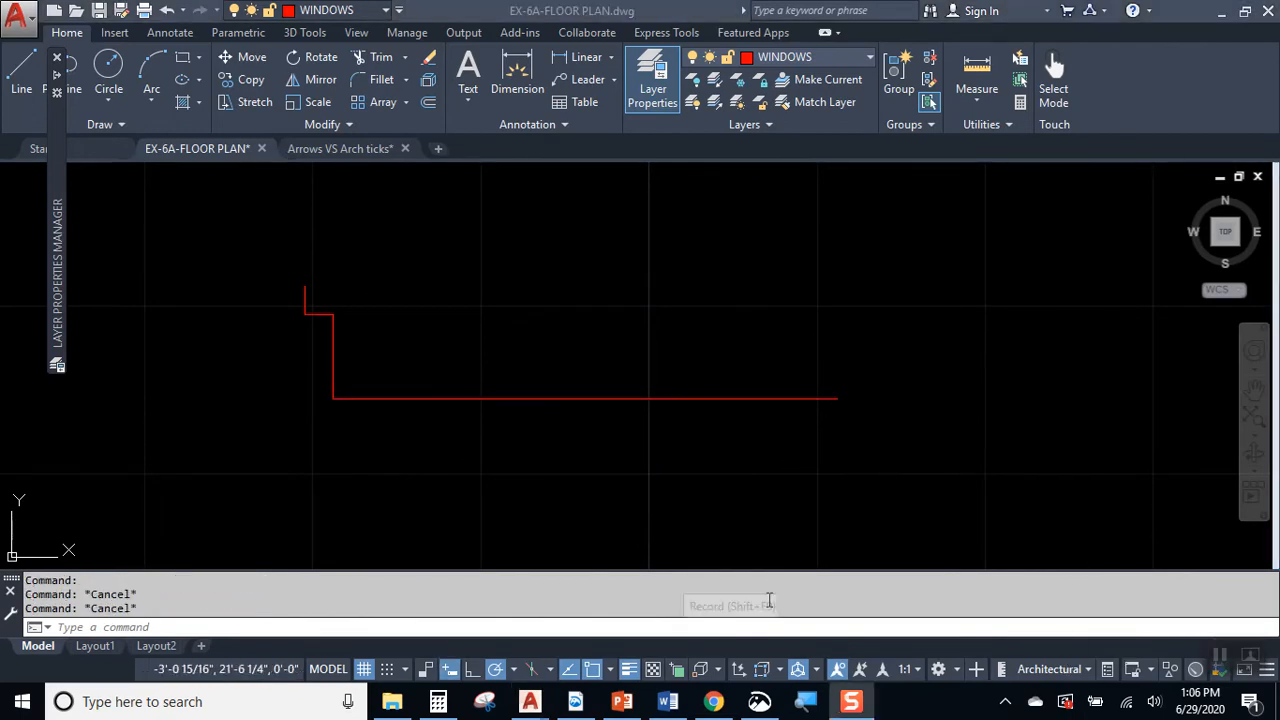
{"action": "left_click", "coordinate": [975, 75]}
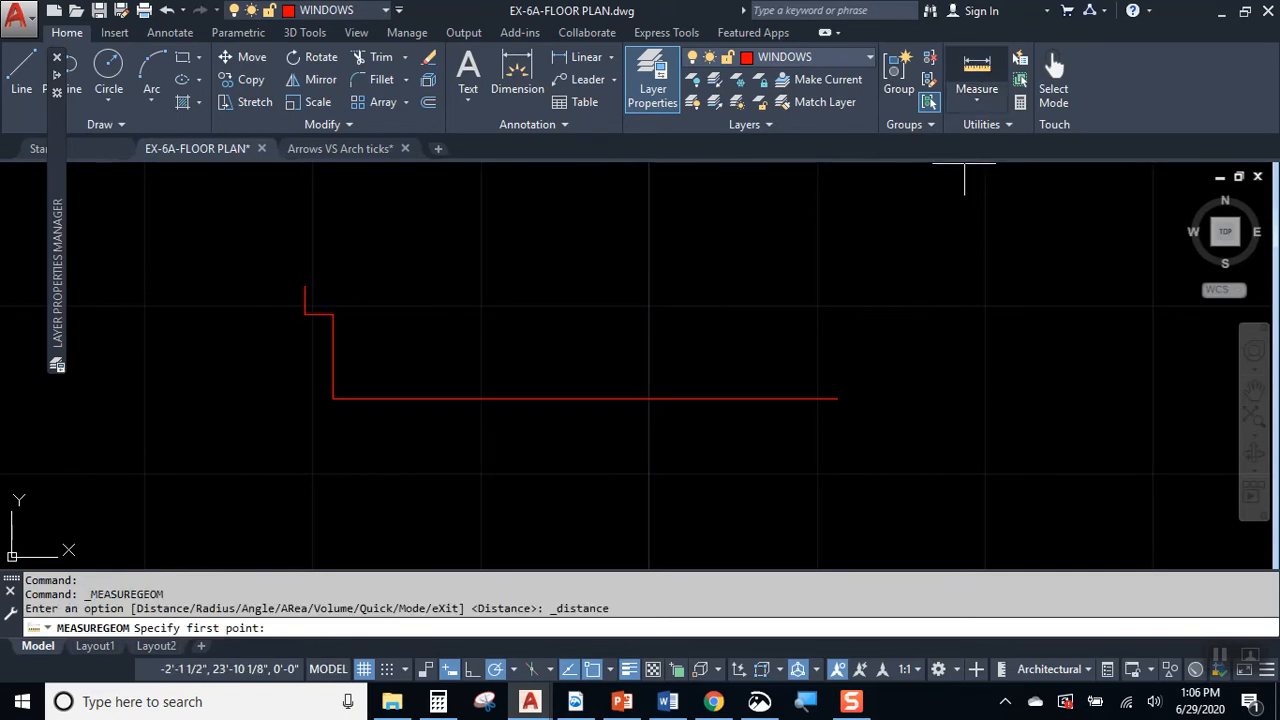
{"action": "left_click", "coordinate": [837, 399]}
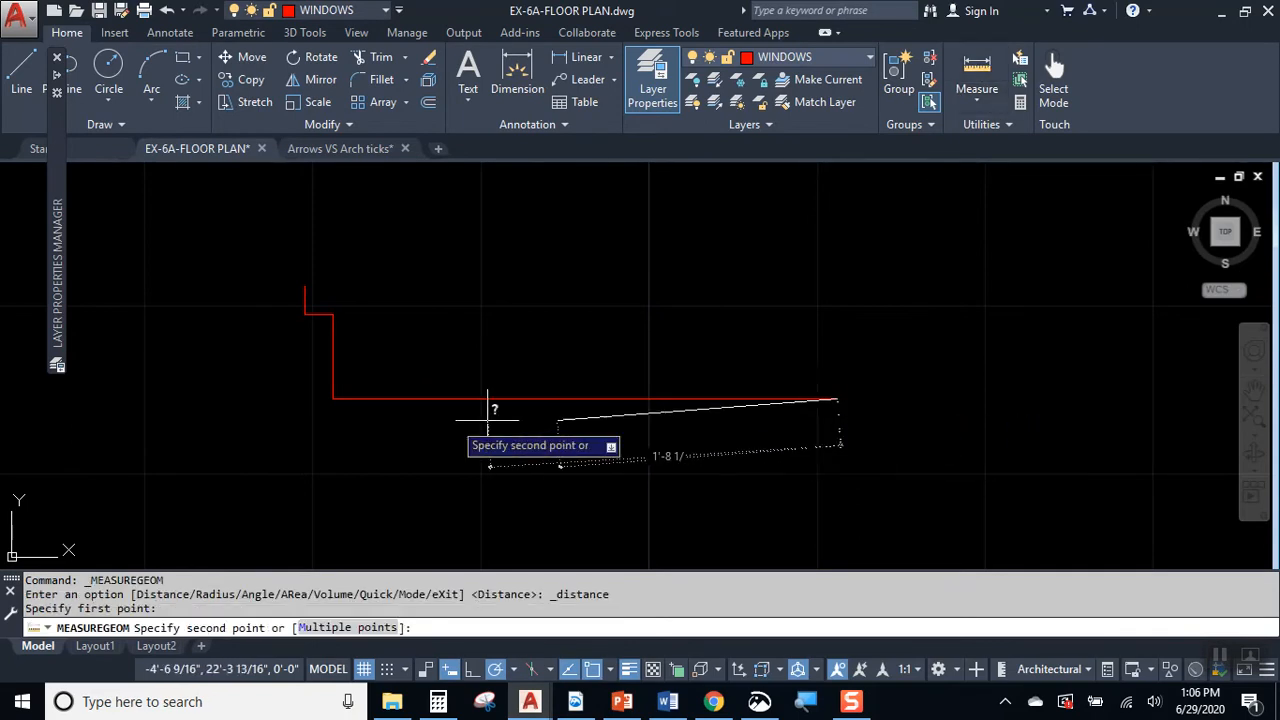
{"action": "left_click", "coordinate": [333, 398]}
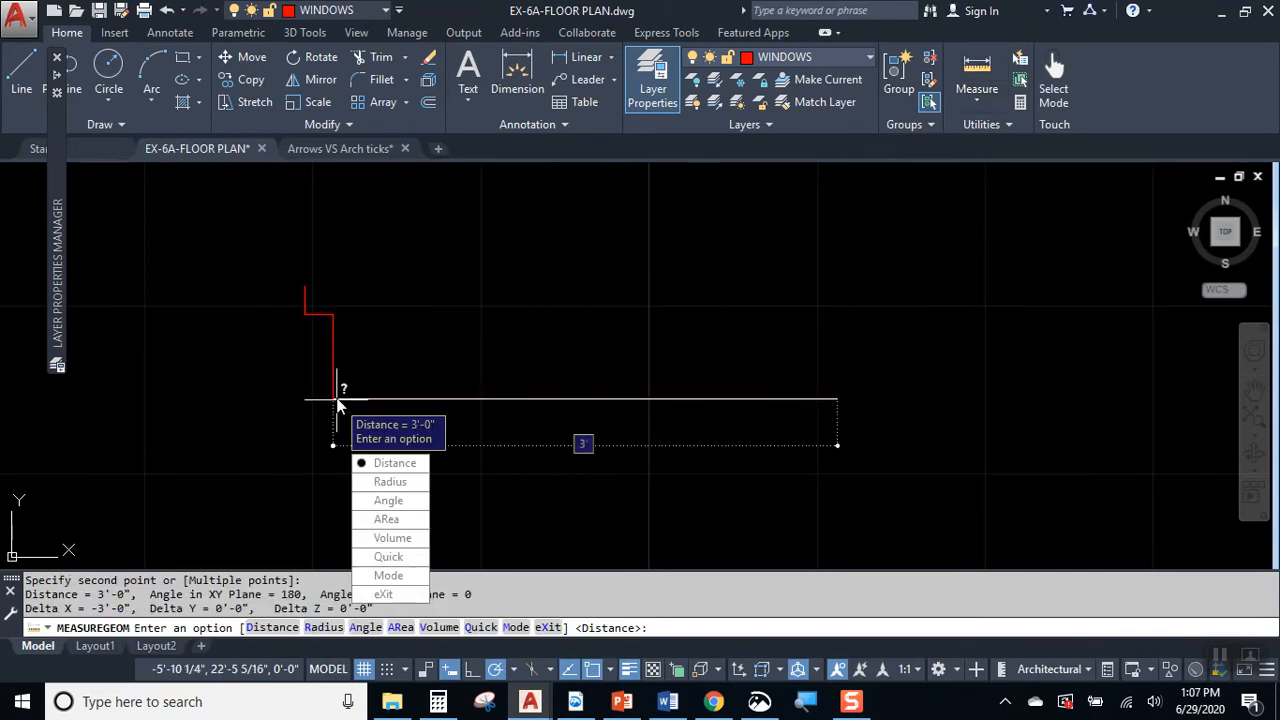
{"action": "key", "text": "Escape"}
{"action": "key", "text": "Return"}
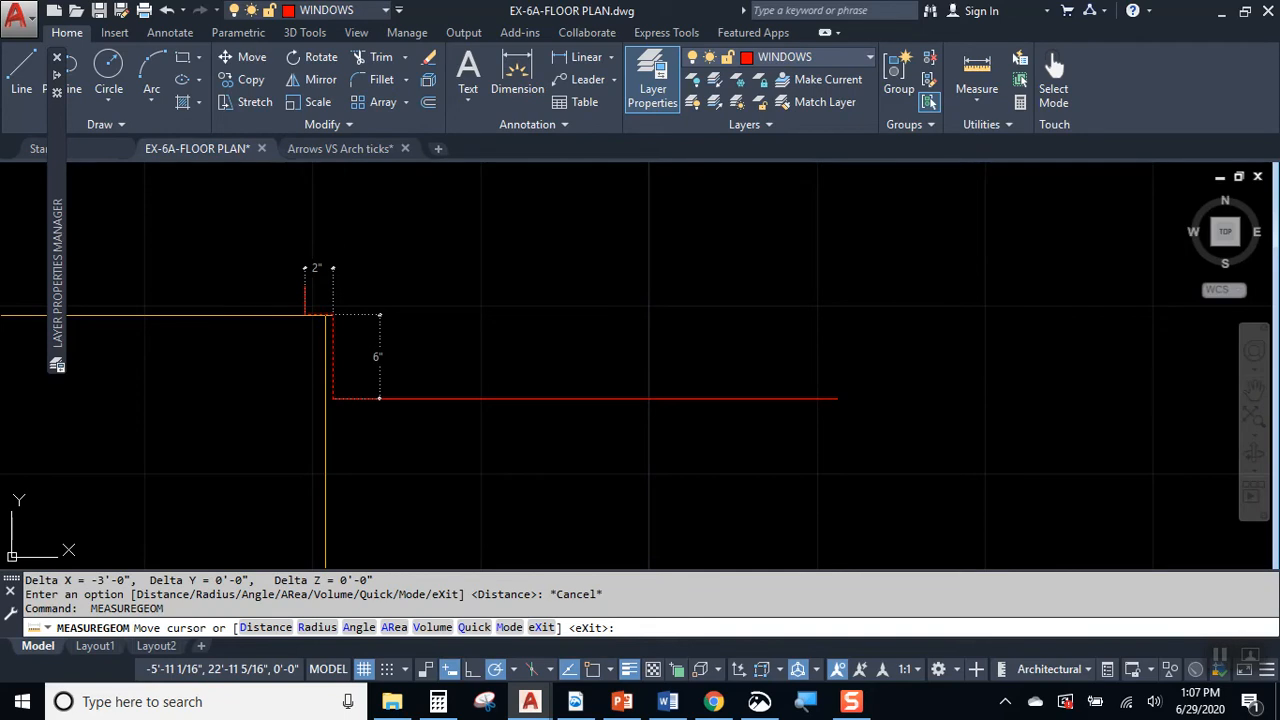
{"action": "key", "text": "Escape"}
{"action": "key", "text": "Escape"}
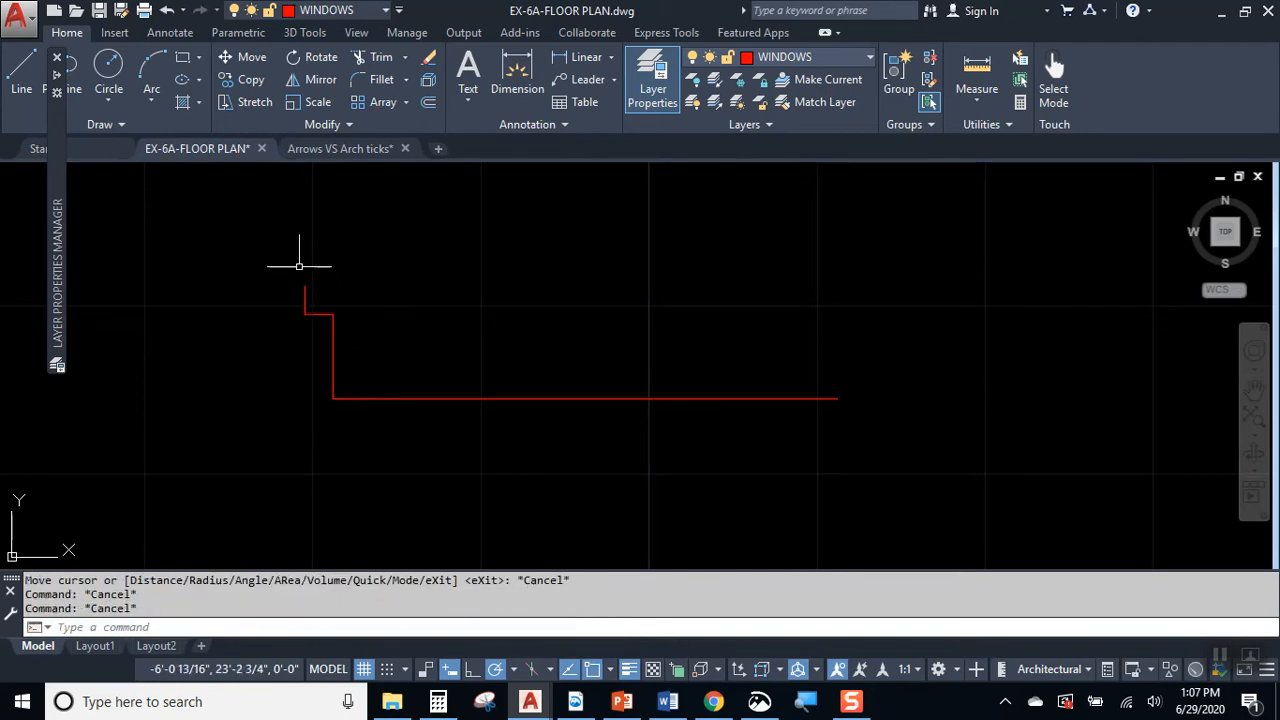
{"action": "left_click", "coordinate": [283, 263]}
{"action": "left_click", "coordinate": [375, 443]}
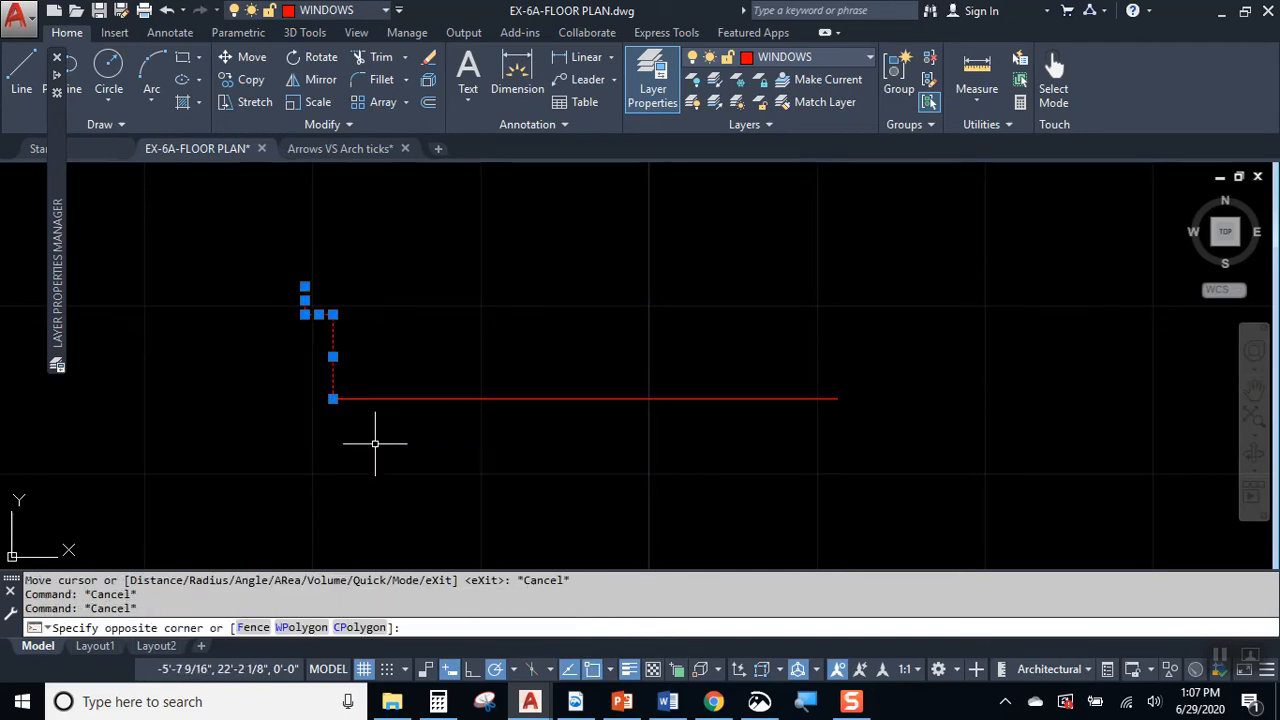
{"action": "left_click", "coordinate": [318, 80]}
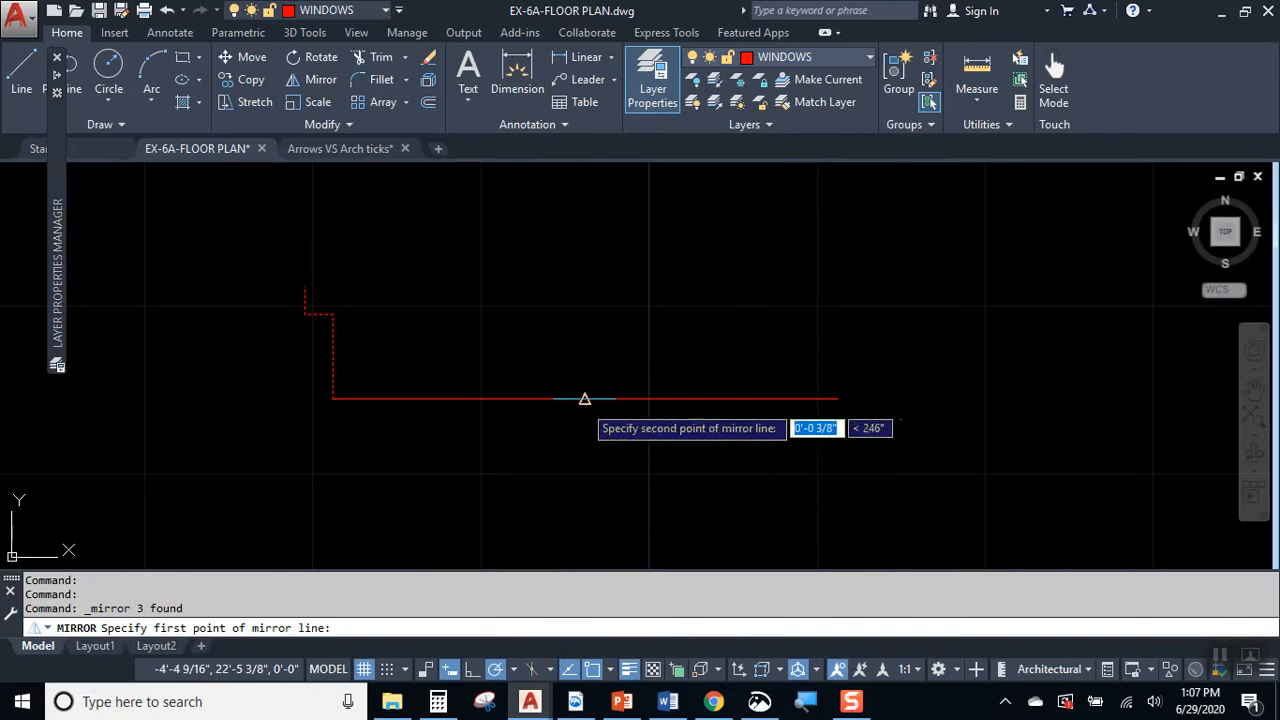
{"action": "left_click", "coordinate": [586, 399]}
{"action": "left_click", "coordinate": [574, 313]}
{"action": "key", "text": "Escape"}
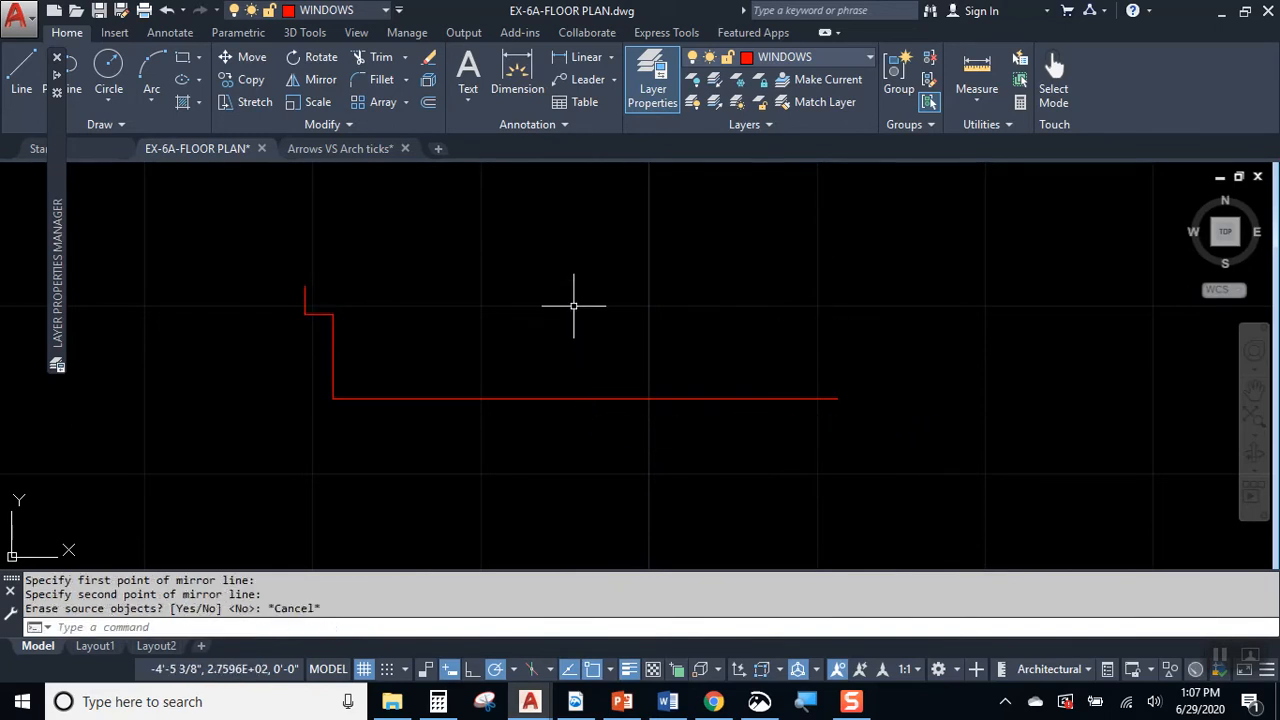
Step: Mirror the three stepped segments about a vertical axis through the horizontal line's midpoint, keeping the source objects
{"action": "key", "text": "Return"}
{"action": "left_click", "coordinate": [409, 357]}
{"action": "left_click", "coordinate": [277, 266]}
{"action": "key", "text": "Return"}
{"action": "left_click", "coordinate": [584, 396]}
{"action": "left_click", "coordinate": [585, 345]}
{"action": "key", "text": "Return"}
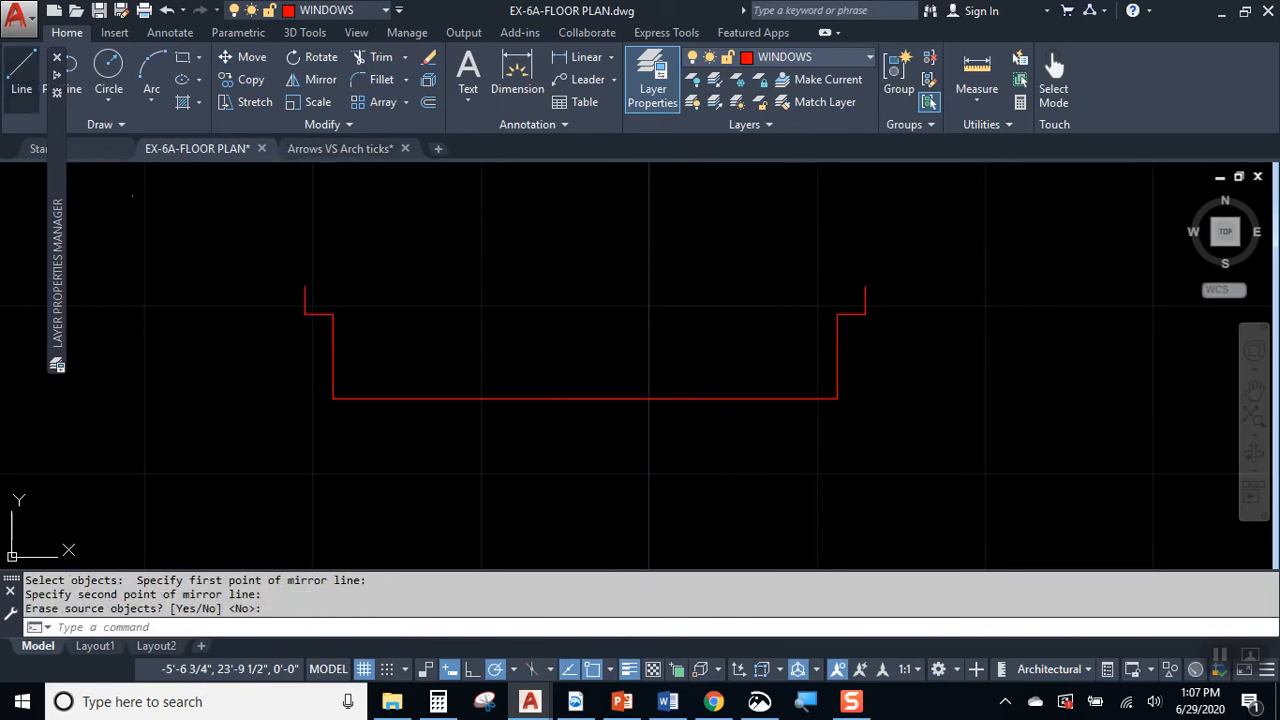
{"action": "left_click", "coordinate": [26, 72]}
{"action": "left_click", "coordinate": [304, 287]}
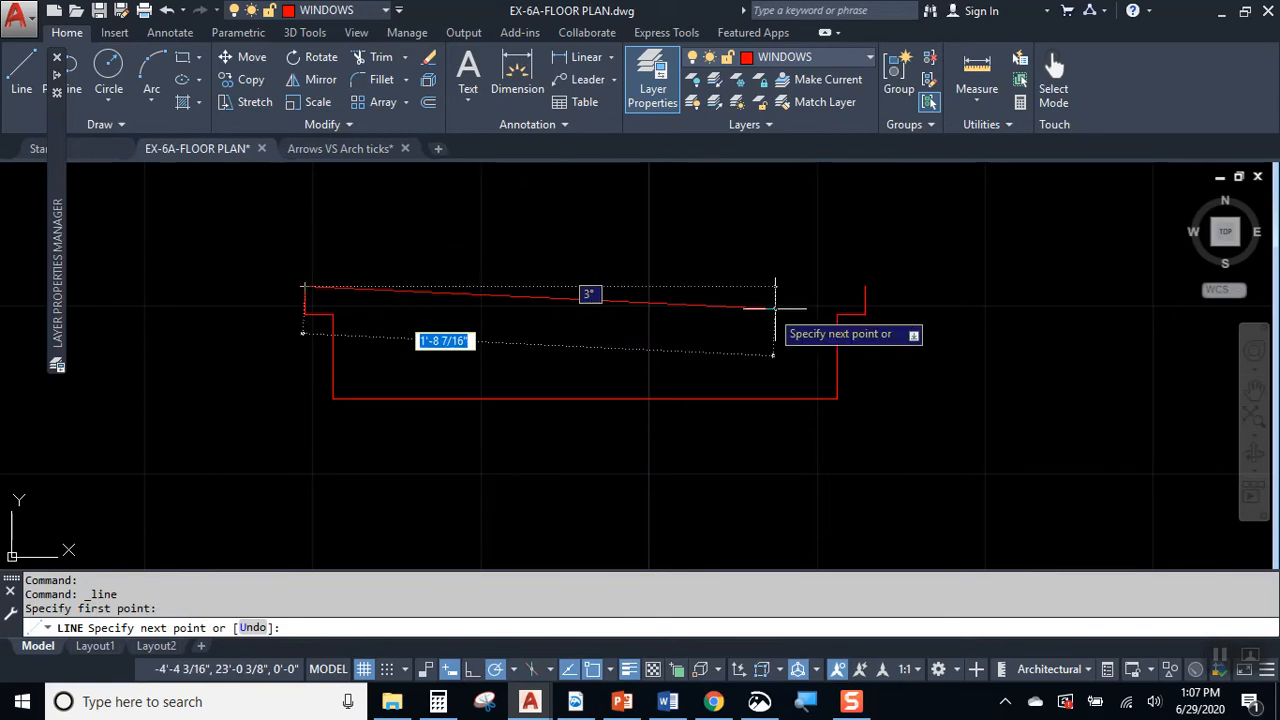
{"action": "key", "text": "Escape"}
{"action": "left_click", "coordinate": [867, 287]}
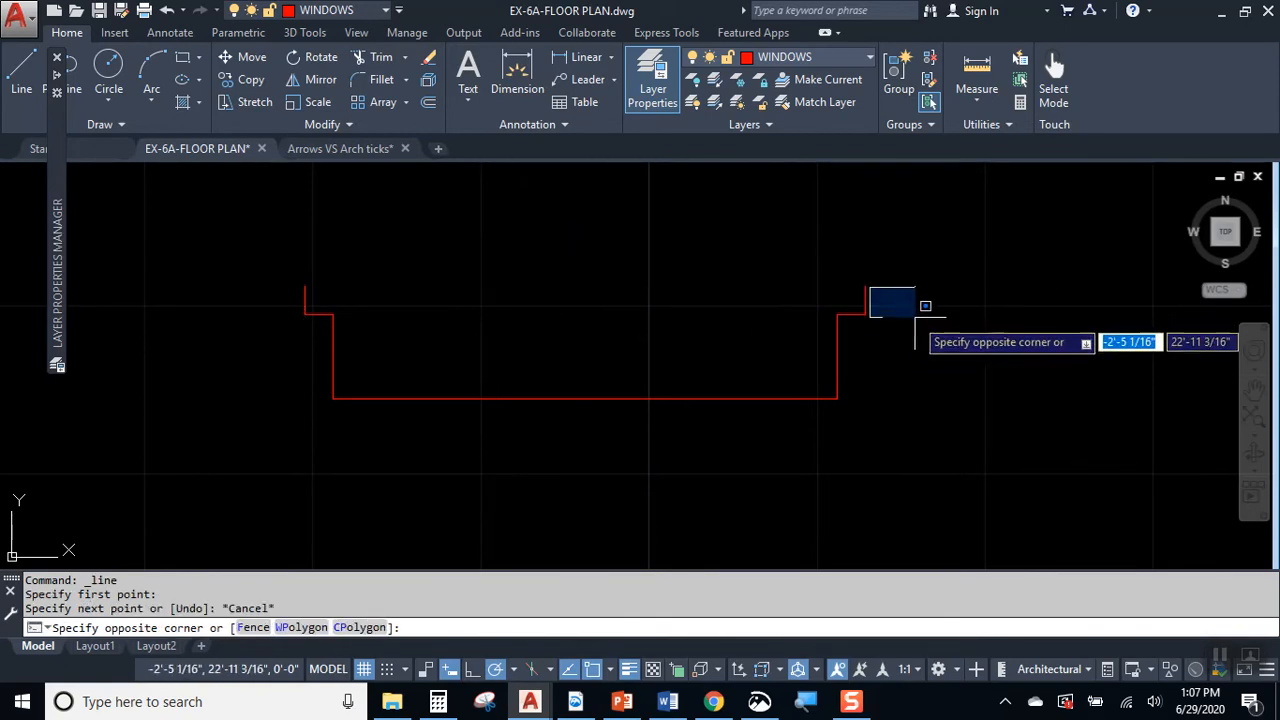
{"action": "left_click", "coordinate": [914, 317]}
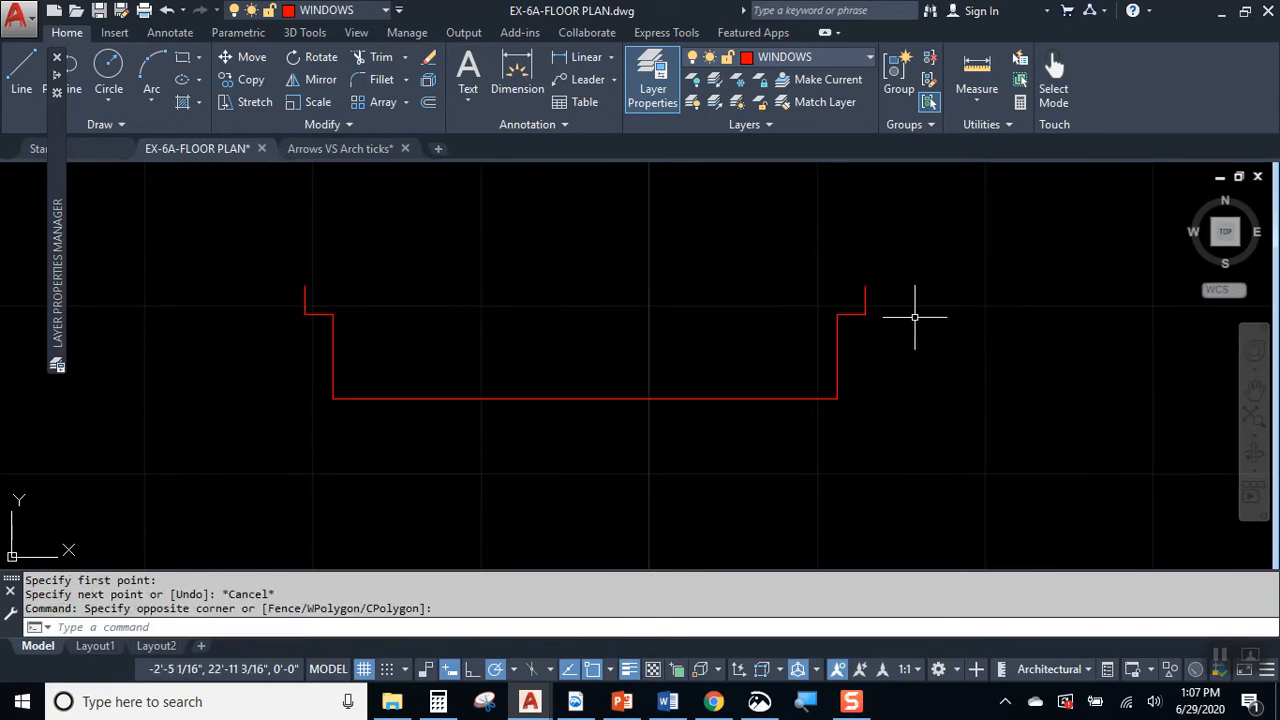
Step: Close the window outline with a horizontal line from the right upper endpoint to the left upper endpoint
{"action": "type", "text": "L"}
{"action": "key", "text": "Return"}
{"action": "left_click", "coordinate": [866, 287]}
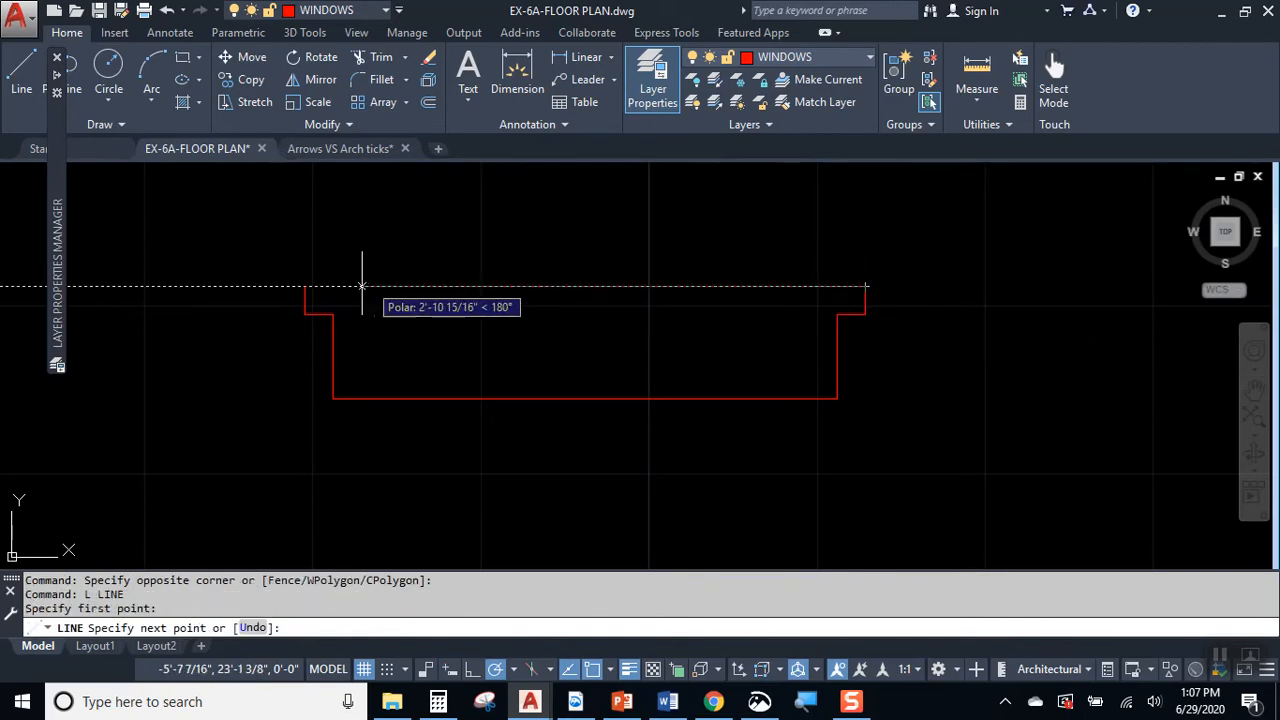
{"action": "key", "text": "Escape"}
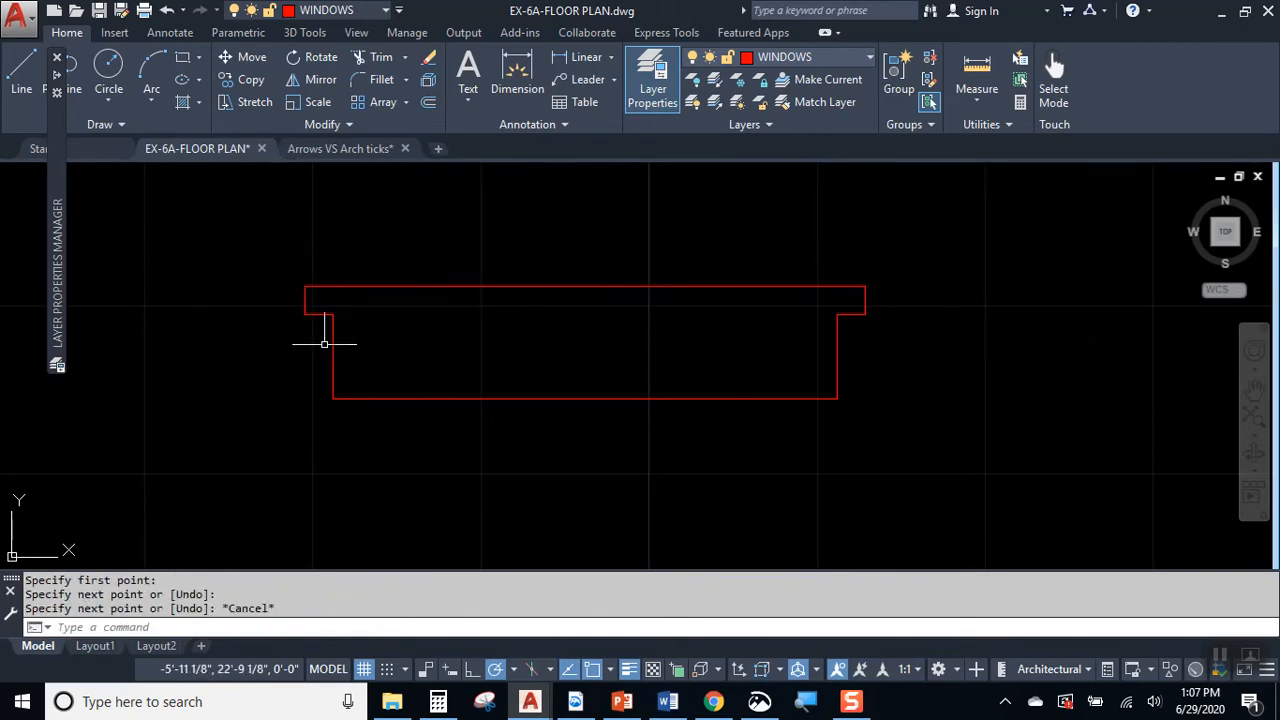
{"action": "left_click", "coordinate": [153, 312]}
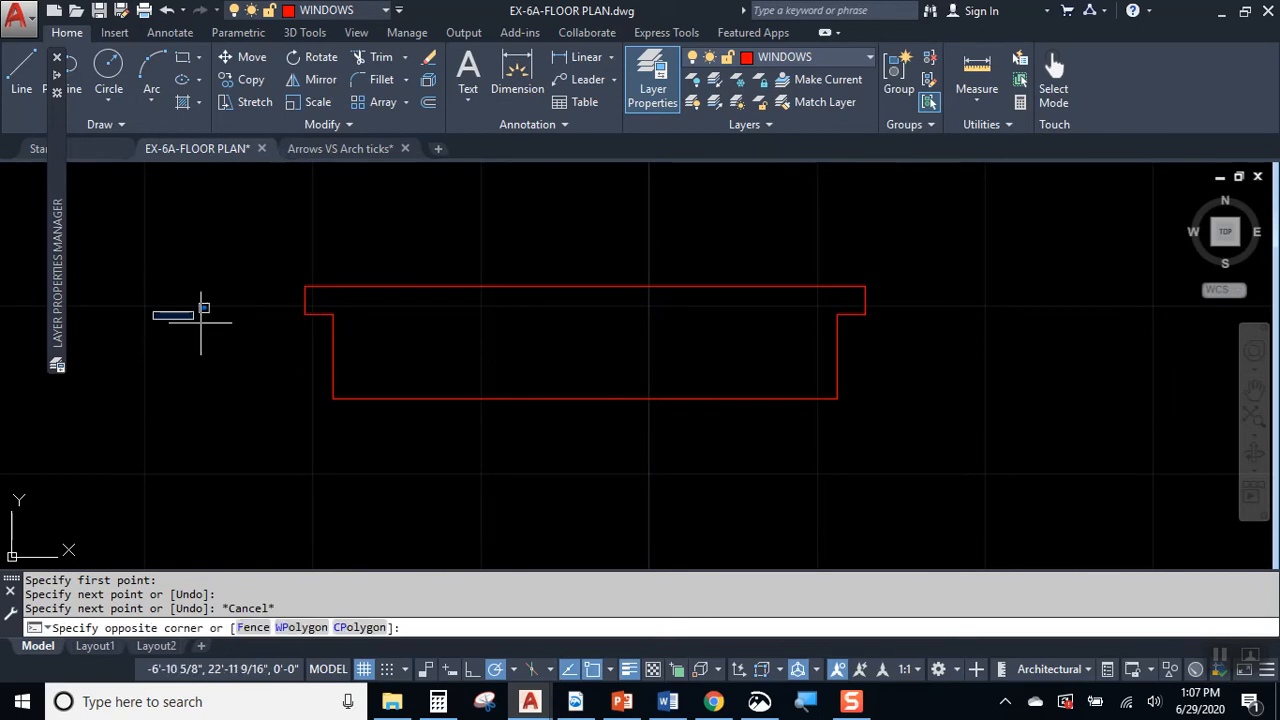
{"action": "left_click", "coordinate": [338, 406]}
{"action": "left_click", "coordinate": [556, 420]}
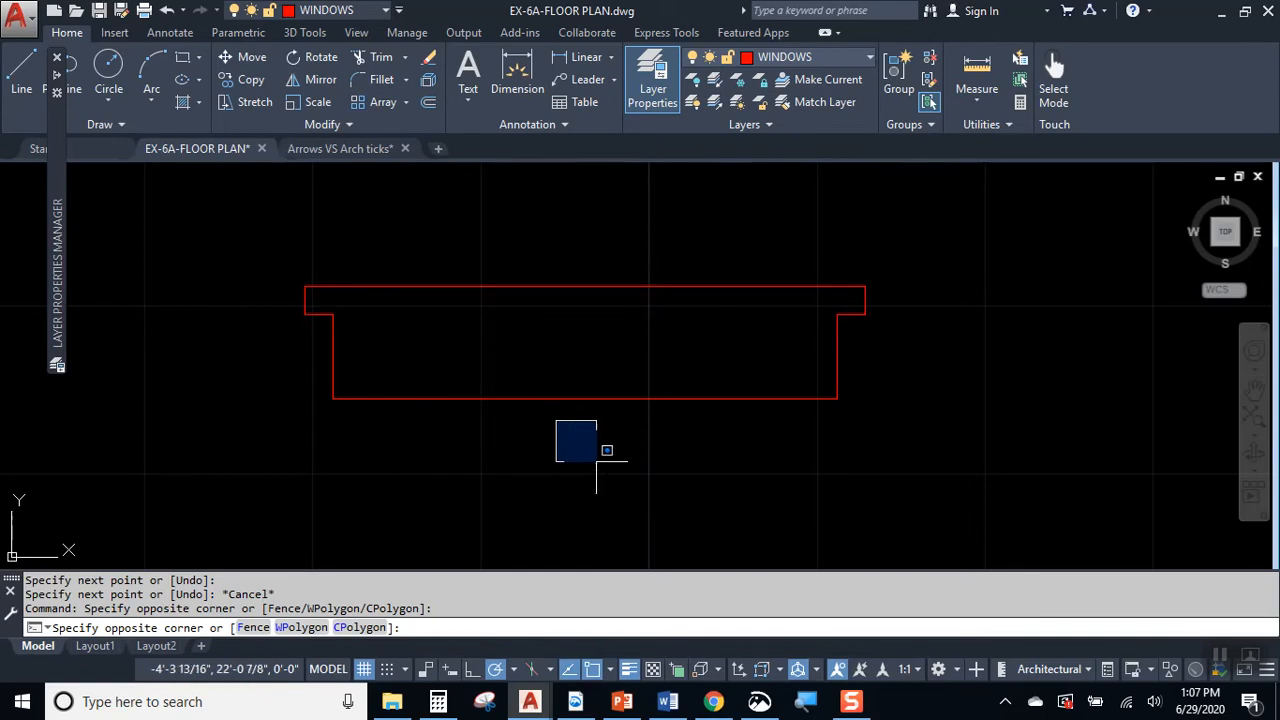
{"action": "left_click", "coordinate": [602, 458]}
{"action": "left_click", "coordinate": [480, 211]}
{"action": "left_click", "coordinate": [720, 290]}
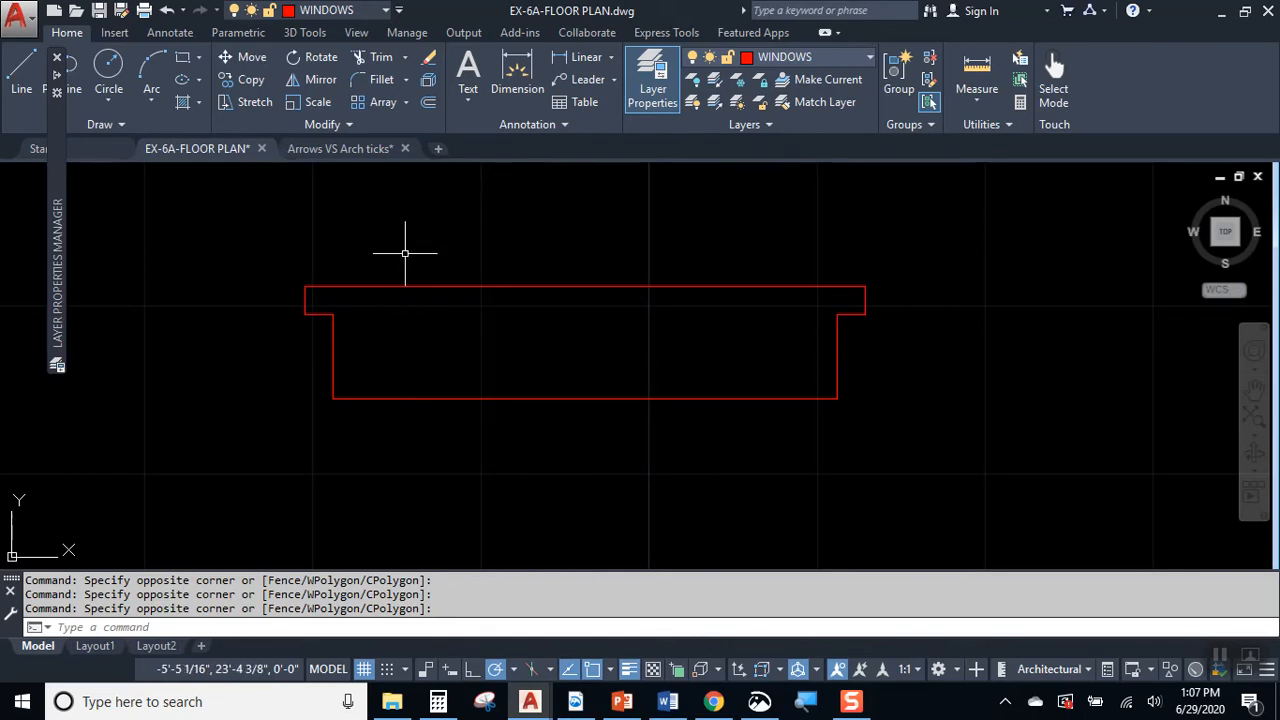
{"action": "left_click", "coordinate": [436, 293]}
{"action": "left_click", "coordinate": [420, 320]}
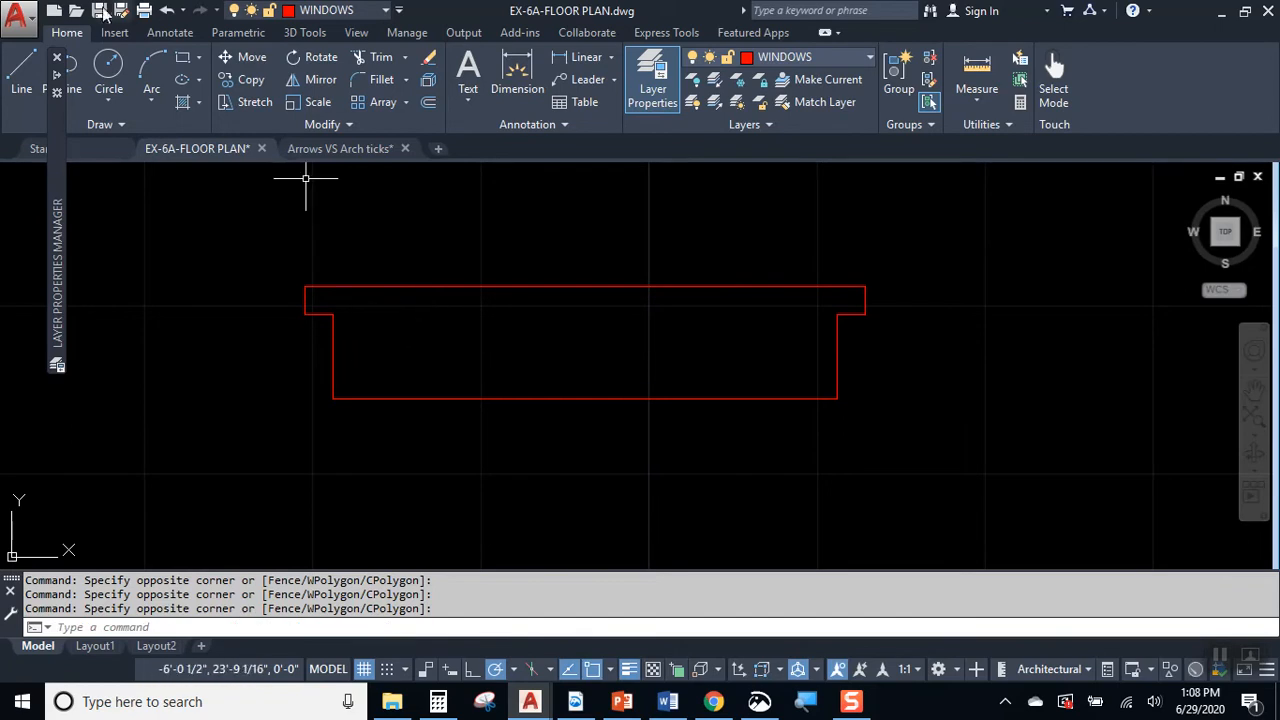
Step: Draw a horizontal line between the midpoints of the outline's two 6" vertical sides
{"action": "left_click", "coordinate": [24, 76]}
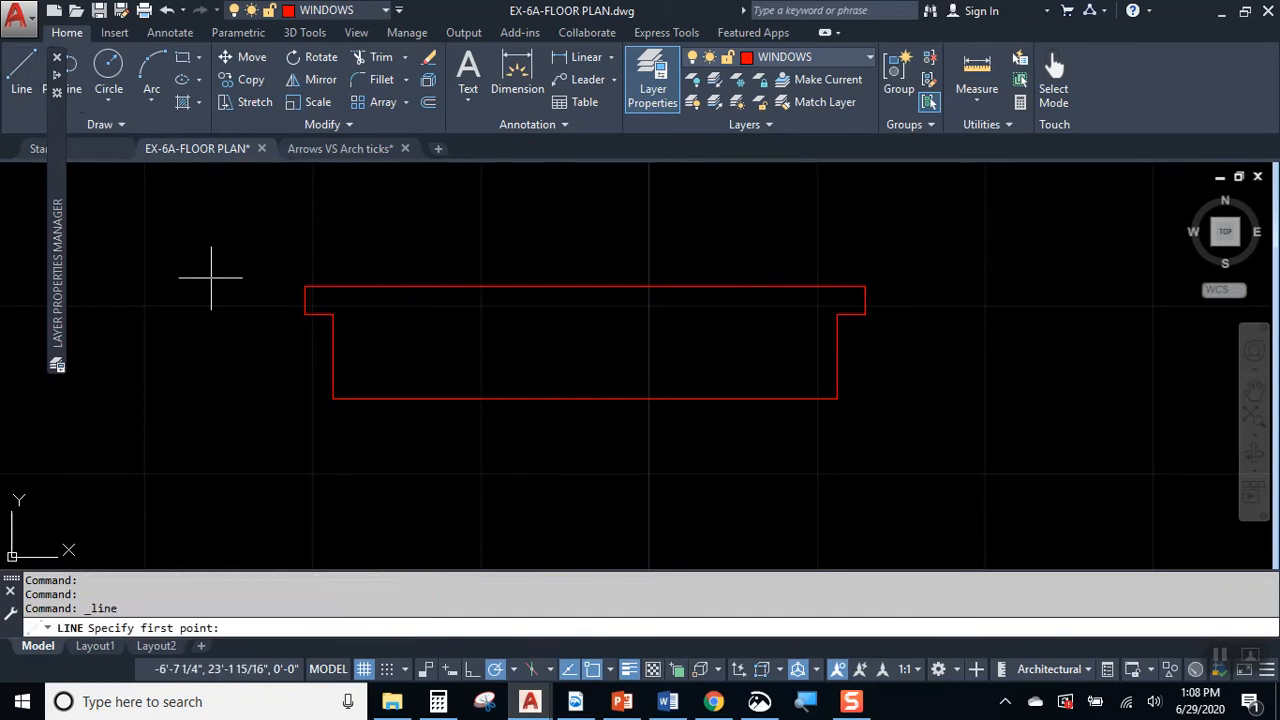
{"action": "left_click", "coordinate": [333, 356]}
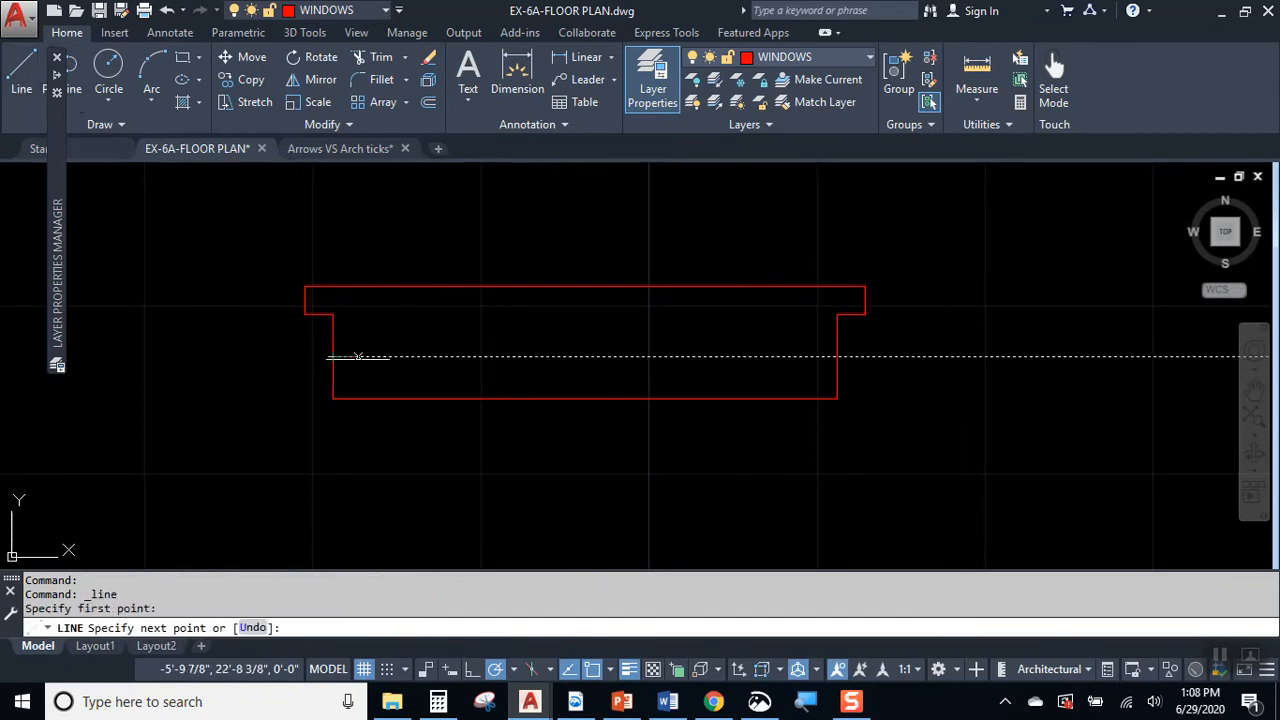
{"action": "left_click", "coordinate": [836, 356]}
{"action": "key", "text": "Return"}
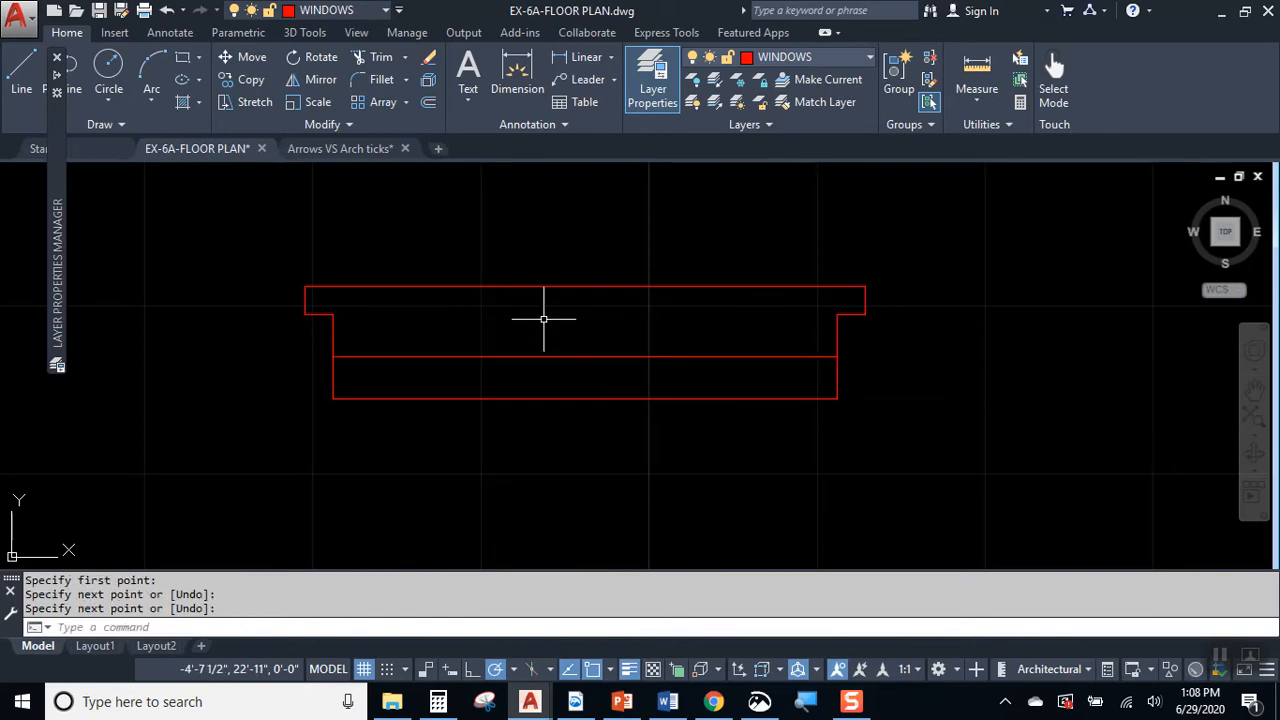
Step: Offset the window symbol's middle horizontal line by .5 to both sides and erase the original line between the copies
{"action": "left_click", "coordinate": [431, 102]}
{"action": "type", "text": "."}
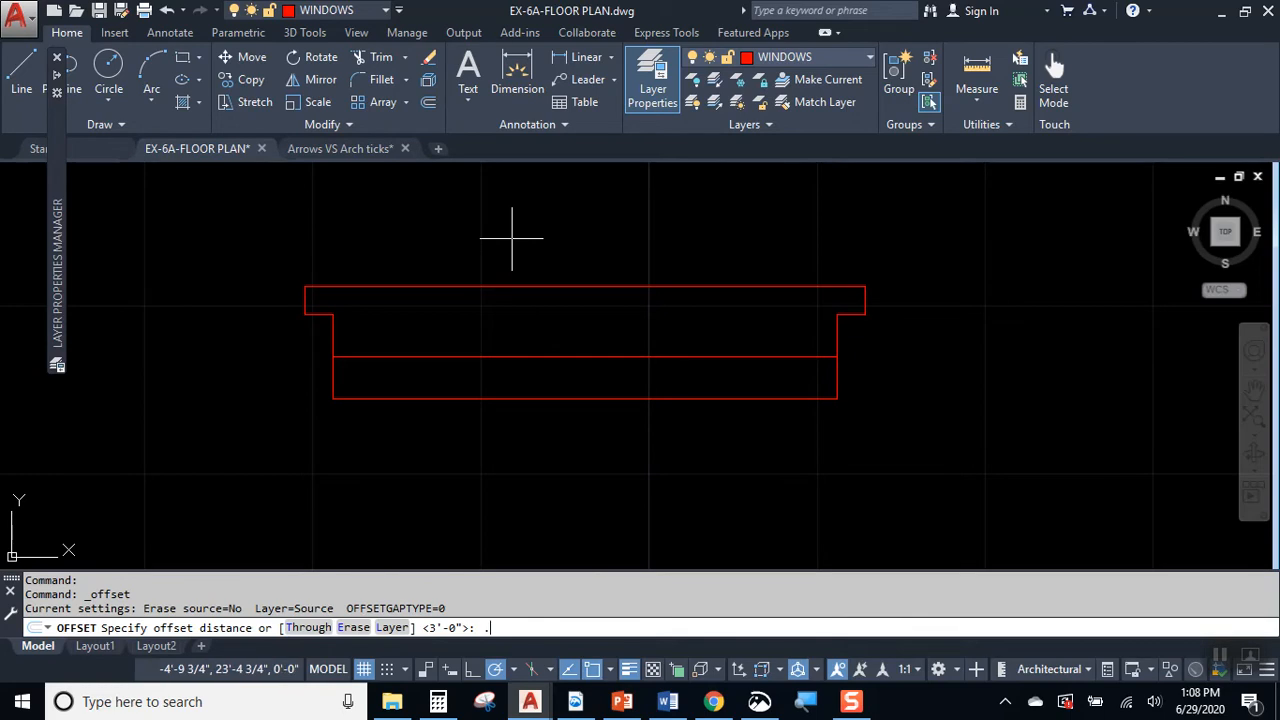
{"action": "type", "text": "5"}
{"action": "key", "text": "Return"}
{"action": "left_click", "coordinate": [574, 348]}
{"action": "left_click", "coordinate": [579, 350]}
{"action": "left_click", "coordinate": [576, 356]}
{"action": "left_click", "coordinate": [572, 325]}
{"action": "left_click", "coordinate": [575, 356]}
{"action": "key", "text": "Escape"}
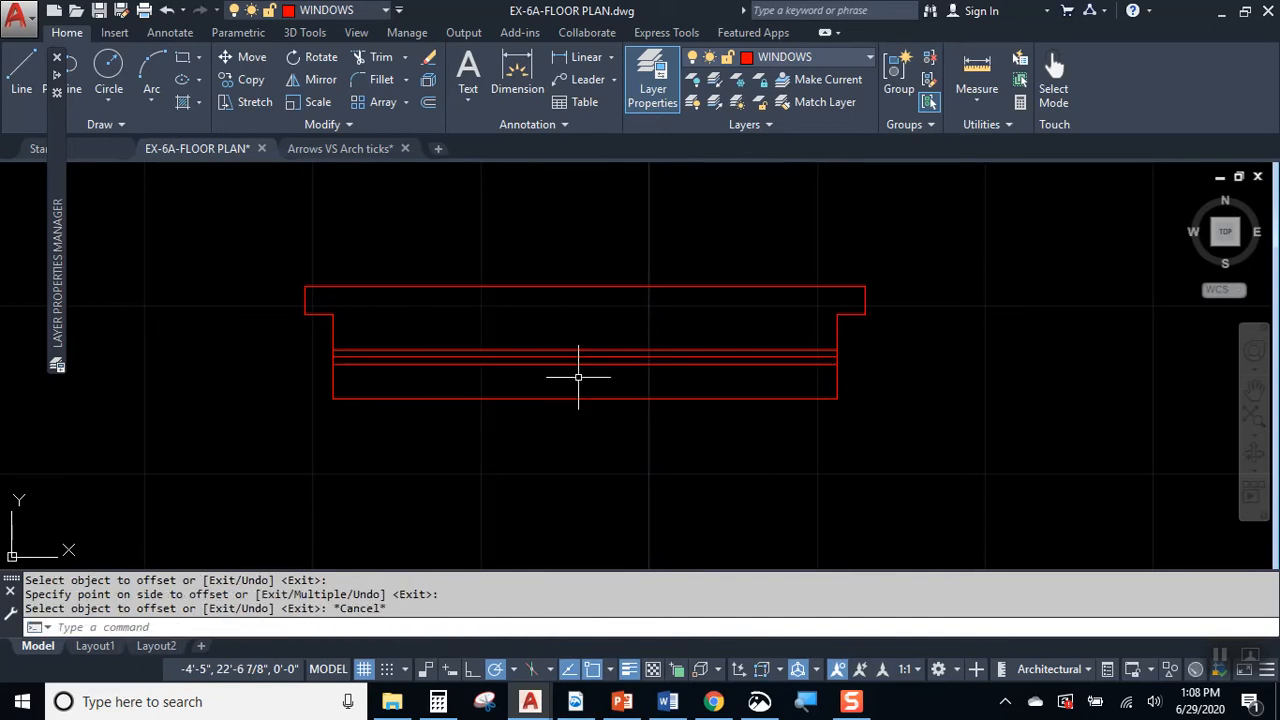
{"action": "left_click", "coordinate": [577, 356]}
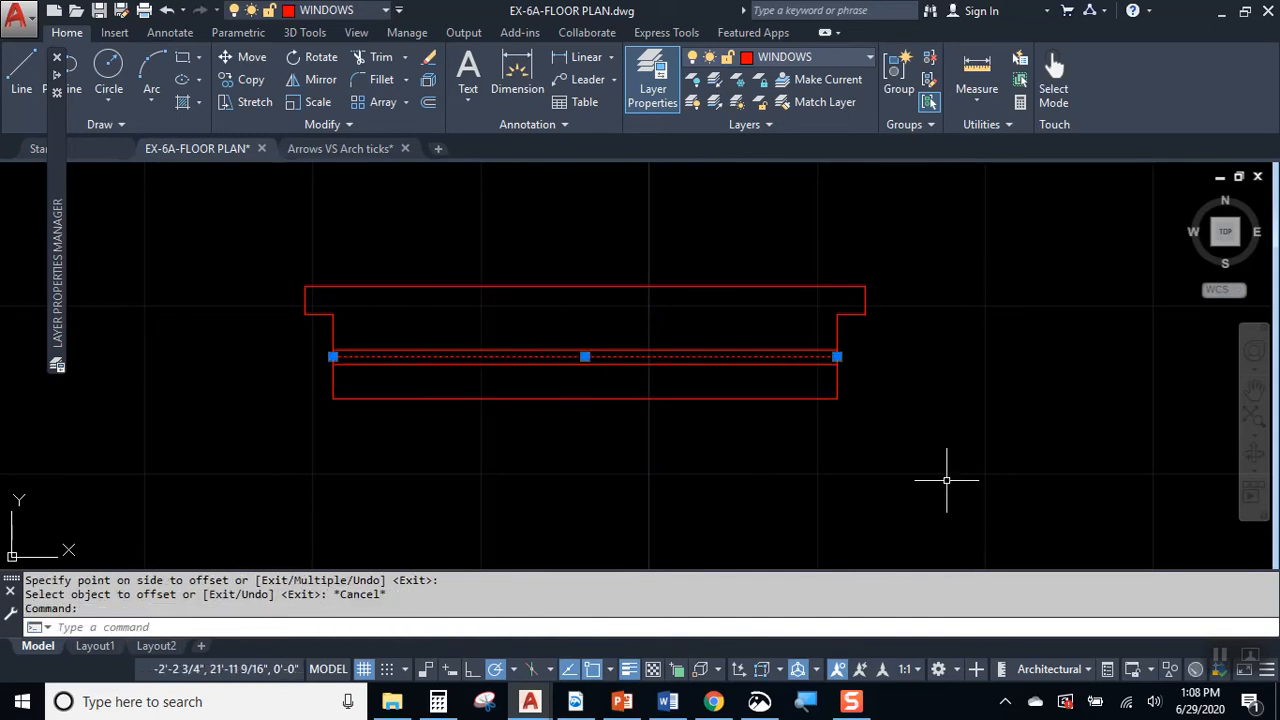
{"action": "key", "text": "Delete"}
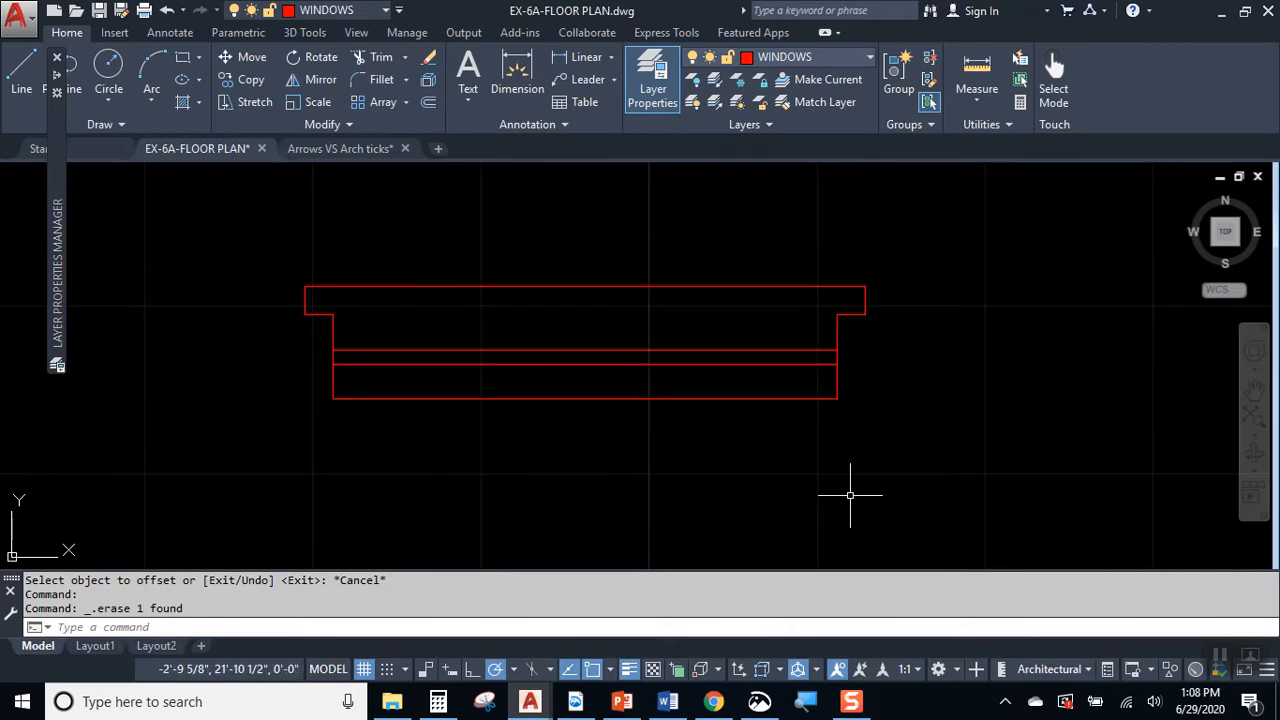
{"action": "scroll", "coordinate": [814, 429], "scroll_direction": "down", "scroll_amount": 5}
{"action": "scroll", "coordinate": [657, 414], "scroll_direction": "down", "scroll_amount": 1}
{"action": "middle_click_drag", "start_coordinate": [920, 500], "coordinate": [539, 347]}
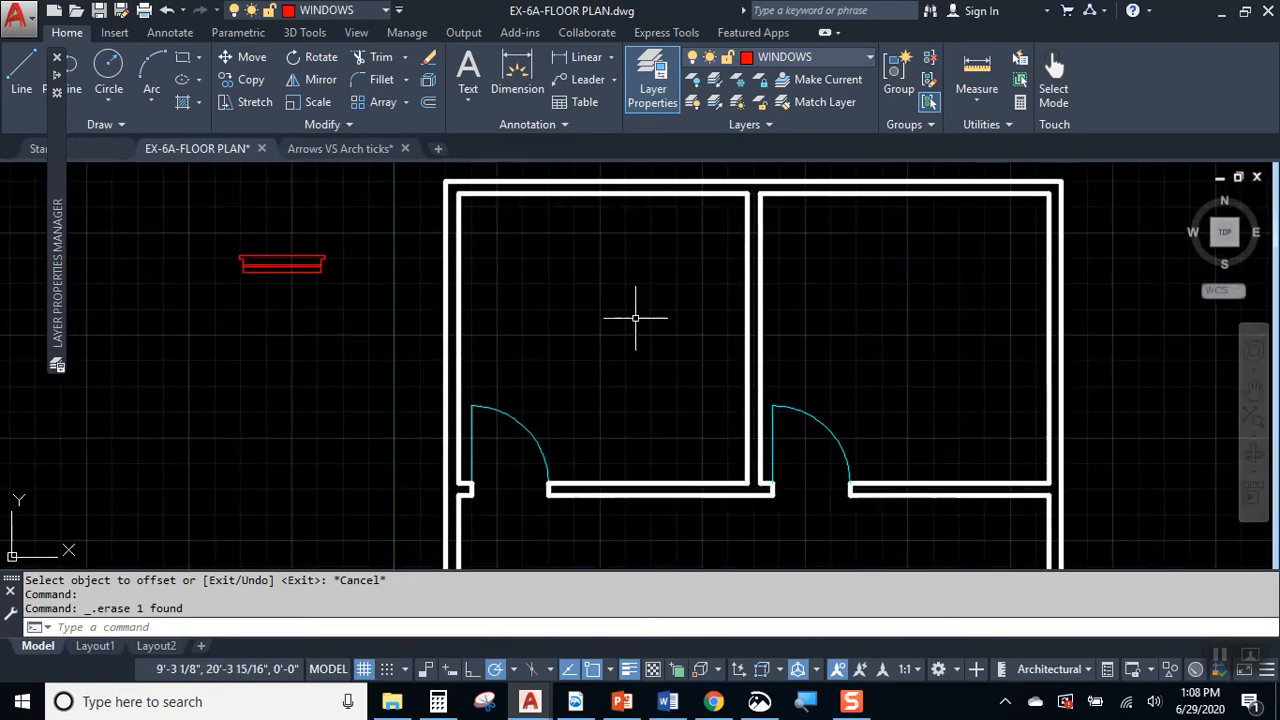
{"action": "scroll", "coordinate": [229, 223], "scroll_direction": "up", "scroll_amount": 6}
{"action": "middle_click_drag", "start_coordinate": [247, 268], "coordinate": [472, 272]}
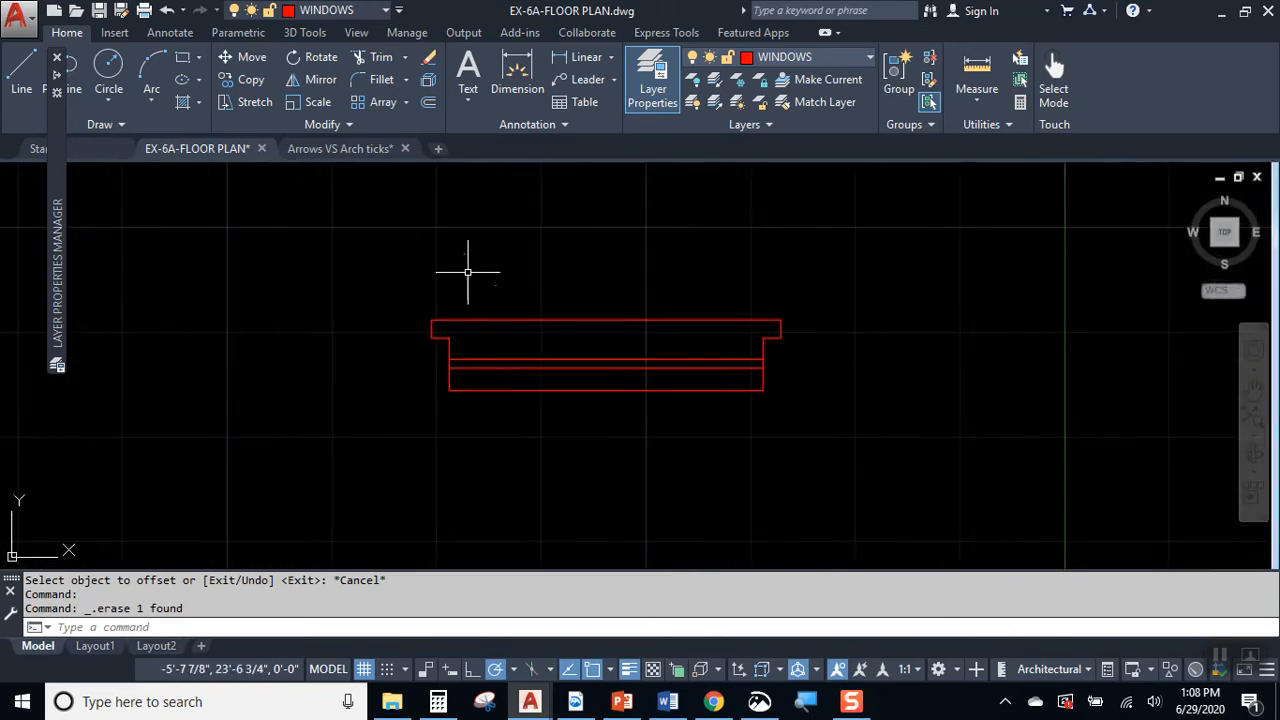
{"action": "left_click", "coordinate": [394, 286]}
{"action": "left_click", "coordinate": [609, 466]}
{"action": "left_click", "coordinate": [757, 437]}
{"action": "left_click", "coordinate": [564, 271]}
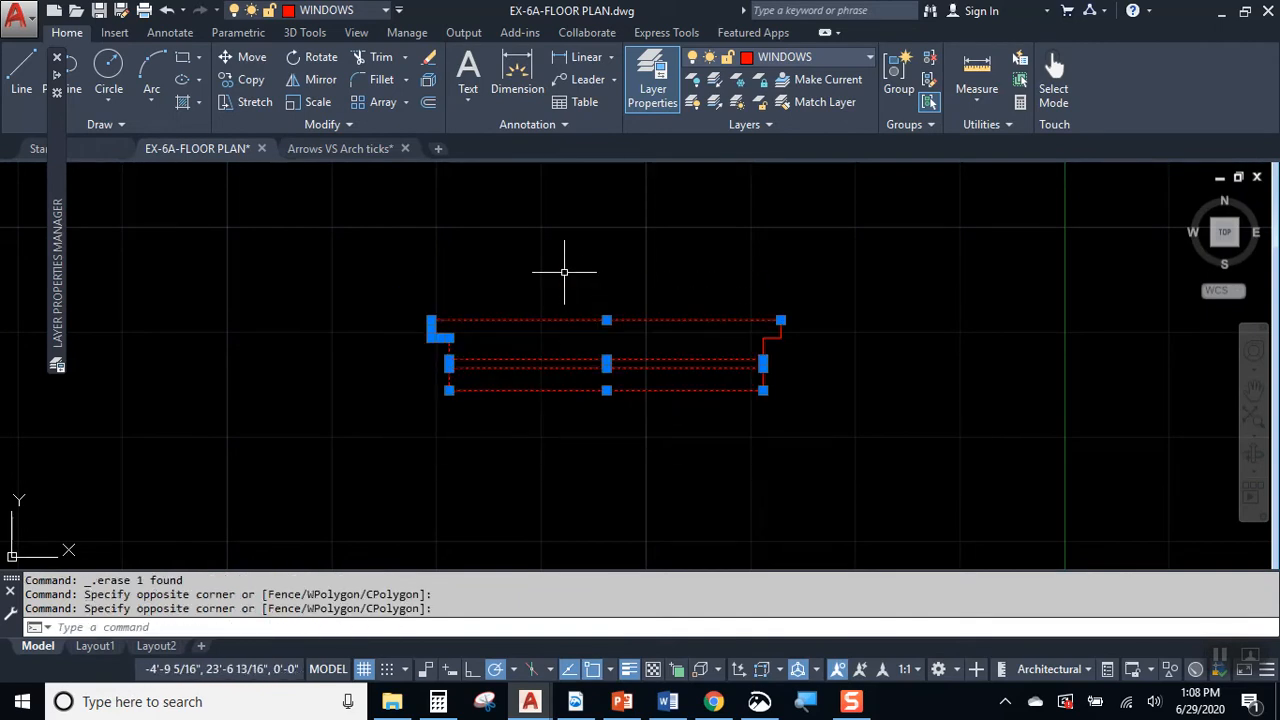
{"action": "key", "text": "Escape"}
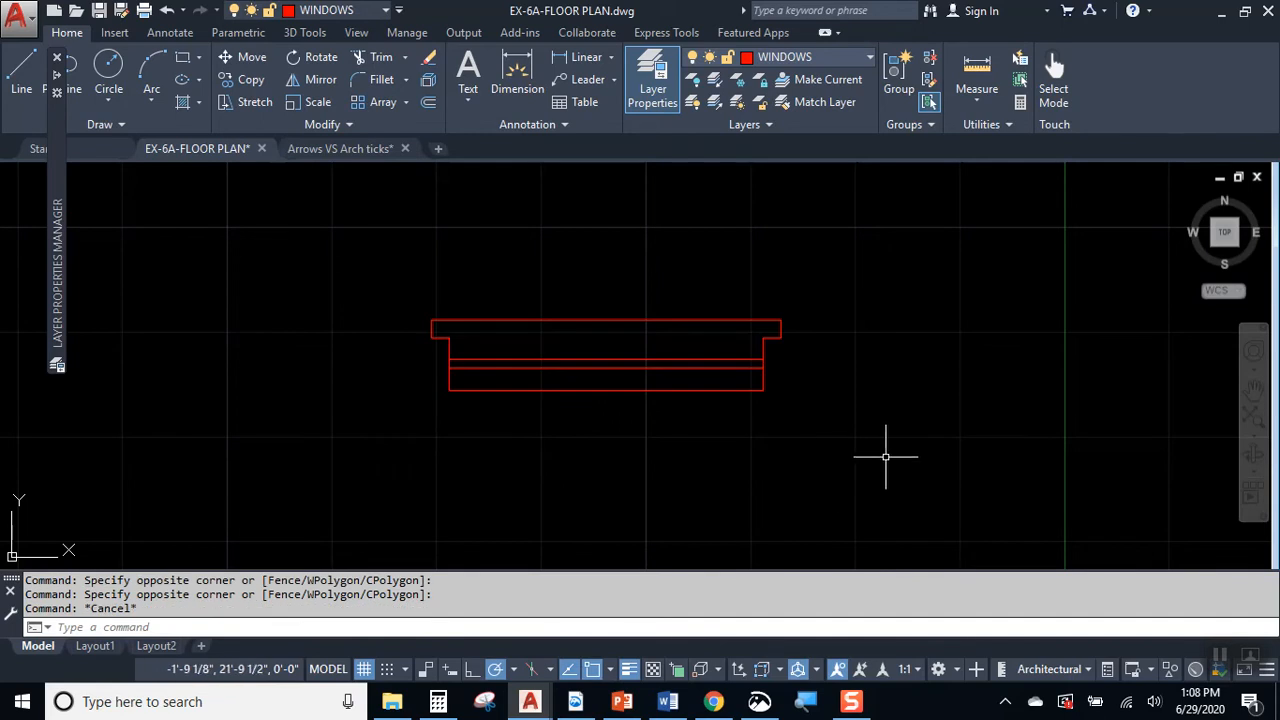
Step: Group all the lines of the red window symbol into one object and check that it selects as a whole
{"action": "left_click", "coordinate": [894, 455]}
{"action": "left_click", "coordinate": [341, 262]}
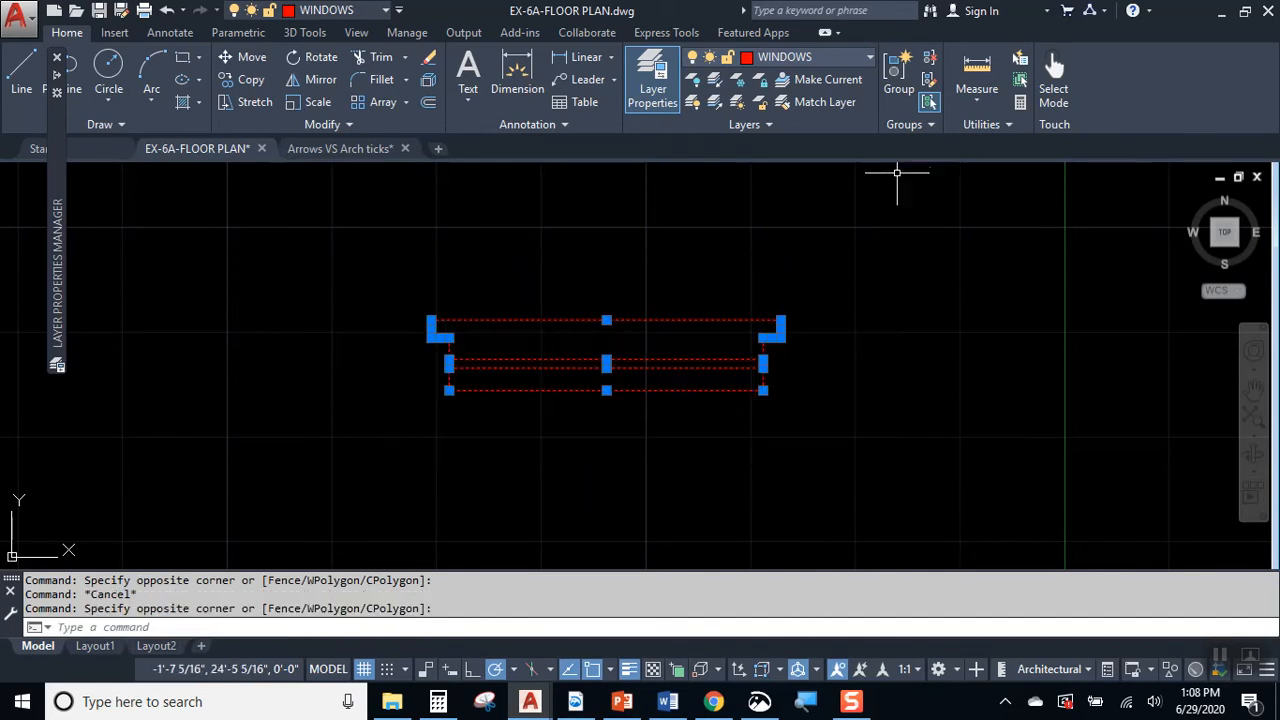
{"action": "left_click", "coordinate": [895, 88]}
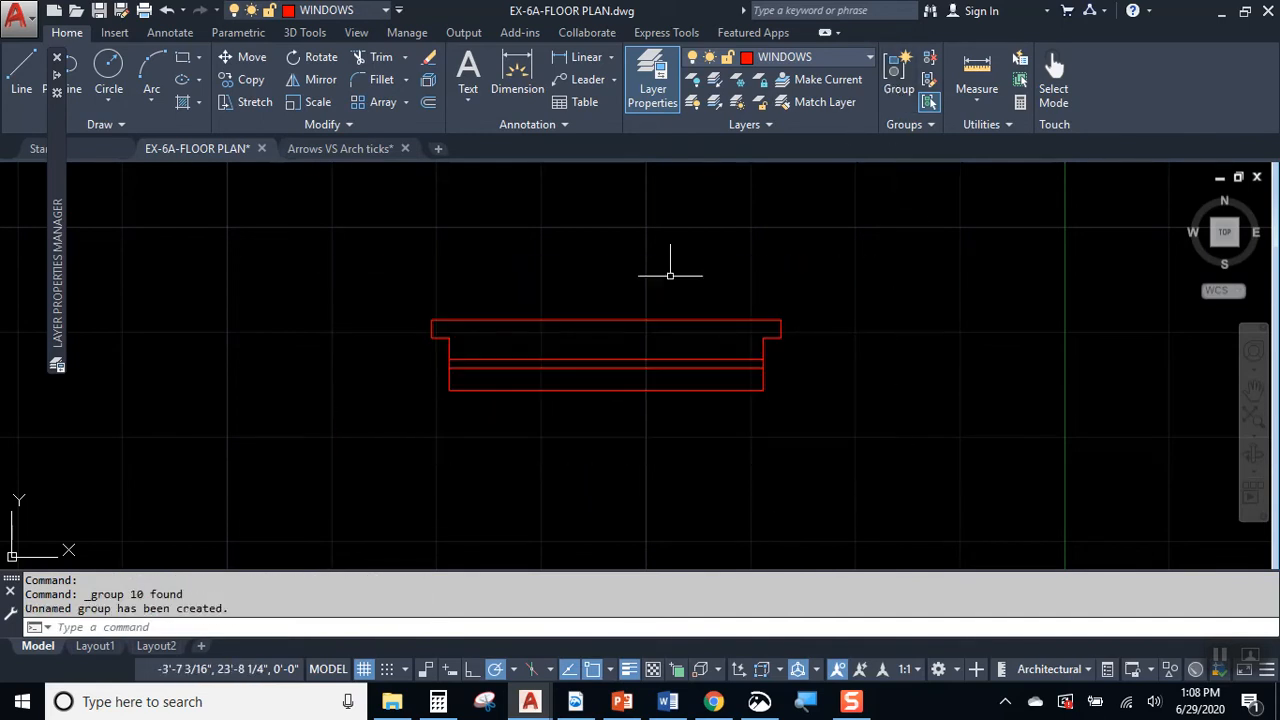
{"action": "left_click", "coordinate": [626, 320]}
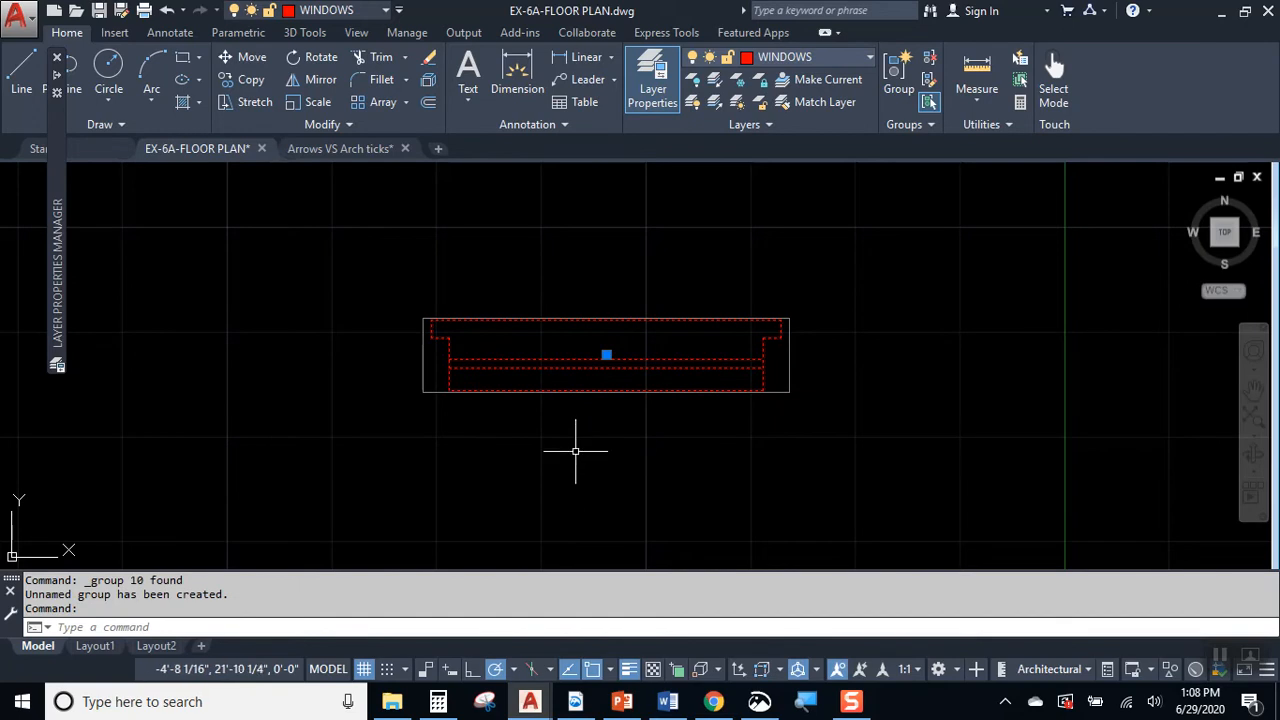
{"action": "scroll", "coordinate": [753, 366], "scroll_direction": "up", "scroll_amount": 2}
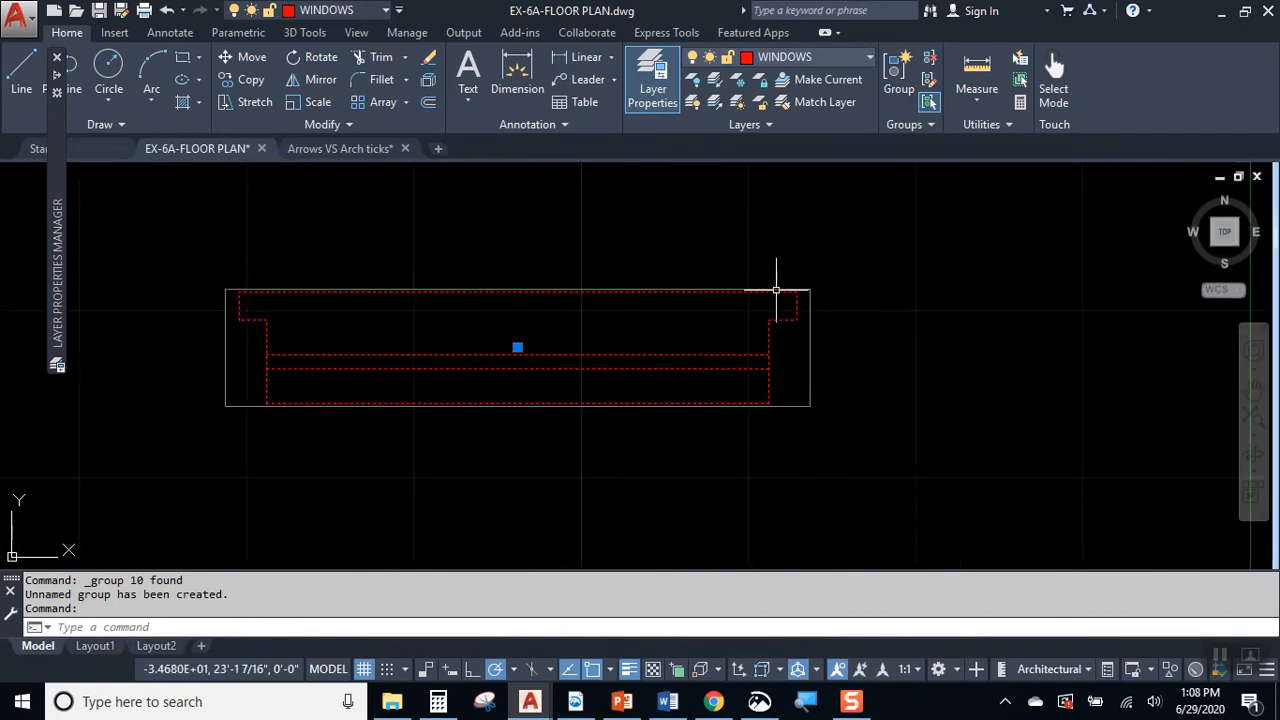
{"action": "key", "text": "Escape"}
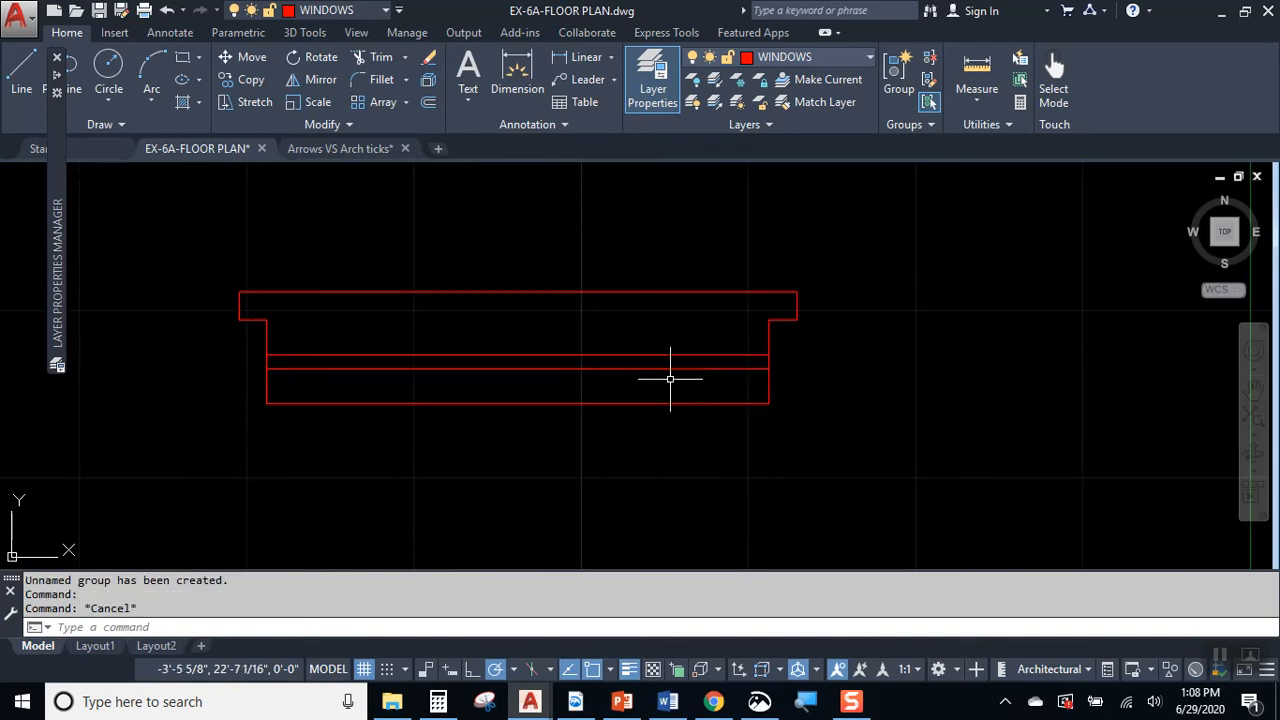
Step: Switch to the hand-drawn floor plan in Snip & Sketch, examine the window locations along the exterior walls, and return to AutoCAD
{"action": "key", "text": "Return"}
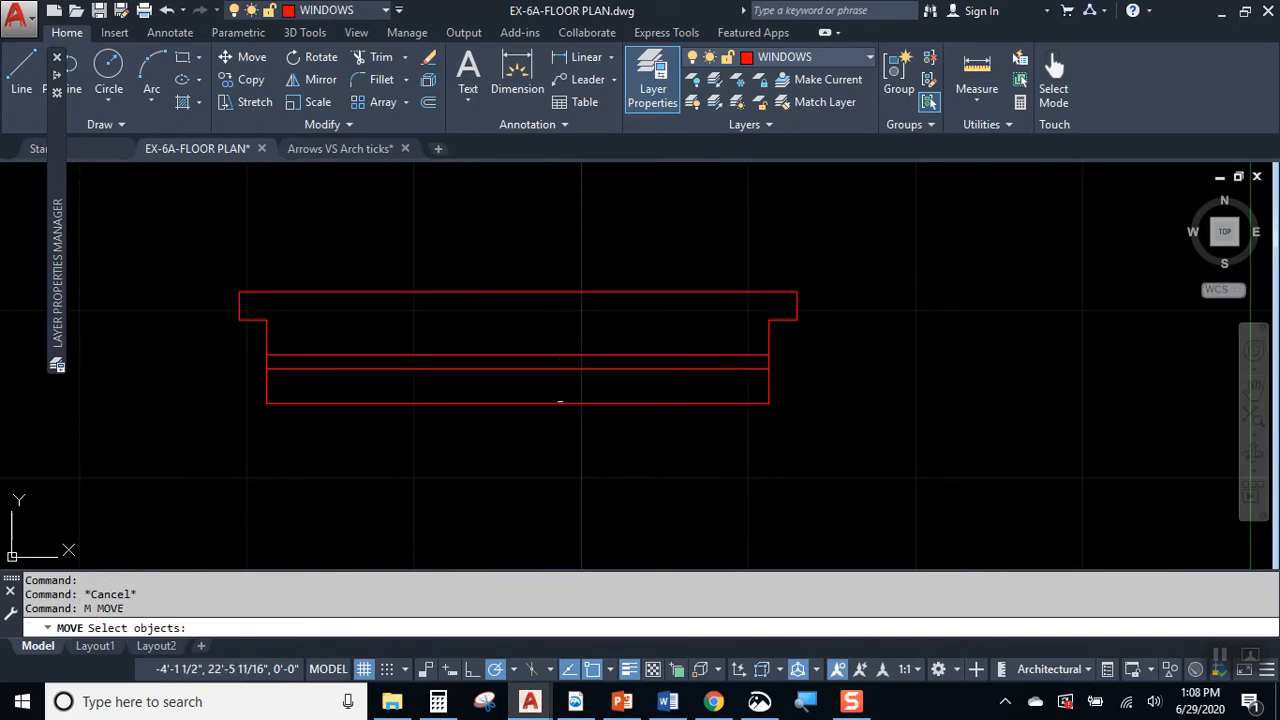
{"action": "key", "text": "Escape"}
{"action": "scroll", "coordinate": [557, 371], "scroll_direction": "down", "scroll_amount": 2}
{"action": "scroll", "coordinate": [694, 363], "scroll_direction": "down", "scroll_amount": 3}
{"action": "middle_click_drag", "start_coordinate": [786, 371], "coordinate": [446, 377]}
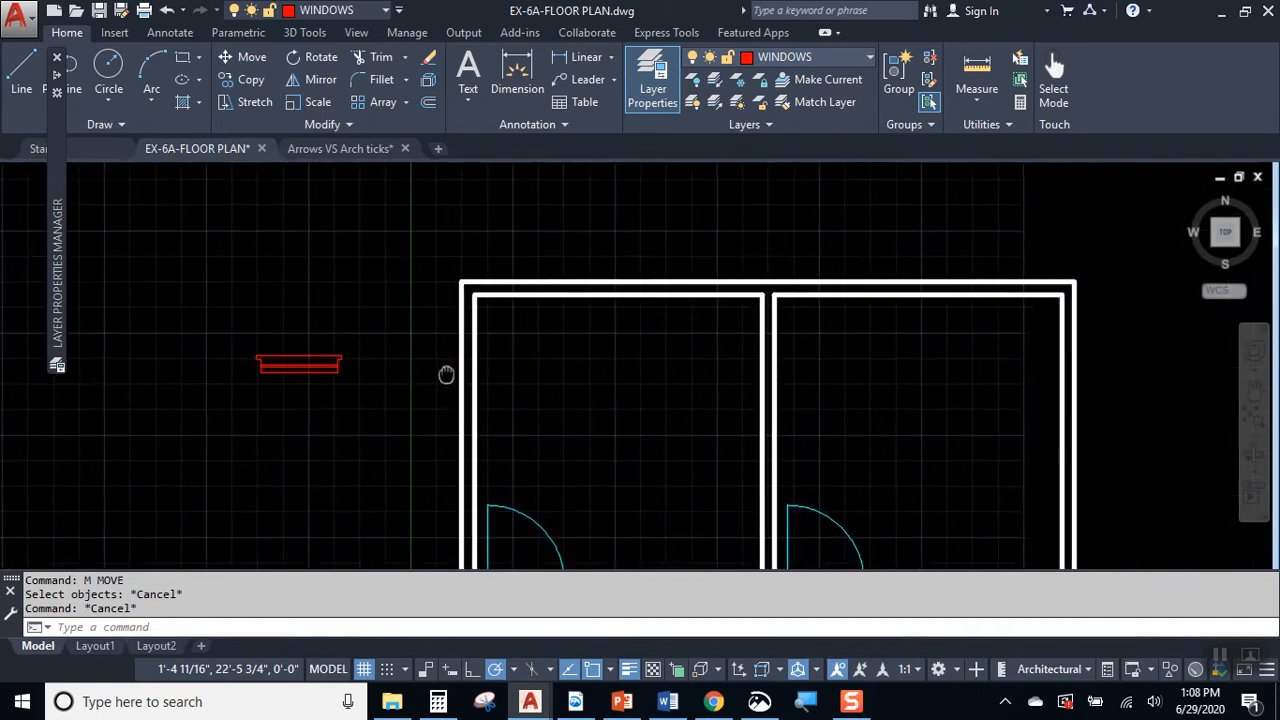
{"action": "middle_click_drag", "start_coordinate": [671, 371], "coordinate": [630, 283]}
{"action": "left_click", "coordinate": [760, 701]}
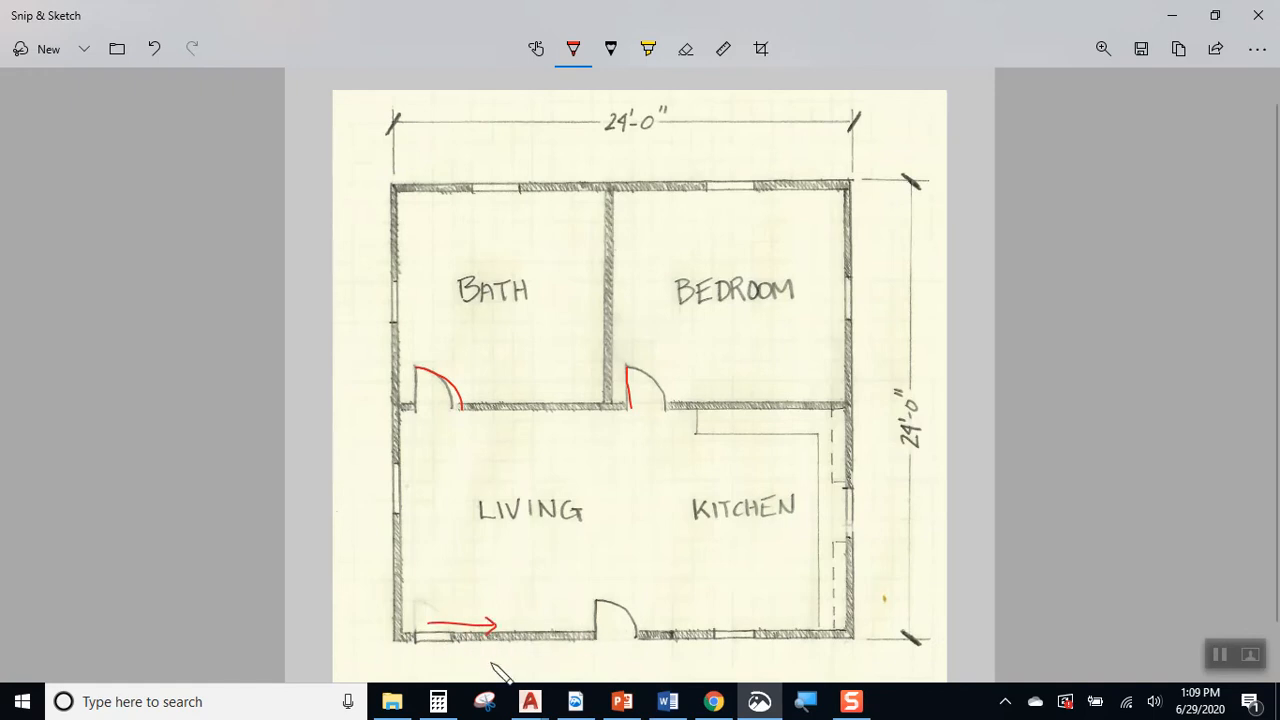
{"action": "left_click", "coordinate": [1172, 15]}
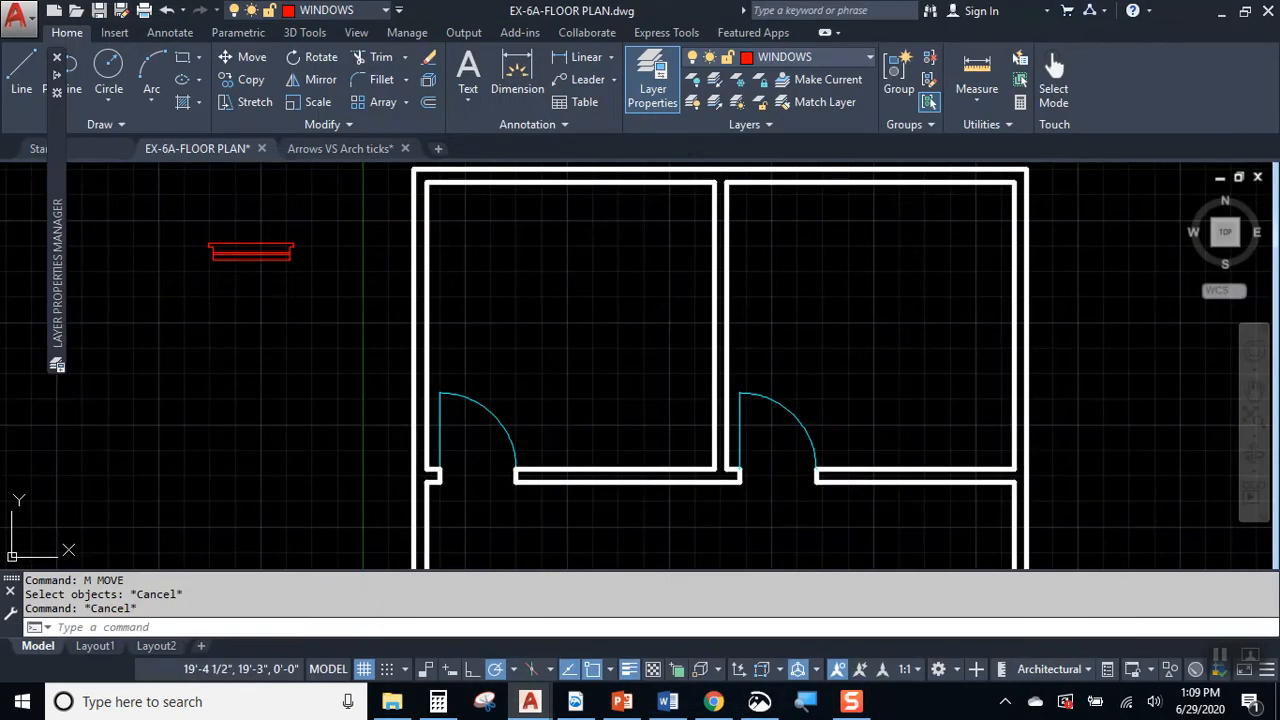
Step: Draw a short vertical line across the upper exterior wall of the upper-left room, starting at the inner wall line's midpoint
{"action": "middle_click_drag", "start_coordinate": [369, 277], "coordinate": [351, 325]}
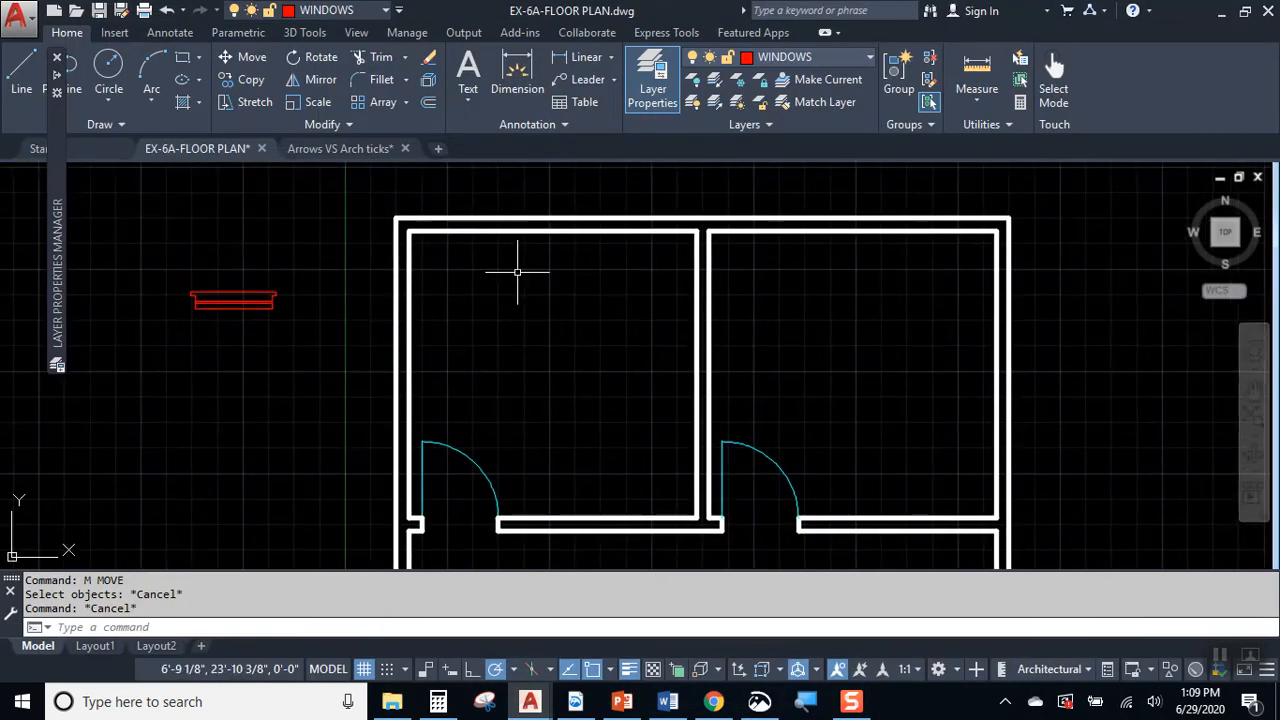
{"action": "type", "text": "l"}
{"action": "key", "text": "Return"}
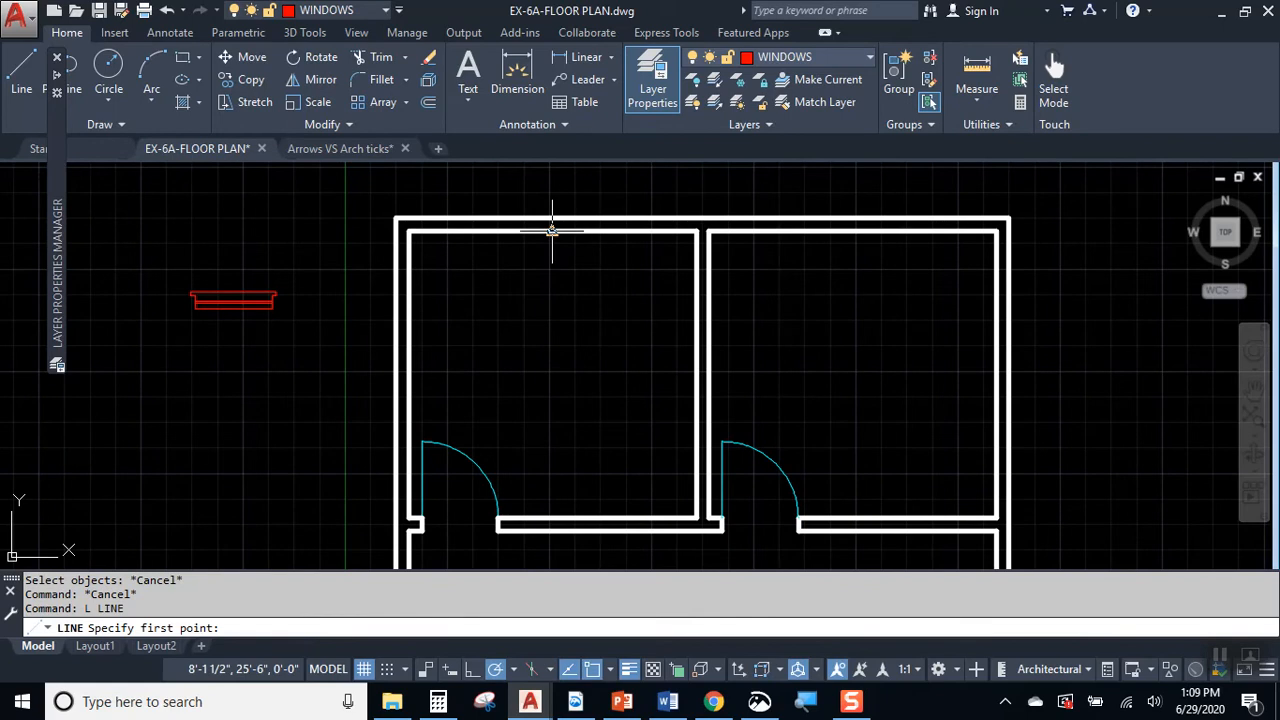
{"action": "left_click", "coordinate": [552, 230]}
{"action": "left_click", "coordinate": [552, 217]}
{"action": "key", "text": "Return"}
{"action": "scroll", "coordinate": [566, 212], "scroll_direction": "up", "scroll_amount": 2}
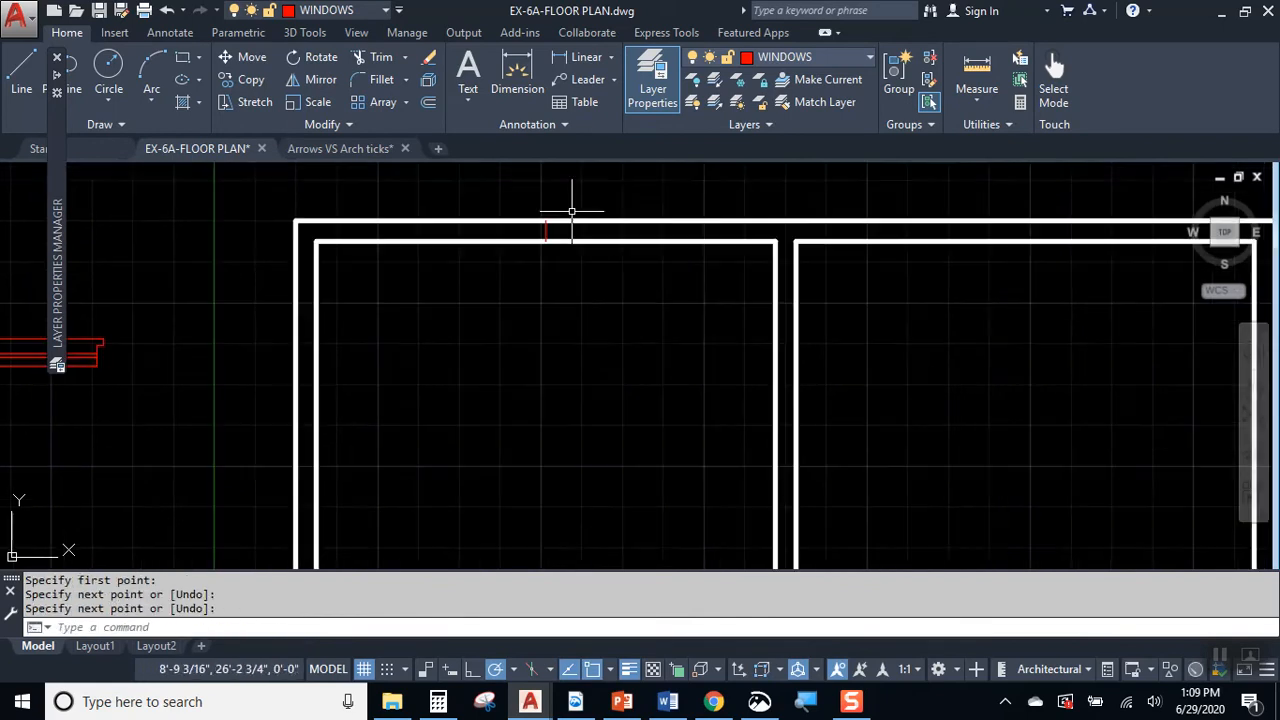
Step: Make WALLS the current layer and move the short line across the upper wall to the WALLS layer
{"action": "middle_click_drag", "start_coordinate": [570, 212], "coordinate": [580, 274]}
{"action": "left_click", "coordinate": [809, 58]}
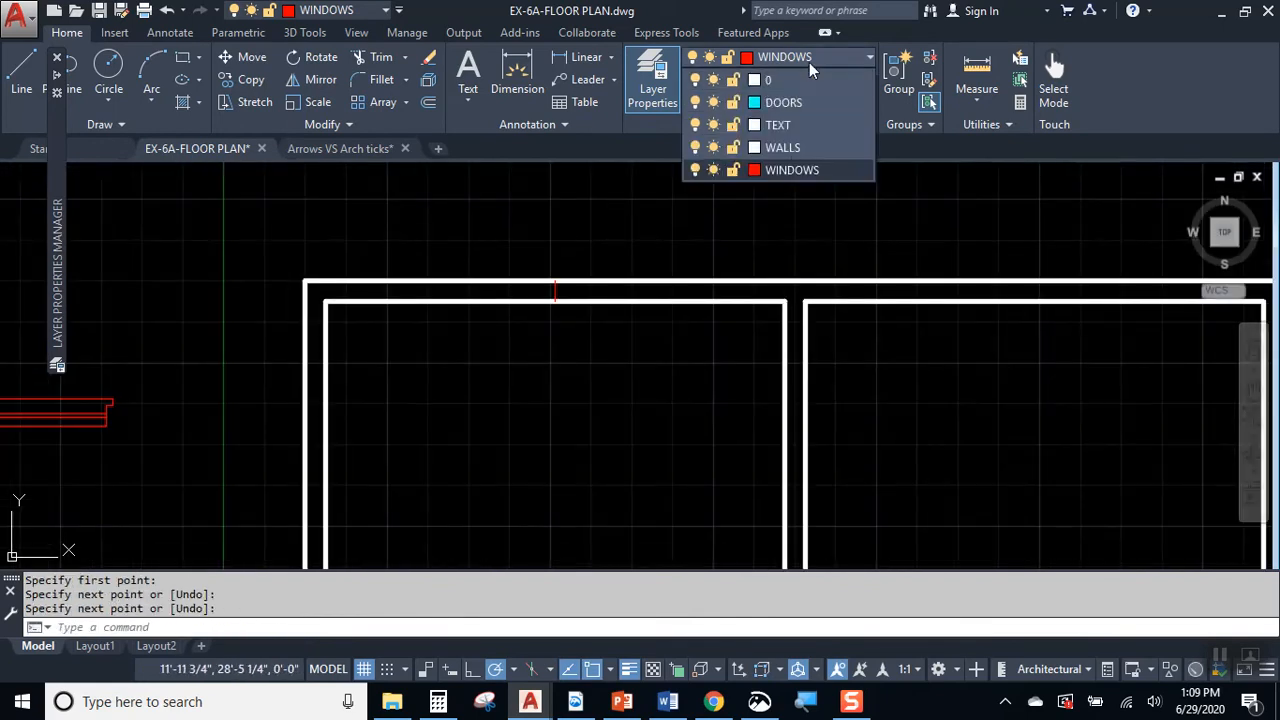
{"action": "left_click", "coordinate": [800, 148]}
{"action": "scroll", "coordinate": [560, 280], "scroll_direction": "up", "scroll_amount": 2}
{"action": "left_click", "coordinate": [614, 266]}
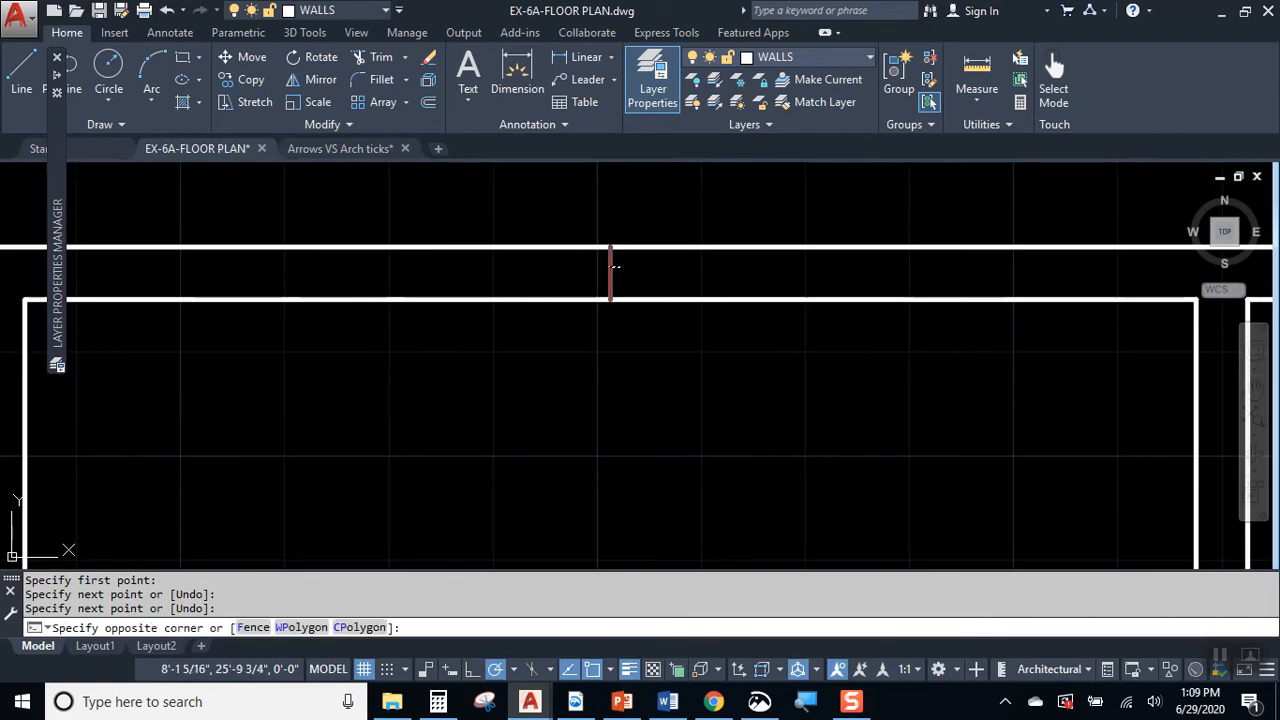
{"action": "left_click", "coordinate": [609, 266]}
{"action": "left_click", "coordinate": [824, 56]}
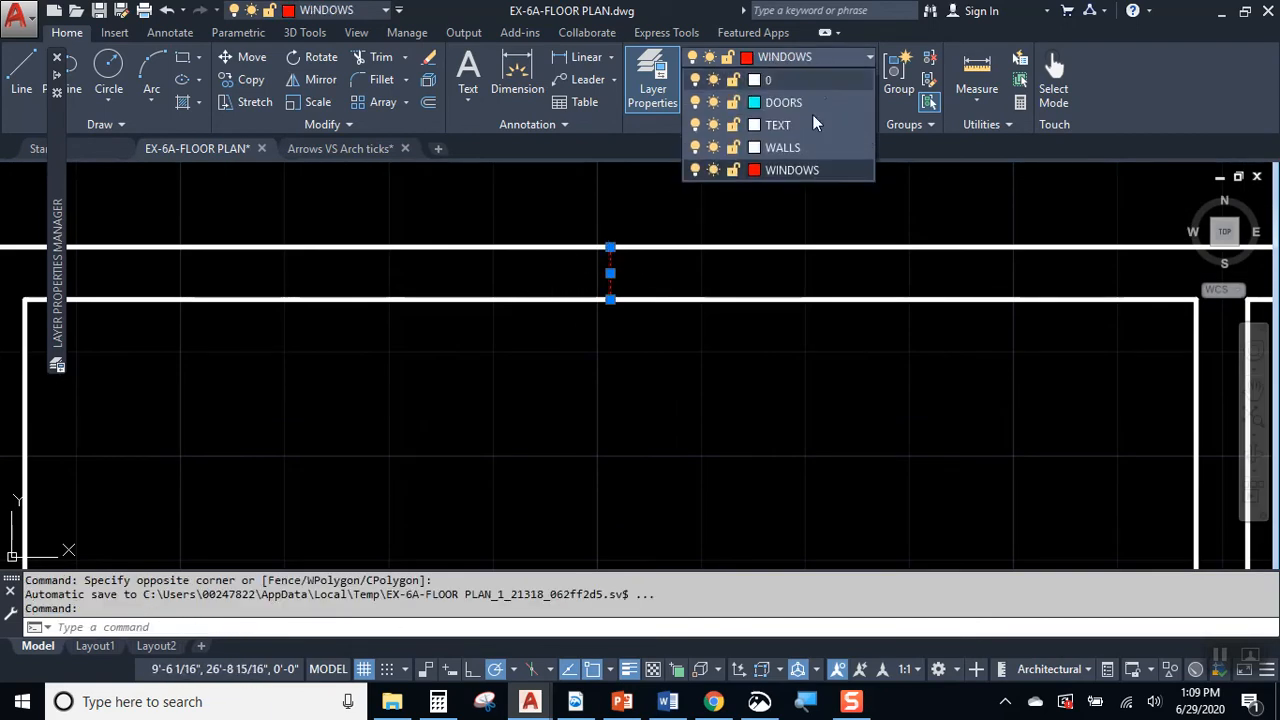
{"action": "left_click", "coordinate": [808, 143]}
{"action": "key", "text": "Escape"}
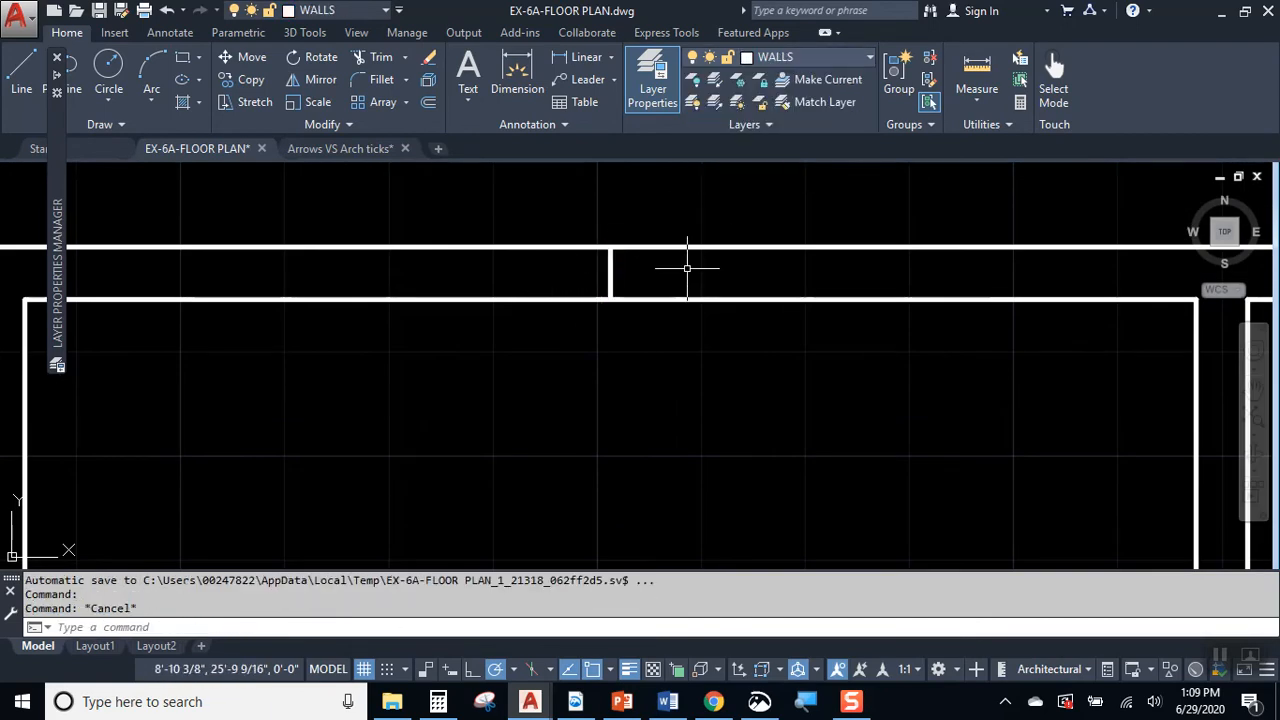
Step: Offset the short vertical line in the upper wall by 1'6 to both sides to mark the window opening
{"action": "key", "text": "Return"}
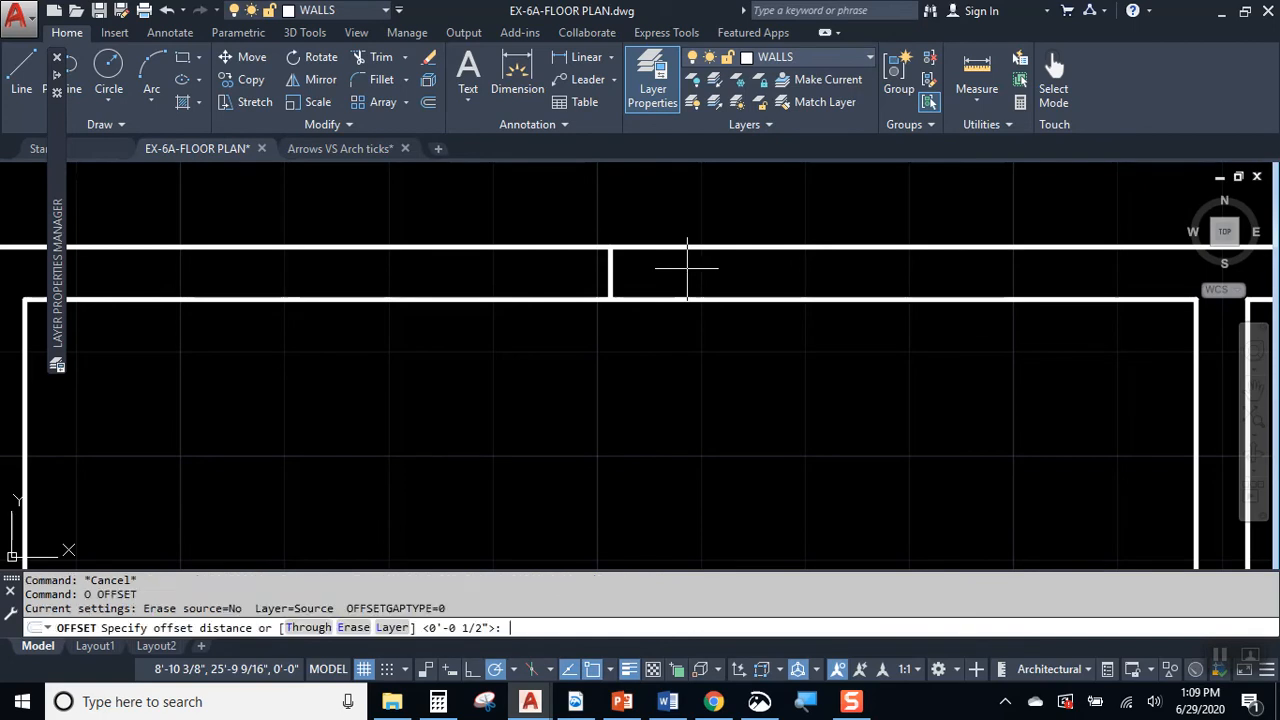
{"action": "type", "text": "1'6"}
{"action": "key", "text": "Return"}
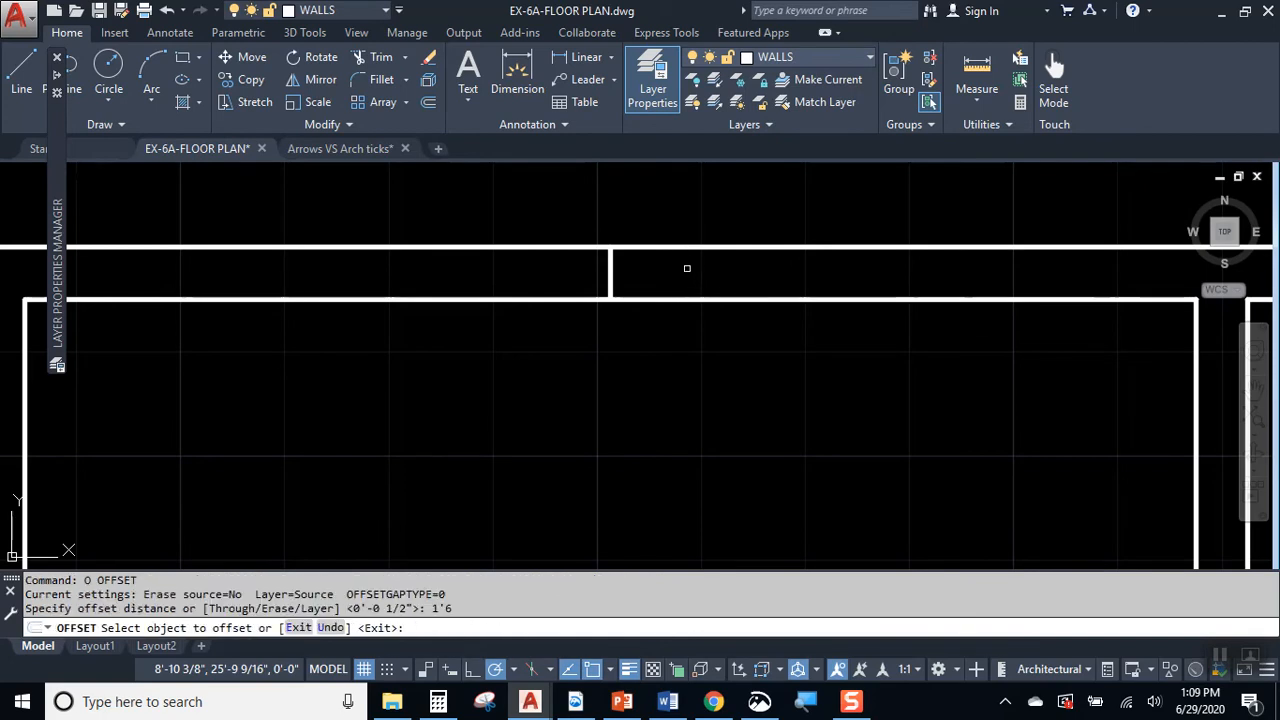
{"action": "left_click", "coordinate": [609, 270]}
{"action": "left_click", "coordinate": [546, 271]}
{"action": "left_click", "coordinate": [610, 273]}
{"action": "left_click", "coordinate": [726, 271]}
{"action": "key", "text": "Escape"}
{"action": "scroll", "coordinate": [743, 306], "scroll_direction": "down", "scroll_amount": 4}
{"action": "middle_click_drag", "start_coordinate": [536, 547], "coordinate": [551, 358]}
{"action": "scroll", "coordinate": [568, 320], "scroll_direction": "down", "scroll_amount": 2}
{"action": "key", "text": "Return"}
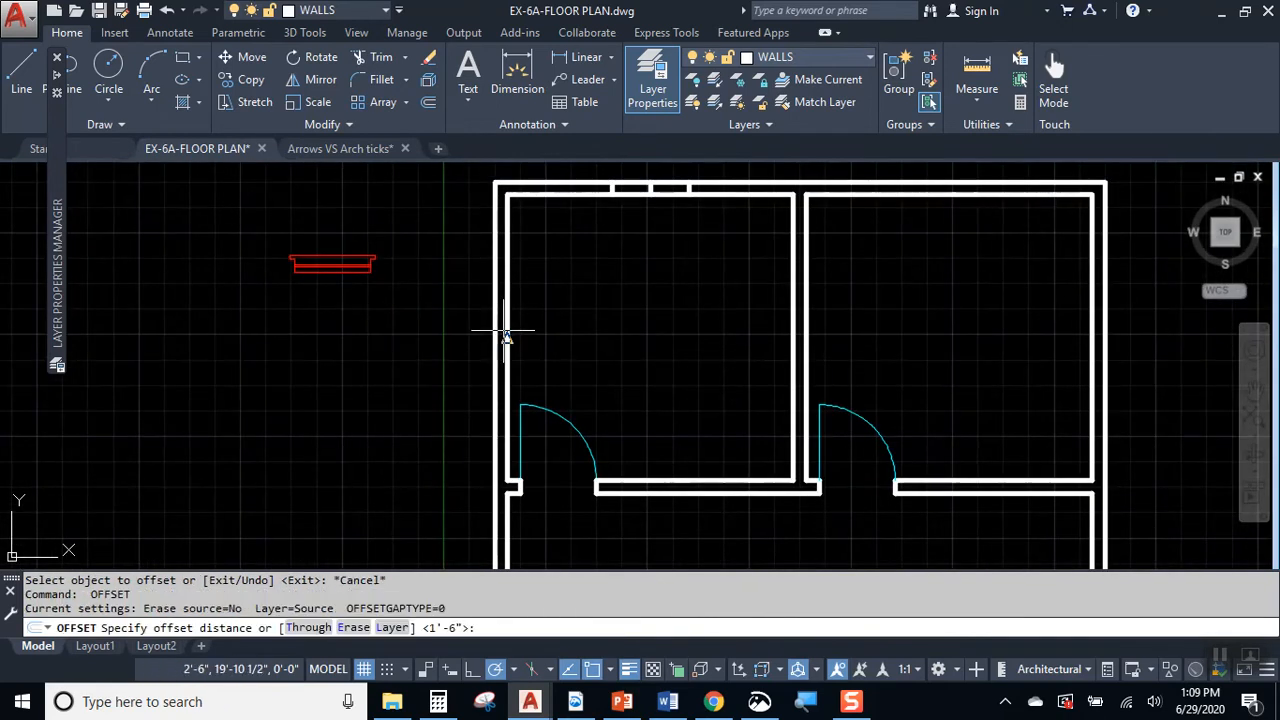
{"action": "left_click", "coordinate": [505, 335]}
{"action": "left_click", "coordinate": [497, 328]}
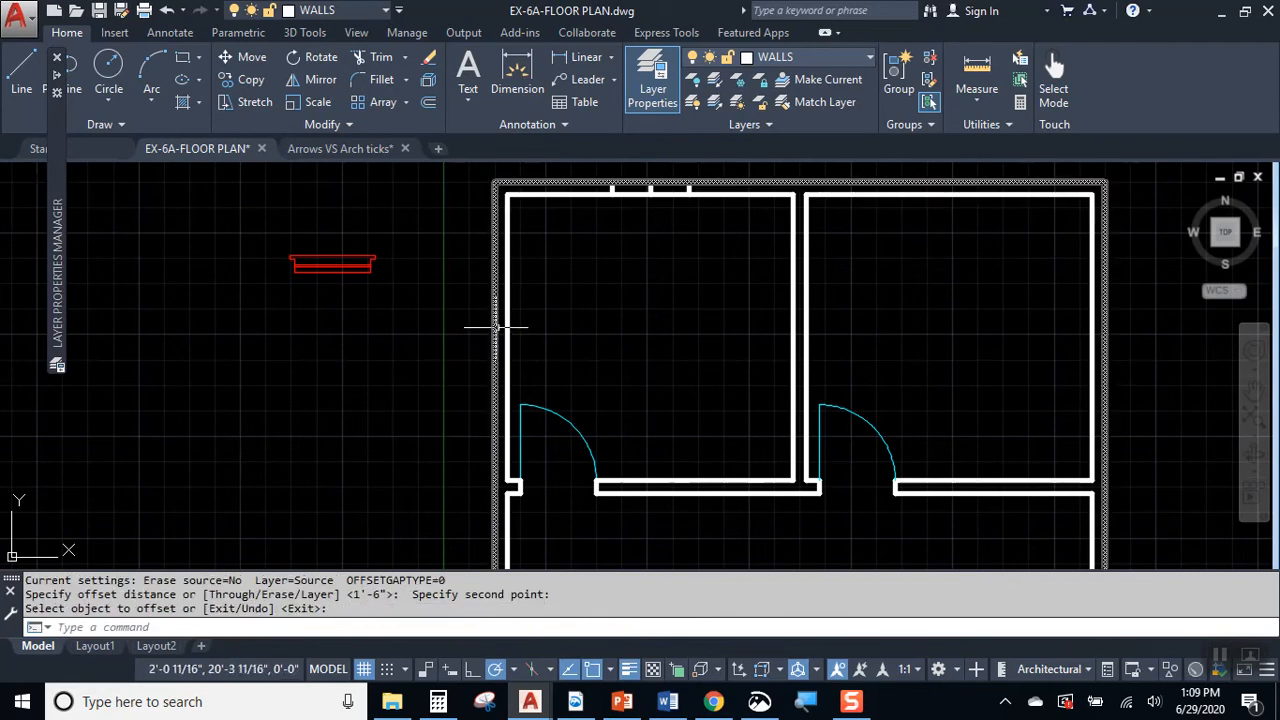
{"action": "key", "text": "Return"}
Step: Draw a short horizontal line across the left exterior wall of the upper-left room, starting at the inner wall line's midpoint
{"action": "type", "text": "l"}
{"action": "key", "text": "Return"}
{"action": "scroll", "coordinate": [500, 328], "scroll_direction": "up", "scroll_amount": 4}
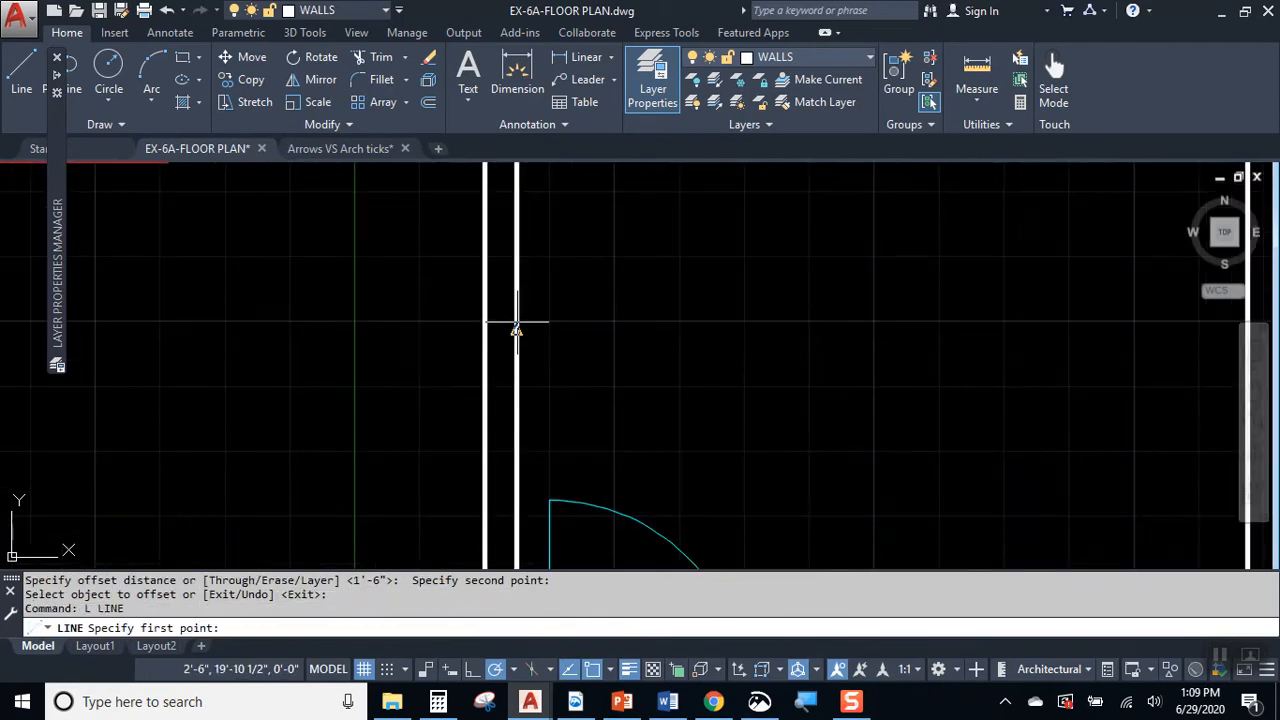
{"action": "left_click", "coordinate": [516, 329]}
{"action": "left_click", "coordinate": [486, 328]}
Step: Try to offset the short line in the left wall downward by 6", and undo the offset
{"action": "key", "text": "Return"}
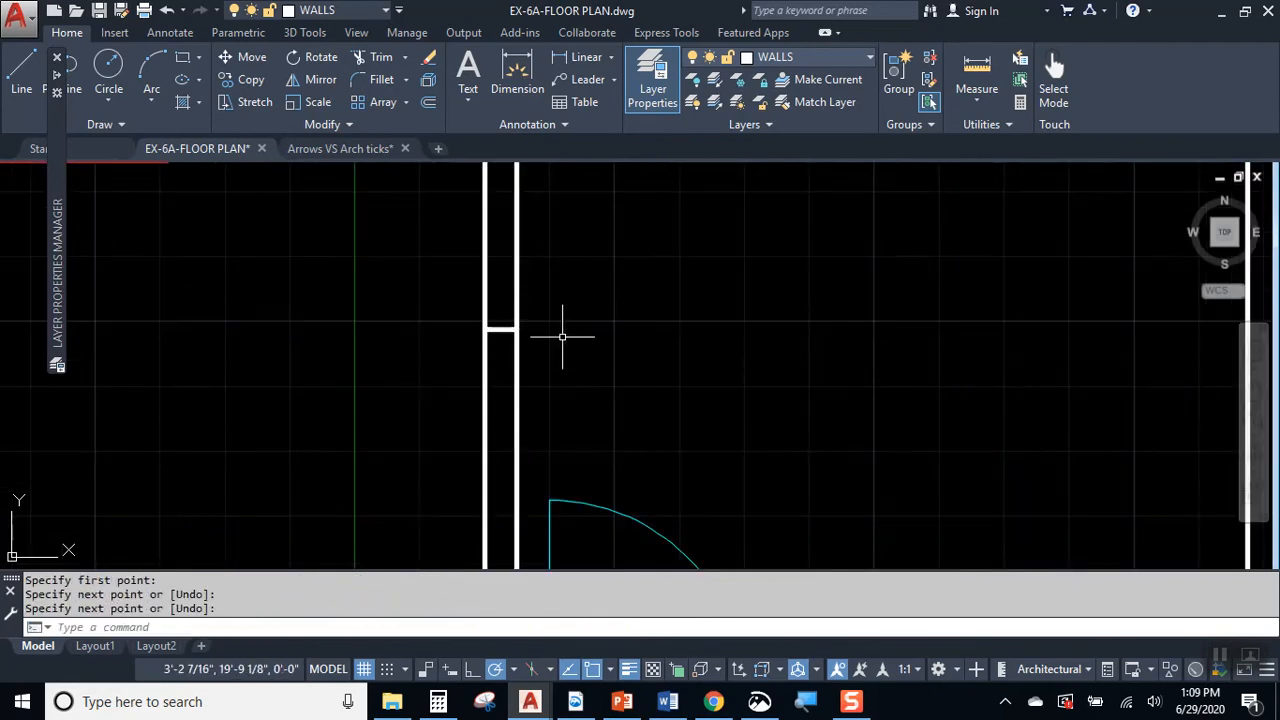
{"action": "type", "text": "o"}
{"action": "key", "text": "Return"}
{"action": "key", "text": "Return"}
{"action": "left_click", "coordinate": [500, 328]}
{"action": "left_click", "coordinate": [500, 338]}
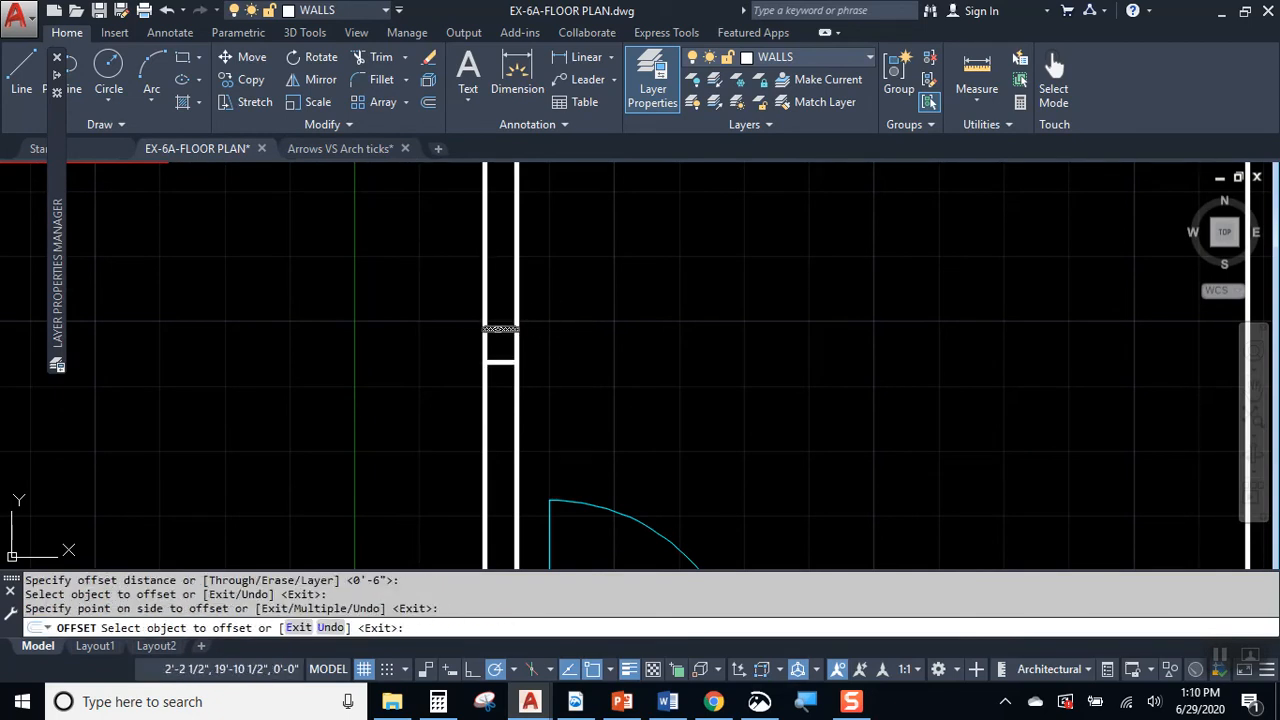
{"action": "key", "text": "Escape"}
{"action": "left_click", "coordinate": [507, 358]}
{"action": "left_click", "coordinate": [506, 352]}
{"action": "key", "text": "ctrl+z"}
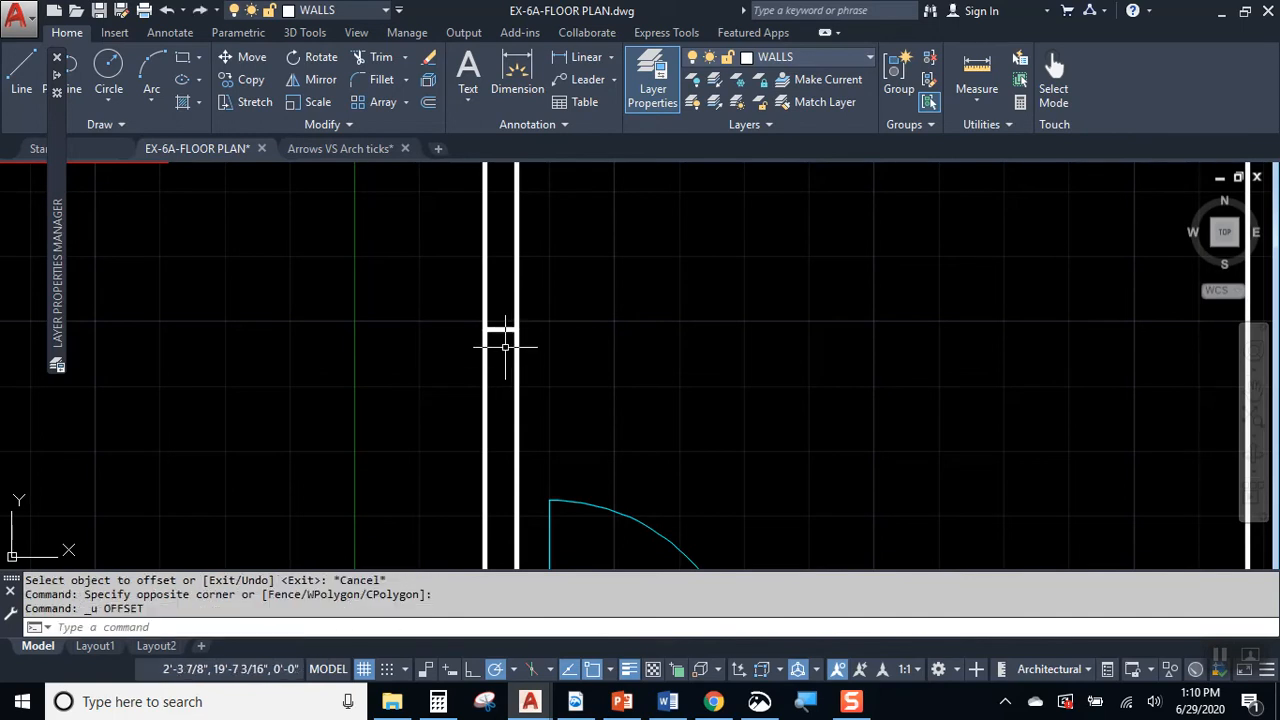
Step: Offset the short horizontal line in the left wall by 1'6 both upward and downward to mark the window opening
{"action": "type", "text": "O"}
{"action": "key", "text": "Return"}
{"action": "type", "text": "1'"}
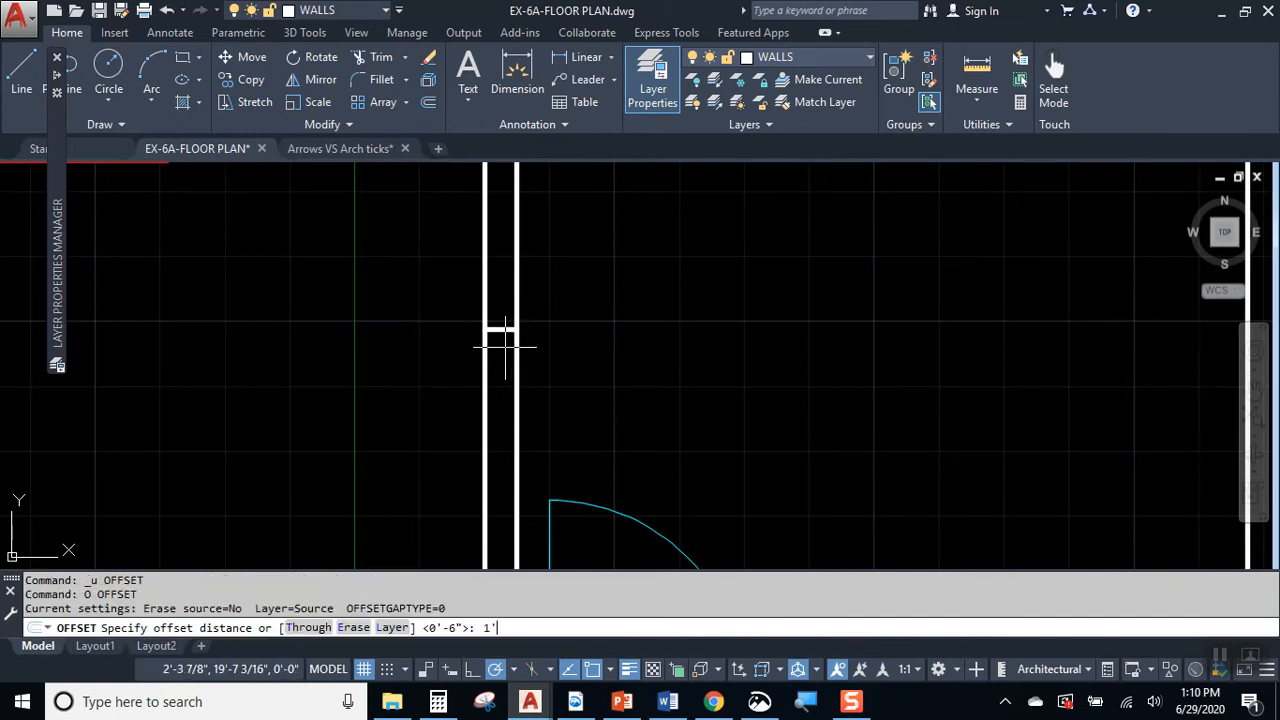
{"action": "type", "text": "6"}
{"action": "key", "text": "Return"}
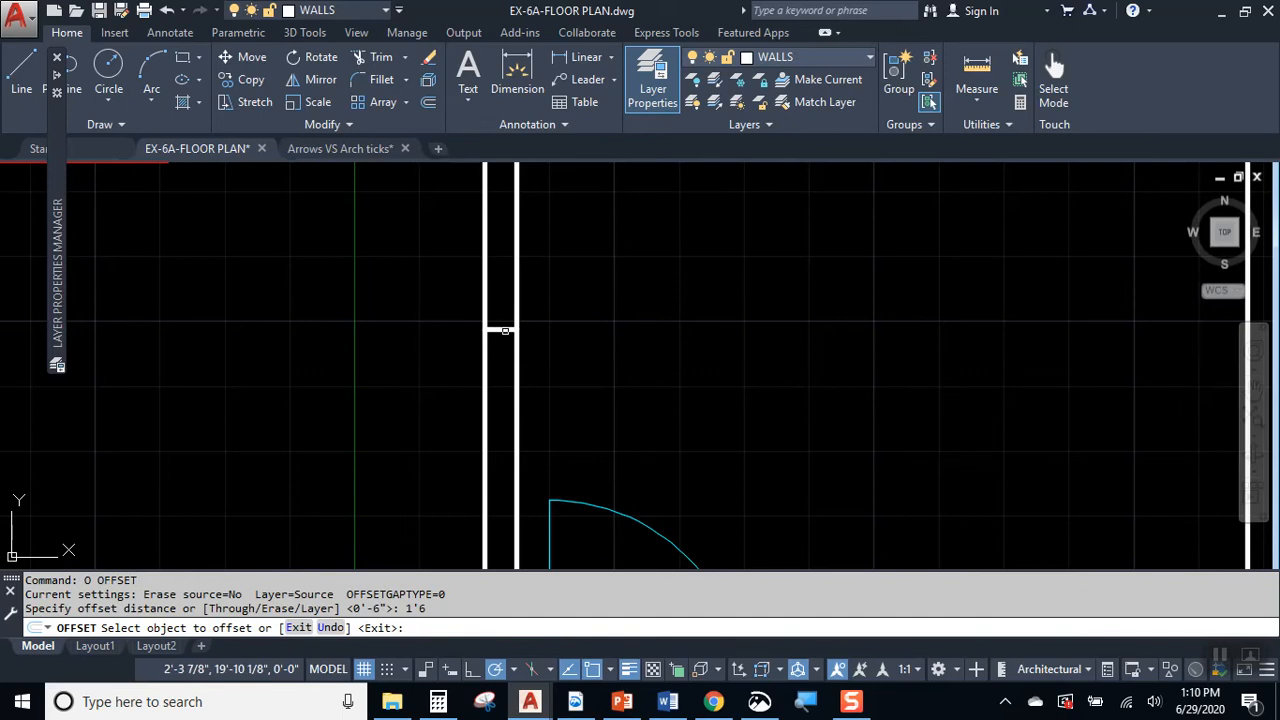
{"action": "left_click", "coordinate": [500, 328]}
{"action": "left_click", "coordinate": [502, 288]}
{"action": "left_click", "coordinate": [500, 328]}
{"action": "left_click", "coordinate": [502, 400]}
{"action": "scroll", "coordinate": [502, 400], "scroll_direction": "down", "scroll_amount": 3}
{"action": "middle_click_drag", "start_coordinate": [563, 400], "coordinate": [569, 289]}
{"action": "scroll", "coordinate": [570, 289], "scroll_direction": "down", "scroll_amount": 4}
{"action": "scroll", "coordinate": [578, 400], "scroll_direction": "up", "scroll_amount": 2}
{"action": "key", "text": "Escape"}
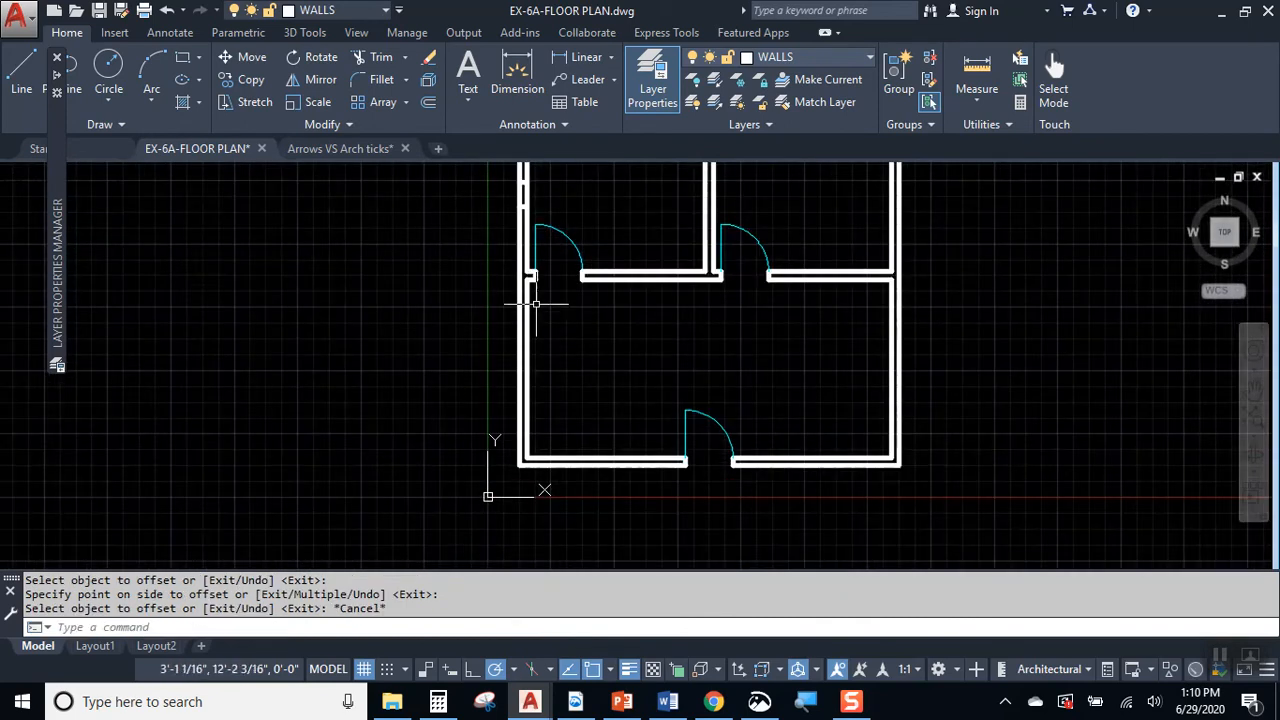
Step: Erase the short centre lines between the opening marks in the left wall and the upper wall
{"action": "scroll", "coordinate": [536, 305], "scroll_direction": "up", "scroll_amount": 5}
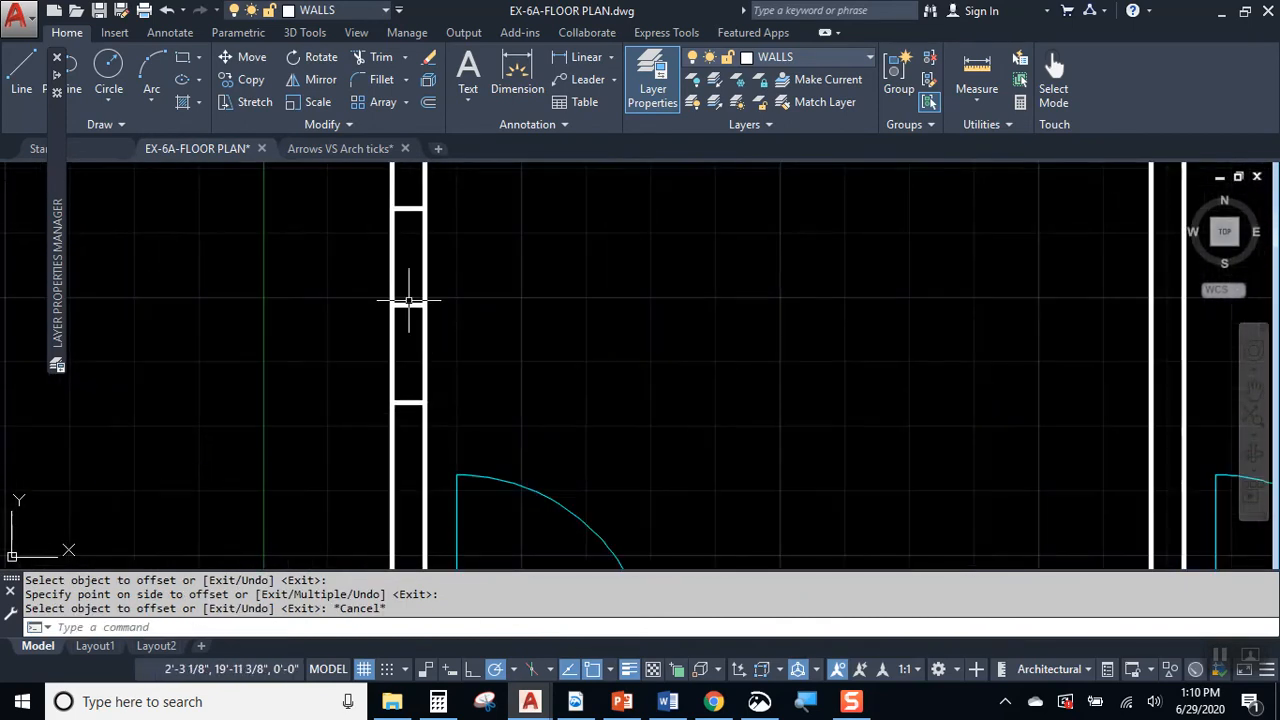
{"action": "left_click", "coordinate": [408, 305]}
{"action": "key", "text": "Delete"}
{"action": "scroll", "coordinate": [428, 310], "scroll_direction": "down", "scroll_amount": 3}
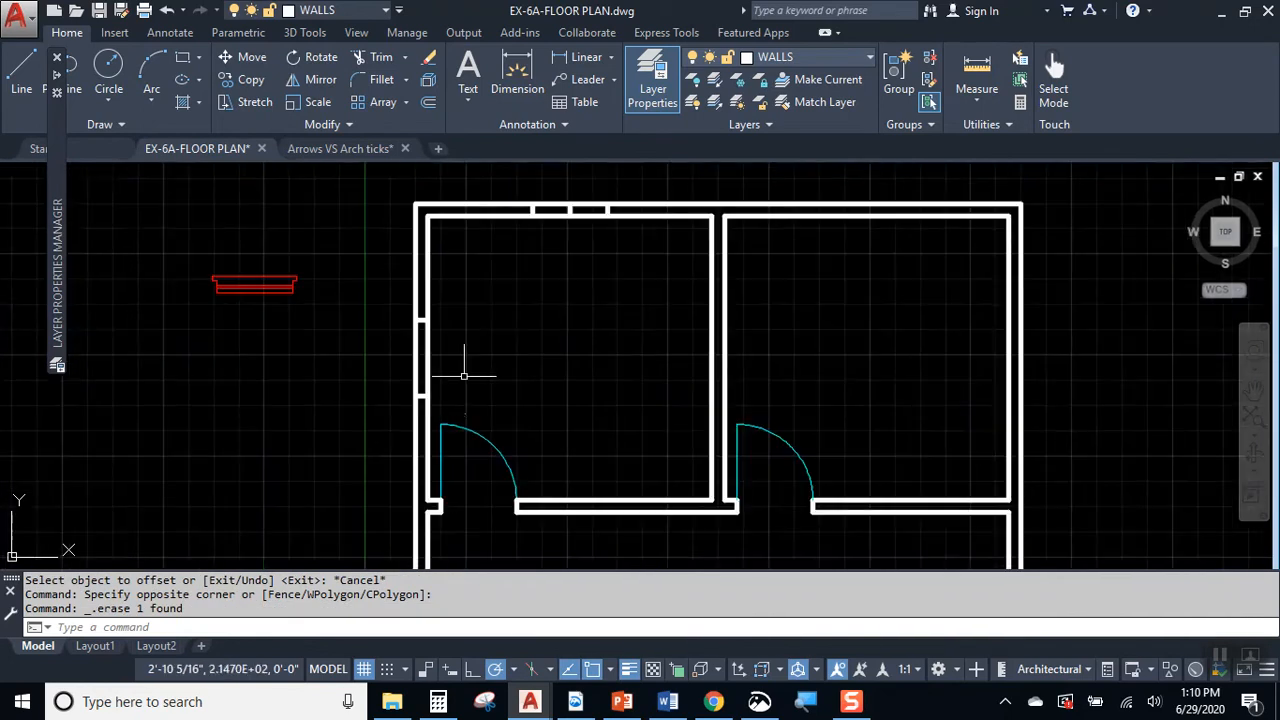
{"action": "scroll", "coordinate": [500, 366], "scroll_direction": "down", "scroll_amount": 1}
{"action": "scroll", "coordinate": [559, 245], "scroll_direction": "up", "scroll_amount": 4}
{"action": "left_click", "coordinate": [555, 252]}
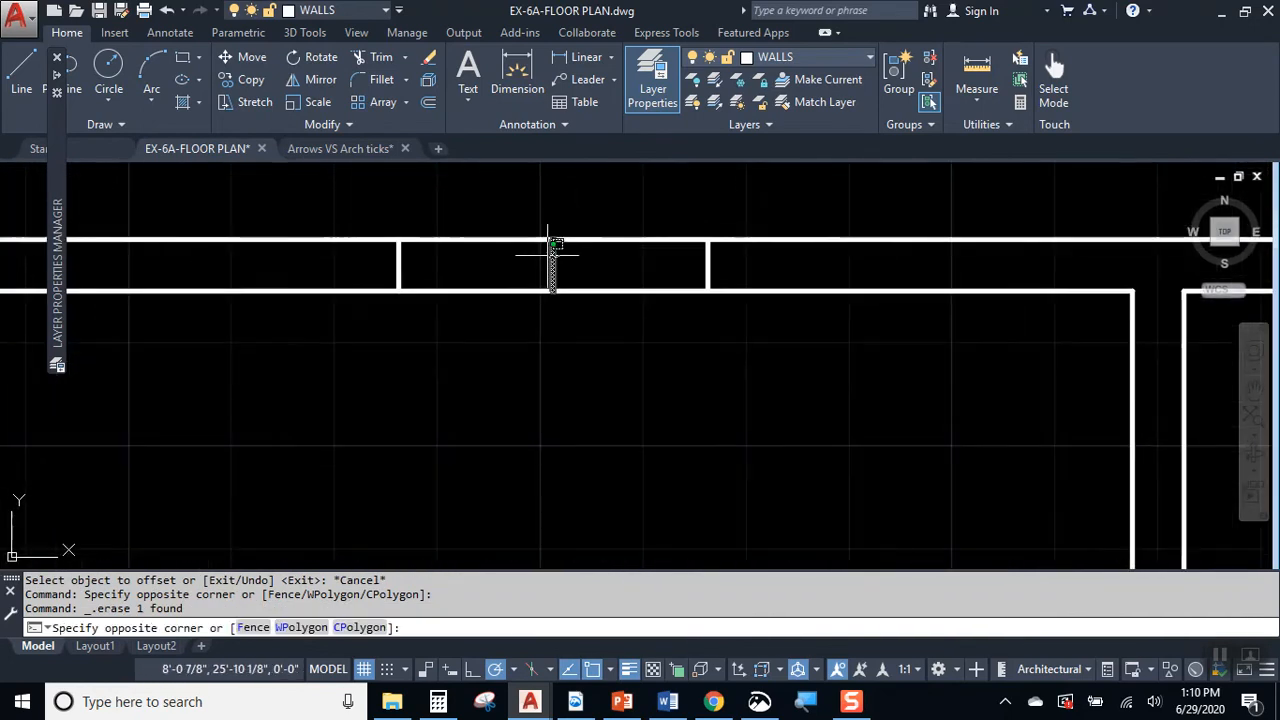
{"action": "key", "text": "Delete"}
{"action": "scroll", "coordinate": [539, 271], "scroll_direction": "down", "scroll_amount": 3}
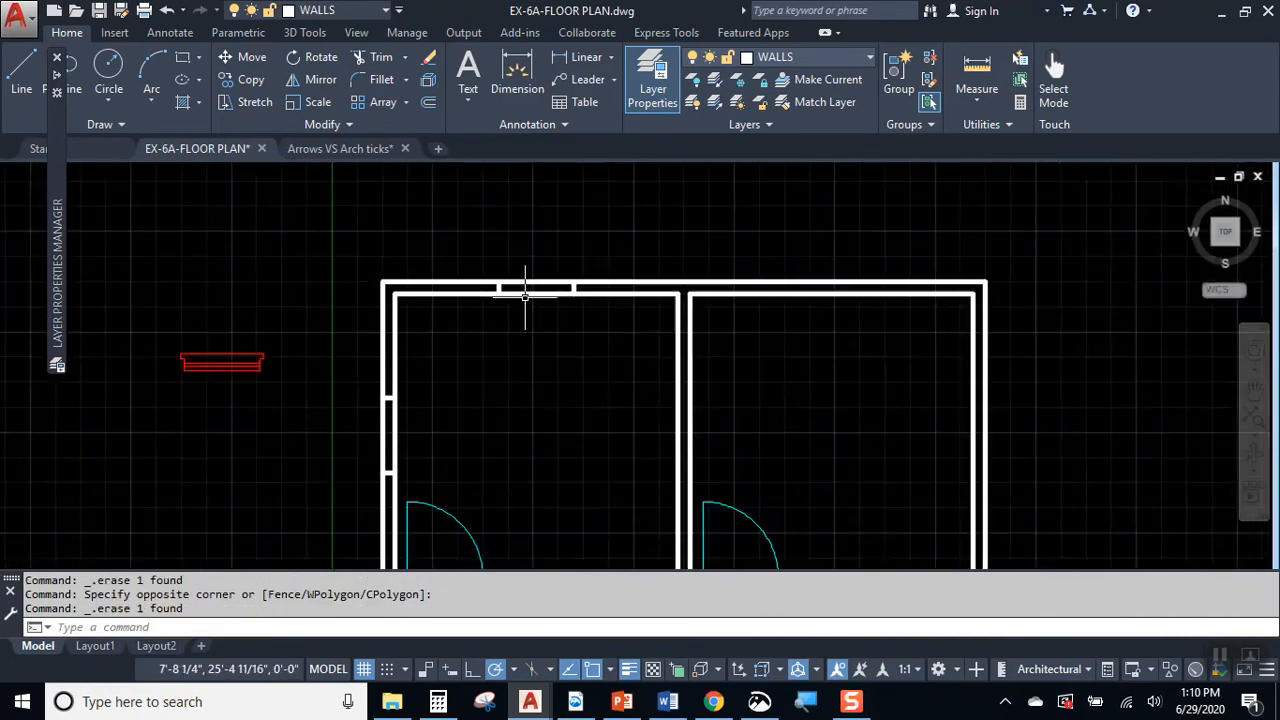
Step: Mirror the upper wall's two opening lines about a vertical axis through that wall's midpoint, keeping the originals
{"action": "left_click", "coordinate": [486, 237]}
{"action": "left_click", "coordinate": [603, 338]}
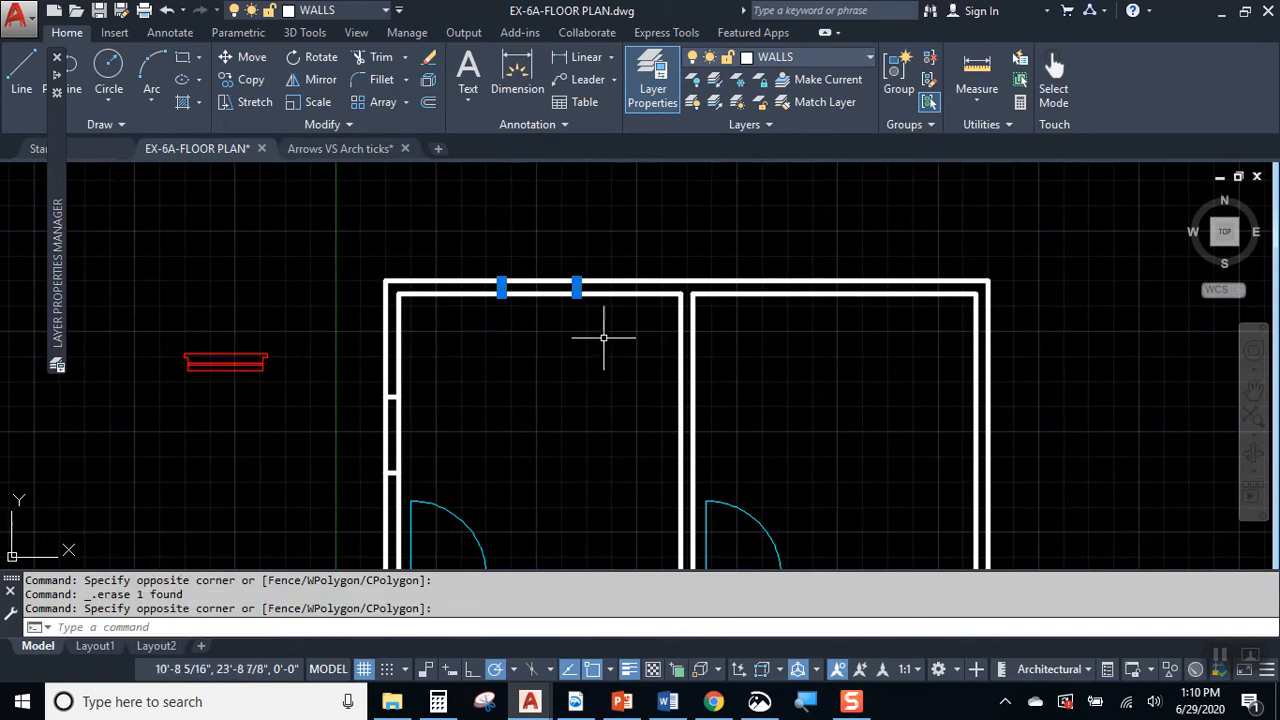
{"action": "left_click", "coordinate": [320, 80]}
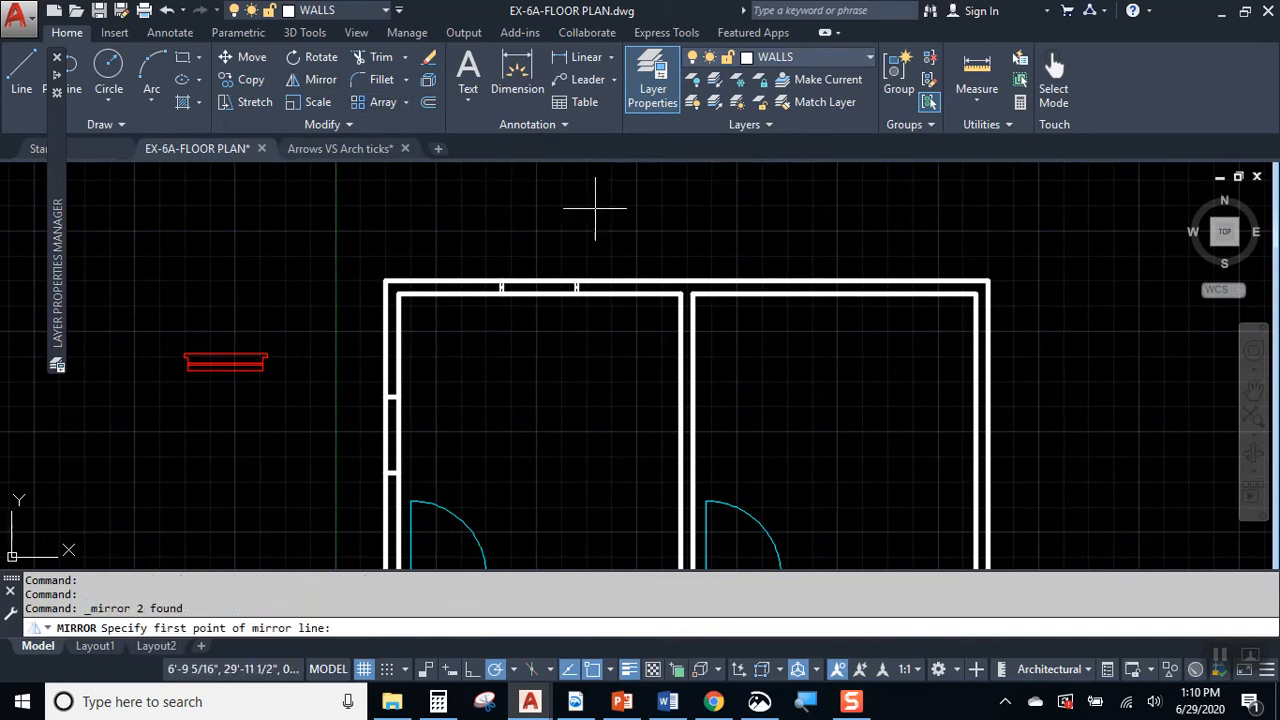
{"action": "left_click", "coordinate": [687, 281]}
{"action": "left_click", "coordinate": [686, 206]}
{"action": "key", "text": "Return"}
Step: Mirror the left wall's two opening lines onto the right exterior wall about the plan's vertical centreline, keeping the originals
{"action": "middle_click_drag", "start_coordinate": [427, 406], "coordinate": [469, 312]}
{"action": "left_click", "coordinate": [410, 280]}
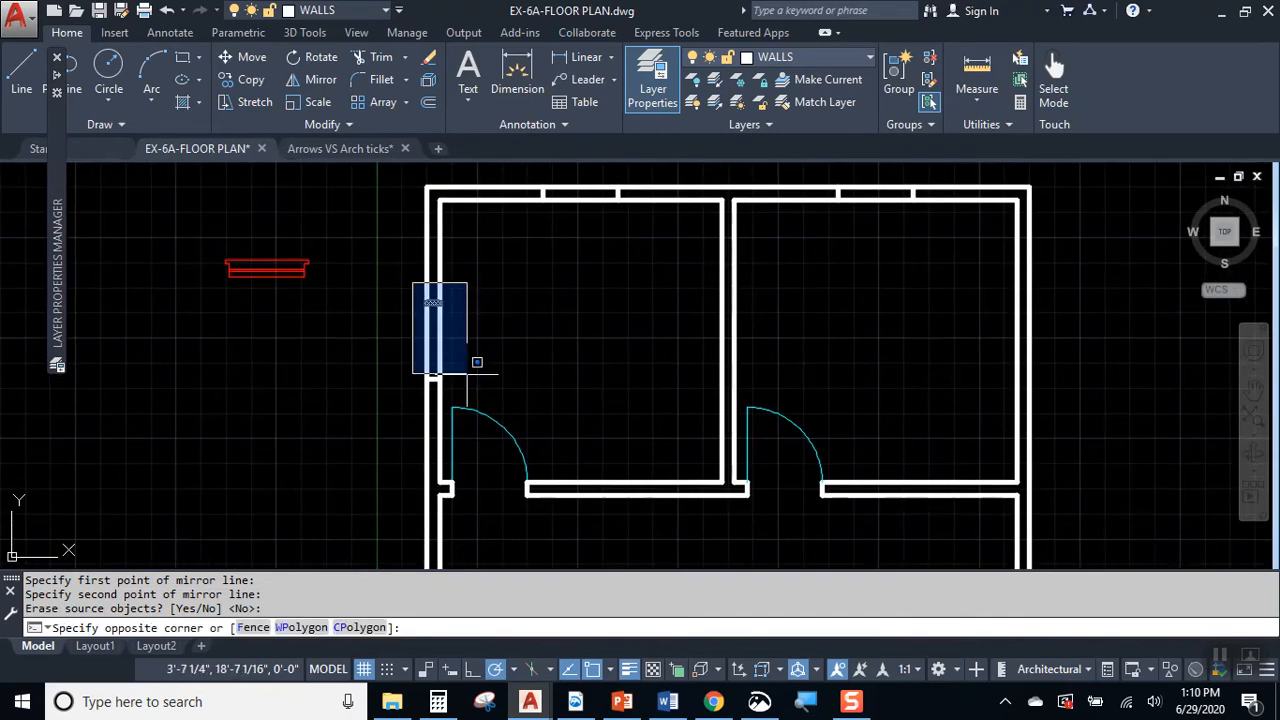
{"action": "left_click", "coordinate": [469, 383]}
{"action": "key", "text": "space"}
{"action": "scroll", "coordinate": [690, 251], "scroll_direction": "up", "scroll_amount": 2}
{"action": "scroll", "coordinate": [640, 364], "scroll_direction": "down", "scroll_amount": 2}
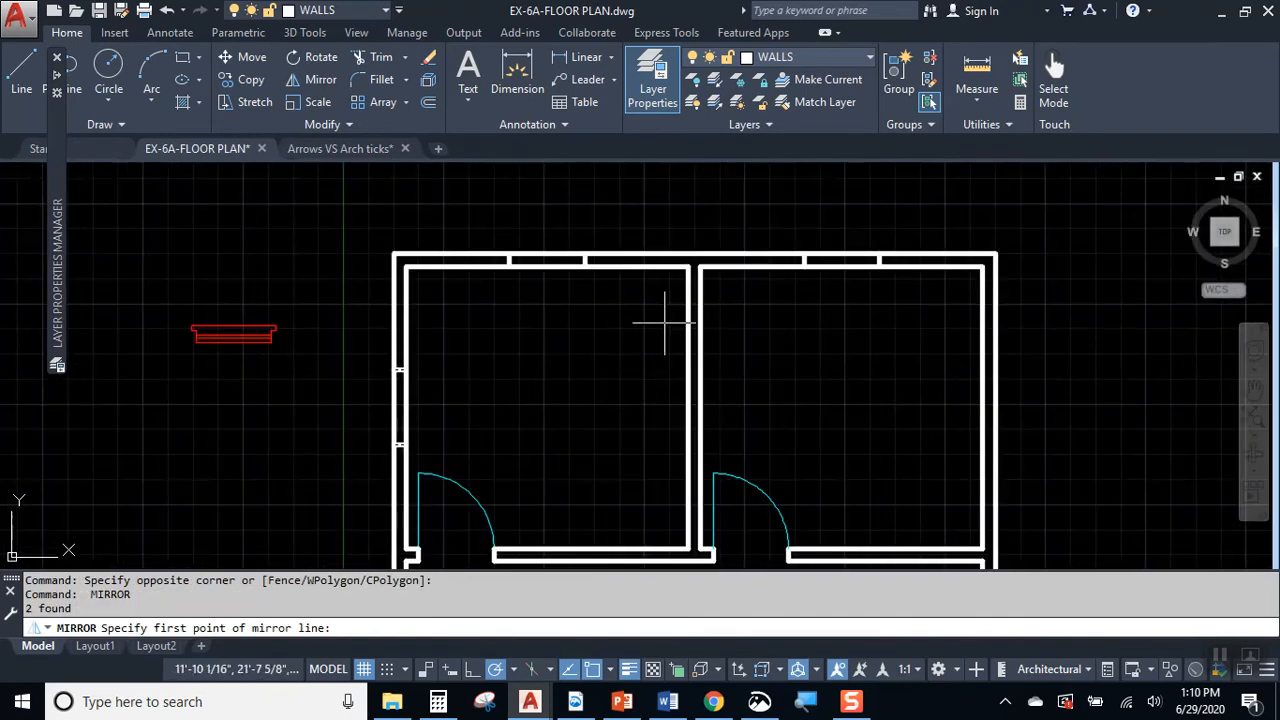
{"action": "left_click", "coordinate": [694, 253]}
{"action": "left_click", "coordinate": [694, 194]}
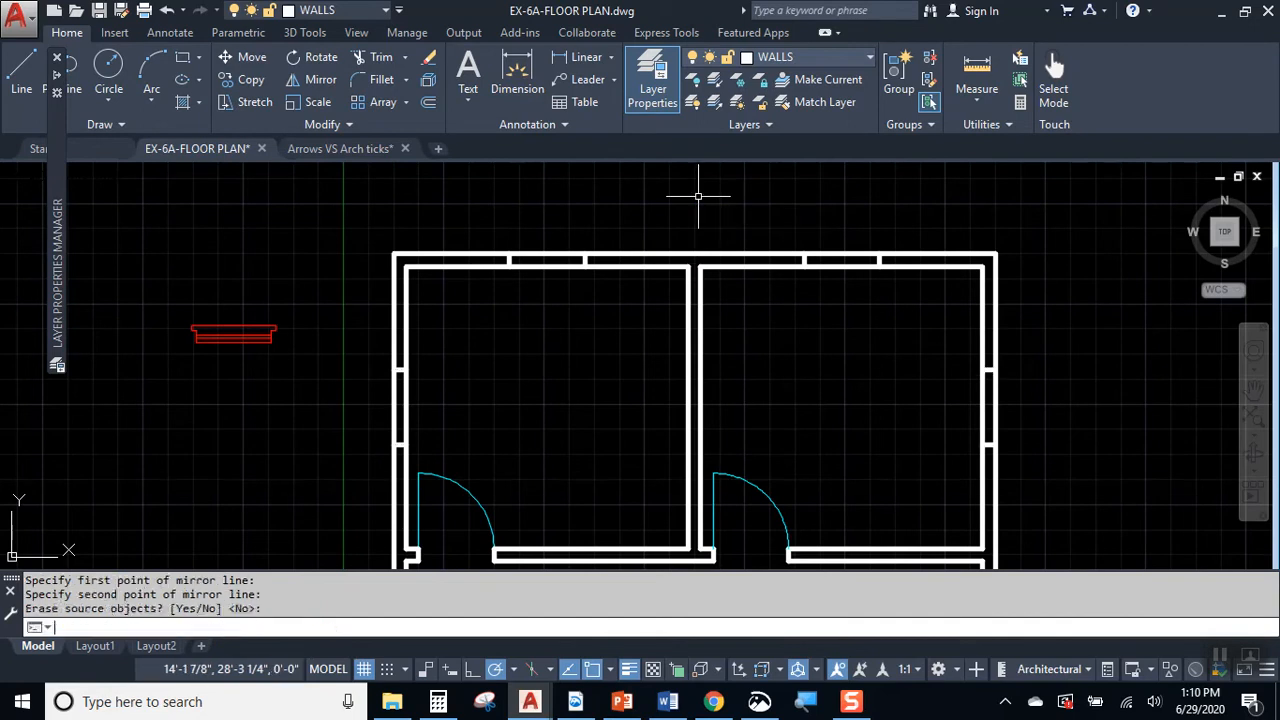
{"action": "key", "text": "Return"}
Step: Mirror all eight opening lines to the lower half of the plan about a horizontal axis through the right wall's midpoint, keeping the originals
{"action": "scroll", "coordinate": [734, 251], "scroll_direction": "down", "scroll_amount": 4}
{"action": "scroll", "coordinate": [678, 291], "scroll_direction": "up", "scroll_amount": 2}
{"action": "middle_click_drag", "start_coordinate": [661, 259], "coordinate": [585, 288]}
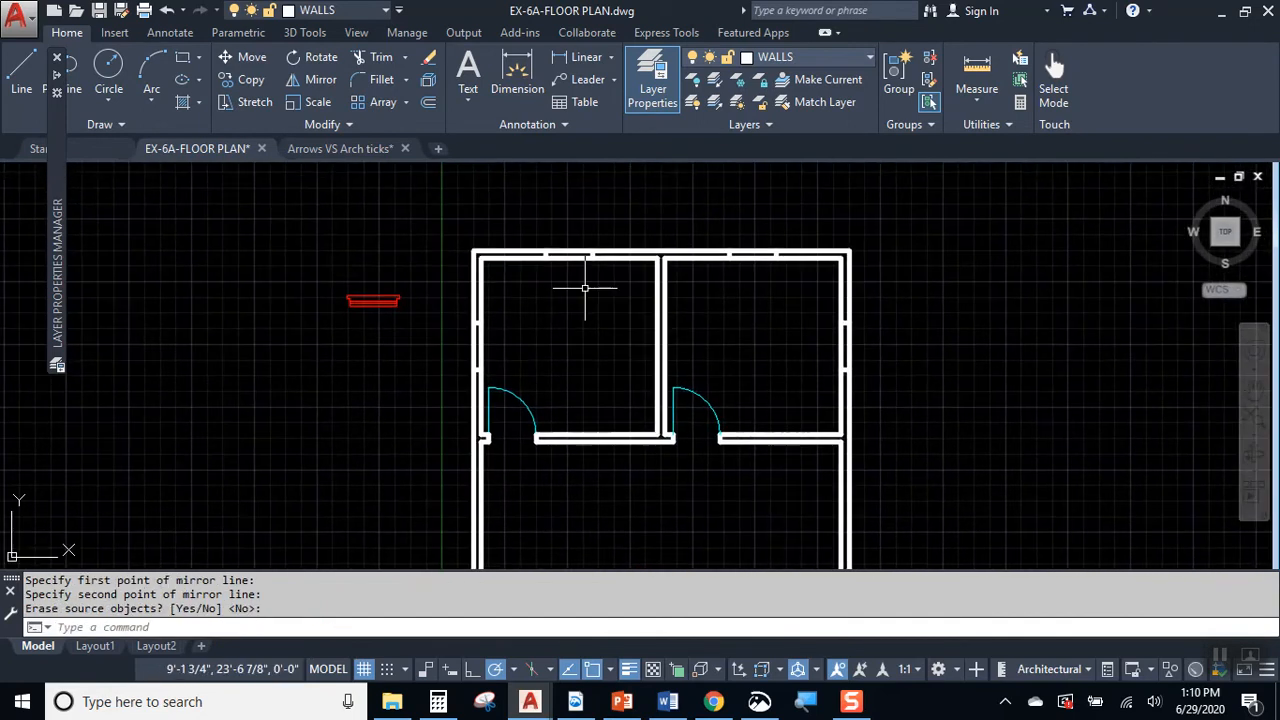
{"action": "left_click", "coordinate": [531, 229]}
{"action": "left_click", "coordinate": [609, 277]}
{"action": "left_click", "coordinate": [714, 222]}
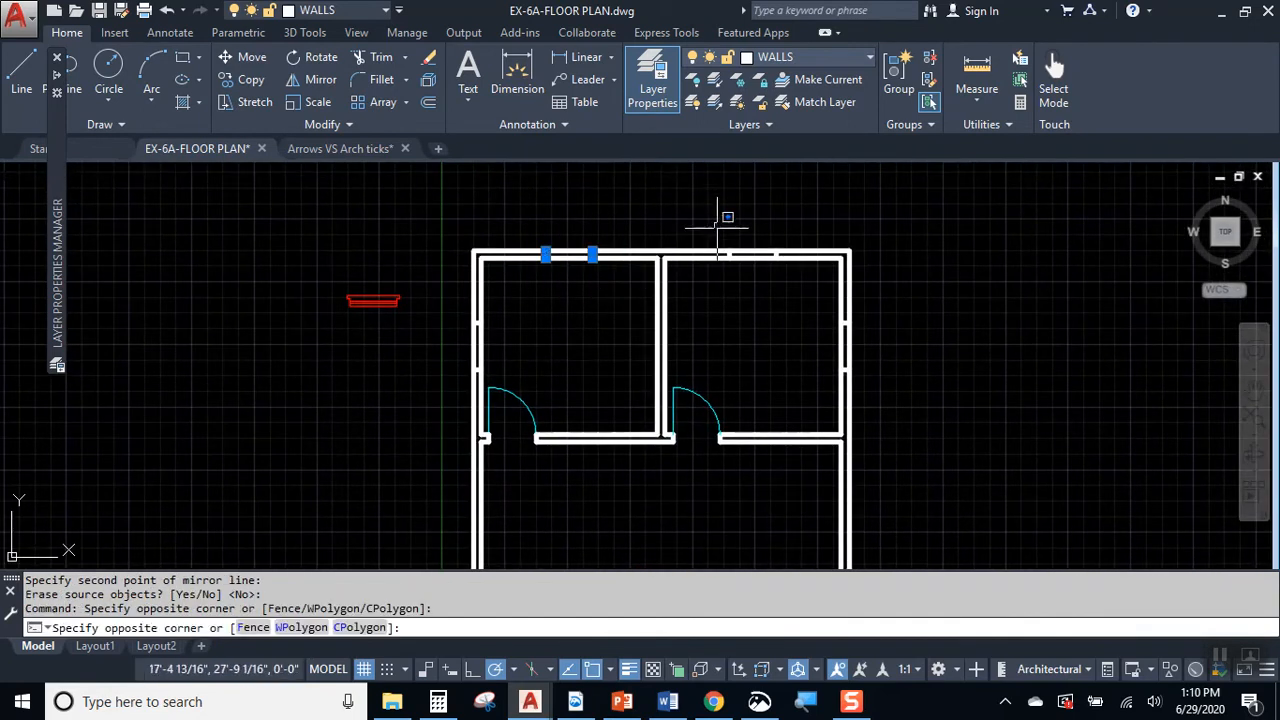
{"action": "left_click", "coordinate": [792, 285]}
{"action": "left_click", "coordinate": [798, 305]}
{"action": "left_click", "coordinate": [910, 408]}
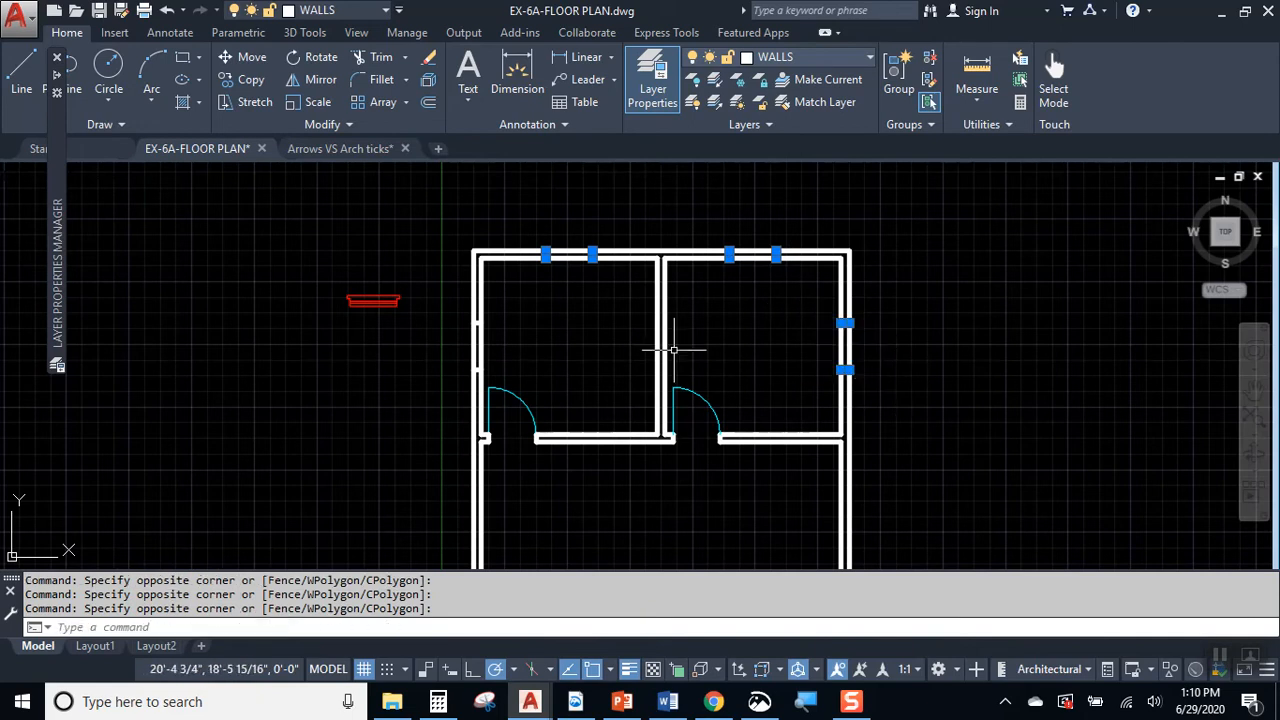
{"action": "left_click", "coordinate": [451, 309]}
{"action": "left_click", "coordinate": [556, 408]}
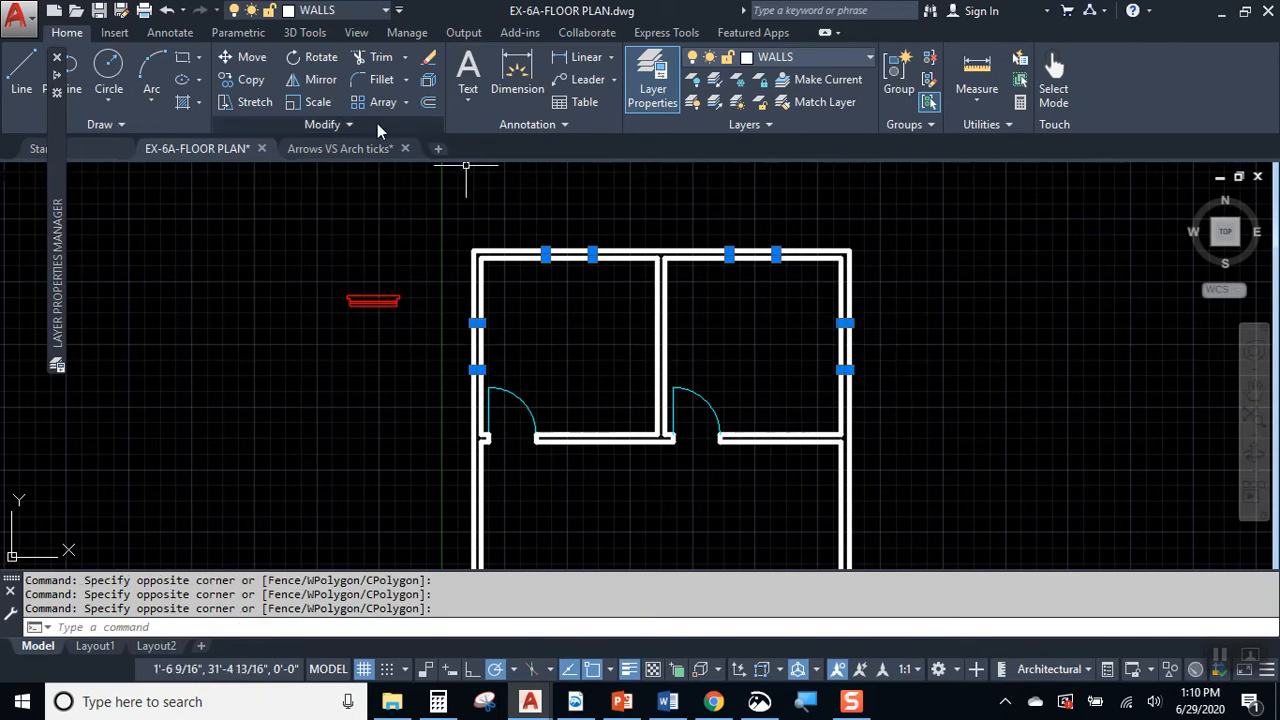
{"action": "left_click", "coordinate": [318, 80]}
{"action": "scroll", "coordinate": [790, 370], "scroll_direction": "down", "scroll_amount": 2}
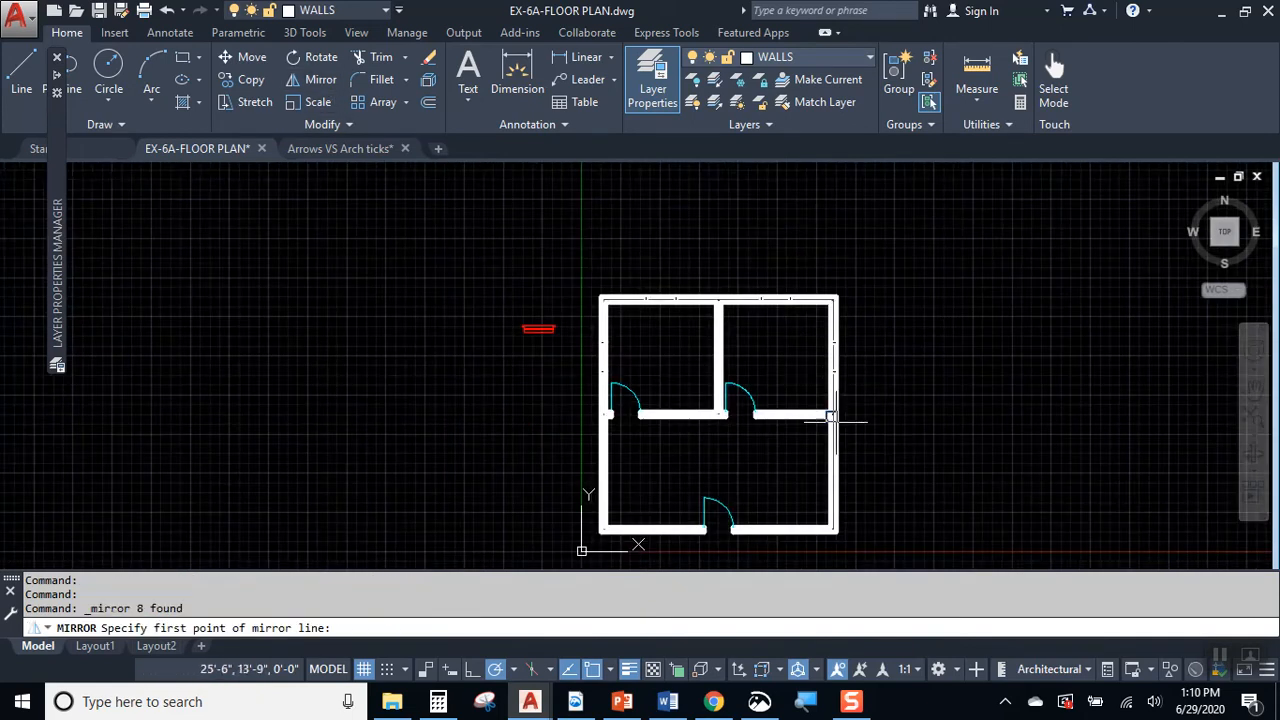
{"action": "scroll", "coordinate": [845, 430], "scroll_direction": "up", "scroll_amount": 2}
{"action": "left_click", "coordinate": [828, 398]}
{"action": "left_click", "coordinate": [908, 393]}
{"action": "key", "text": "Return"}
Step: Trim the wall lines out of both window openings in the upper exterior wall
{"action": "middle_click_drag", "start_coordinate": [923, 428], "coordinate": [954, 329]}
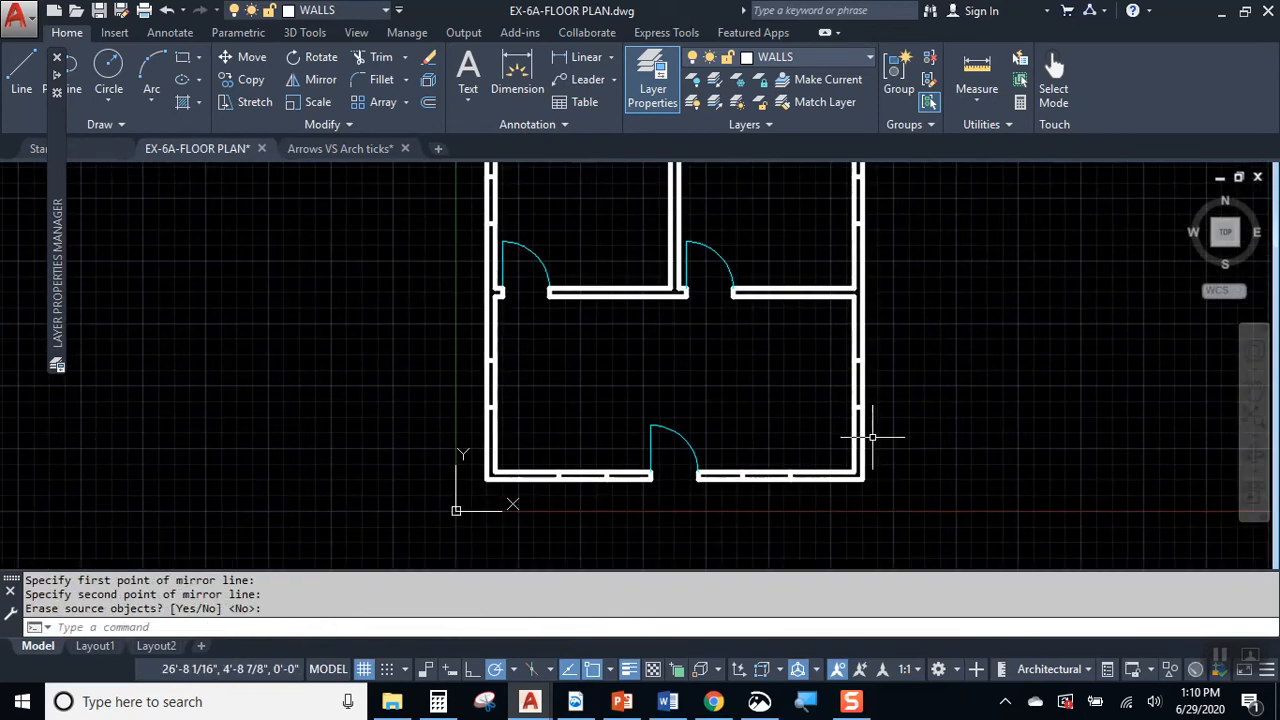
{"action": "scroll", "coordinate": [862, 437], "scroll_direction": "up", "scroll_amount": 2}
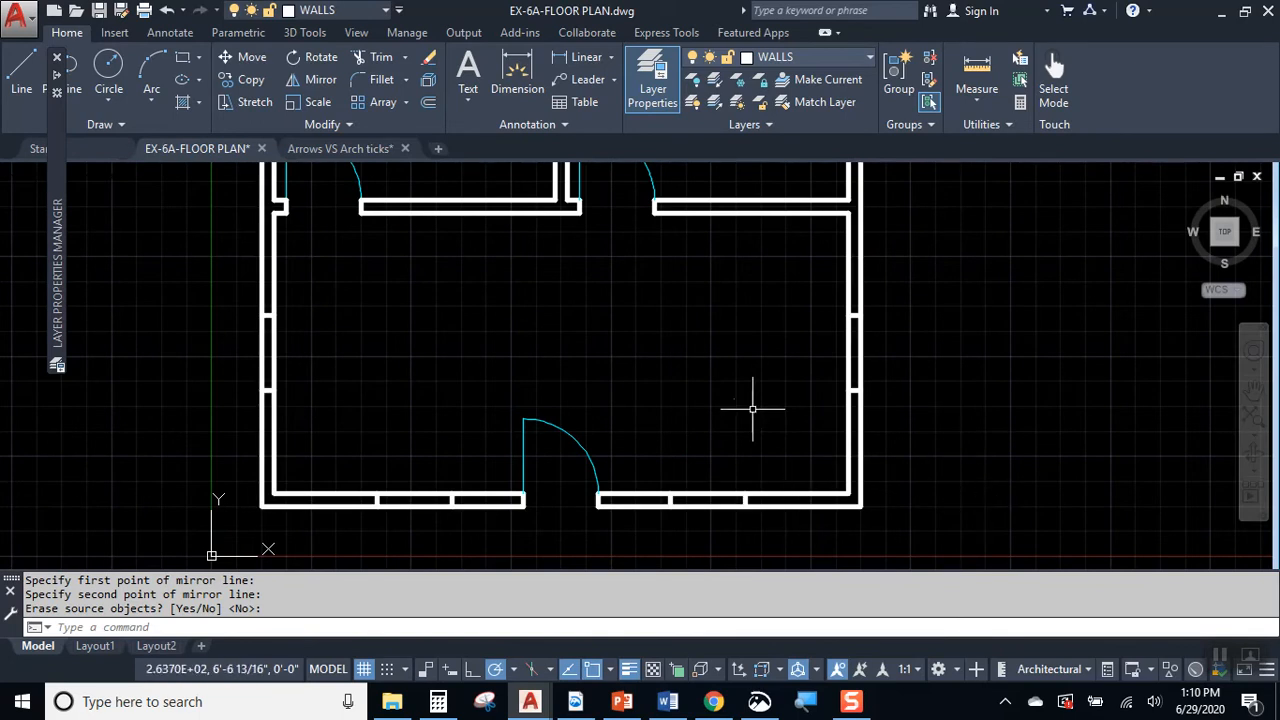
{"action": "scroll", "coordinate": [747, 503], "scroll_direction": "down", "scroll_amount": 3}
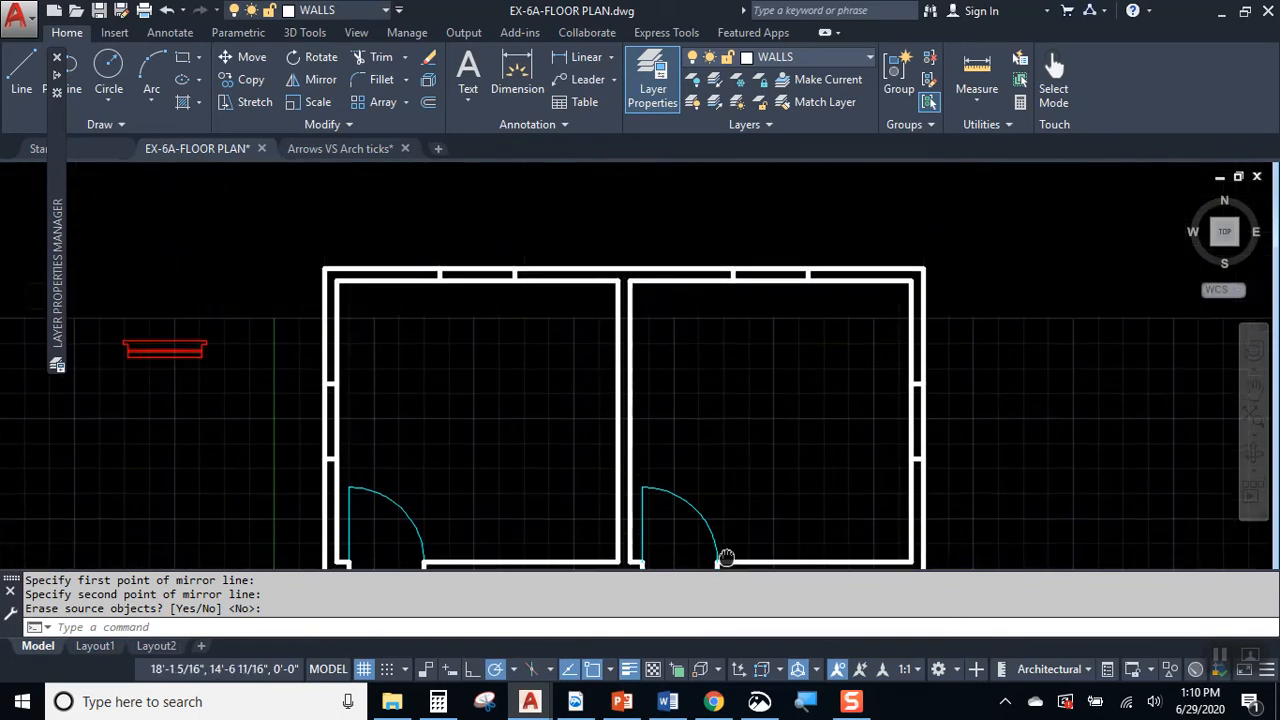
{"action": "middle_click_drag", "start_coordinate": [571, 380], "coordinate": [565, 366]}
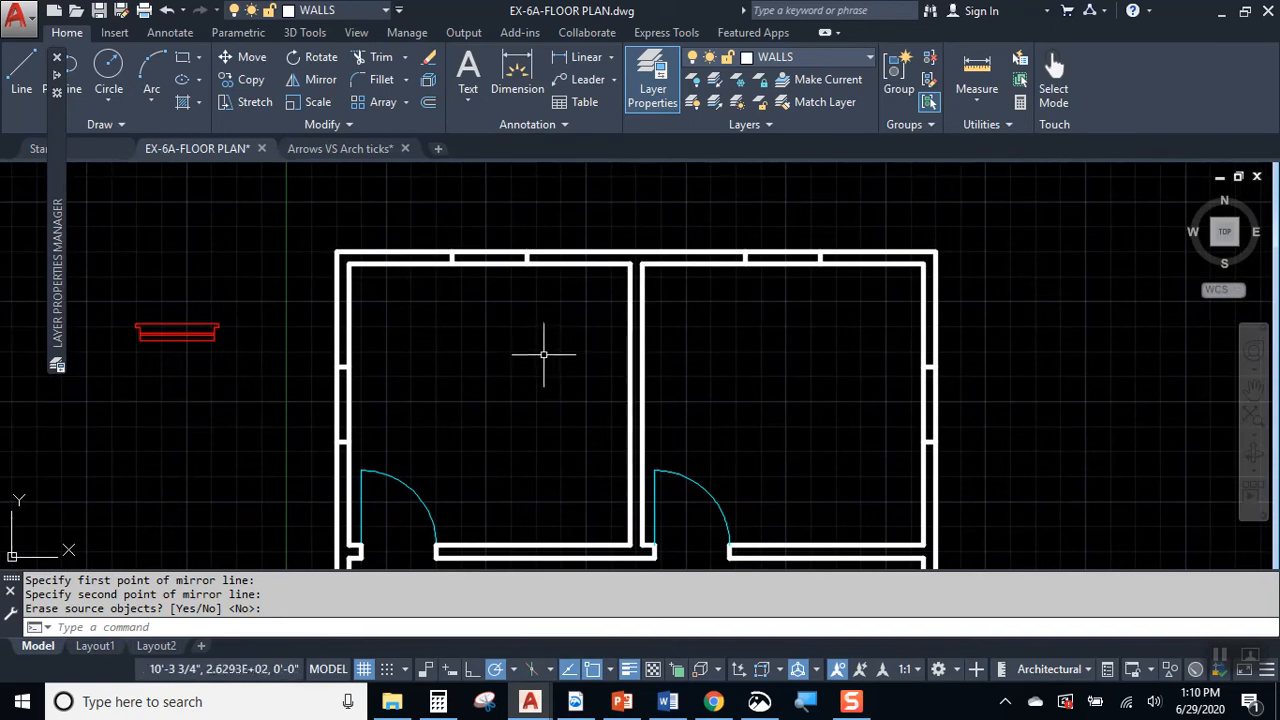
{"action": "scroll", "coordinate": [522, 322], "scroll_direction": "up", "scroll_amount": 2}
{"action": "type", "text": "tr"}
{"action": "key", "text": "Return"}
{"action": "left_click", "coordinate": [481, 307]}
{"action": "left_click", "coordinate": [426, 216]}
{"action": "left_click", "coordinate": [926, 299]}
{"action": "left_click", "coordinate": [917, 250]}
{"action": "scroll", "coordinate": [940, 357], "scroll_direction": "down", "scroll_amount": 4}
{"action": "scroll", "coordinate": [1016, 401], "scroll_direction": "up", "scroll_amount": 6}
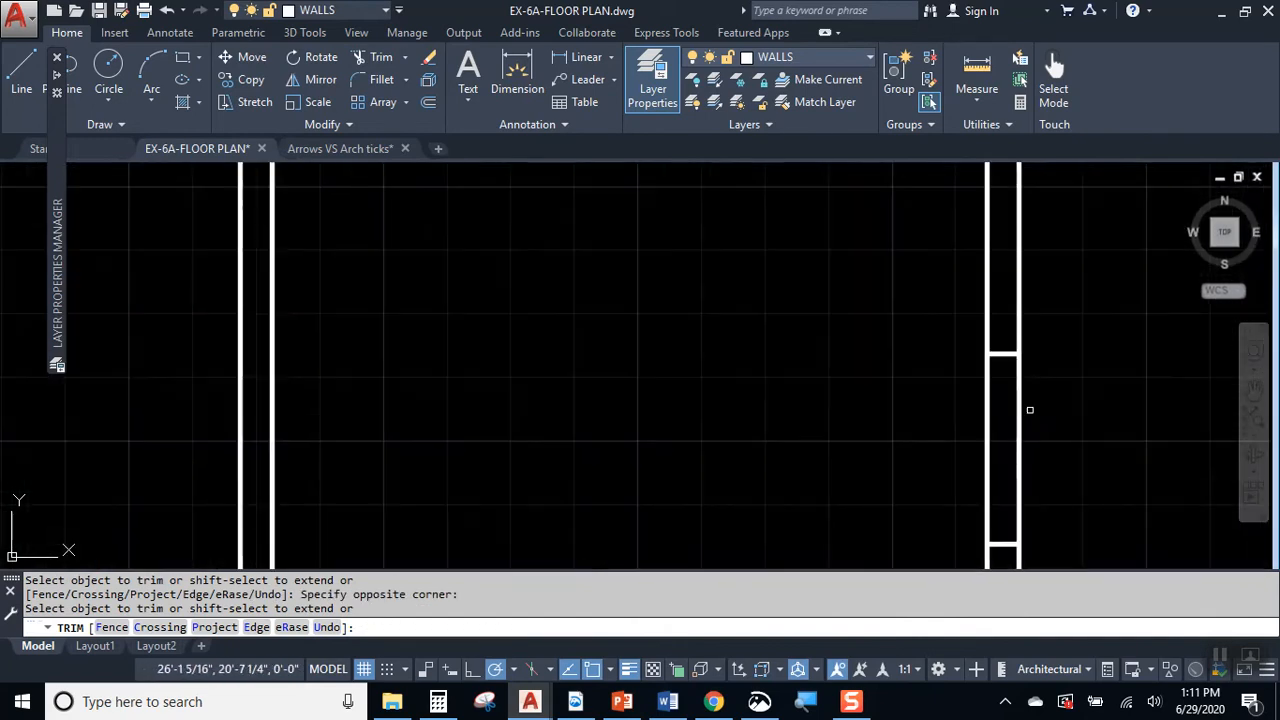
Step: Trim the wall lines out of the remaining window openings in the right, left and lower exterior walls
{"action": "scroll", "coordinate": [880, 429], "scroll_direction": "down", "scroll_amount": 7}
{"action": "scroll", "coordinate": [743, 391], "scroll_direction": "up", "scroll_amount": 4}
{"action": "left_click", "coordinate": [680, 395]}
{"action": "left_click", "coordinate": [626, 380]}
{"action": "scroll", "coordinate": [754, 289], "scroll_direction": "down", "scroll_amount": 4}
{"action": "middle_click_drag", "start_coordinate": [737, 445], "coordinate": [689, 354]}
{"action": "scroll", "coordinate": [645, 374], "scroll_direction": "up", "scroll_amount": 4}
{"action": "left_click", "coordinate": [619, 333]}
{"action": "left_click", "coordinate": [527, 307]}
{"action": "middle_click_drag", "start_coordinate": [787, 500], "coordinate": [717, 353]}
{"action": "left_click", "coordinate": [766, 369]}
{"action": "left_click", "coordinate": [727, 443]}
{"action": "middle_click_drag", "start_coordinate": [1060, 402], "coordinate": [684, 438]}
{"action": "left_click", "coordinate": [850, 393]}
{"action": "left_click", "coordinate": [820, 482]}
{"action": "middle_click_drag", "start_coordinate": [1008, 300], "coordinate": [931, 492]}
{"action": "left_click", "coordinate": [1018, 368]}
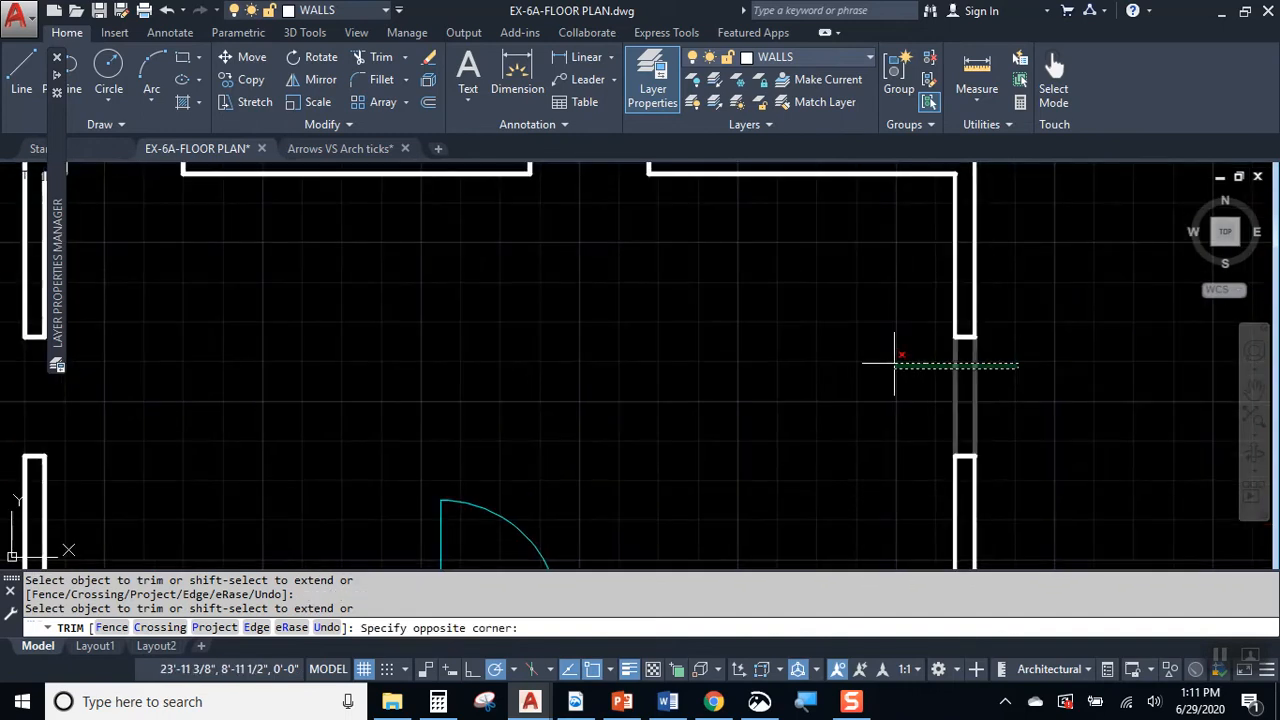
{"action": "left_click", "coordinate": [906, 362]}
Step: Move the red window symbol by its lower-left inner corner into the upper wall opening of the upper-left room
{"action": "scroll", "coordinate": [943, 414], "scroll_direction": "down", "scroll_amount": 3}
{"action": "scroll", "coordinate": [541, 256], "scroll_direction": "up", "scroll_amount": 2}
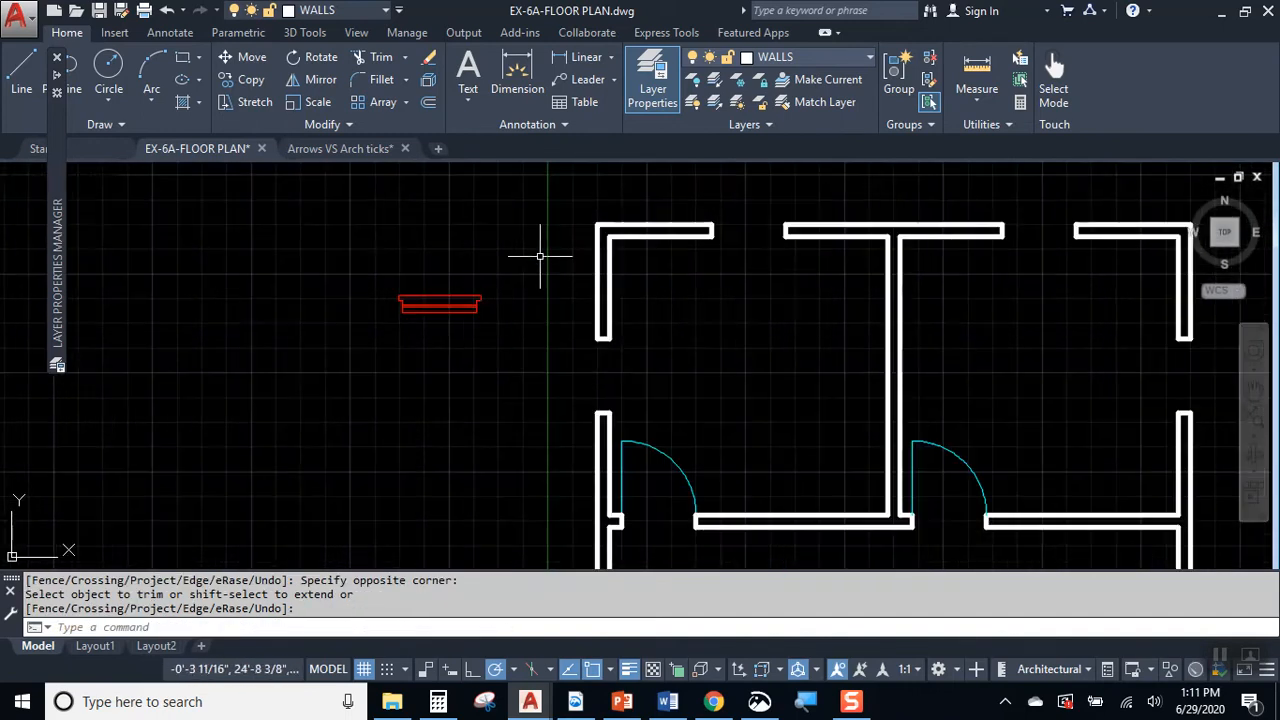
{"action": "left_click", "coordinate": [466, 314]}
{"action": "left_click", "coordinate": [242, 56]}
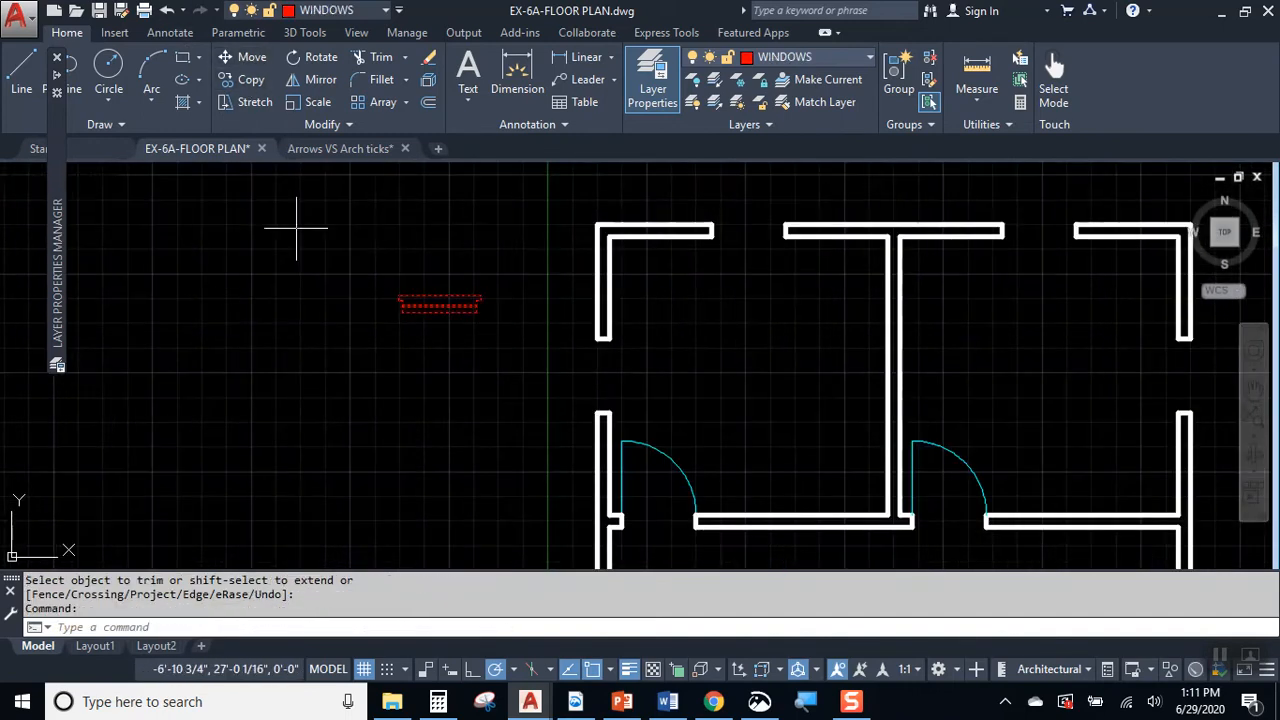
{"action": "scroll", "coordinate": [401, 346], "scroll_direction": "up", "scroll_amount": 5}
{"action": "middle_click_drag", "start_coordinate": [404, 252], "coordinate": [378, 418]}
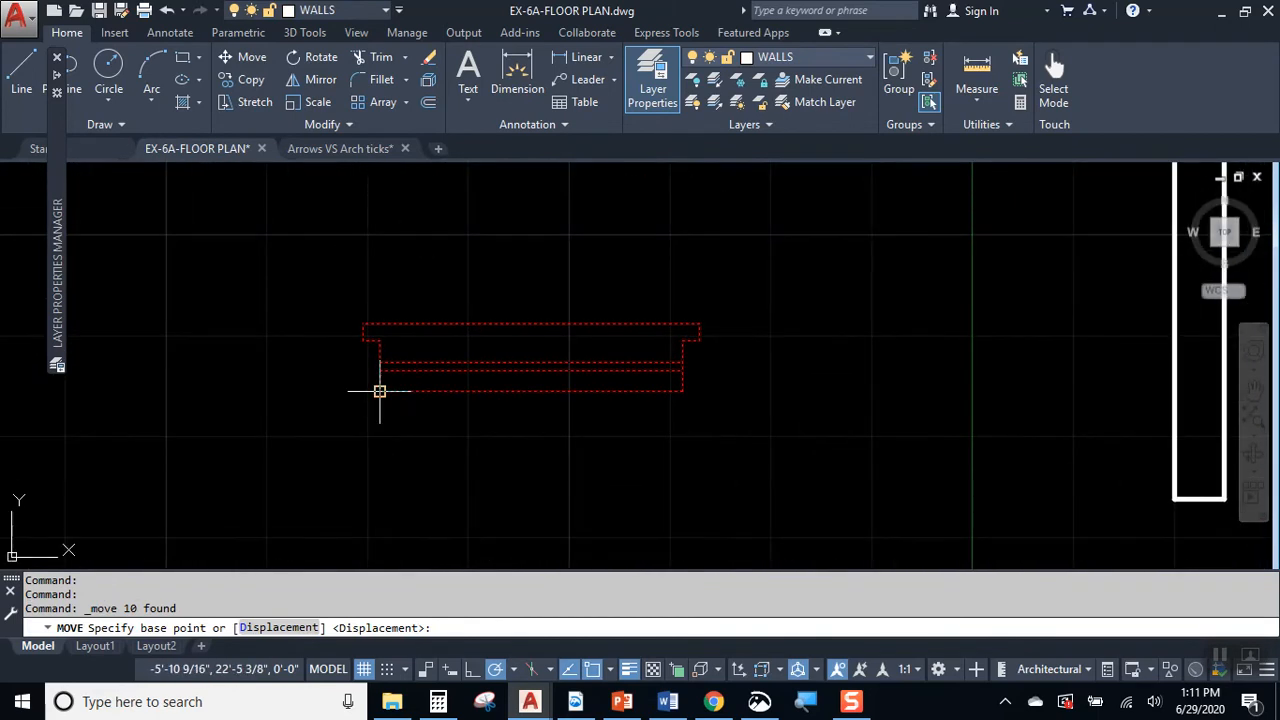
{"action": "left_click", "coordinate": [379, 391]}
{"action": "scroll", "coordinate": [443, 420], "scroll_direction": "down", "scroll_amount": 4}
{"action": "scroll", "coordinate": [915, 292], "scroll_direction": "up", "scroll_amount": 4}
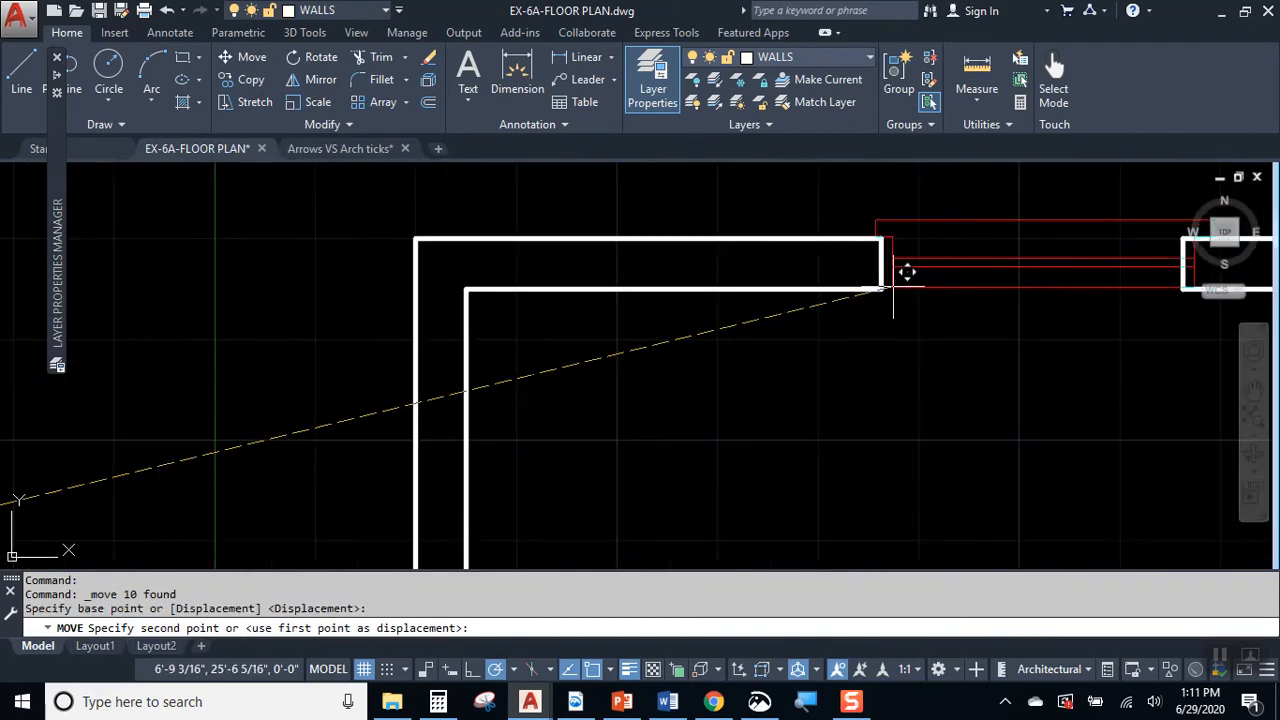
{"action": "left_click", "coordinate": [896, 287]}
{"action": "scroll", "coordinate": [680, 409], "scroll_direction": "down", "scroll_amount": 3}
{"action": "scroll", "coordinate": [816, 354], "scroll_direction": "up", "scroll_amount": 2}
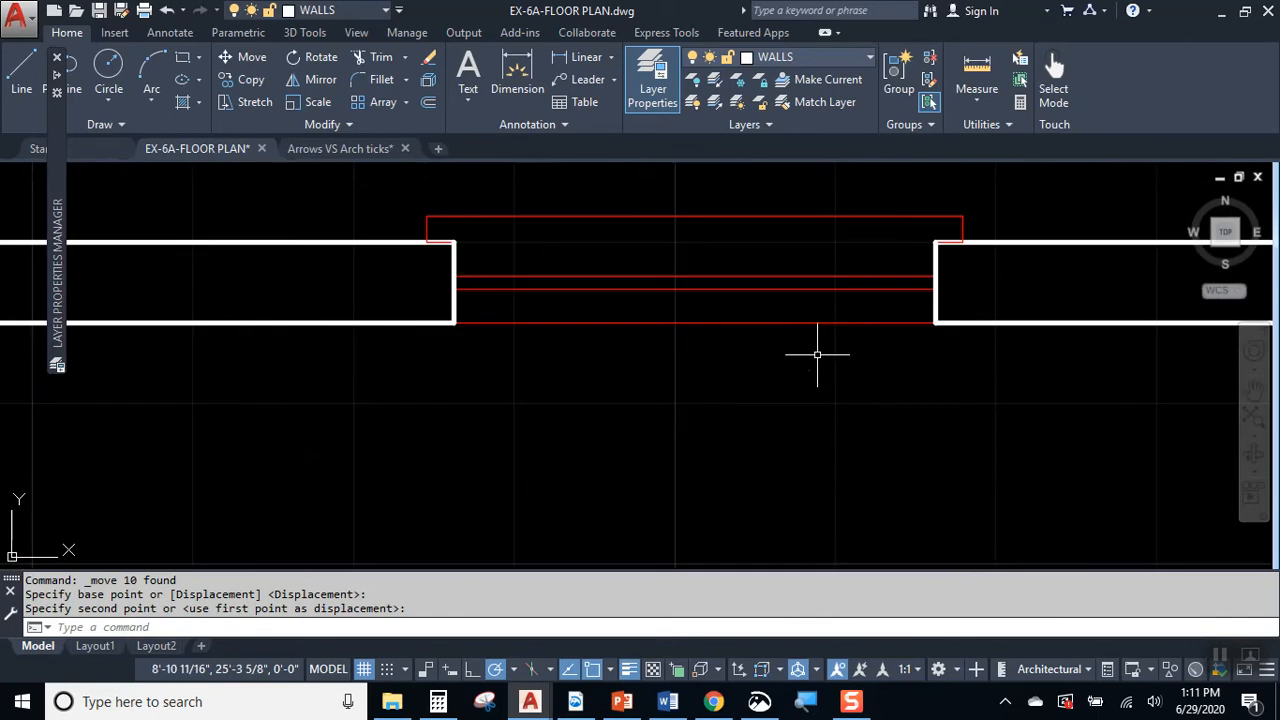
{"action": "left_click", "coordinate": [892, 326]}
{"action": "left_click", "coordinate": [700, 355]}
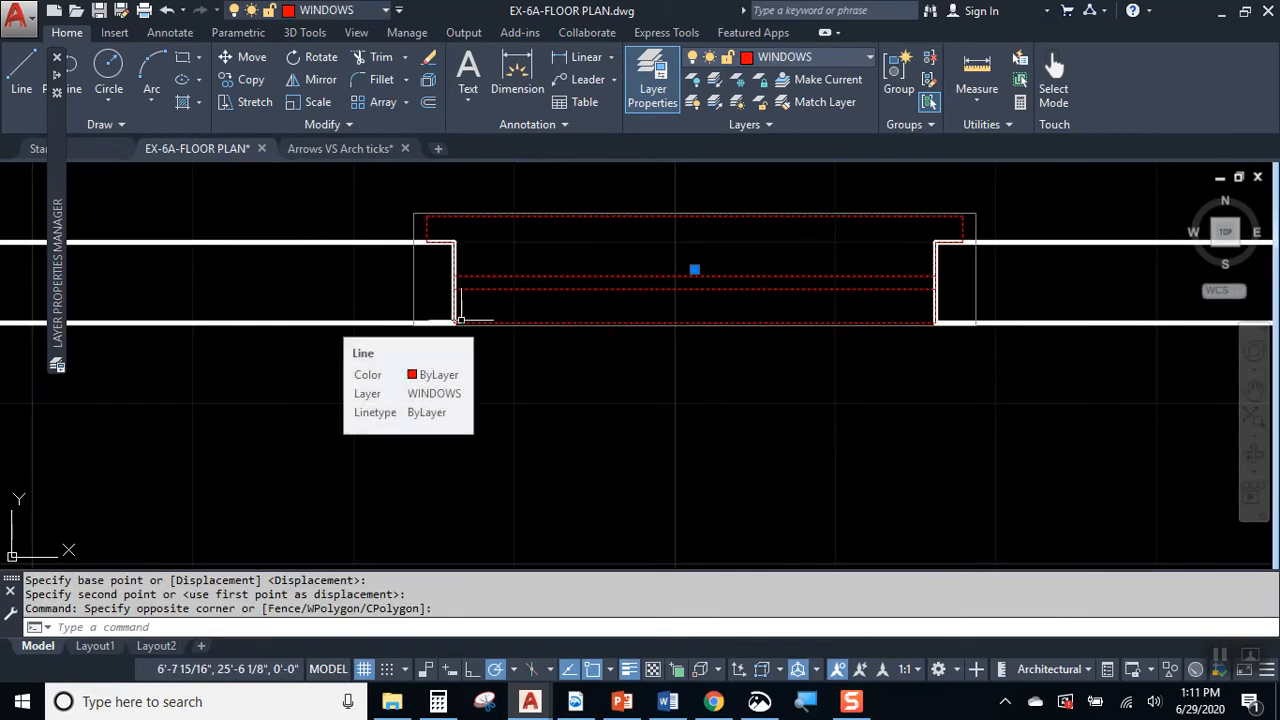
{"action": "key", "text": "Escape"}
Step: Copy the placed window into the upper wall opening of the upper-right room
{"action": "scroll", "coordinate": [545, 352], "scroll_direction": "down", "scroll_amount": 6}
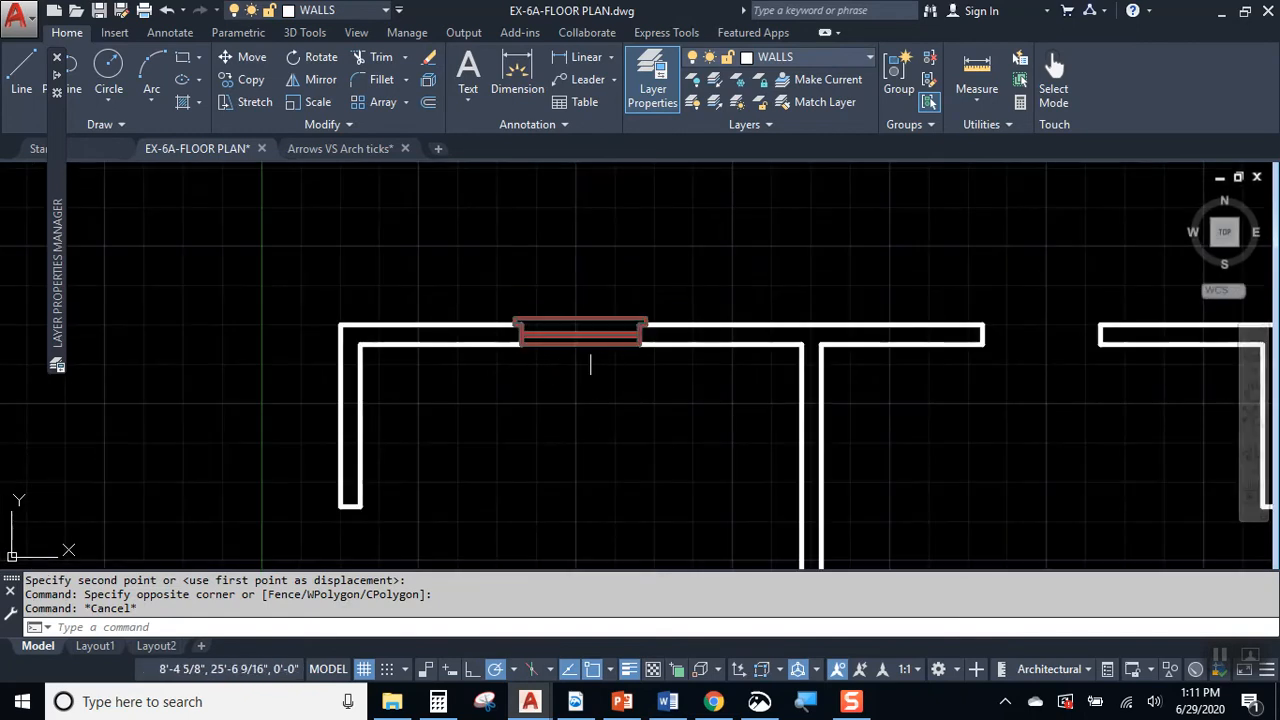
{"action": "left_click", "coordinate": [591, 343]}
{"action": "left_click", "coordinate": [251, 79]}
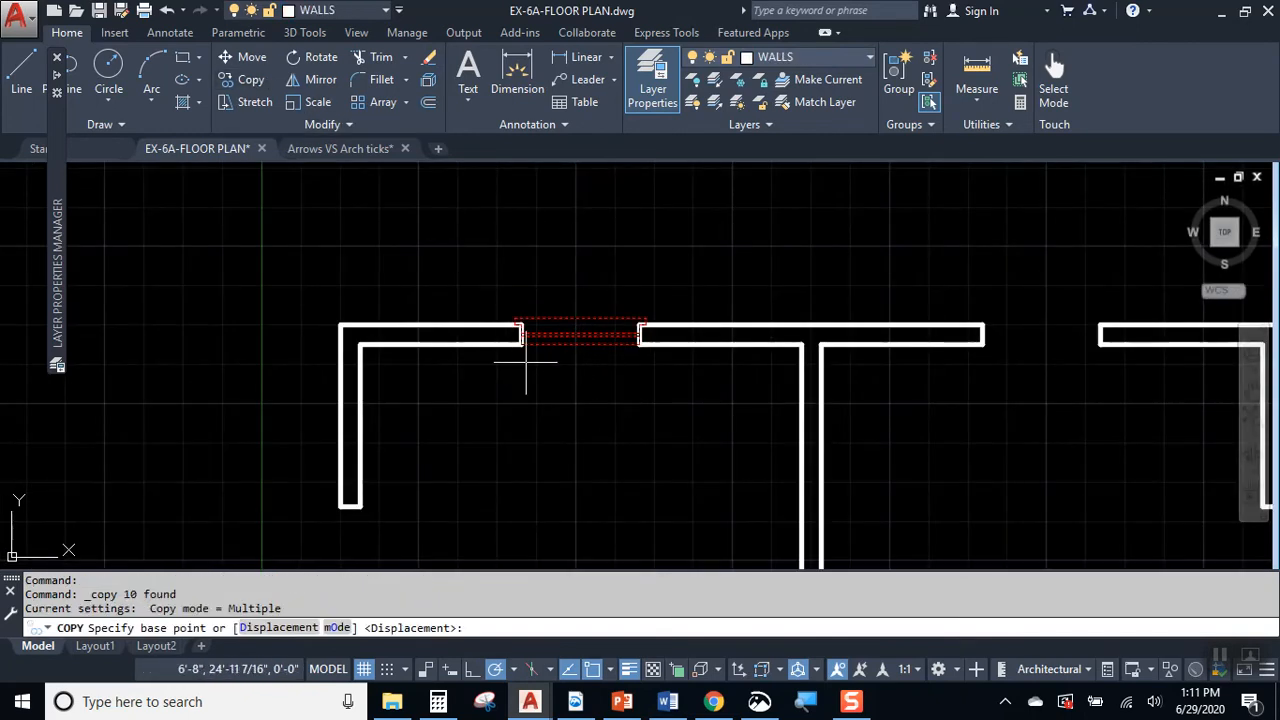
{"action": "left_click", "coordinate": [519, 335]}
{"action": "left_click", "coordinate": [986, 336]}
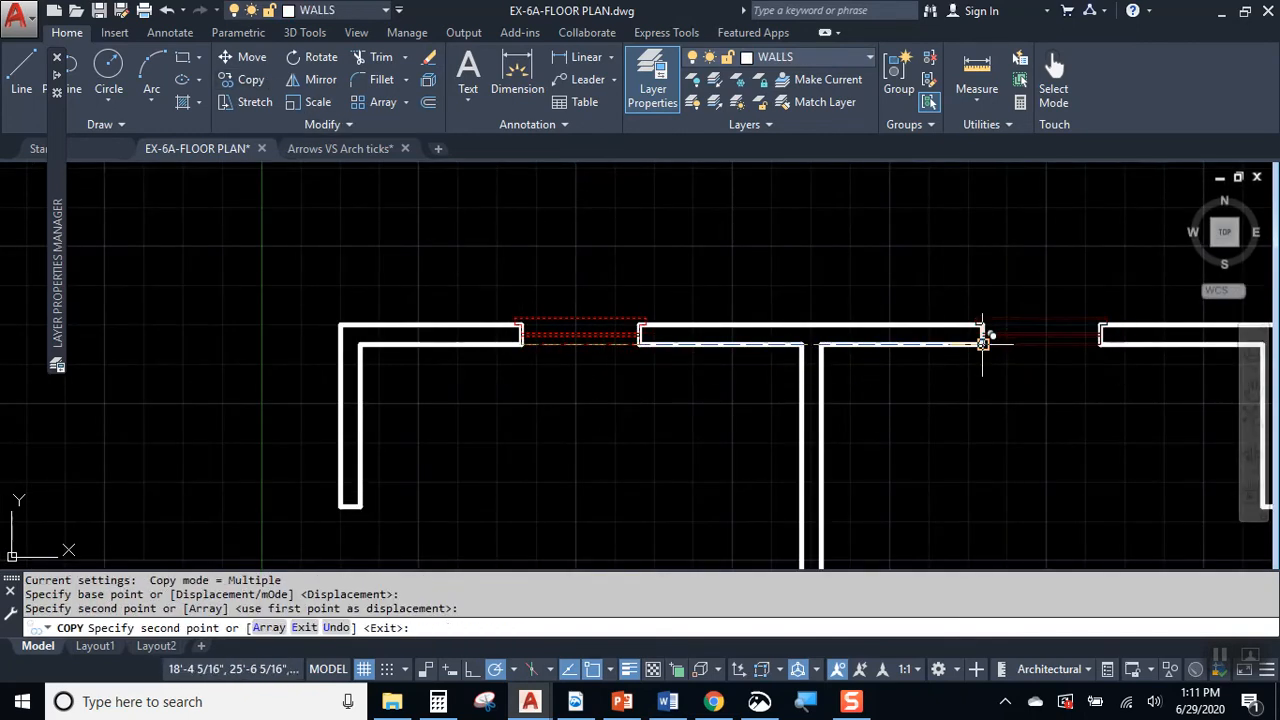
{"action": "scroll", "coordinate": [968, 470], "scroll_direction": "down", "scroll_amount": 2}
{"action": "middle_click_drag", "start_coordinate": [969, 480], "coordinate": [776, 434]}
{"action": "key", "text": "Escape"}
Step: Mirror both upper windows into the lower wall openings about a horizontal axis through the right wall's midpoint, keeping the originals
{"action": "left_click", "coordinate": [550, 287]}
{"action": "left_click", "coordinate": [553, 310]}
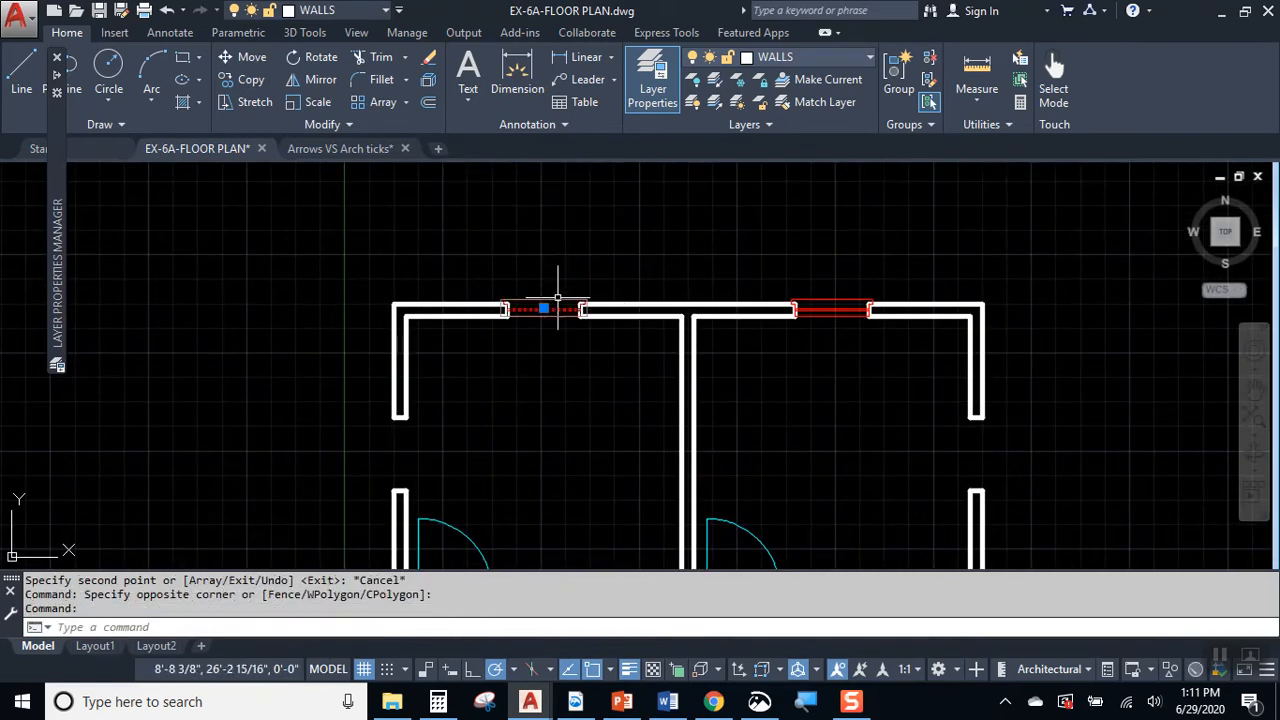
{"action": "left_click", "coordinate": [825, 287]}
{"action": "left_click", "coordinate": [800, 325]}
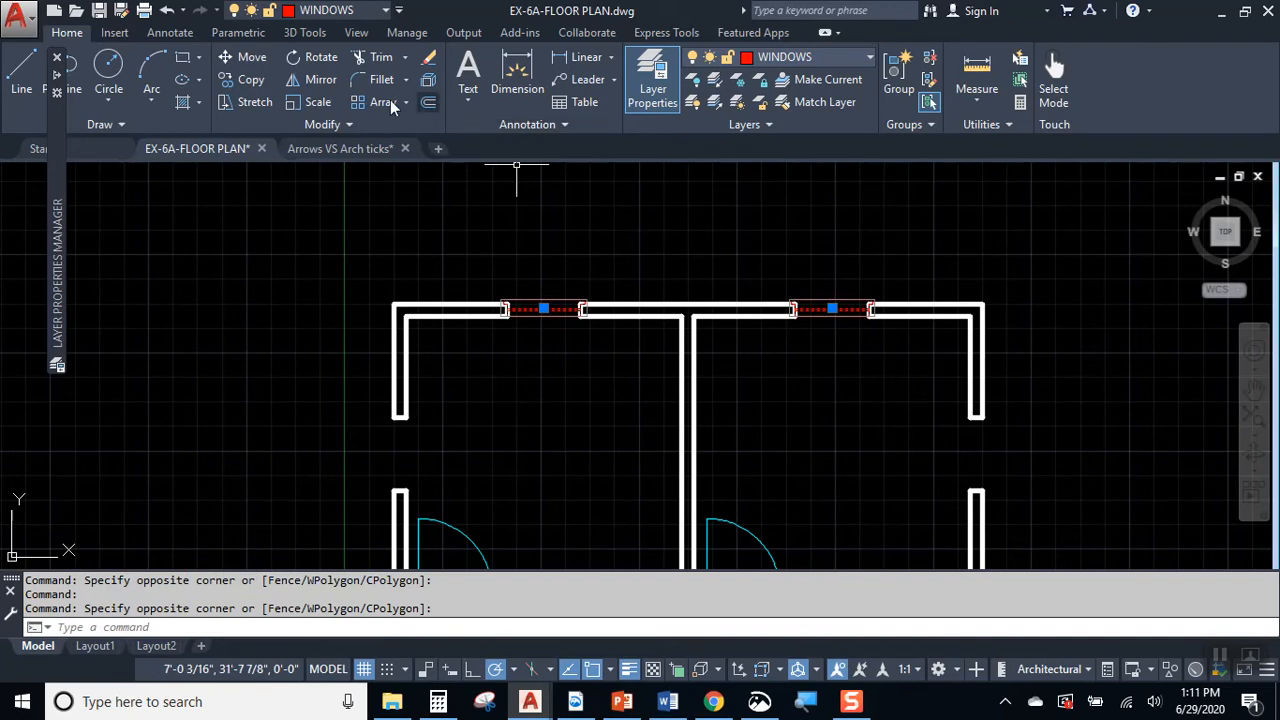
{"action": "left_click", "coordinate": [318, 79]}
{"action": "scroll", "coordinate": [687, 183], "scroll_direction": "down", "scroll_amount": 2}
{"action": "middle_click_drag", "start_coordinate": [726, 460], "coordinate": [773, 341]}
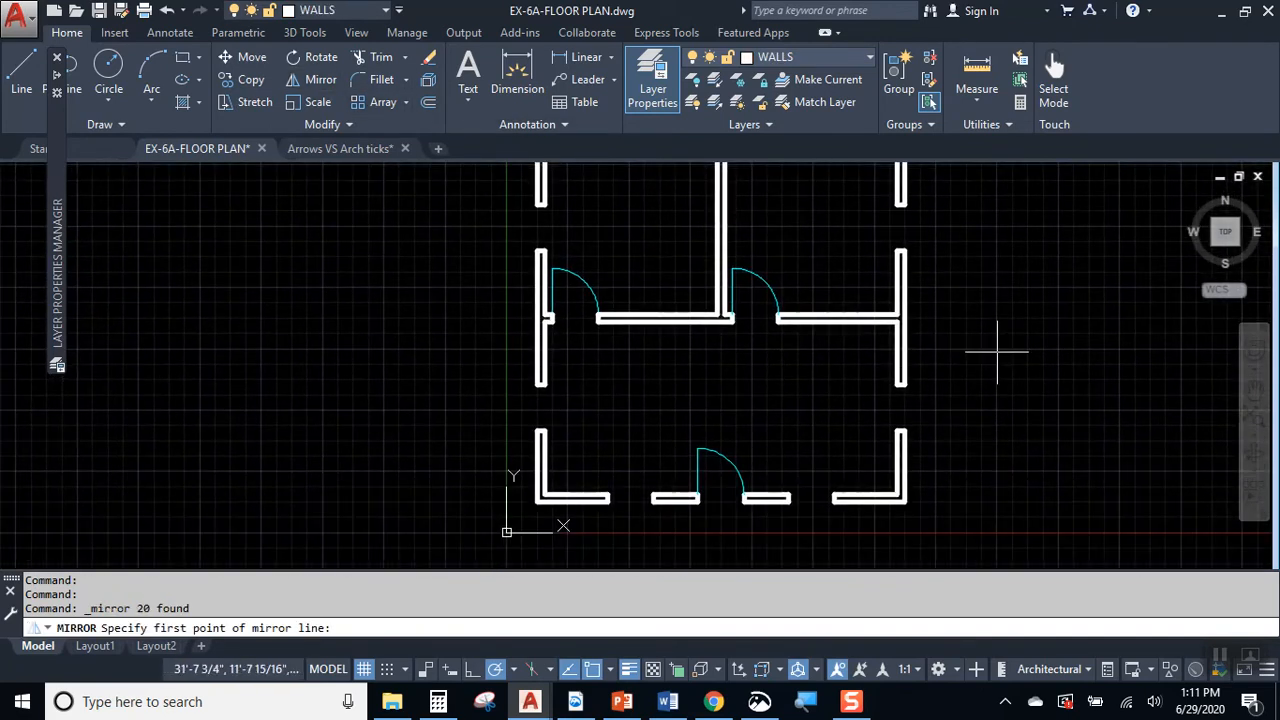
{"action": "left_click", "coordinate": [903, 319]}
{"action": "left_click", "coordinate": [975, 314]}
{"action": "key", "text": "Return"}
Step: Copy the upper-left room's upper window by its centre to the middle of that room's left wall opening
{"action": "scroll", "coordinate": [805, 519], "scroll_direction": "up", "scroll_amount": 5}
{"action": "scroll", "coordinate": [863, 486], "scroll_direction": "up", "scroll_amount": 2}
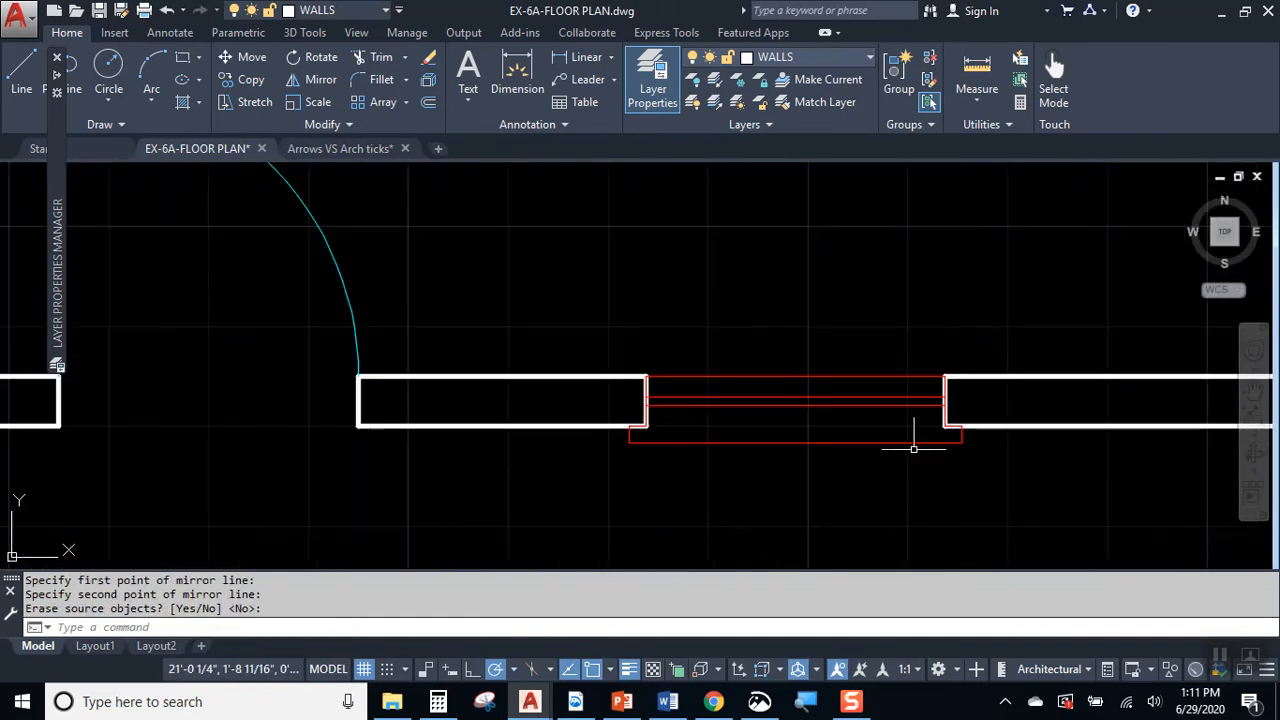
{"action": "scroll", "coordinate": [834, 402], "scroll_direction": "down", "scroll_amount": 4}
{"action": "middle_click_drag", "start_coordinate": [767, 219], "coordinate": [773, 449]}
{"action": "scroll", "coordinate": [614, 390], "scroll_direction": "down", "scroll_amount": 2}
{"action": "middle_click_drag", "start_coordinate": [515, 229], "coordinate": [560, 382]}
{"action": "middle_click_drag", "start_coordinate": [487, 250], "coordinate": [509, 449]}
{"action": "scroll", "coordinate": [497, 343], "scroll_direction": "up", "scroll_amount": 4}
{"action": "left_click", "coordinate": [547, 311]}
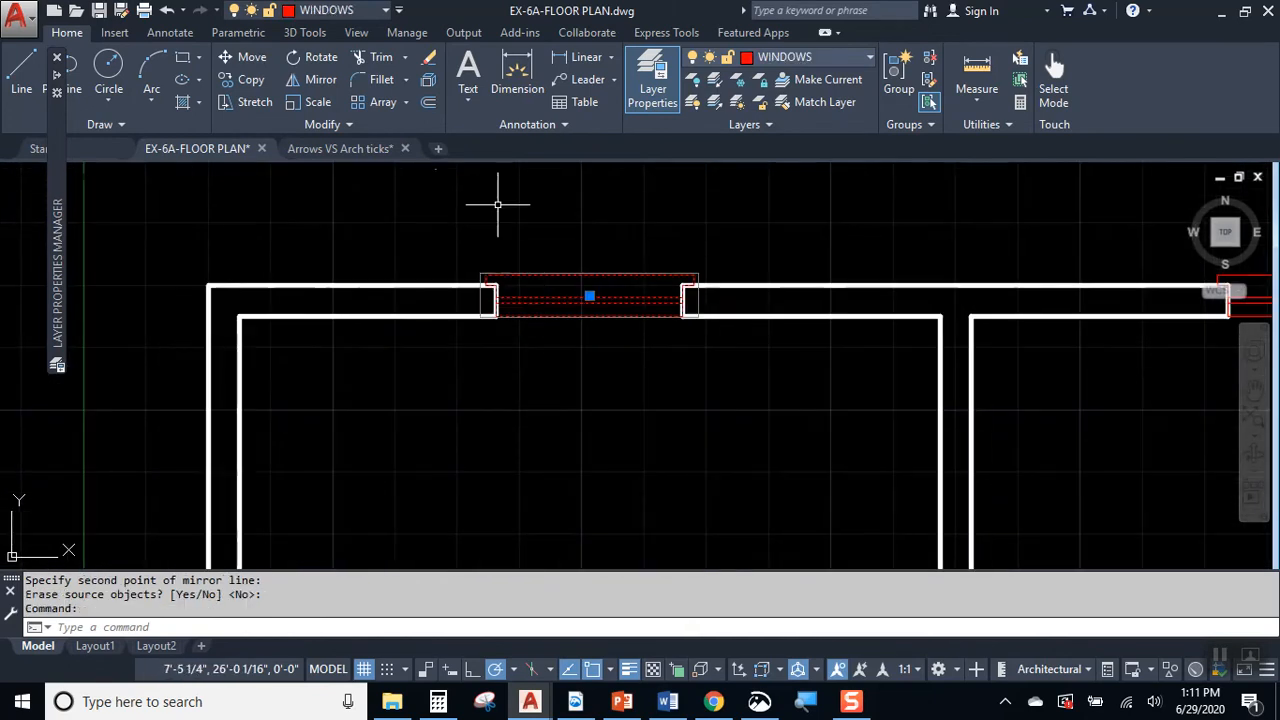
{"action": "left_click", "coordinate": [228, 80]}
{"action": "left_click", "coordinate": [589, 296]}
{"action": "middle_click_drag", "start_coordinate": [414, 514], "coordinate": [586, 297]}
{"action": "left_click", "coordinate": [458, 438]}
{"action": "key", "text": "Escape"}
Step: Rotate the copied window in the upper-left room by 90° about its centre so it stands vertically
{"action": "left_click", "coordinate": [494, 438]}
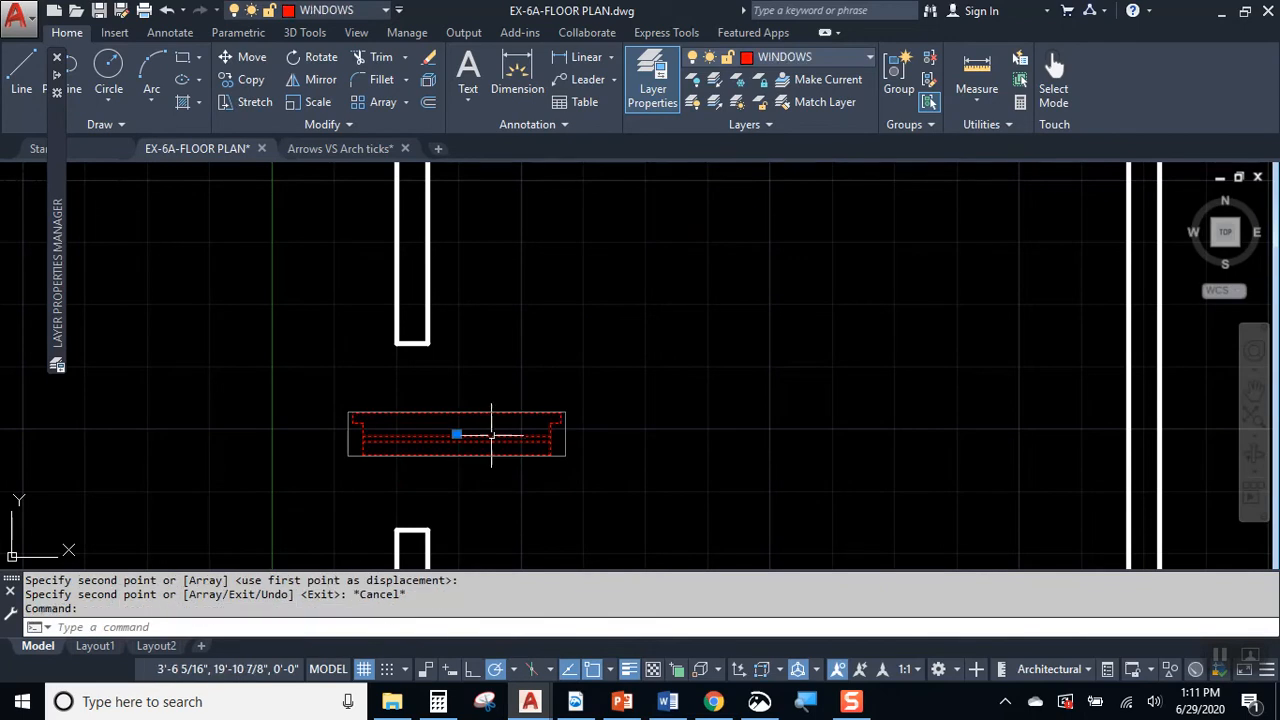
{"action": "type", "text": "RO"}
{"action": "key", "text": "Return"}
{"action": "left_click", "coordinate": [458, 437]}
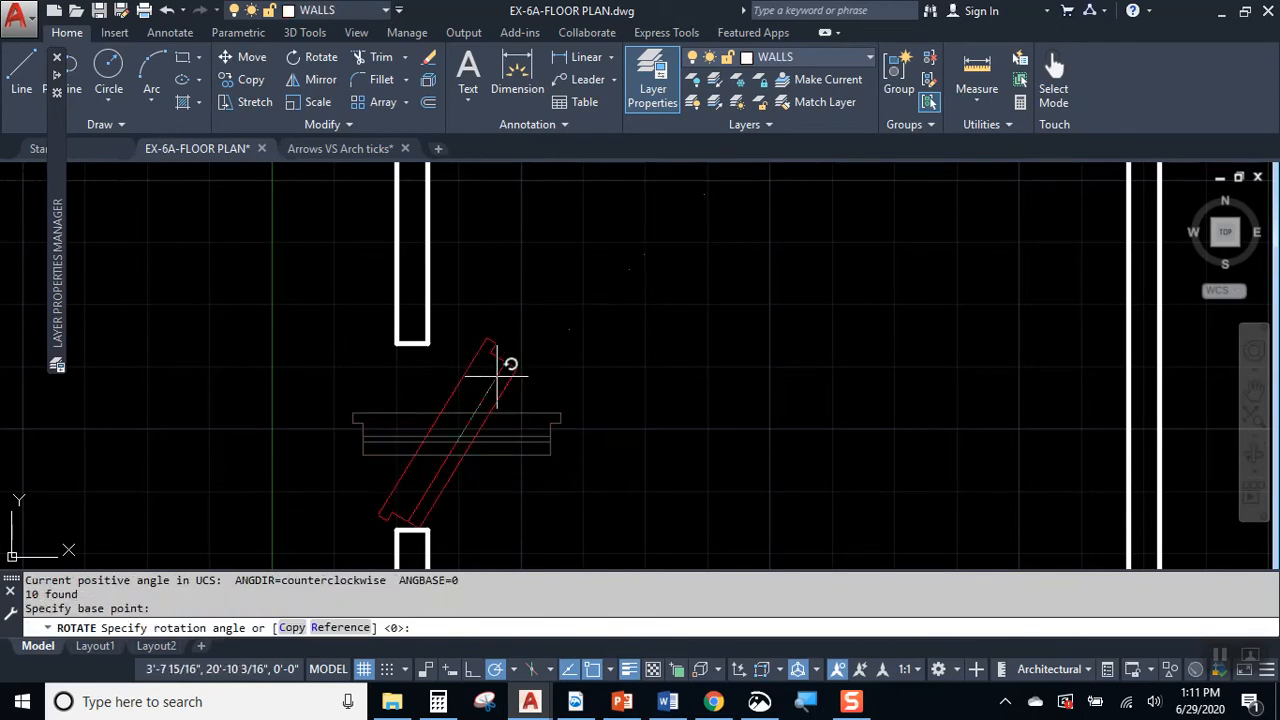
{"action": "left_click", "coordinate": [466, 368]}
Step: Move the rotated window by its upper inner corner onto the inner wall corner of the upper-left room's left wall opening
{"action": "type", "text": "M"}
{"action": "key", "text": "Return"}
{"action": "scroll", "coordinate": [474, 351], "scroll_direction": "up", "scroll_amount": 5}
{"action": "left_click", "coordinate": [442, 318]}
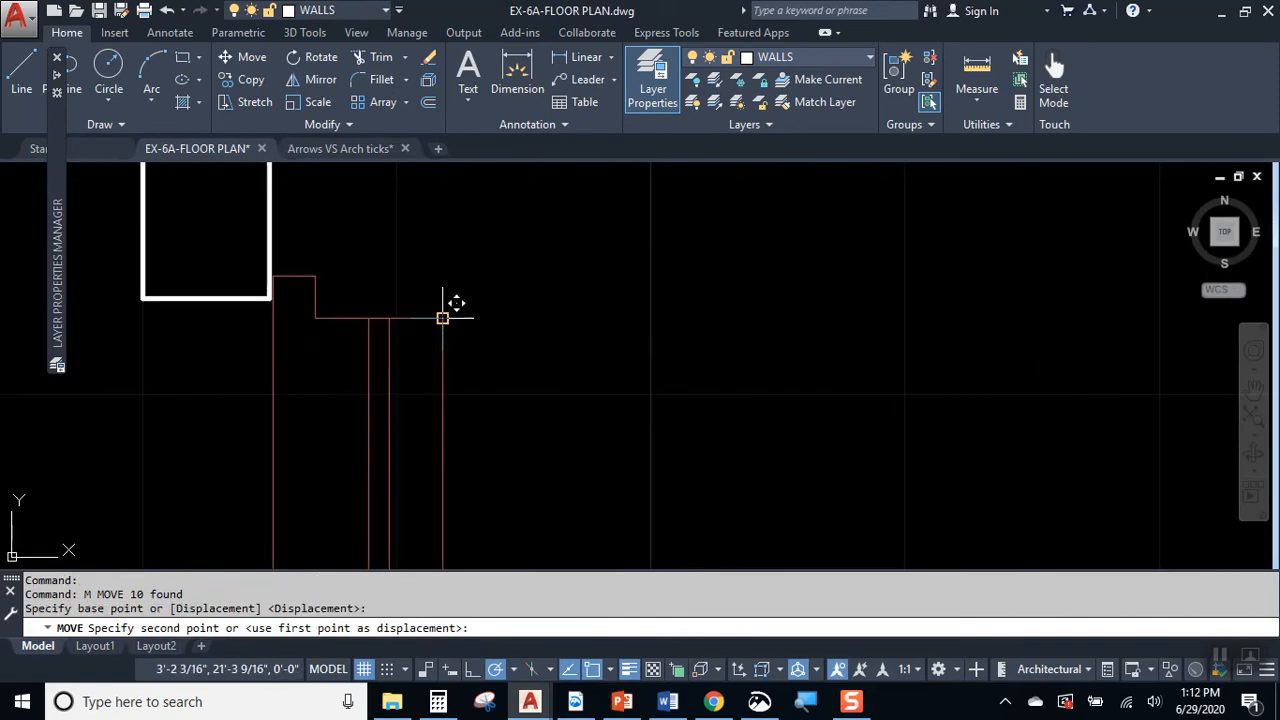
{"action": "left_click", "coordinate": [280, 288]}
{"action": "scroll", "coordinate": [576, 385], "scroll_direction": "down", "scroll_amount": 5}
{"action": "middle_click_drag", "start_coordinate": [584, 416], "coordinate": [508, 359]}
Step: Copy the left wall's window from the upper opening's outer wall corner into the lower opening of the same wall
{"action": "left_click", "coordinate": [490, 351]}
{"action": "left_click", "coordinate": [464, 343]}
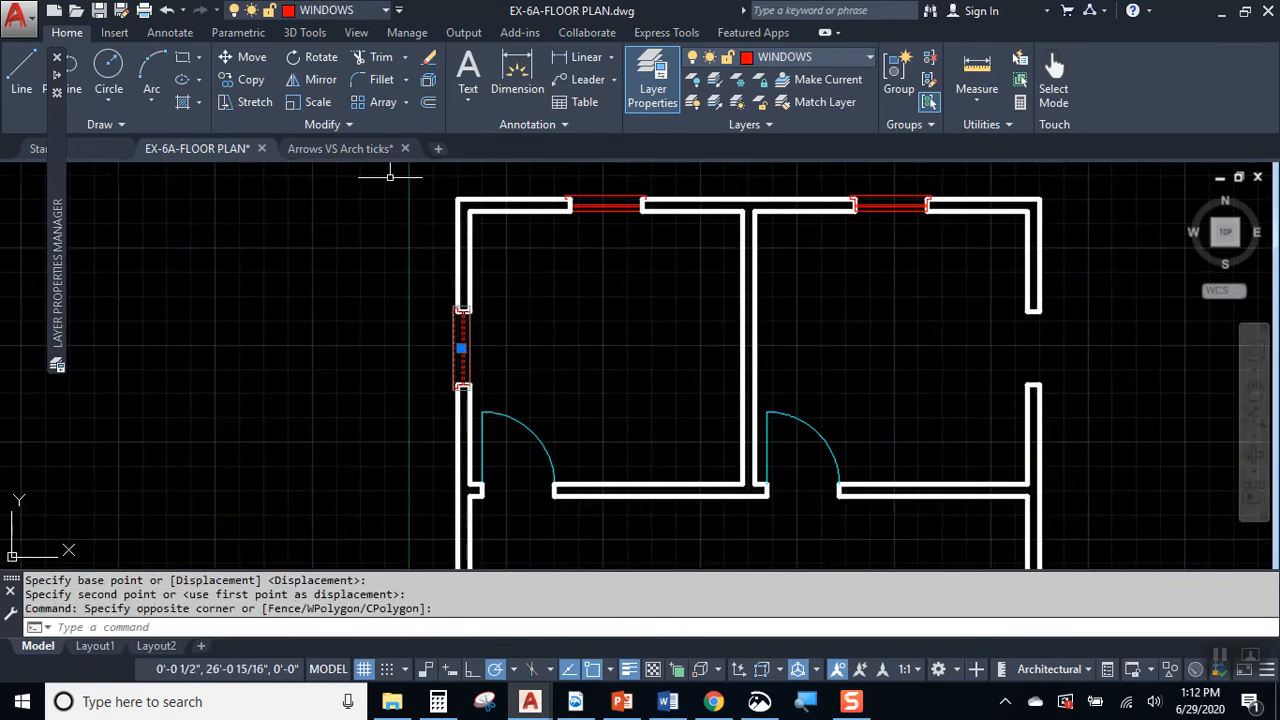
{"action": "left_click", "coordinate": [250, 80]}
{"action": "scroll", "coordinate": [481, 293], "scroll_direction": "up", "scroll_amount": 7}
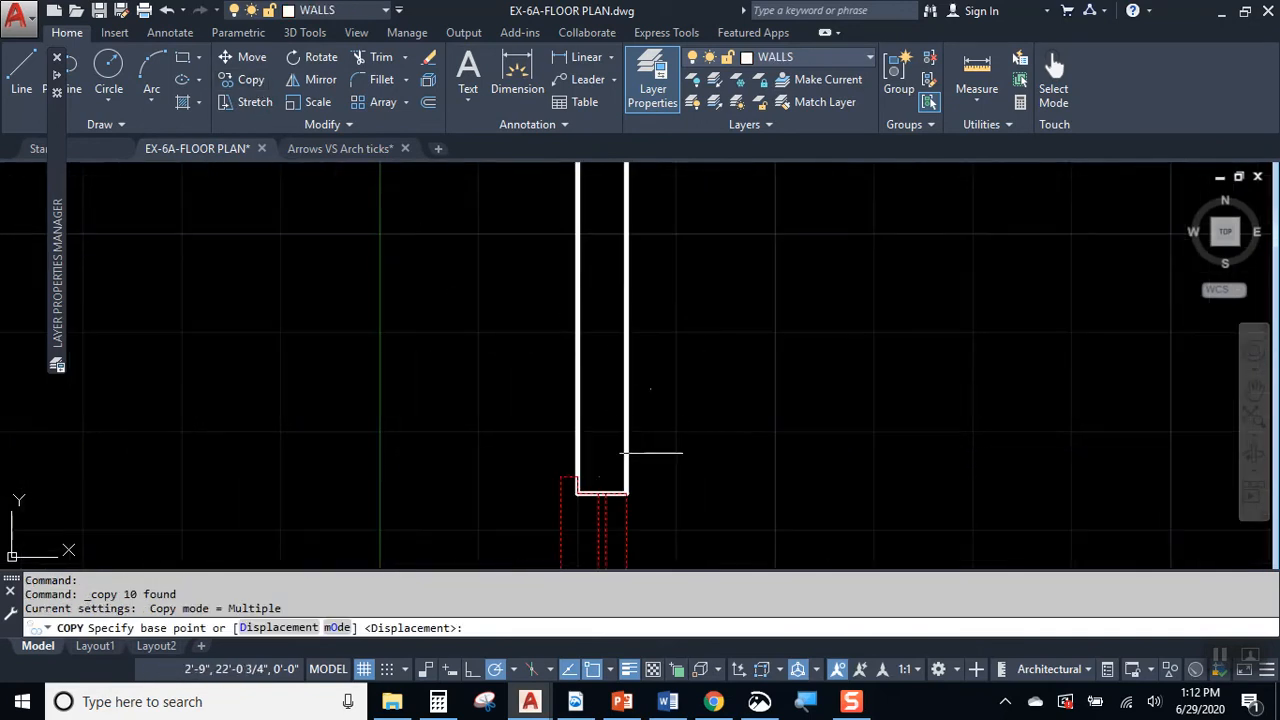
{"action": "left_click", "coordinate": [577, 492]}
{"action": "scroll", "coordinate": [586, 543], "scroll_direction": "down", "scroll_amount": 5}
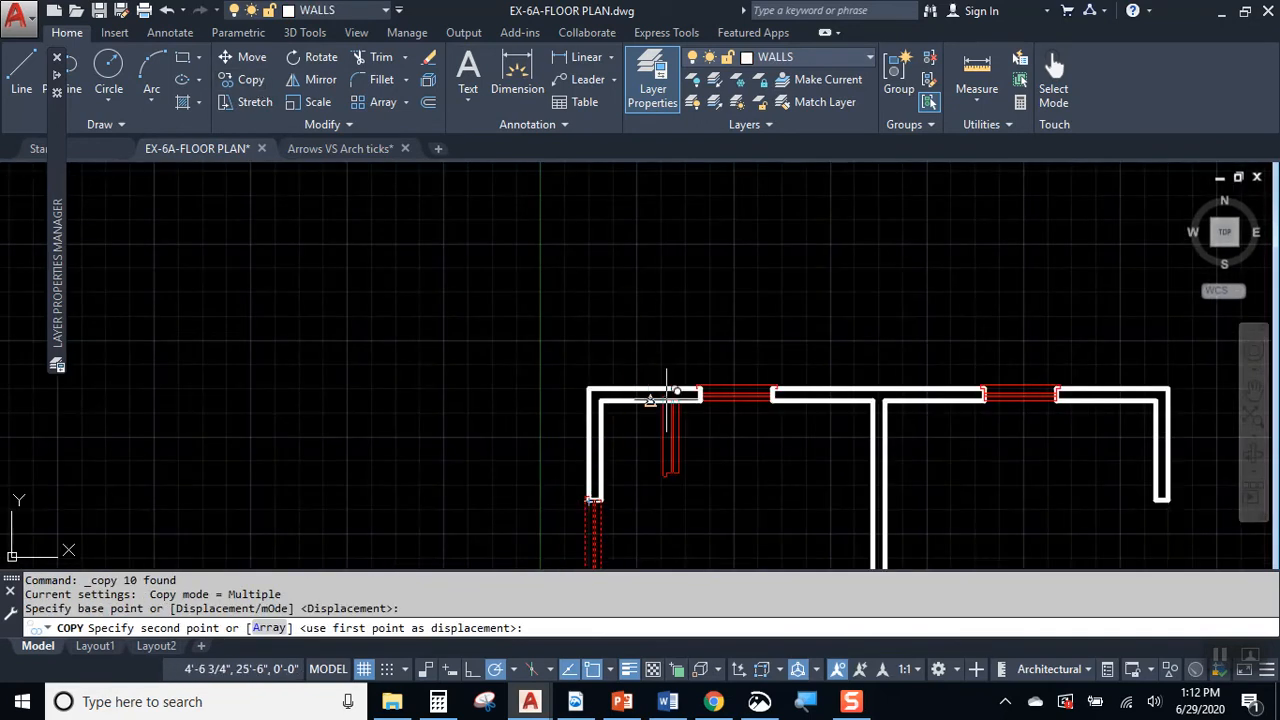
{"action": "middle_click_drag", "start_coordinate": [657, 343], "coordinate": [688, 169]}
{"action": "scroll", "coordinate": [643, 360], "scroll_direction": "up", "scroll_amount": 3}
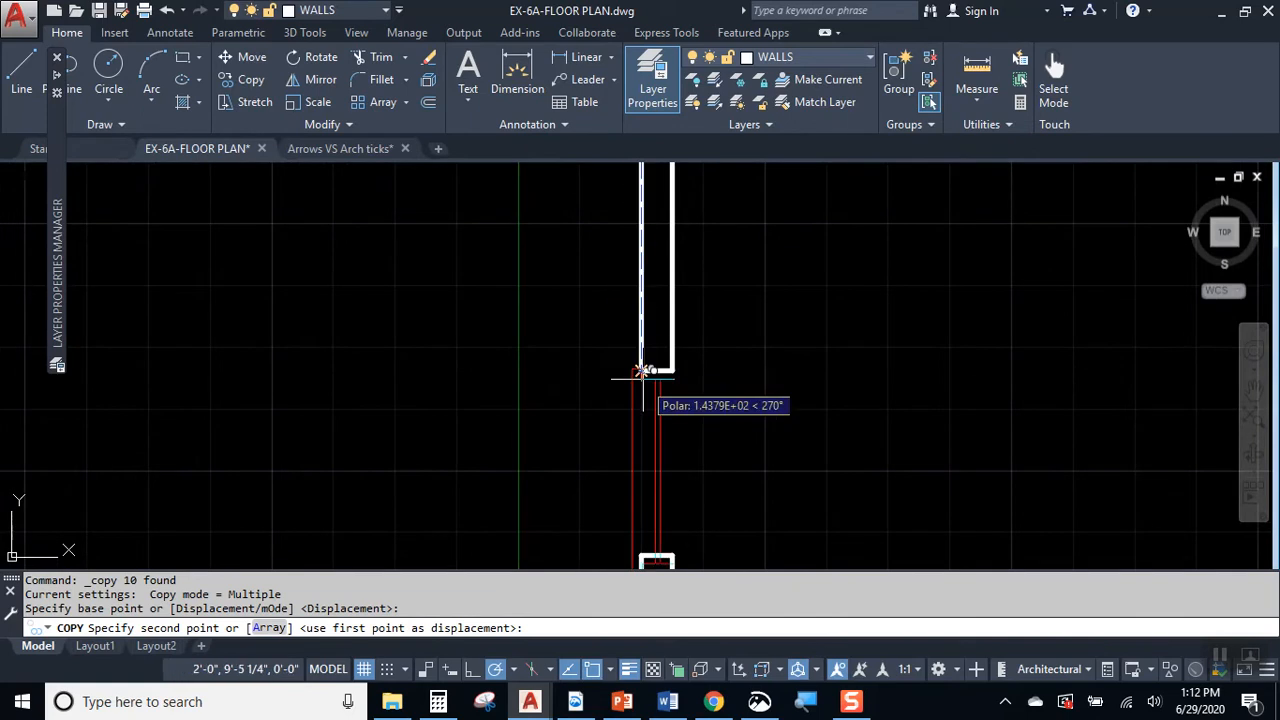
{"action": "left_click", "coordinate": [641, 370]}
{"action": "key", "text": "Escape"}
Step: Mirror both left wall windows into the right wall openings about a vertical axis through the upper wall's midpoint, keeping the originals
{"action": "scroll", "coordinate": [851, 357], "scroll_direction": "down", "scroll_amount": 5}
{"action": "middle_click_drag", "start_coordinate": [851, 357], "coordinate": [629, 415]}
{"action": "left_click", "coordinate": [593, 284]}
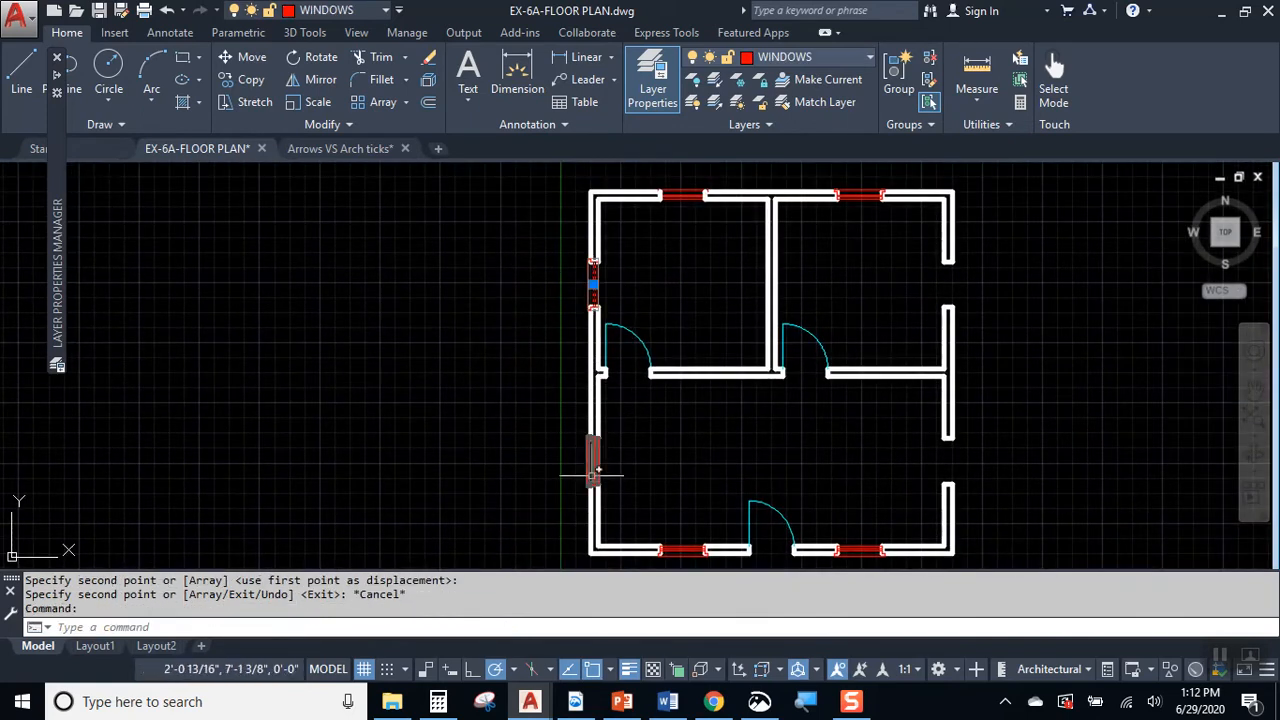
{"action": "left_click_drag", "start_coordinate": [591, 478], "coordinate": [592, 477], "text": "ctrl"}
{"action": "left_click", "coordinate": [315, 80]}
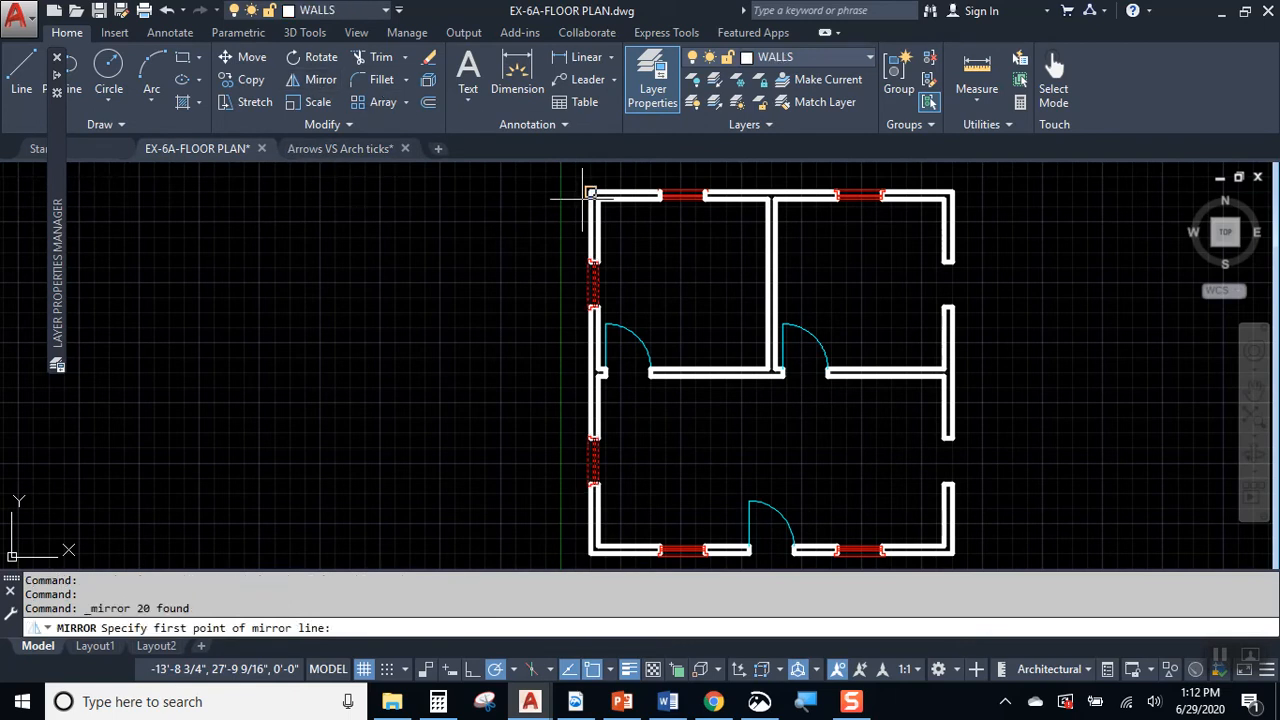
{"action": "left_click", "coordinate": [776, 198]}
{"action": "left_click", "coordinate": [771, 168]}
{"action": "key", "text": "Return"}
{"action": "scroll", "coordinate": [960, 300], "scroll_direction": "up", "scroll_amount": 10}
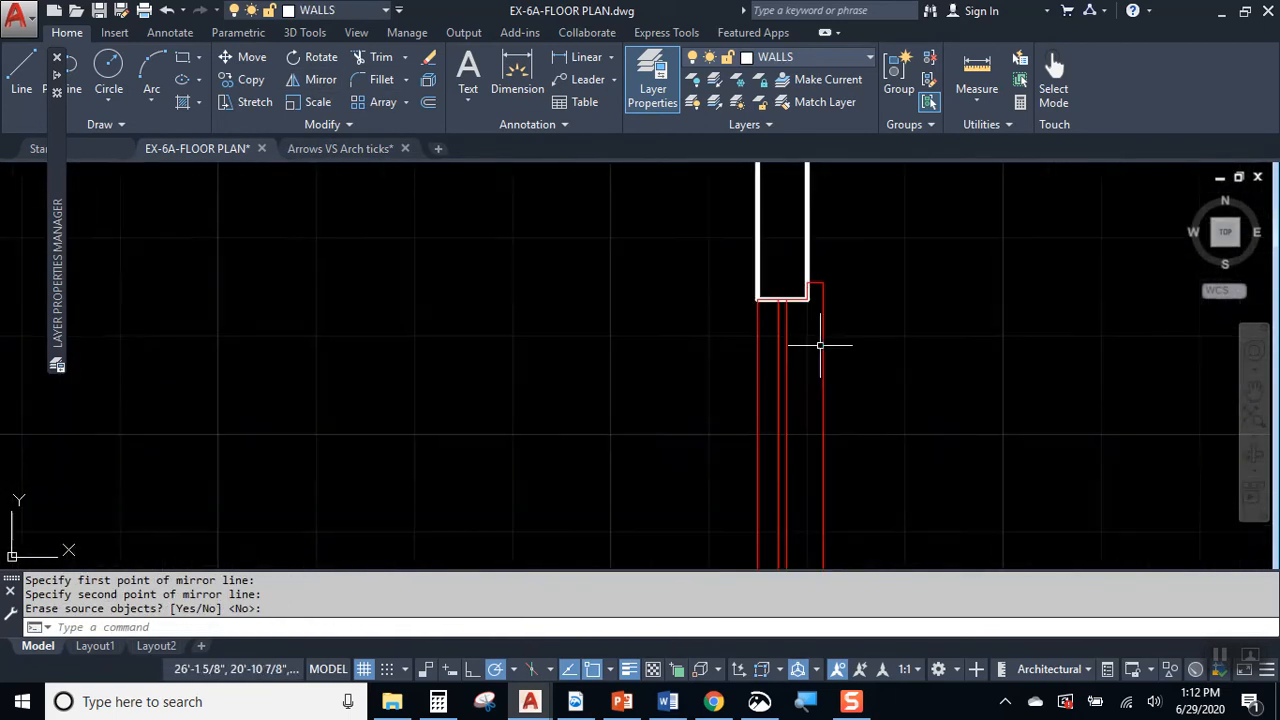
{"action": "scroll", "coordinate": [849, 255], "scroll_direction": "down", "scroll_amount": 8}
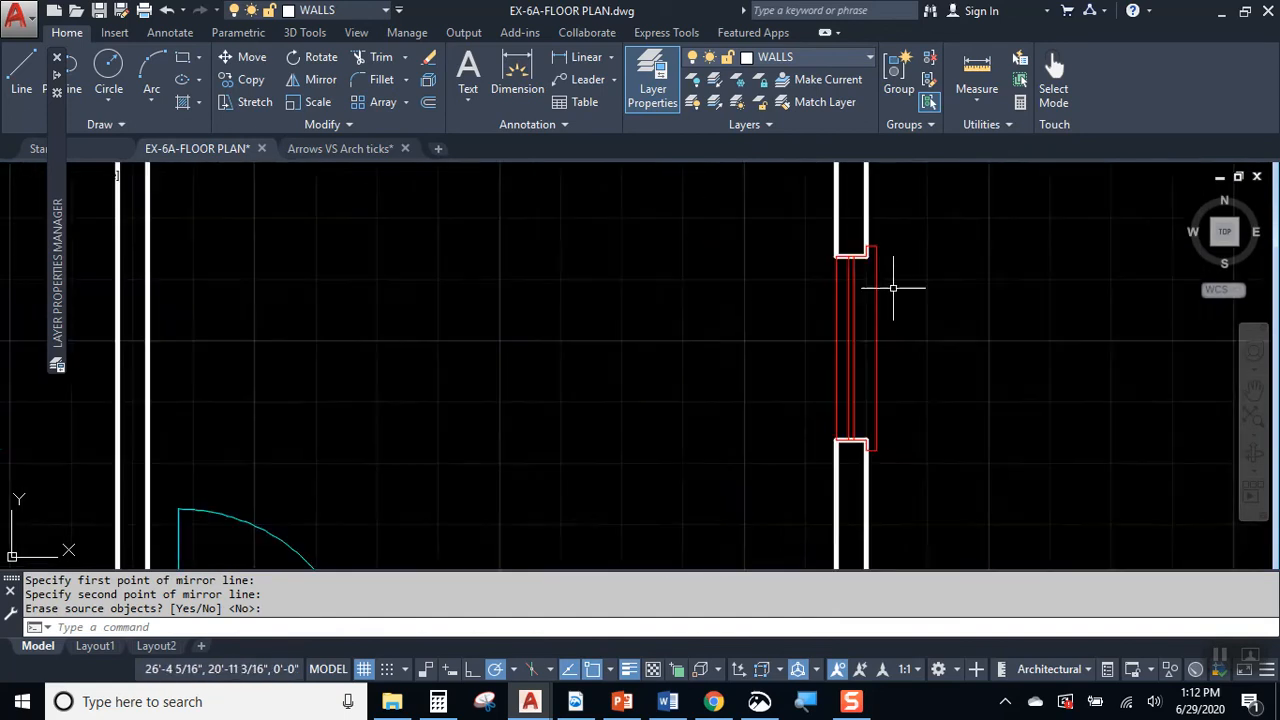
{"action": "mouse_move", "coordinate": [961, 373]}
{"action": "middle_mouse_down"}
{"action": "mouse_move", "coordinate": [918, 444]}
{"action": "mouse_move", "coordinate": [885, 405]}
{"action": "middle_mouse_up"}
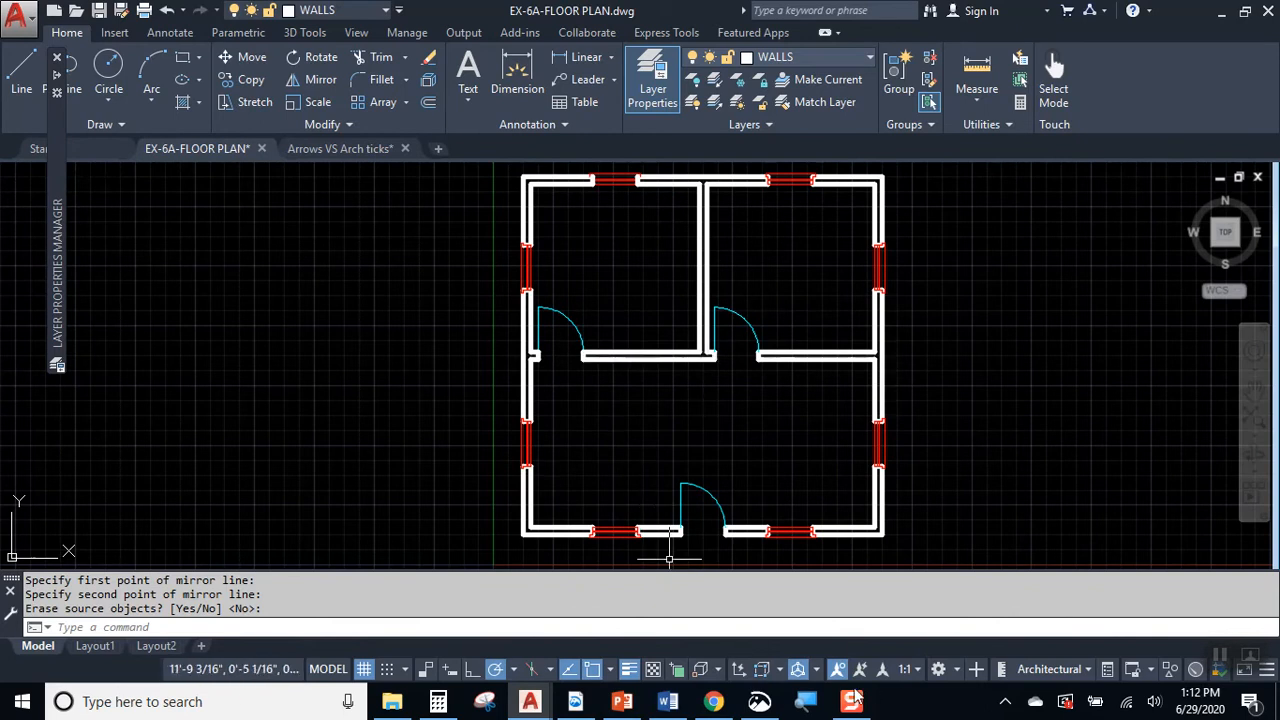
Step: Switch to Snip & Sketch and examine the kitchen cabinet layout in the hand-drawn floor plan
{"action": "left_click", "coordinate": [759, 701]}
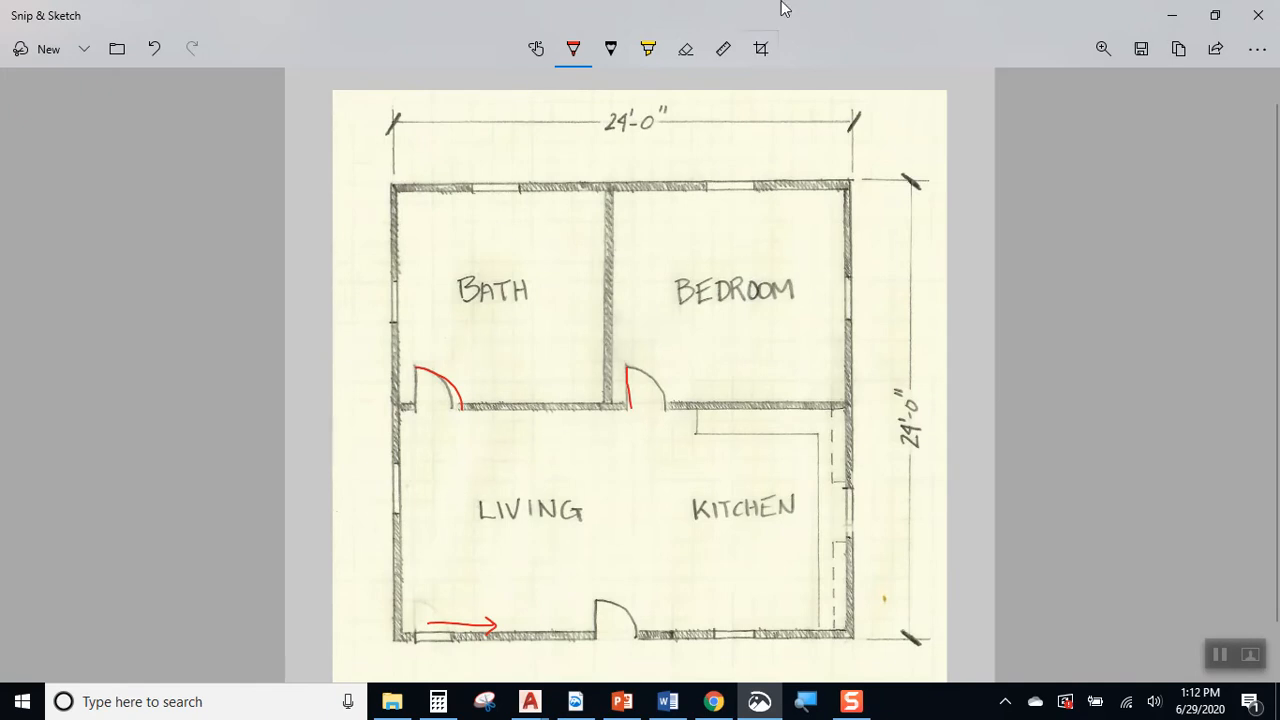
{"action": "left_click", "coordinate": [1170, 14]}
{"action": "left_click", "coordinate": [1170, 15]}
Step: Create a new layer named BASE CABINETS
{"action": "middle_click_drag", "start_coordinate": [785, 325], "coordinate": [723, 334]}
{"action": "middle_click_drag", "start_coordinate": [739, 415], "coordinate": [724, 361]}
{"action": "left_click", "coordinate": [657, 72]}
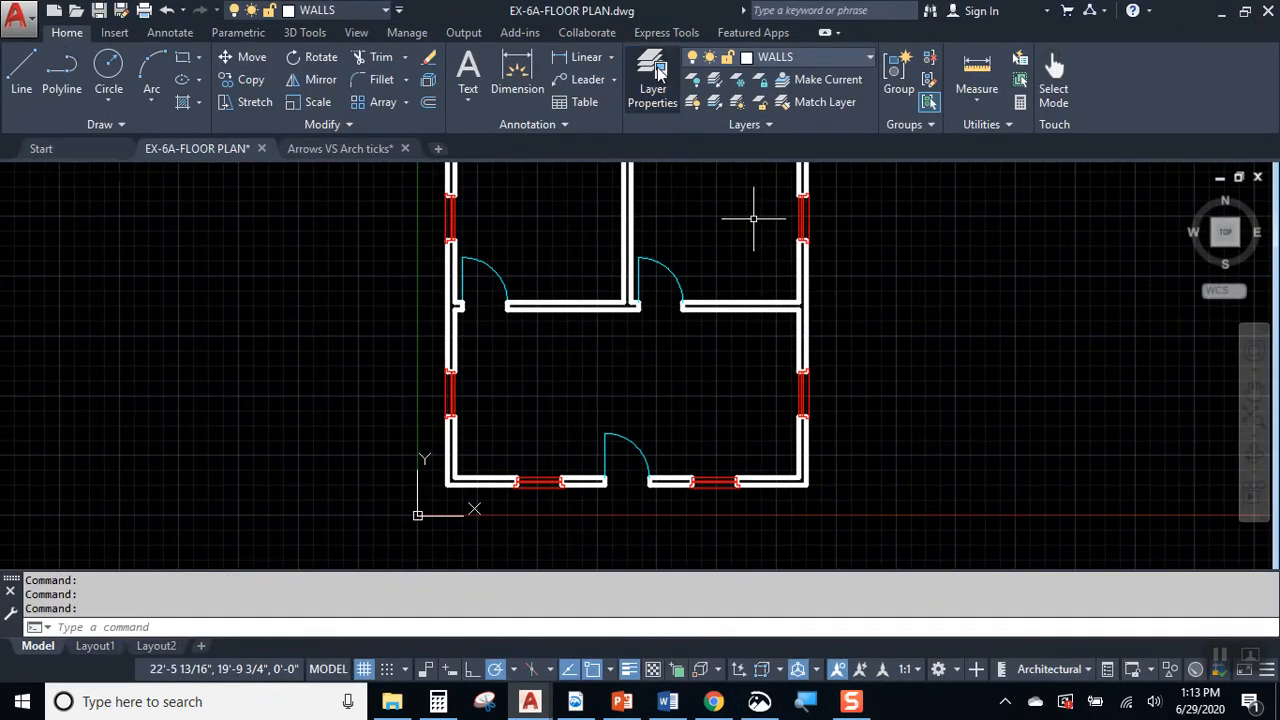
{"action": "left_click", "coordinate": [657, 72]}
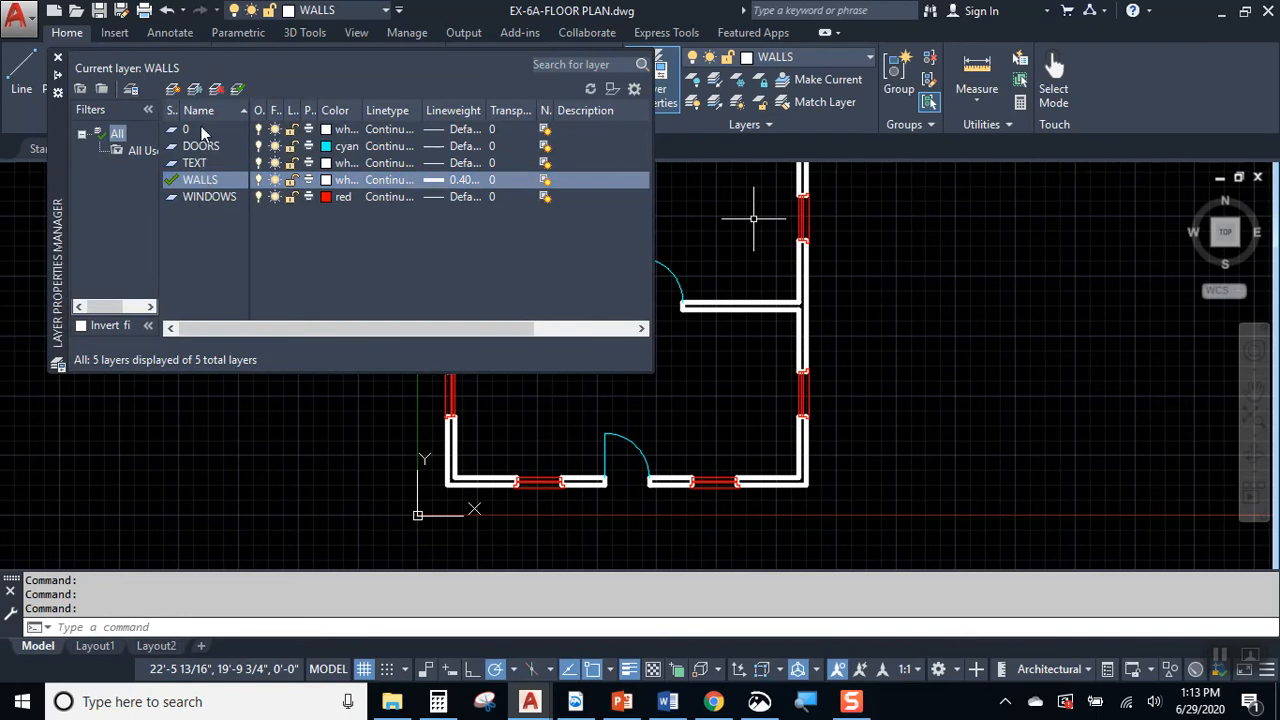
{"action": "left_click", "coordinate": [201, 130]}
{"action": "left_click", "coordinate": [173, 89]}
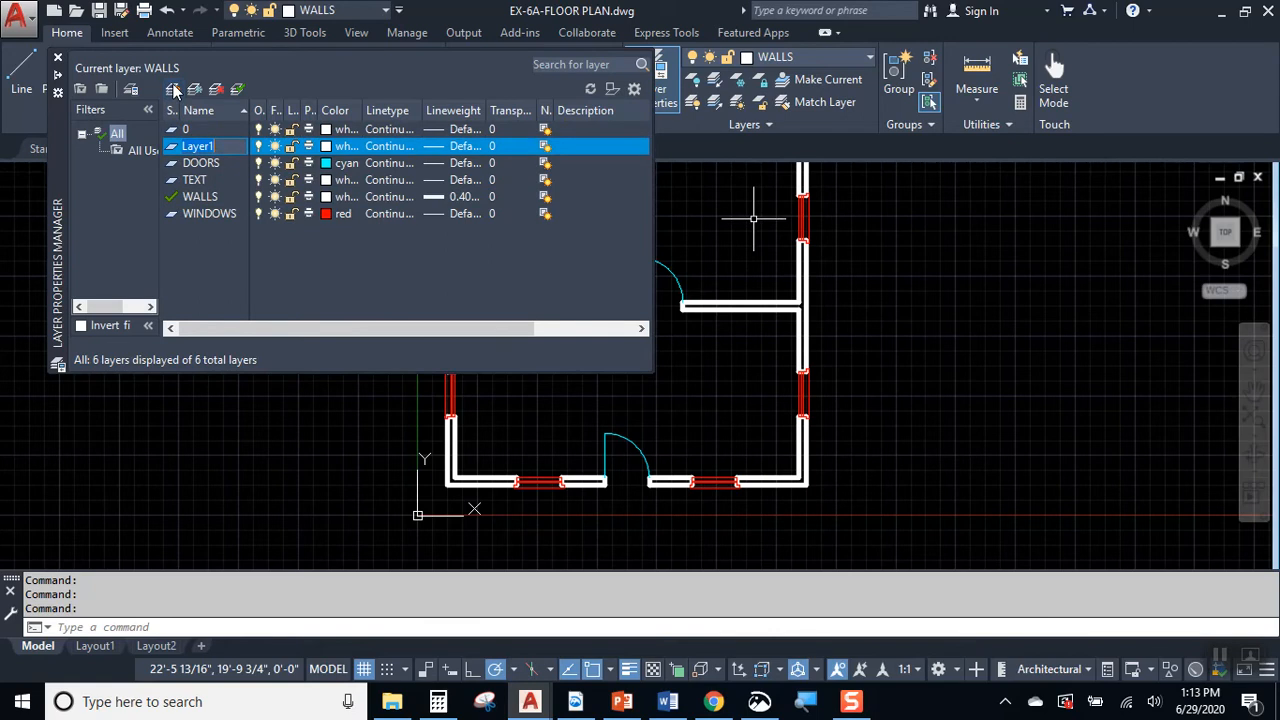
{"action": "type", "text": "BASE CABINETS"}
{"action": "key", "text": "Return"}
Step: Set the BASE CABINETS layer's colour to yellow and make it the current layer
{"action": "left_click", "coordinate": [328, 152]}
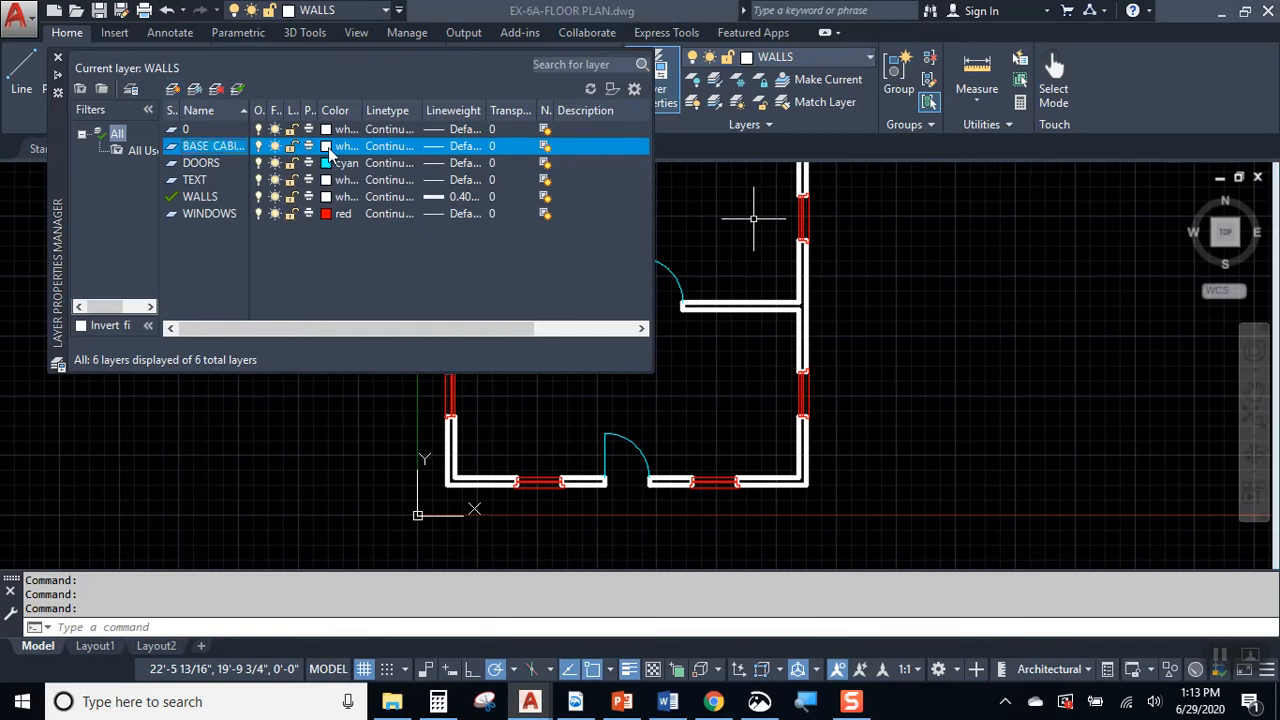
{"action": "left_click", "coordinate": [510, 391]}
{"action": "left_click", "coordinate": [616, 497]}
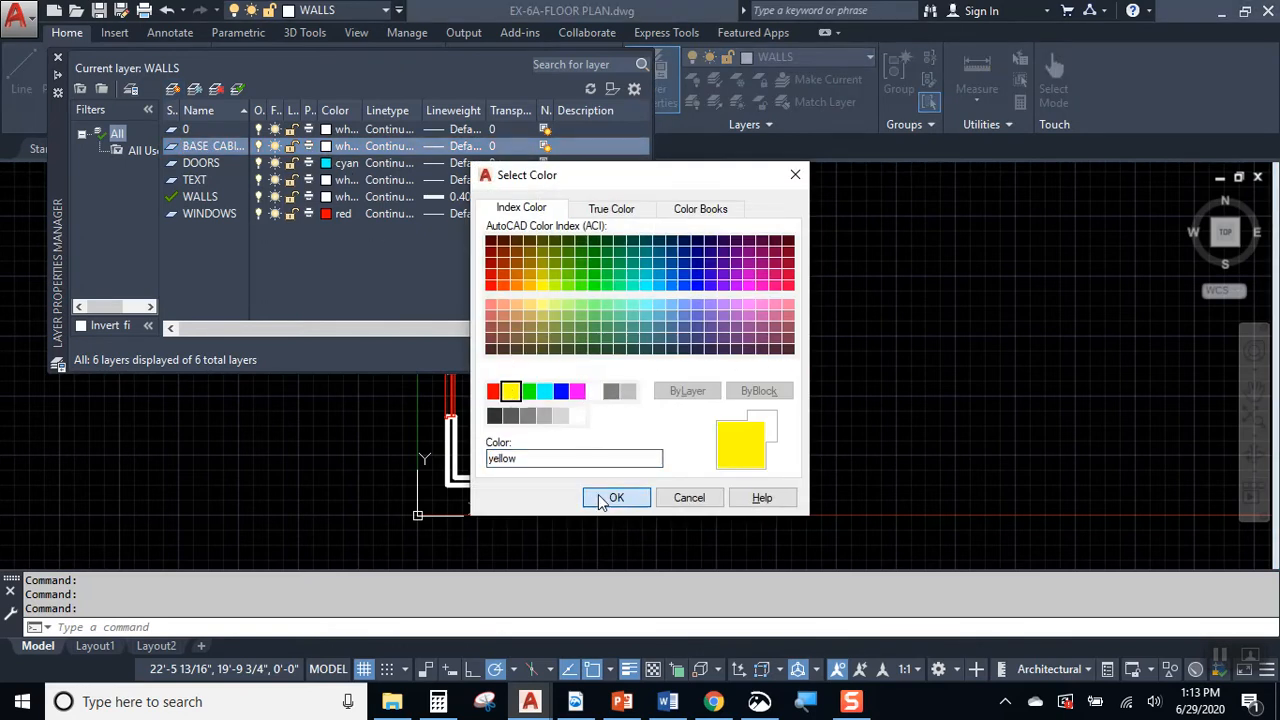
{"action": "mouse_move", "coordinate": [59, 120]}
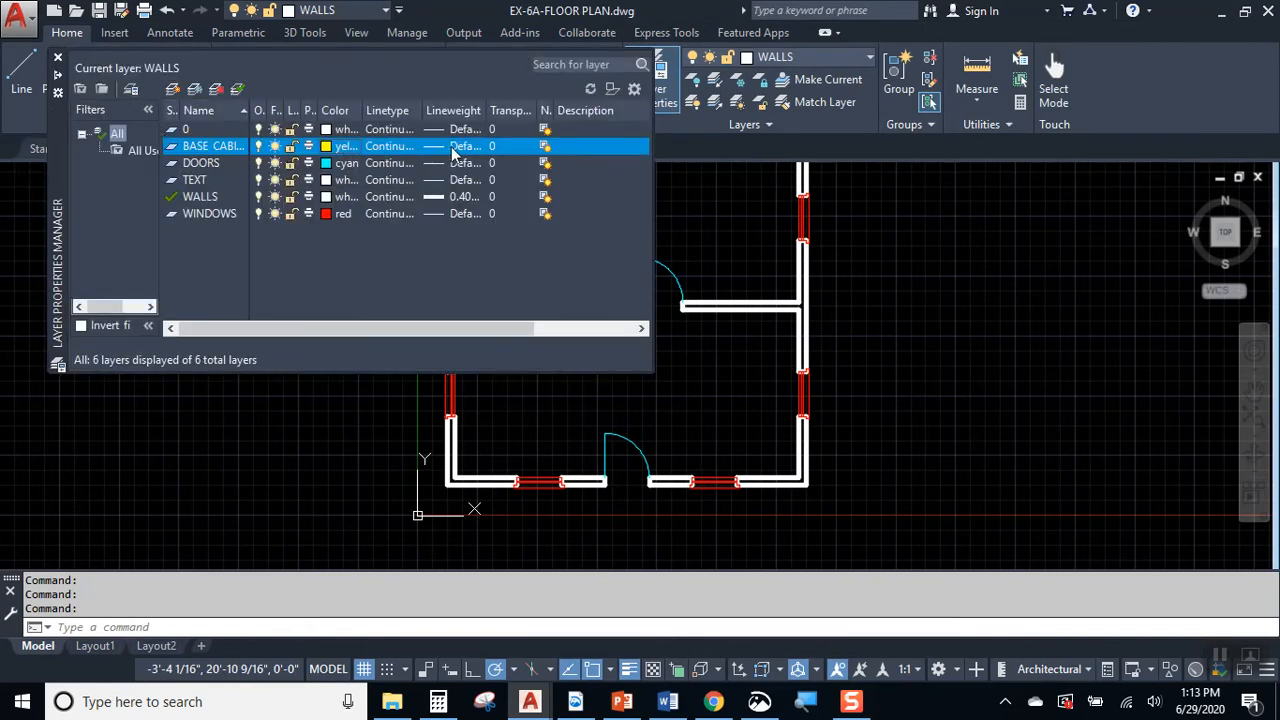
{"action": "left_click", "coordinate": [58, 60]}
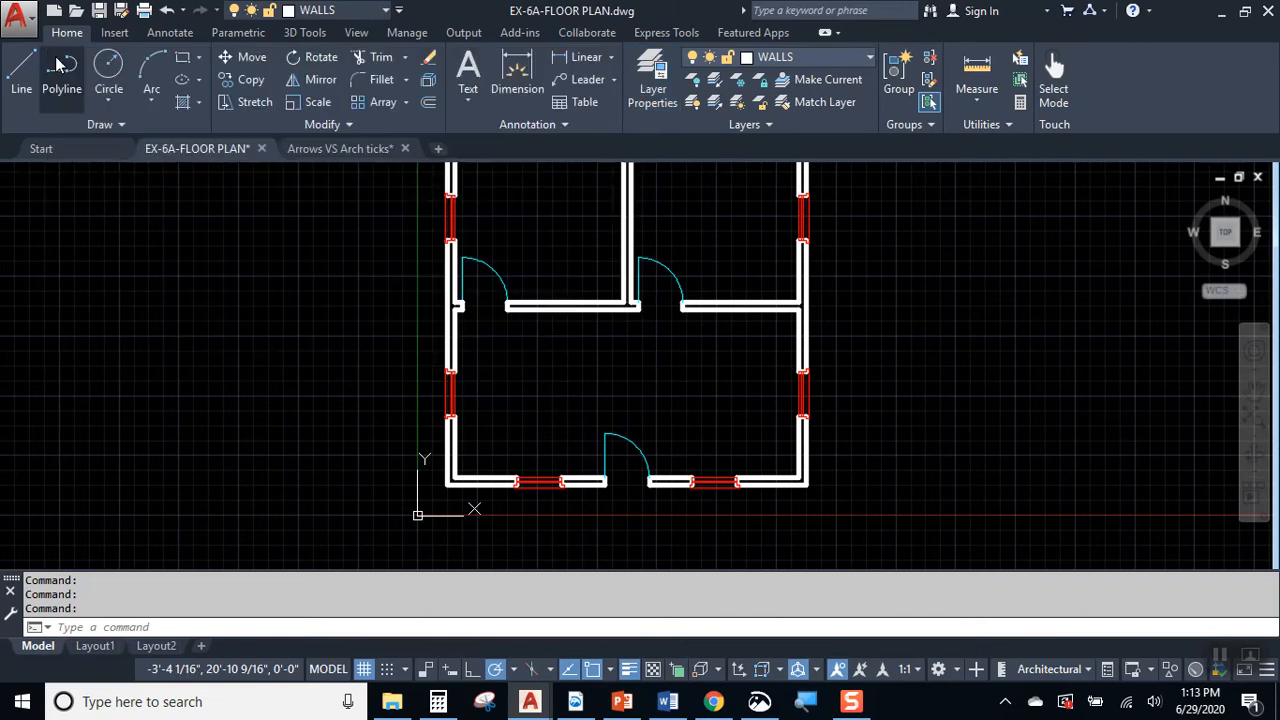
{"action": "left_click", "coordinate": [788, 58]}
{"action": "left_click", "coordinate": [780, 103]}
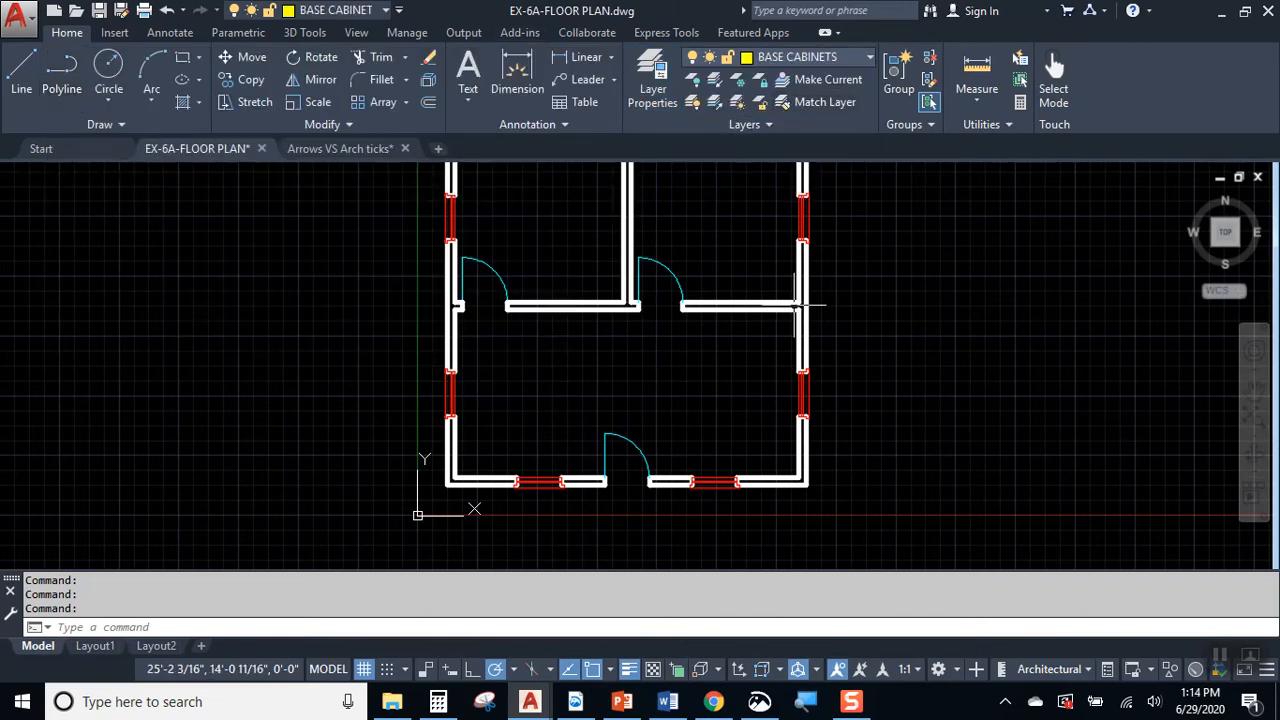
Step: Draw a cabinet line from the kitchen's lower-right inner corner 2' left along the wall, then straight up to the kitchen's upper wall
{"action": "scroll", "coordinate": [763, 409], "scroll_direction": "up", "scroll_amount": 1}
{"action": "scroll", "coordinate": [737, 337], "scroll_direction": "up", "scroll_amount": 1}
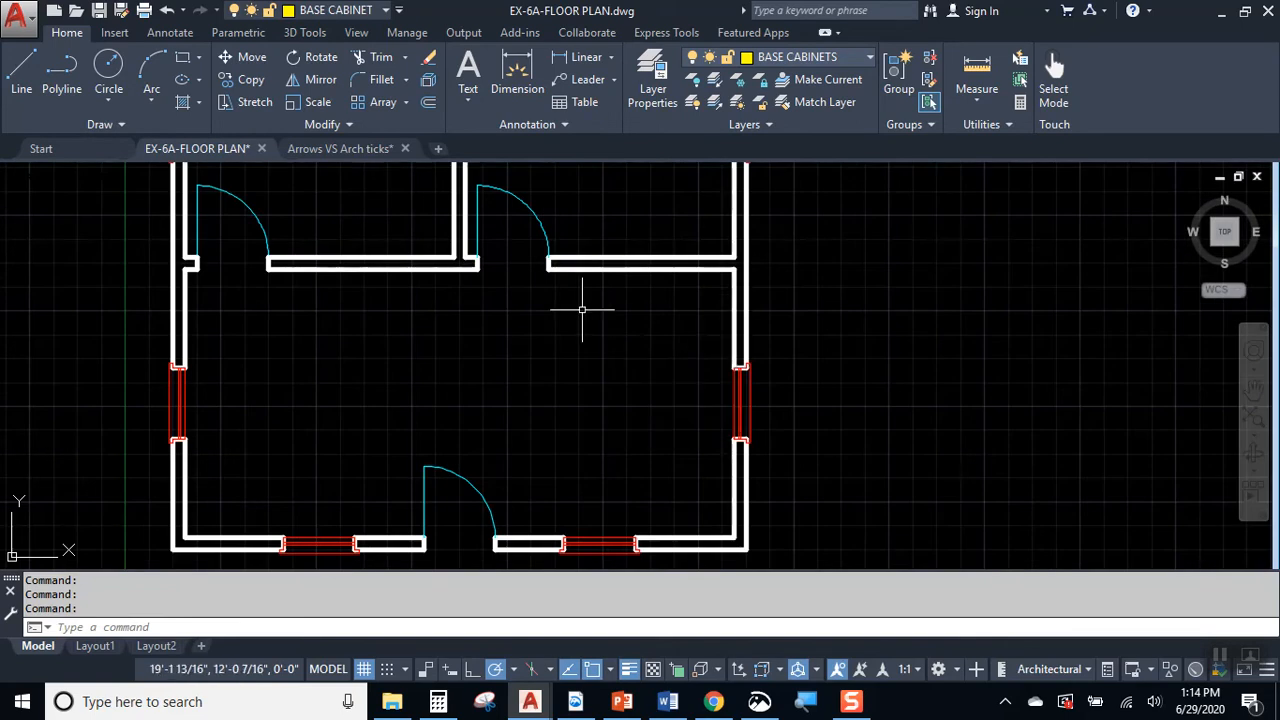
{"action": "left_click", "coordinate": [21, 68]}
{"action": "scroll", "coordinate": [731, 538], "scroll_direction": "up", "scroll_amount": 2}
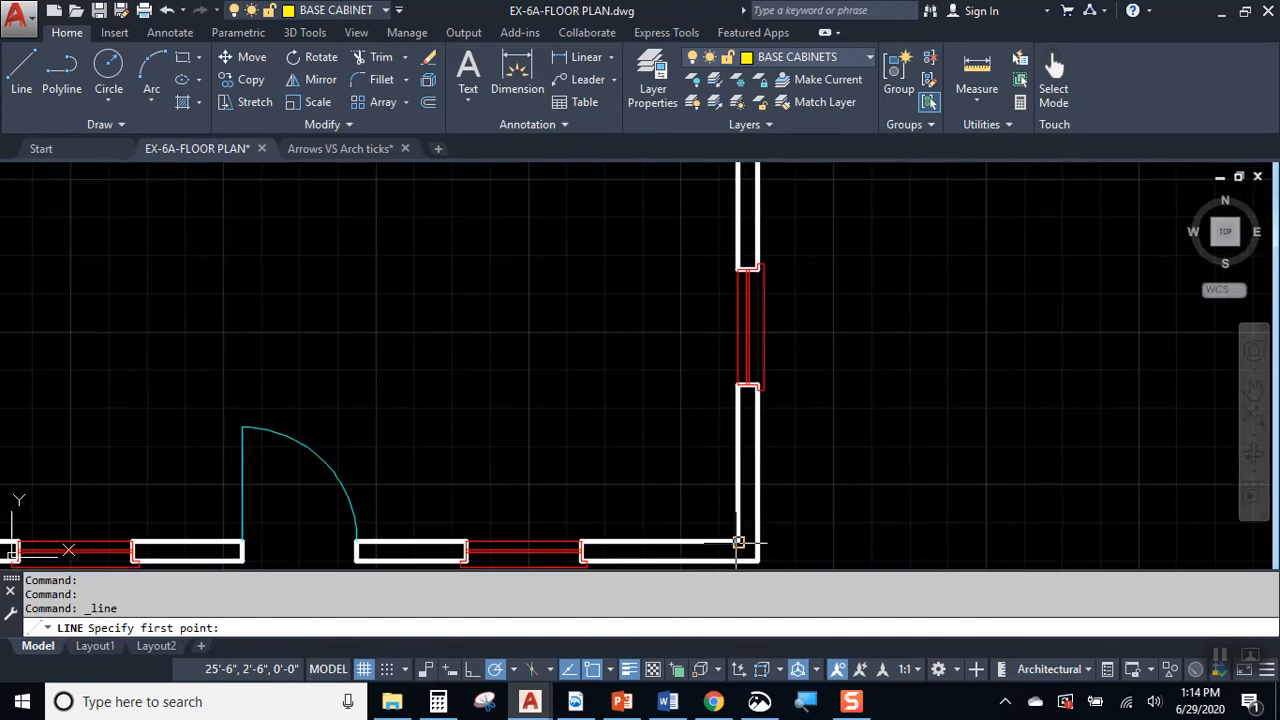
{"action": "left_click", "coordinate": [733, 539]}
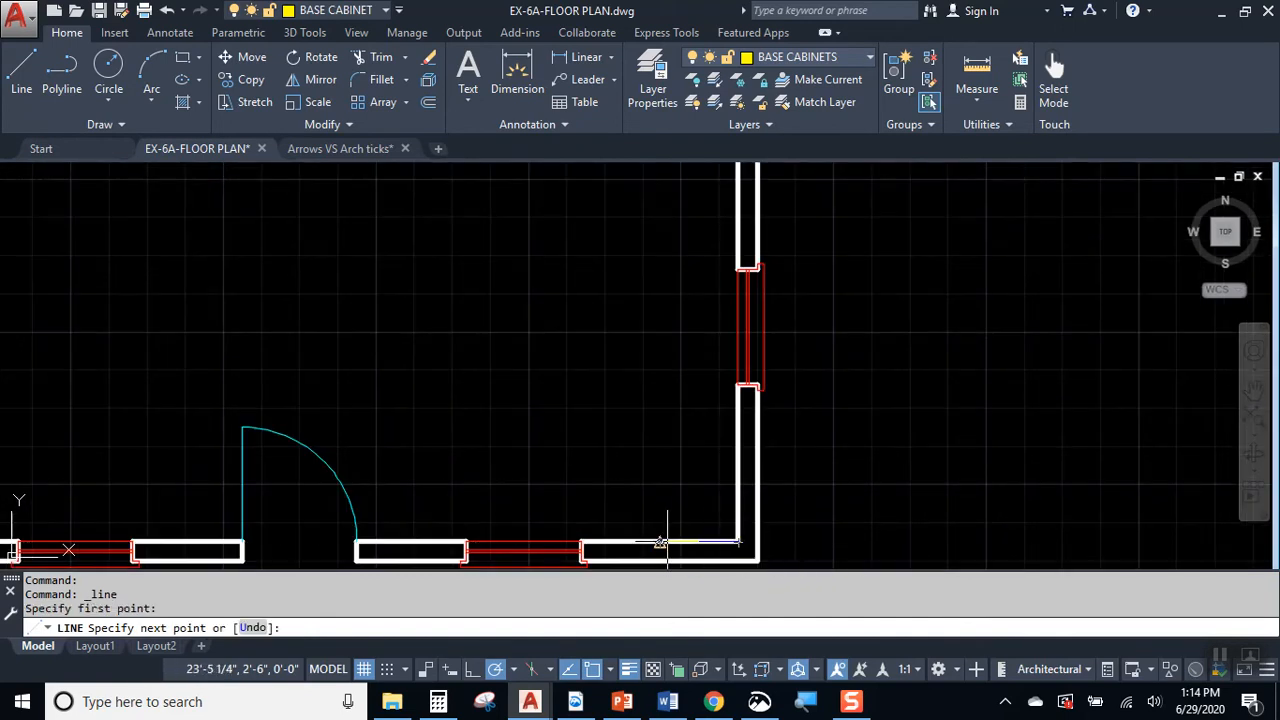
{"action": "type", "text": "2'"}
{"action": "key", "text": "Return"}
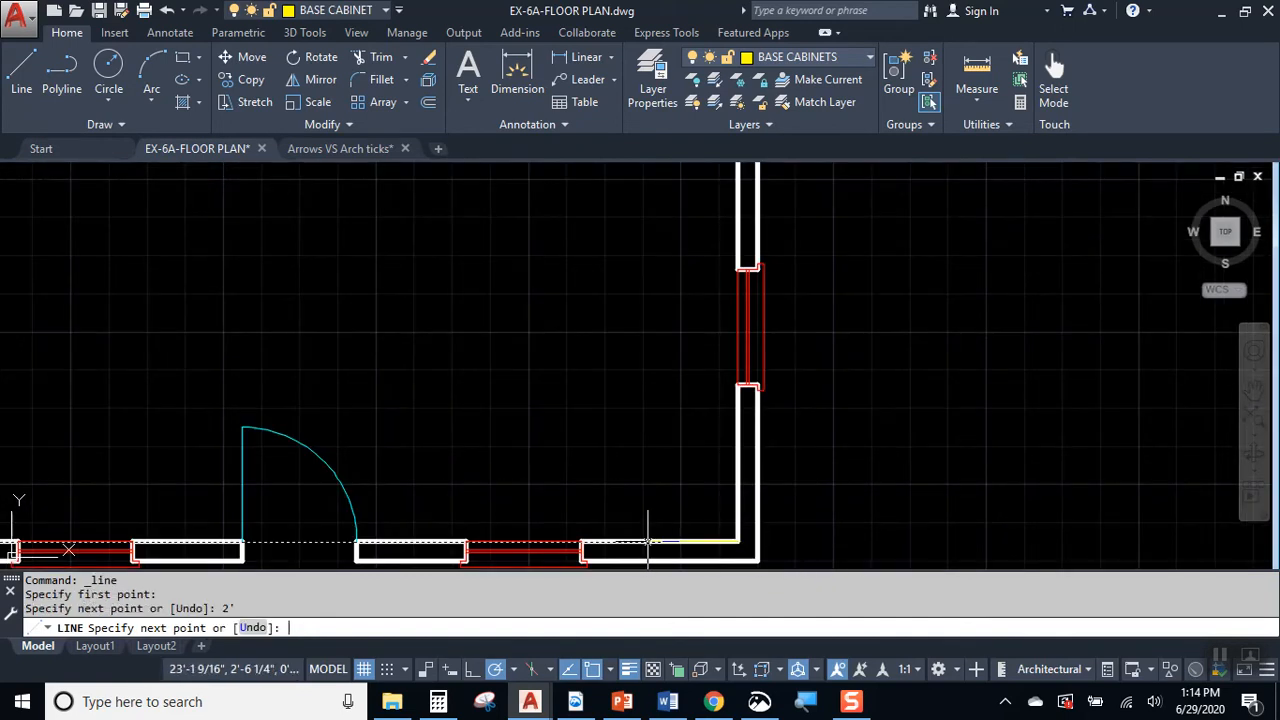
{"action": "scroll", "coordinate": [660, 318], "scroll_direction": "down", "scroll_amount": 1}
{"action": "middle_click_drag", "start_coordinate": [666, 283], "coordinate": [651, 360]}
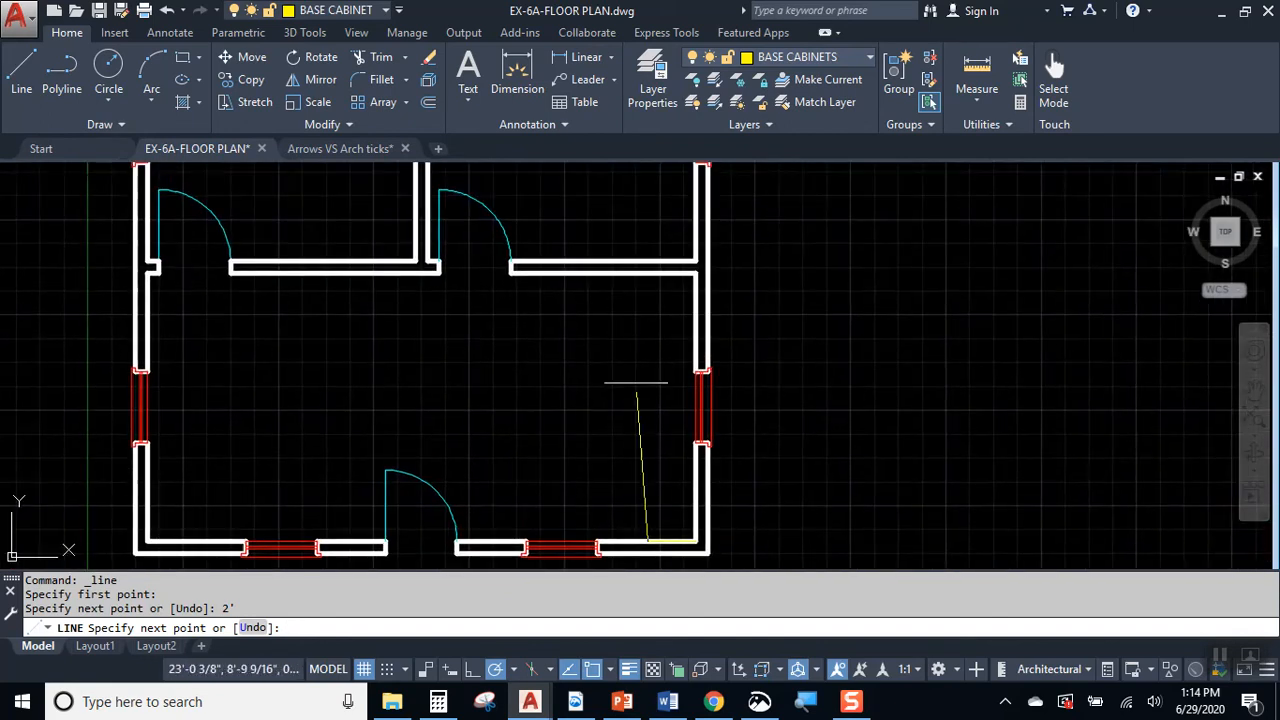
{"action": "left_click", "coordinate": [648, 272]}
{"action": "key", "text": "Return"}
{"action": "key", "text": "Return"}
Step: Draw a line from the kitchen's upper-right inner corner 2' down, left to below the bedroom door jamb, and up to the wall end
{"action": "left_click", "coordinate": [695, 272]}
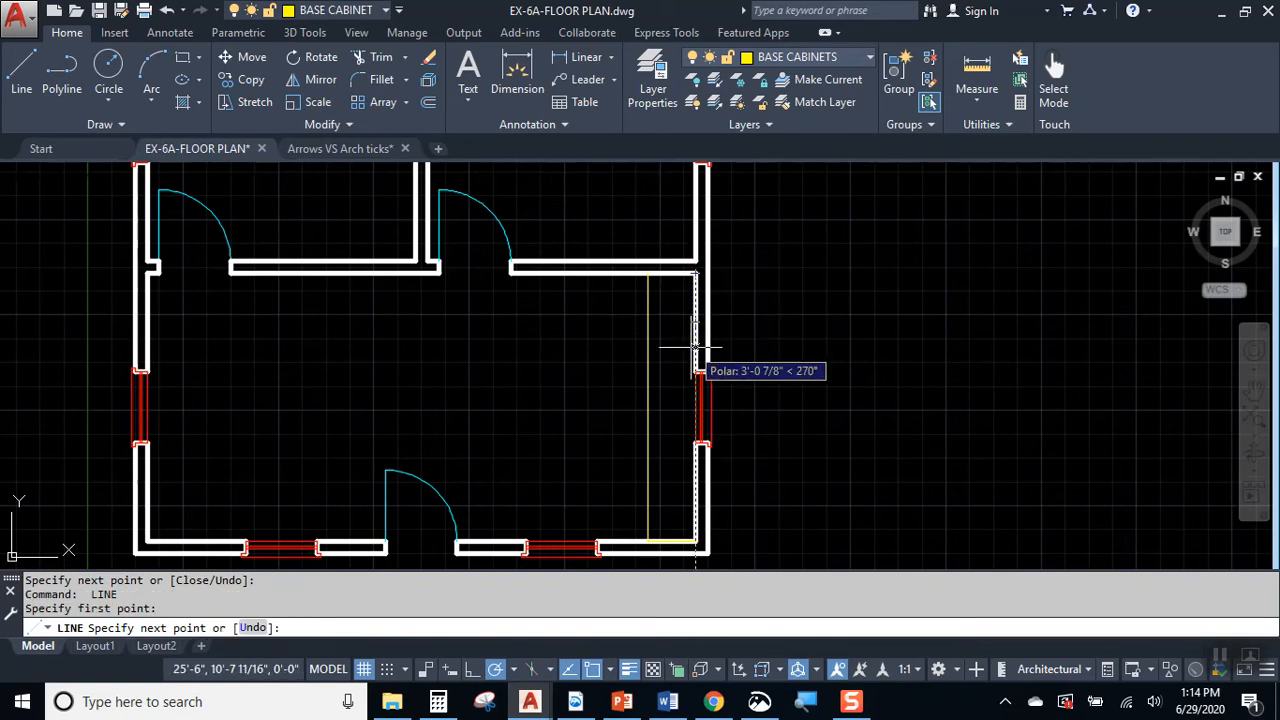
{"action": "type", "text": "2'"}
{"action": "key", "text": "Return"}
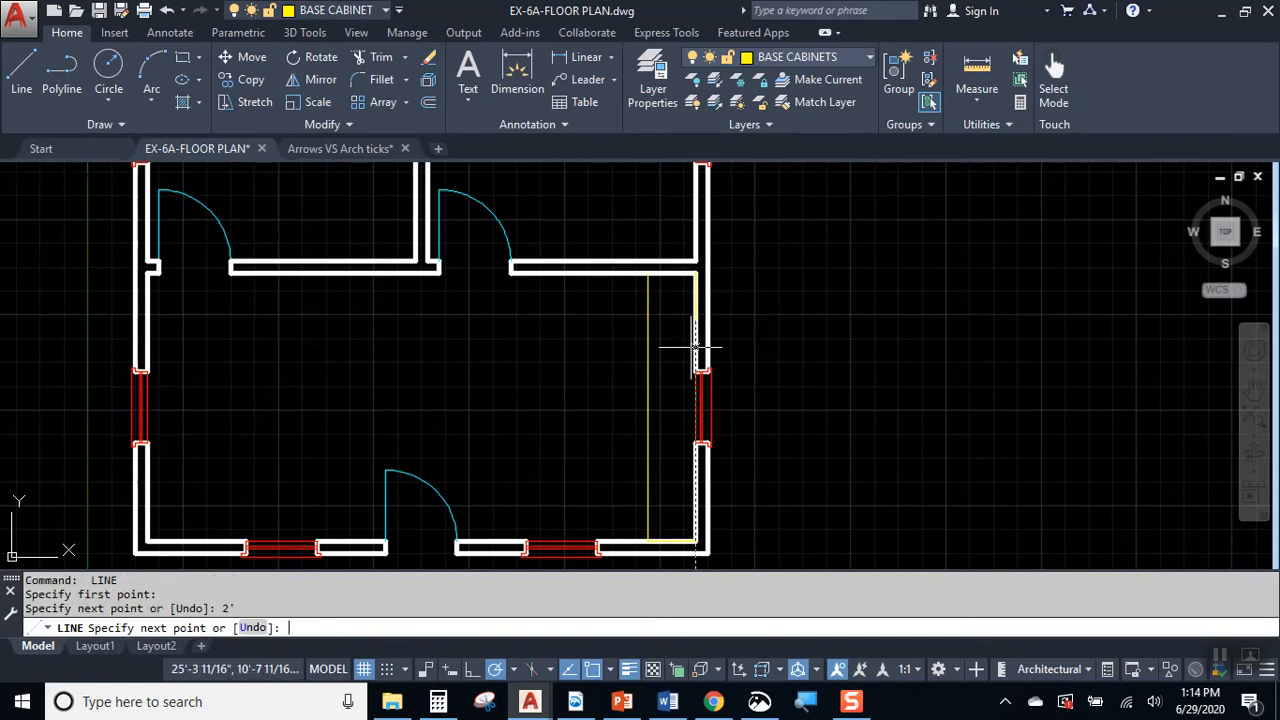
{"action": "left_click", "coordinate": [512, 320]}
{"action": "left_click", "coordinate": [511, 272]}
{"action": "key", "text": "Escape"}
Step: Trim the two cabinet front lines beyond their intersection near the kitchen's upper-right corner
{"action": "type", "text": "tr"}
{"action": "key", "text": "Return"}
{"action": "left_click", "coordinate": [643, 329]}
{"action": "left_click", "coordinate": [660, 297]}
{"action": "key", "text": "Escape"}
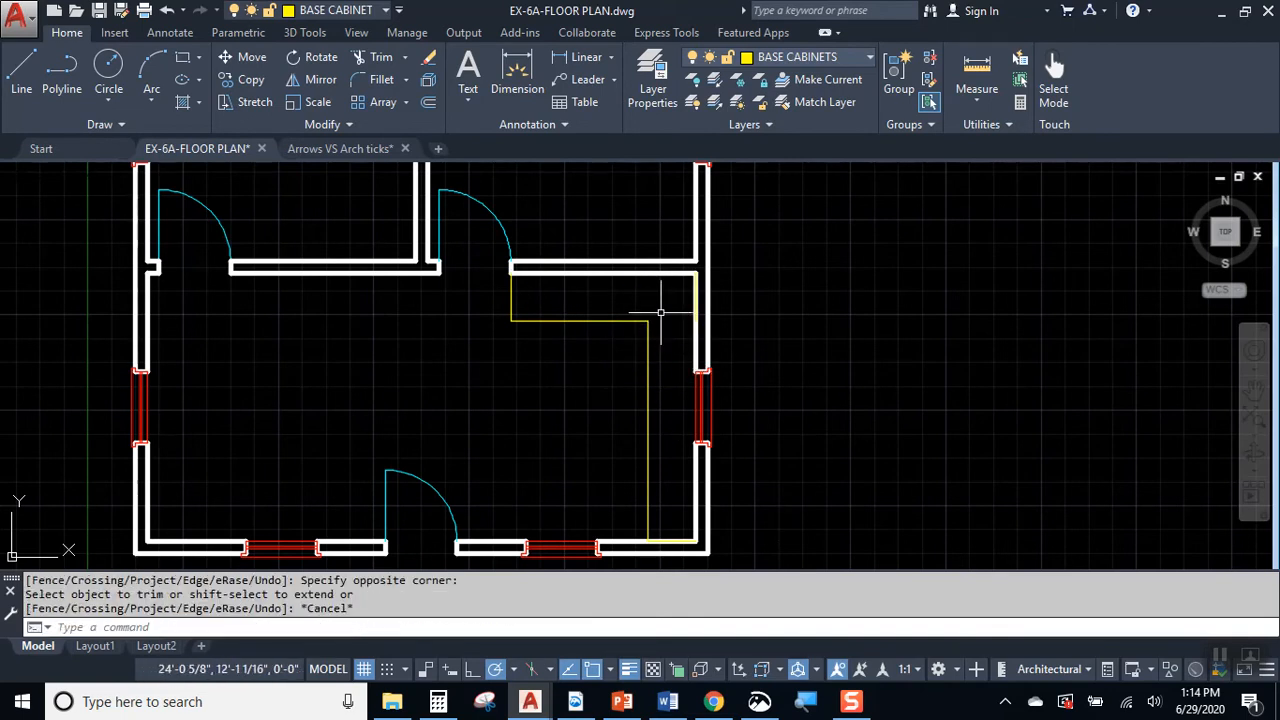
Step: Measure the depth of the upper base cabinet run from its inside front corner straight up to the kitchen's upper wall
{"action": "scroll", "coordinate": [666, 369], "scroll_direction": "up", "scroll_amount": 3}
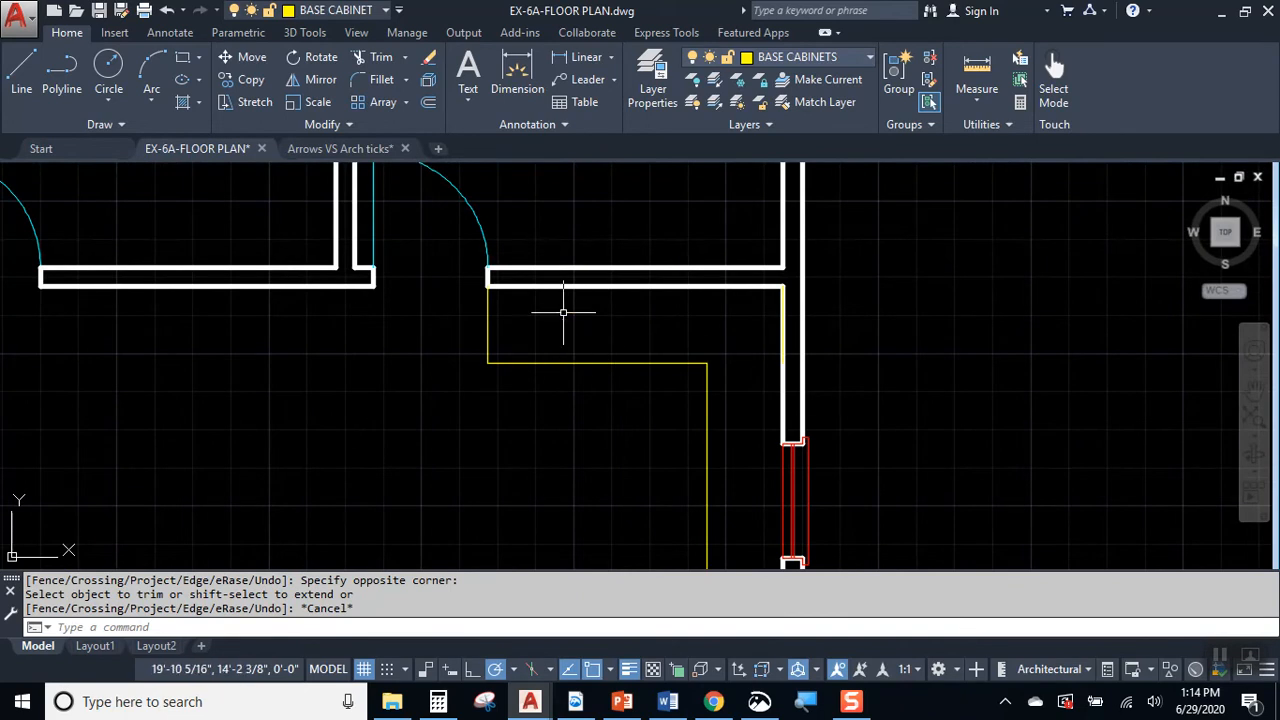
{"action": "middle_click_drag", "start_coordinate": [666, 345], "coordinate": [566, 277]}
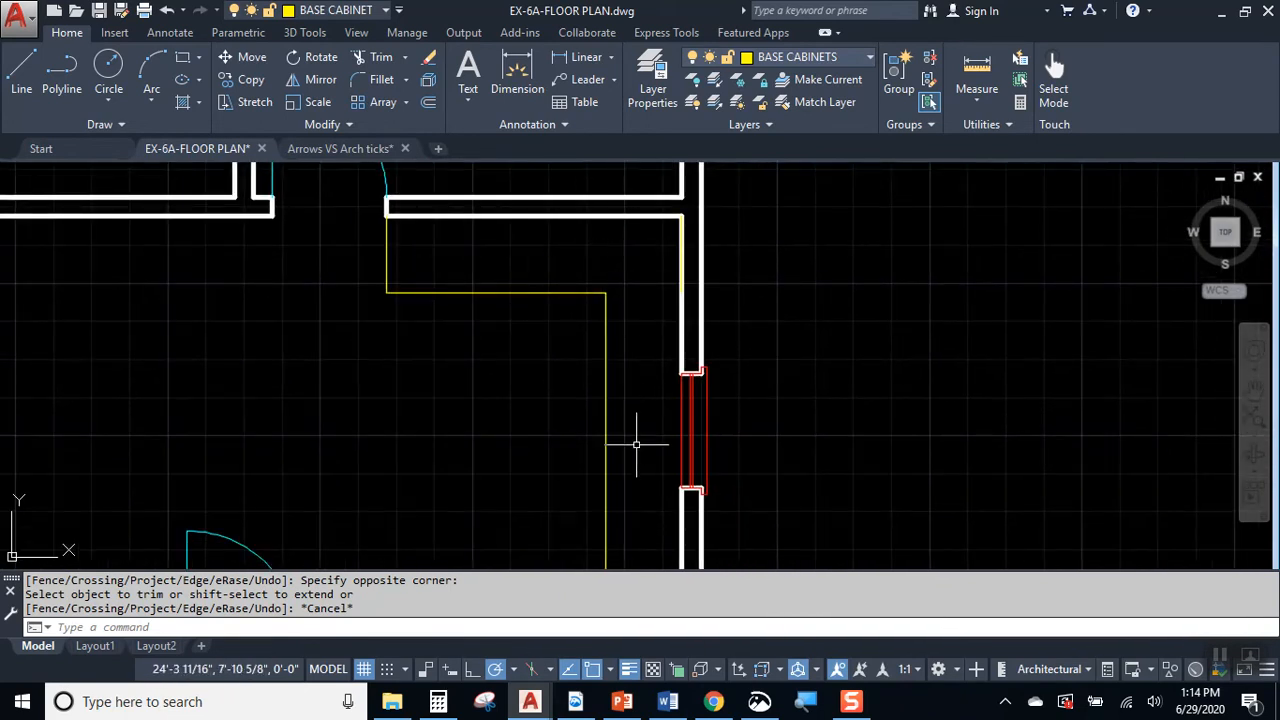
{"action": "middle_click_drag", "start_coordinate": [595, 352], "coordinate": [567, 259]}
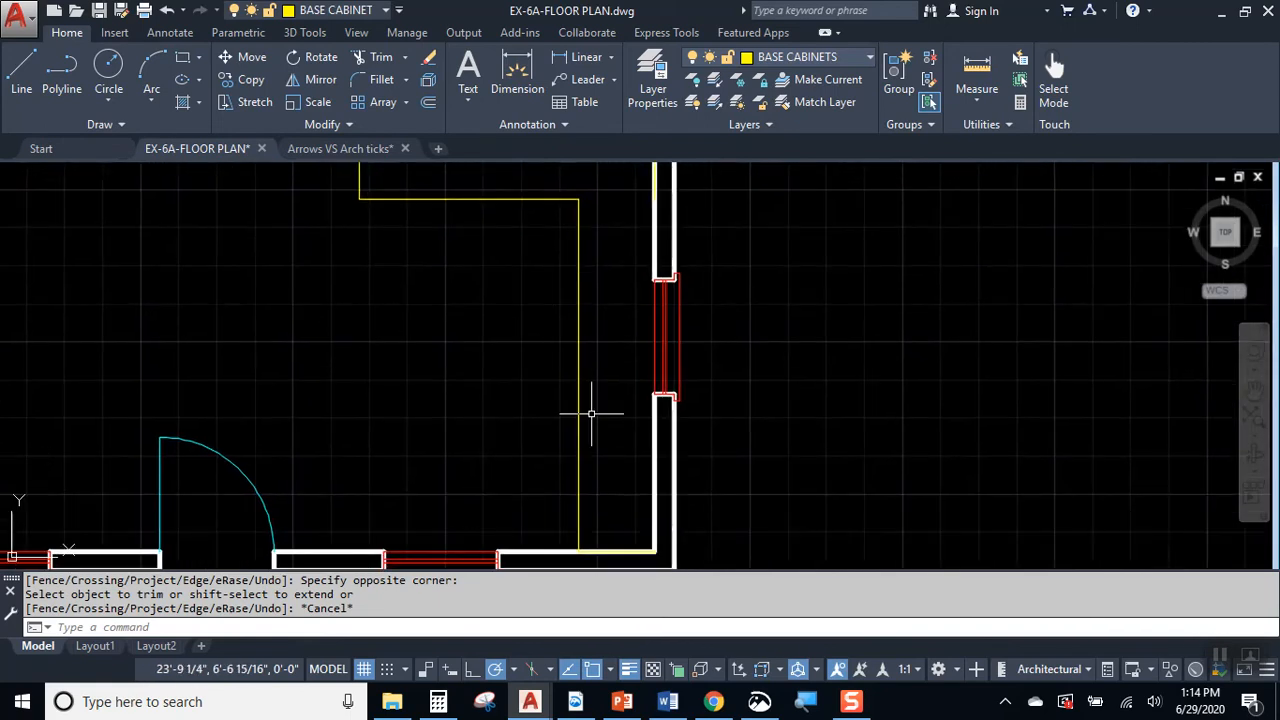
{"action": "middle_click_drag", "start_coordinate": [630, 358], "coordinate": [657, 394]}
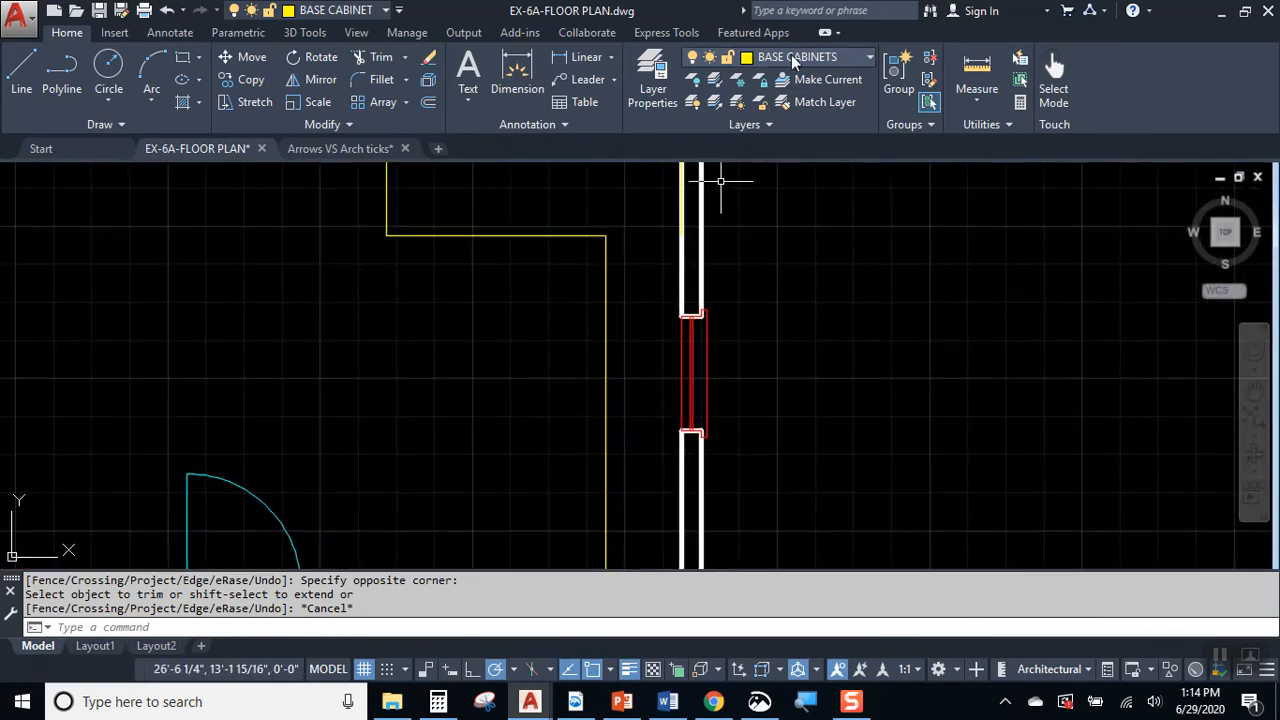
{"action": "left_click", "coordinate": [968, 65]}
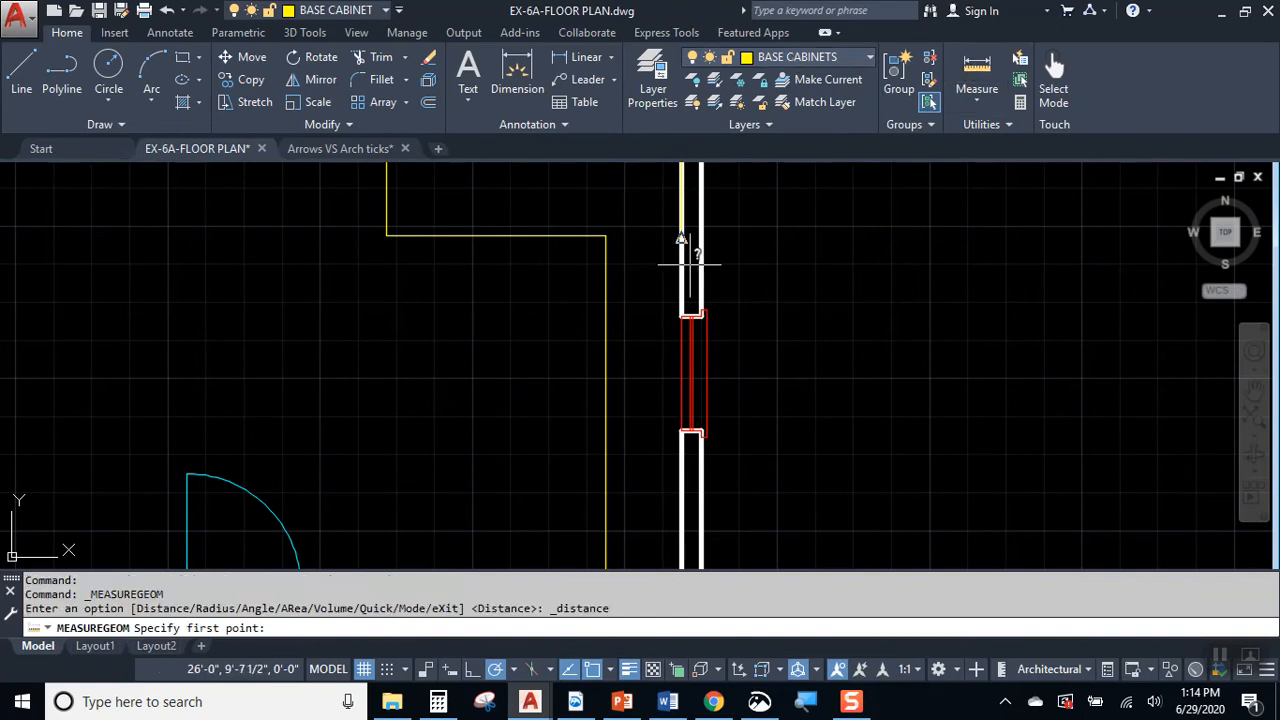
{"action": "scroll", "coordinate": [540, 260], "scroll_direction": "up", "scroll_amount": 5}
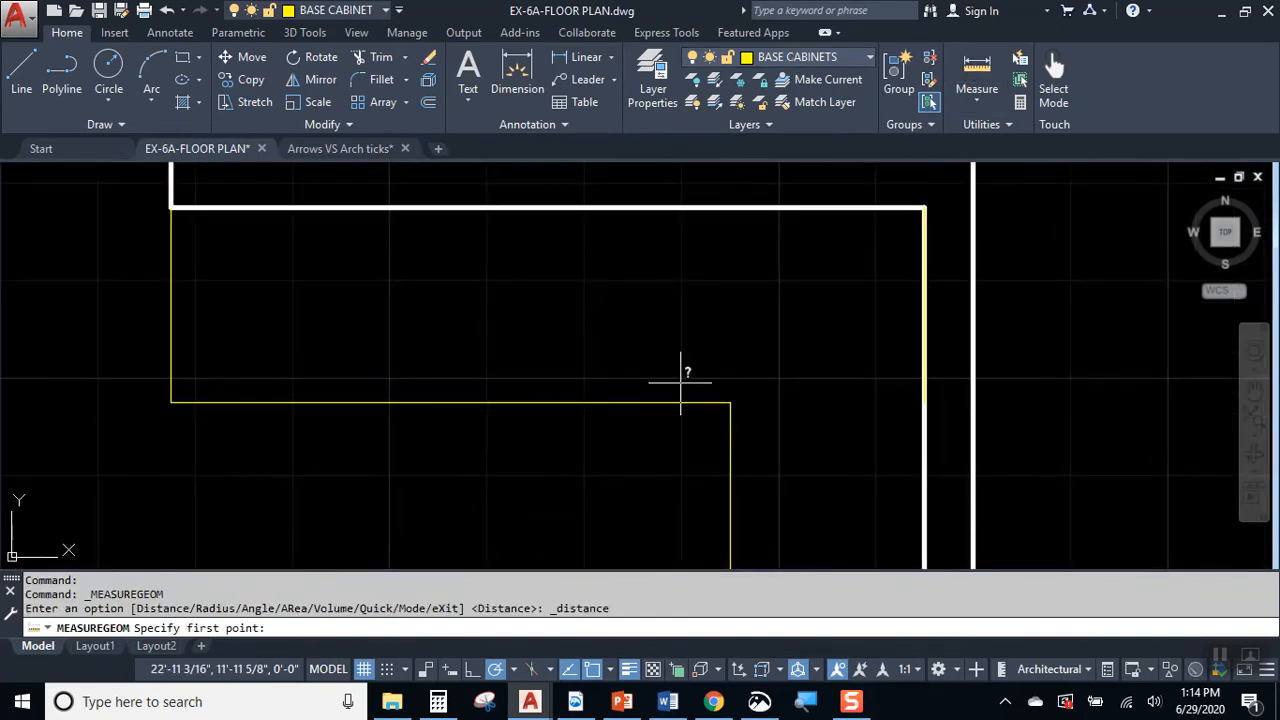
{"action": "left_click", "coordinate": [730, 403]}
{"action": "left_click", "coordinate": [730, 208]}
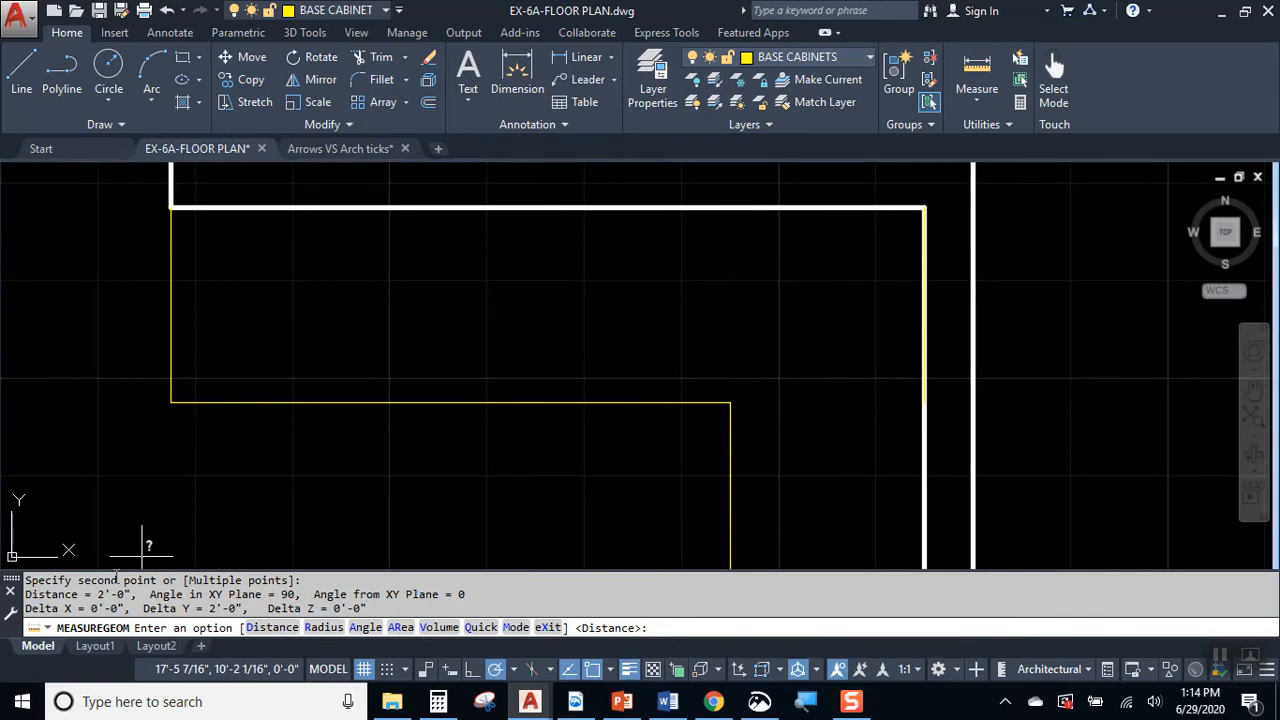
{"action": "left_click_drag", "start_coordinate": [146, 597], "coordinate": [80, 590]}
{"action": "key", "text": "Escape"}
{"action": "key", "text": "Escape"}
Step: Move the vertical end line of the upper base cabinet 3" right, away from the bedroom door jamb
{"action": "left_click", "coordinate": [208, 437]}
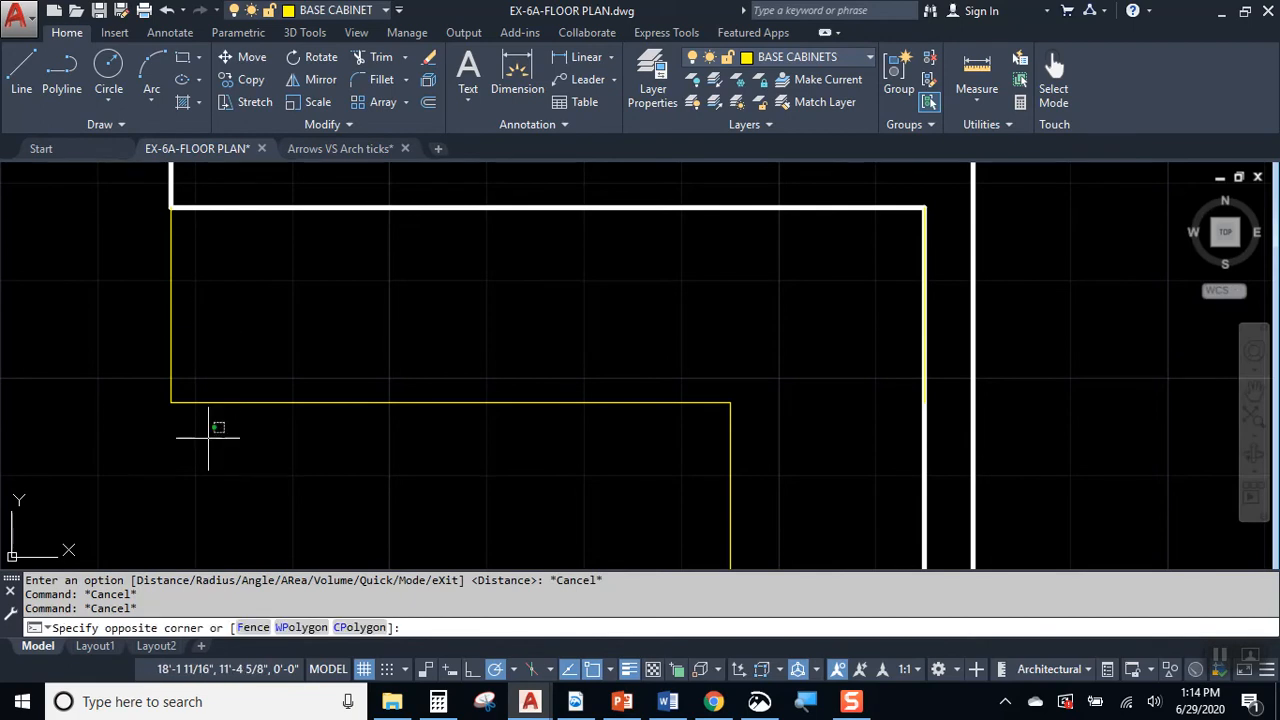
{"action": "left_click", "coordinate": [225, 466]}
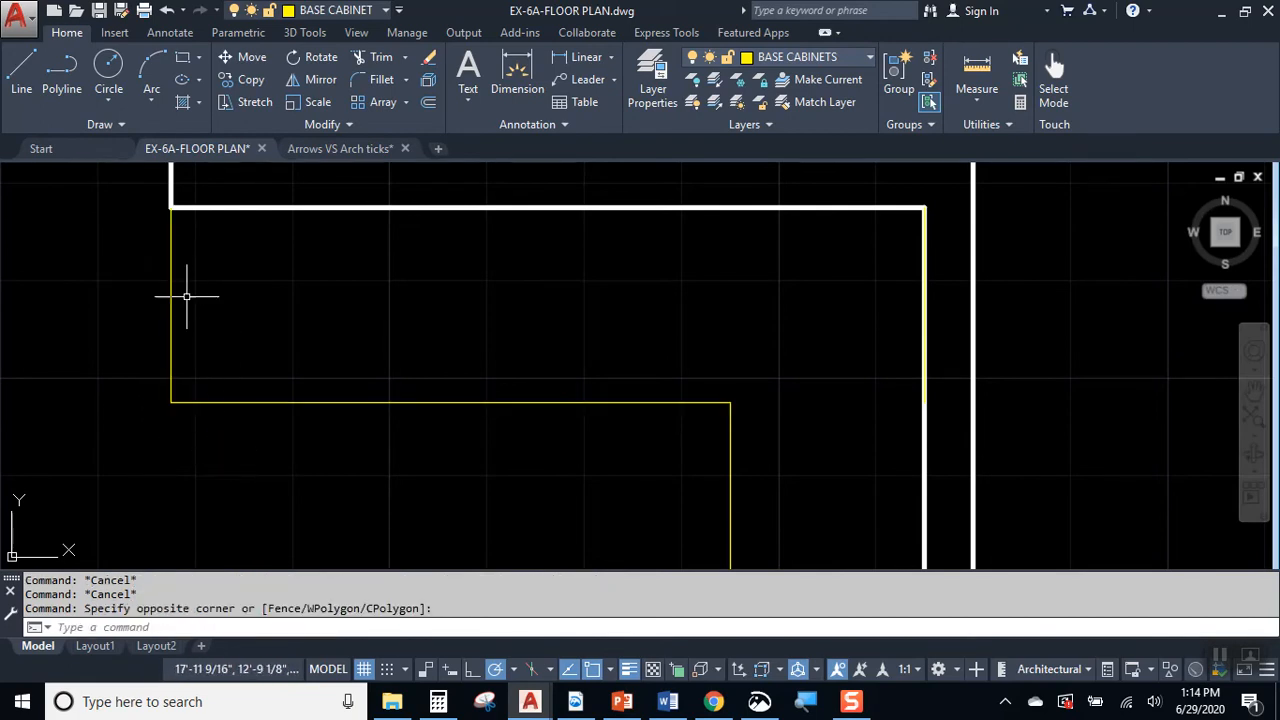
{"action": "left_click", "coordinate": [197, 321]}
{"action": "left_click", "coordinate": [121, 277]}
{"action": "type", "text": "m"}
{"action": "key", "text": "Return"}
{"action": "left_click", "coordinate": [251, 322]}
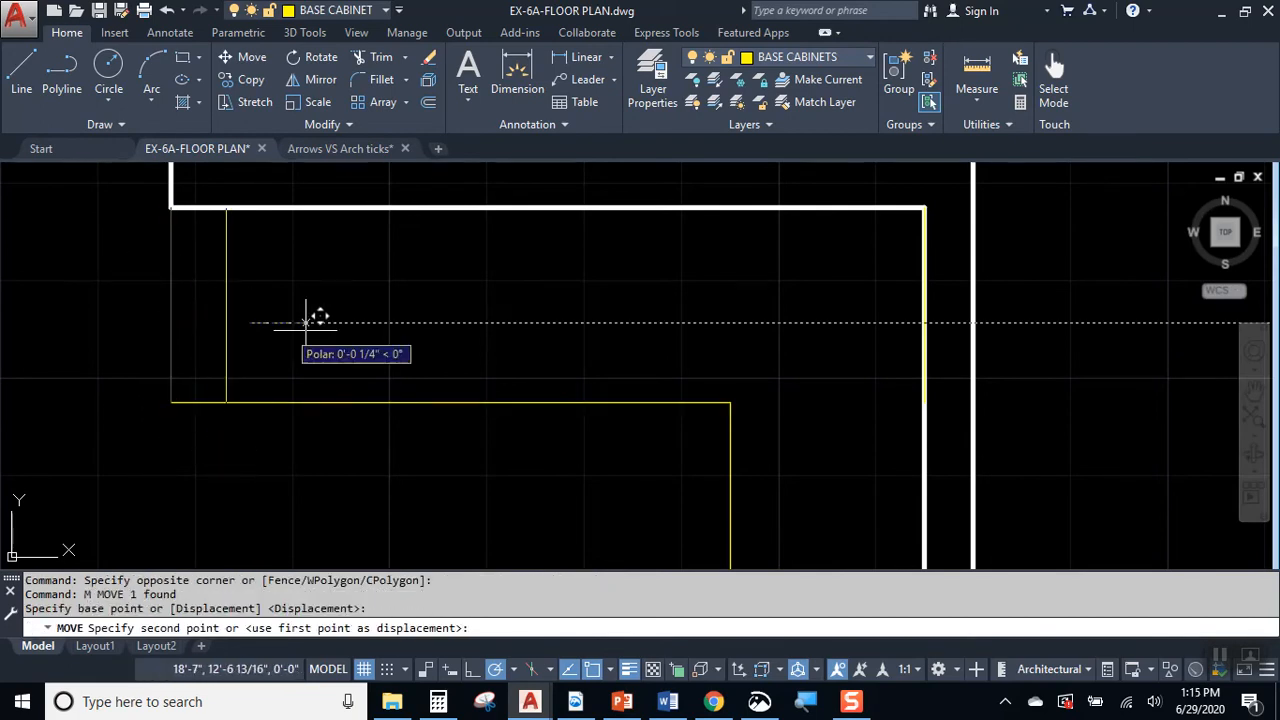
{"action": "type", "text": "3"}
{"action": "key", "text": "Return"}
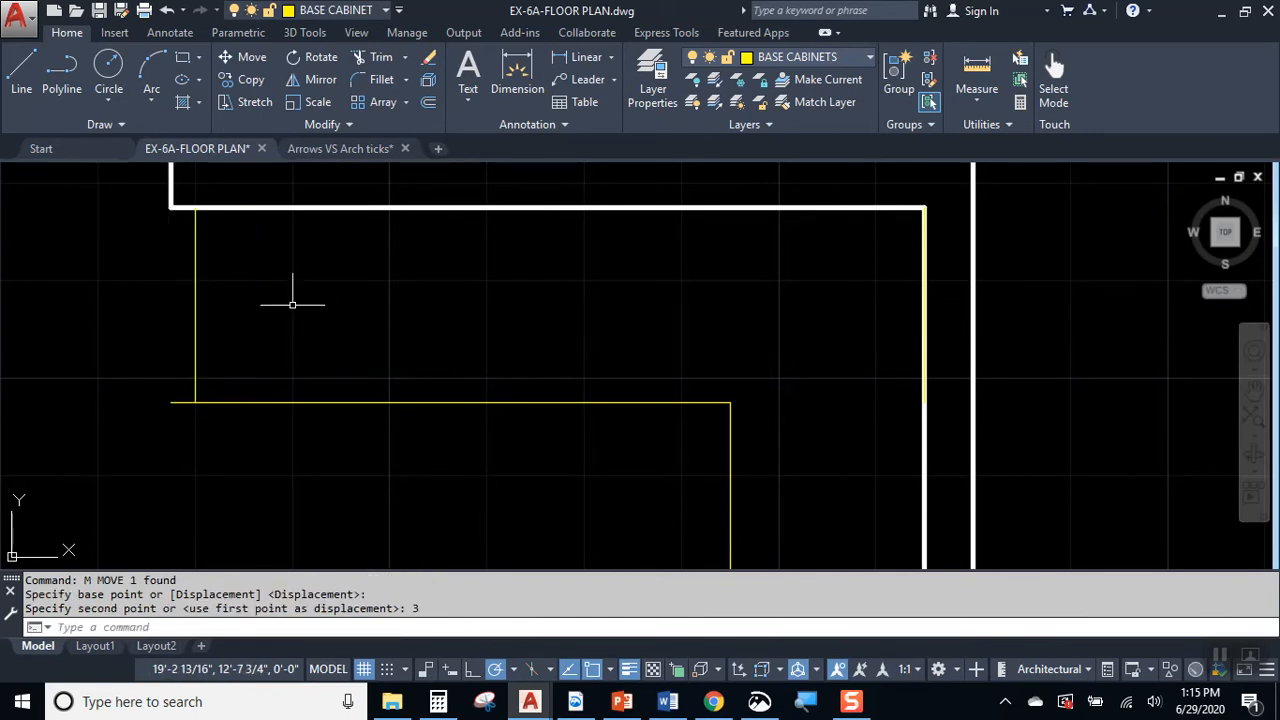
Step: Shorten the upper cabinet's horizontal front line so its left end meets the bottom of the vertical end line
{"action": "left_click", "coordinate": [178, 394]}
{"action": "left_click", "coordinate": [171, 407]}
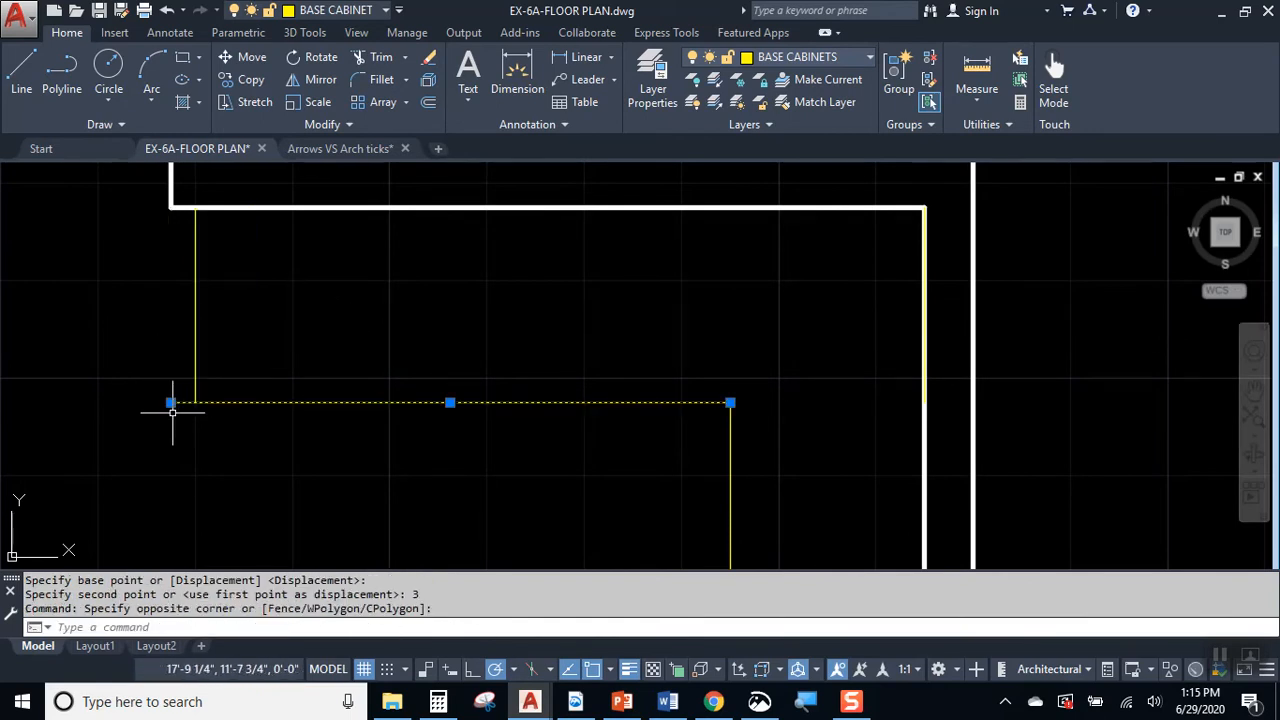
{"action": "scroll", "coordinate": [178, 412], "scroll_direction": "up", "scroll_amount": 5}
{"action": "left_click", "coordinate": [152, 389]}
{"action": "left_click", "coordinate": [214, 389]}
{"action": "key", "text": "Escape"}
{"action": "scroll", "coordinate": [360, 315], "scroll_direction": "down", "scroll_amount": 3}
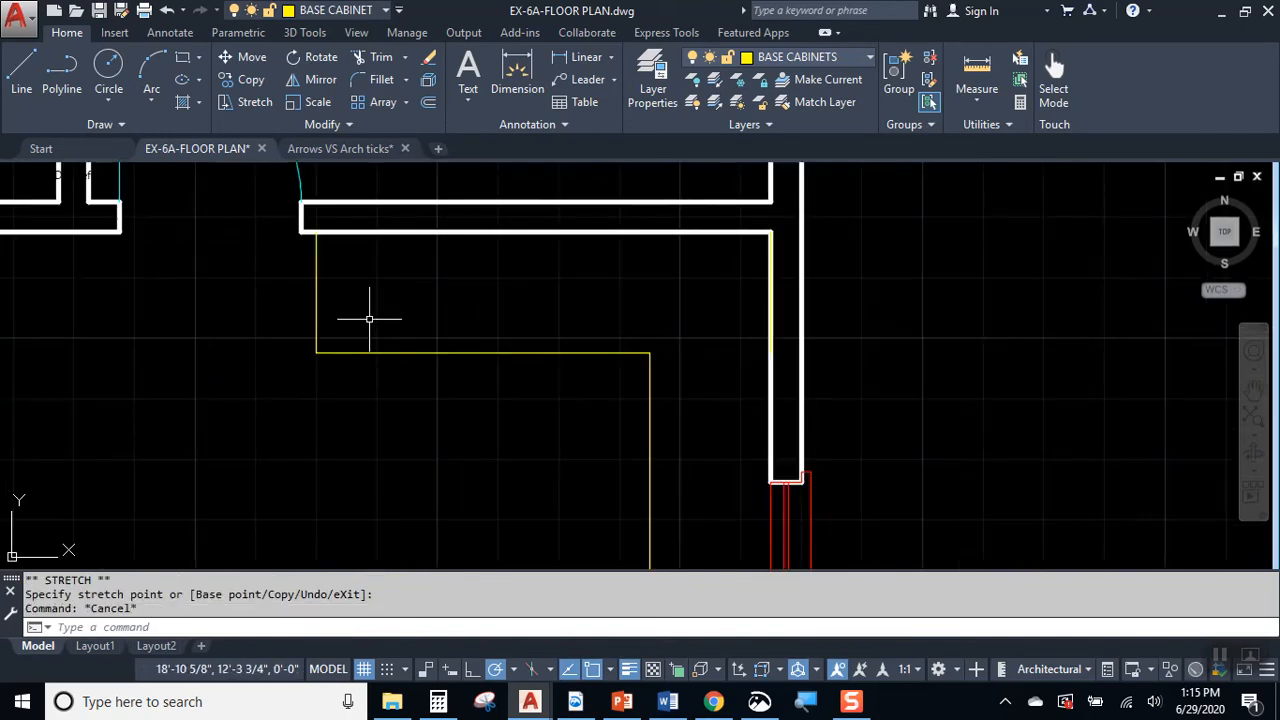
Step: Check the dashed wall cabinets on either side of the kitchen window in the Snip & Sketch floor plan, then return to AutoCAD
{"action": "scroll", "coordinate": [436, 300], "scroll_direction": "down", "scroll_amount": 4}
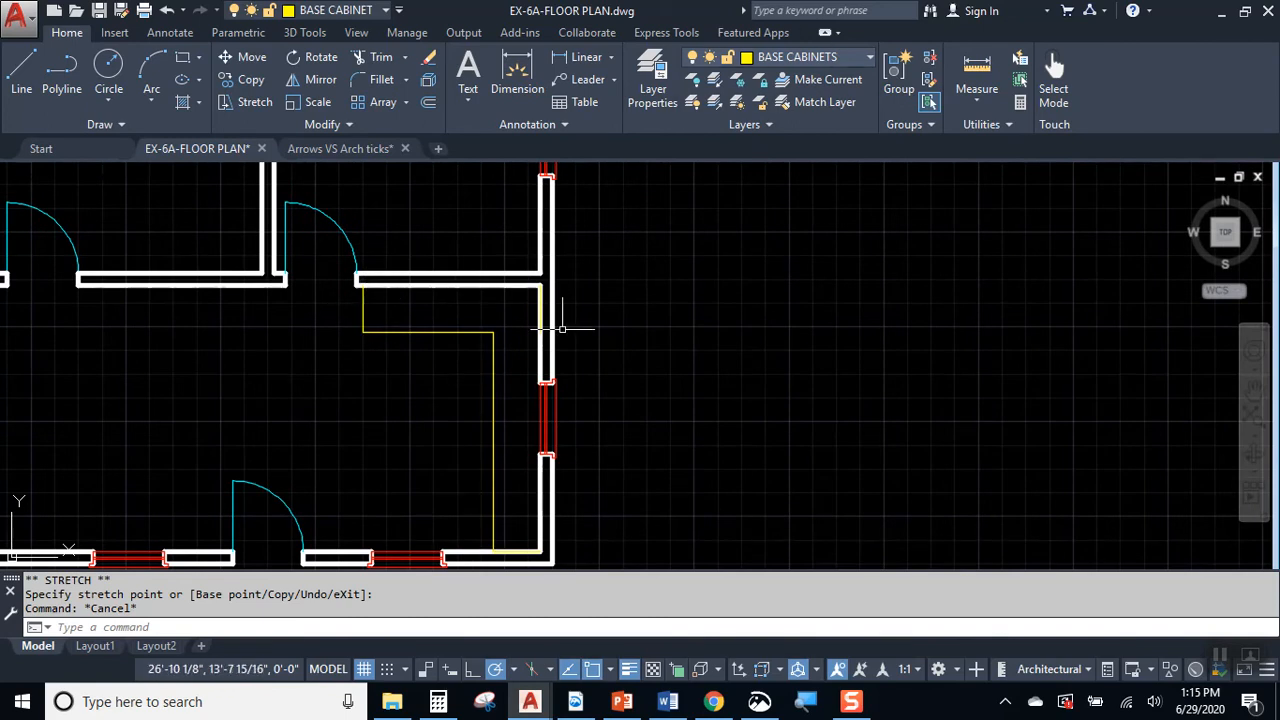
{"action": "left_click", "coordinate": [759, 702]}
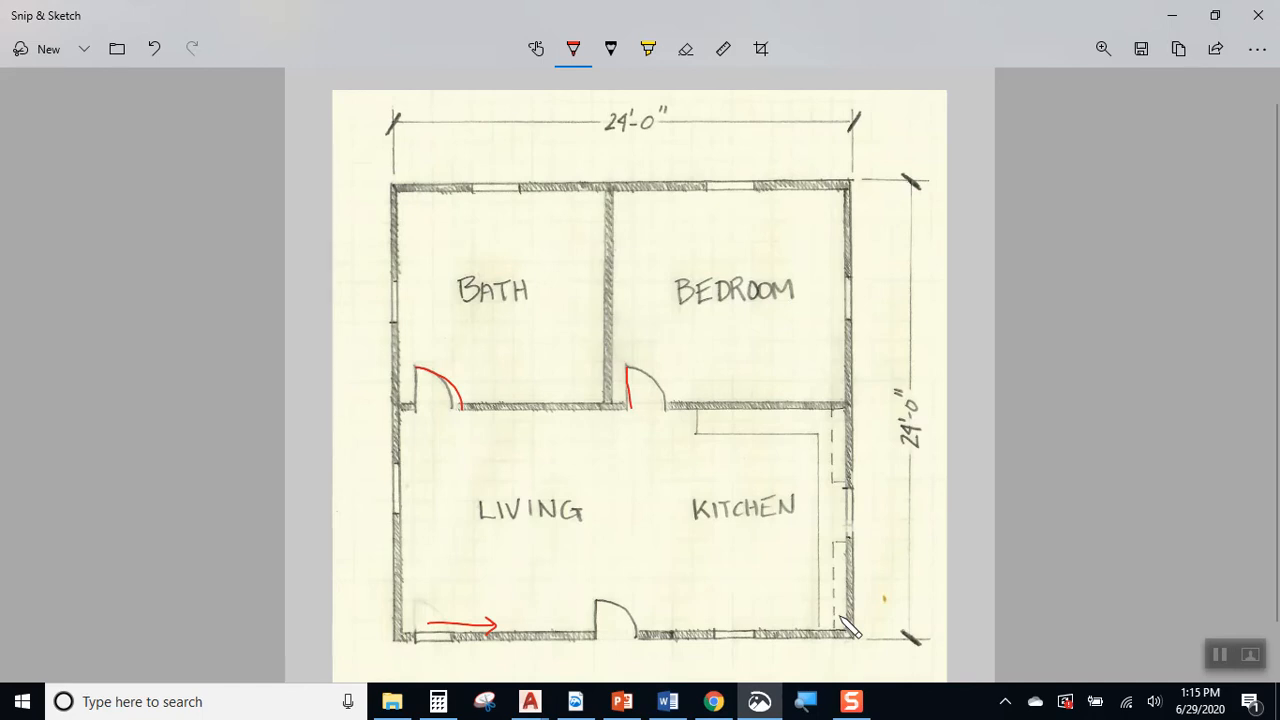
{"action": "left_click", "coordinate": [1172, 15]}
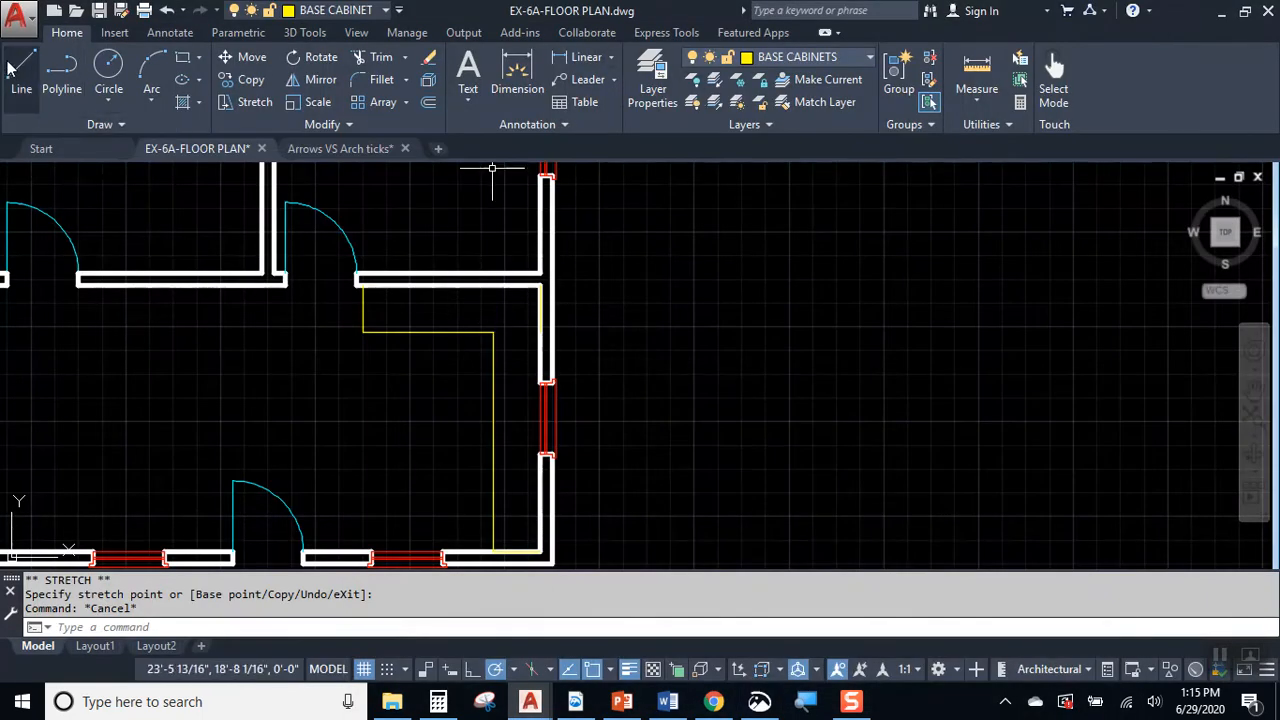
Step: Create a new layer named WALL CABINET
{"action": "left_click", "coordinate": [653, 75]}
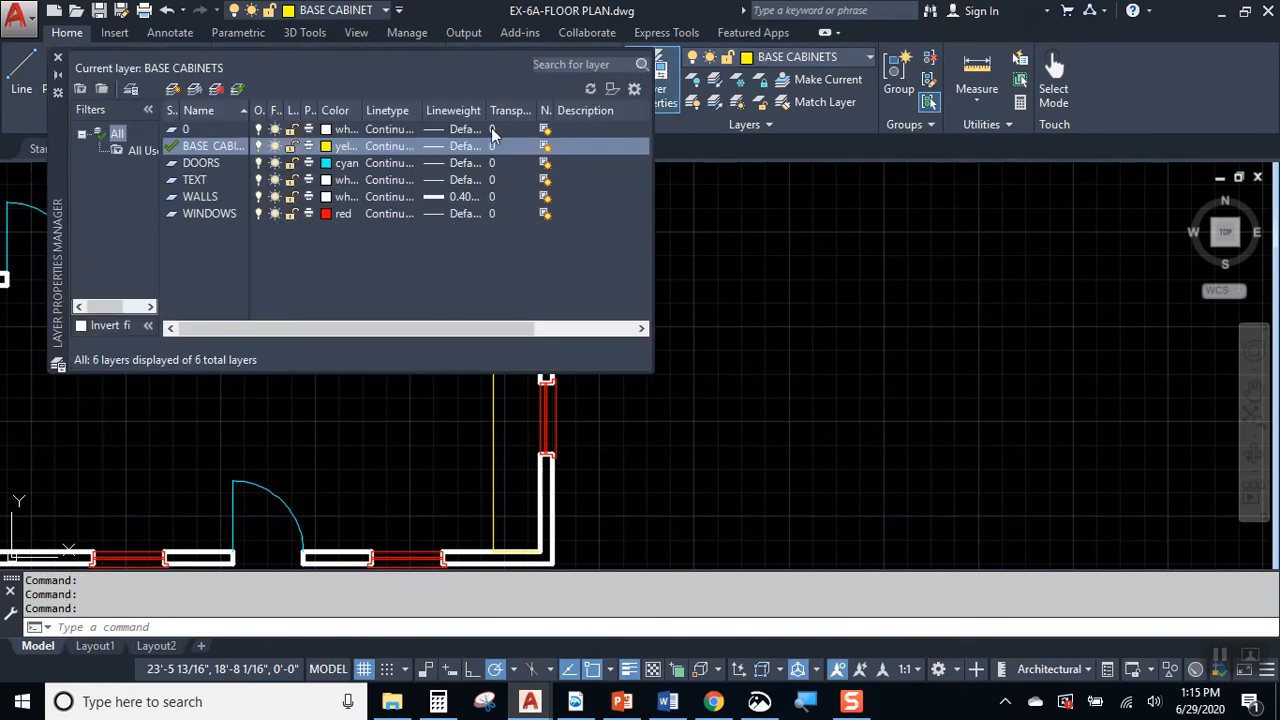
{"action": "left_click", "coordinate": [174, 88]}
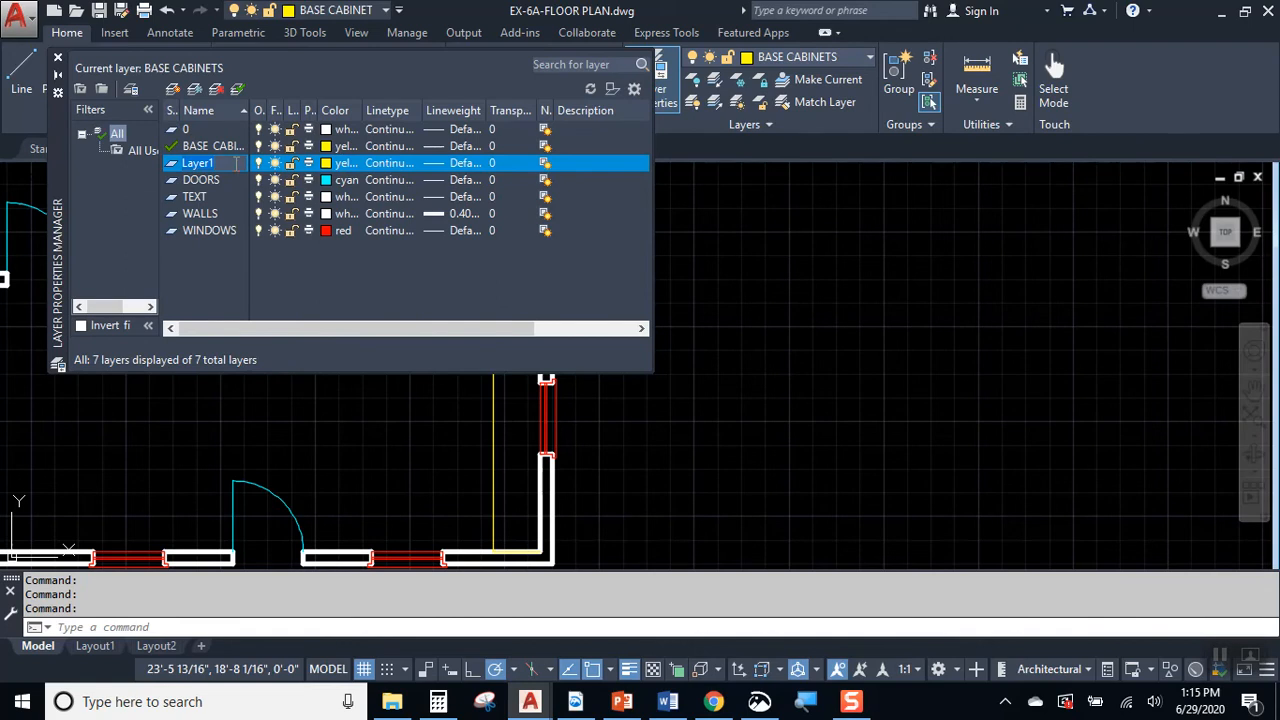
{"action": "type", "text": "WAQLL CQABINE"}
{"action": "key", "text": "BackSpace"}
{"action": "key", "text": "BackSpace"}
{"action": "key", "text": "BackSpace"}
{"action": "key", "text": "Return"}
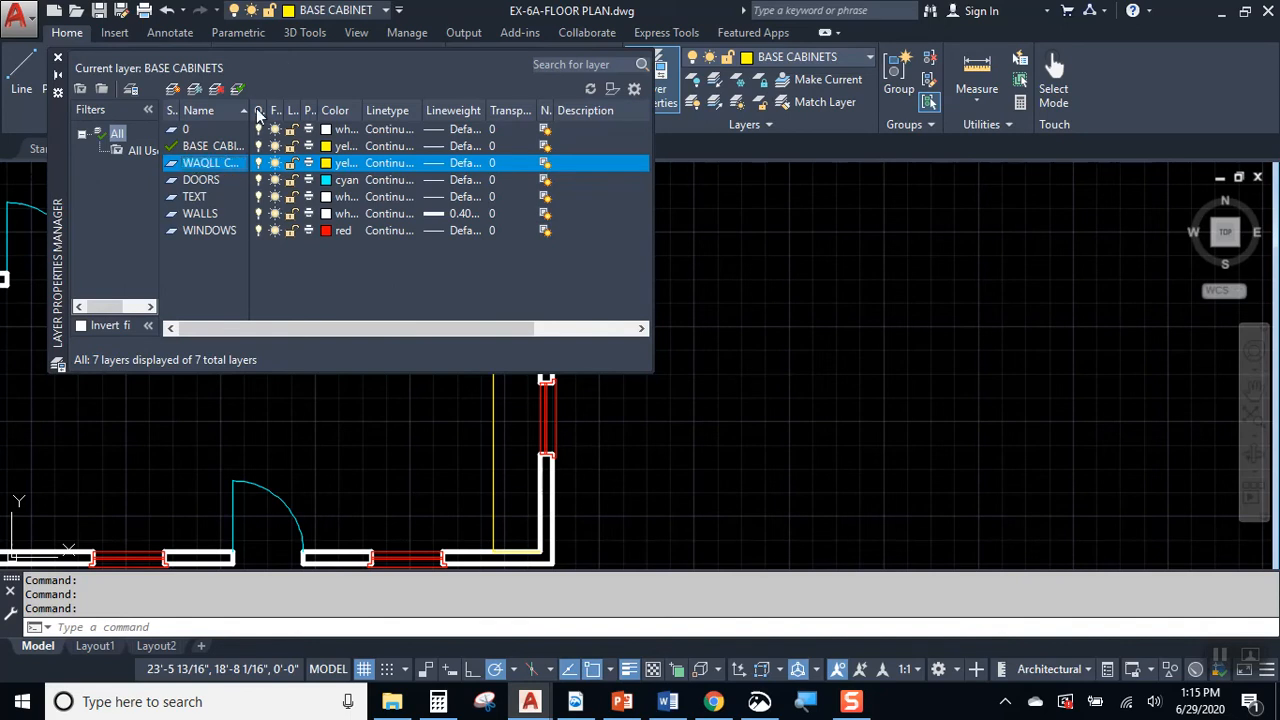
{"action": "left_click_drag", "start_coordinate": [250, 101], "coordinate": [288, 110]}
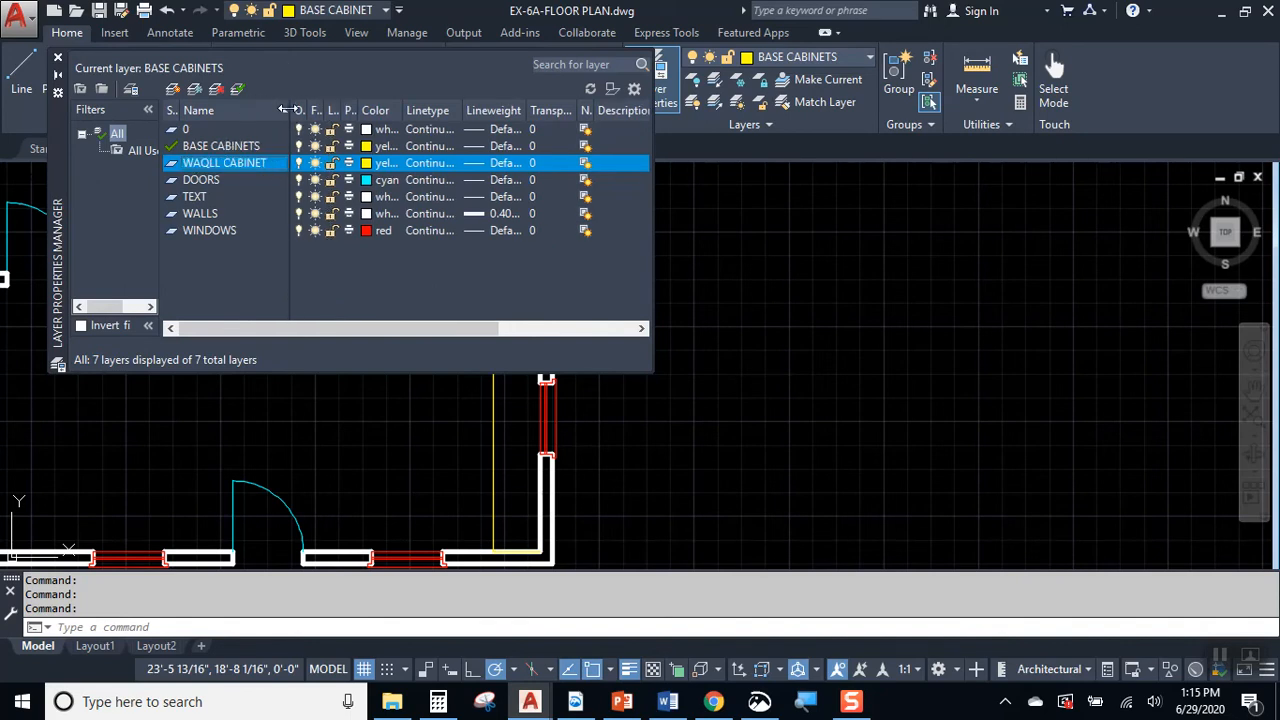
{"action": "left_click", "coordinate": [233, 166]}
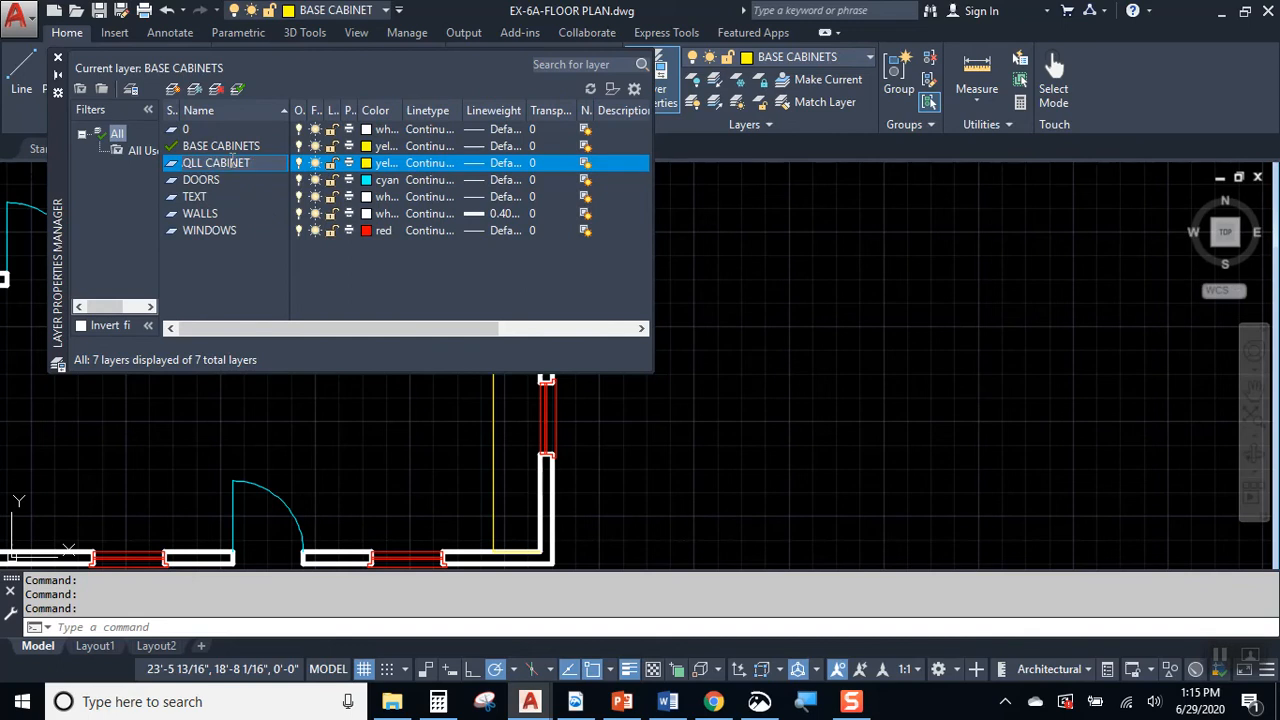
{"action": "key", "text": "BackSpace"}
{"action": "key", "text": "Return"}
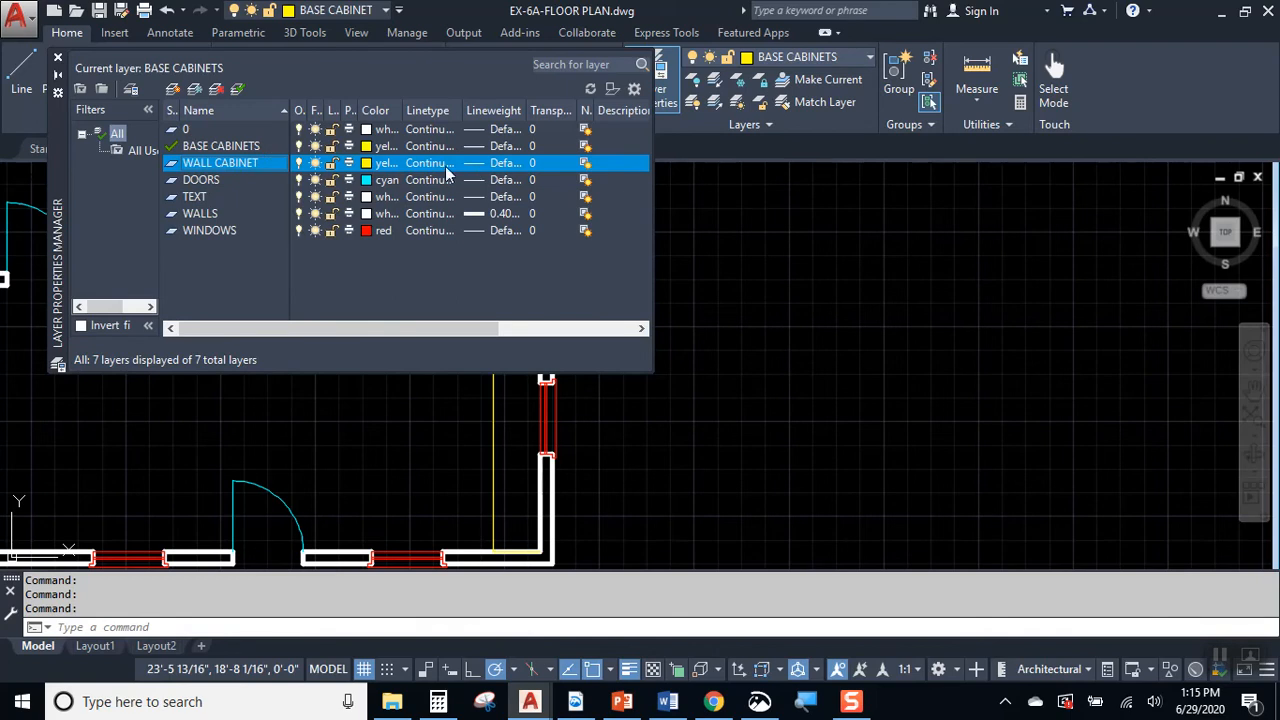
Step: Load the HIDDENX2 linetype and assign it to the WALL CABINET layer
{"action": "left_click", "coordinate": [438, 163]}
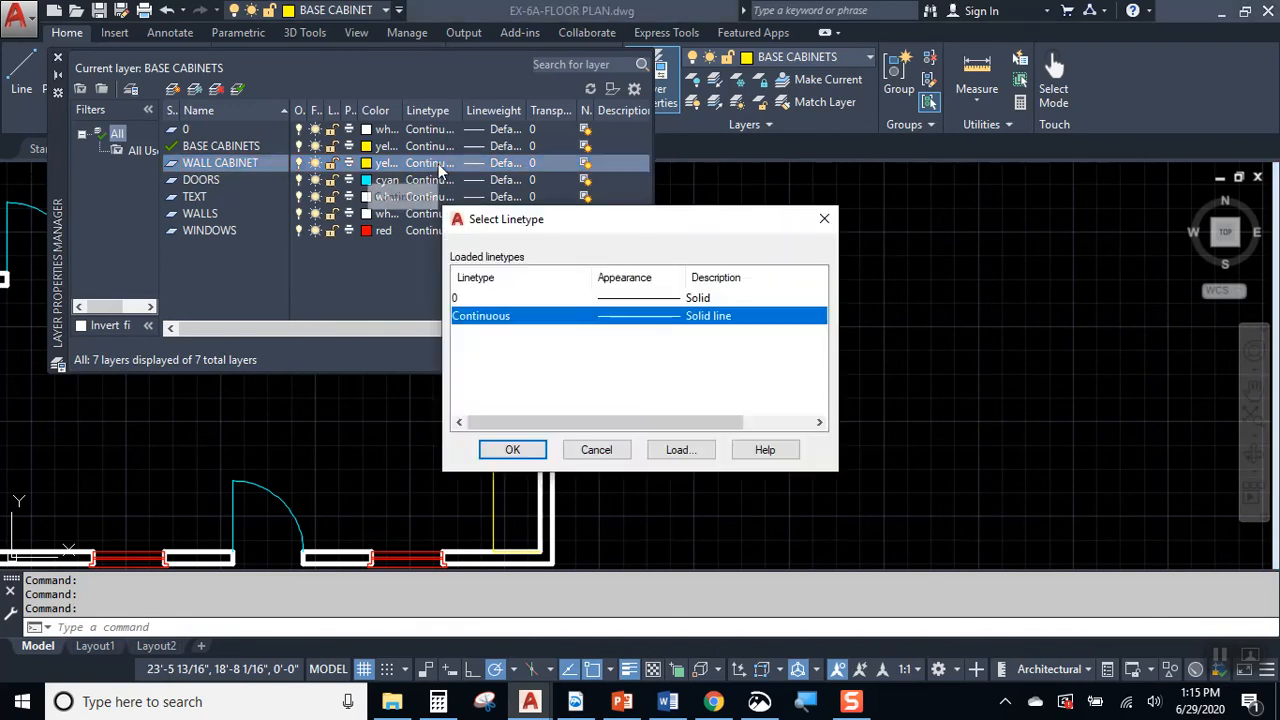
{"action": "left_click", "coordinate": [684, 455]}
{"action": "left_click", "coordinate": [514, 369]}
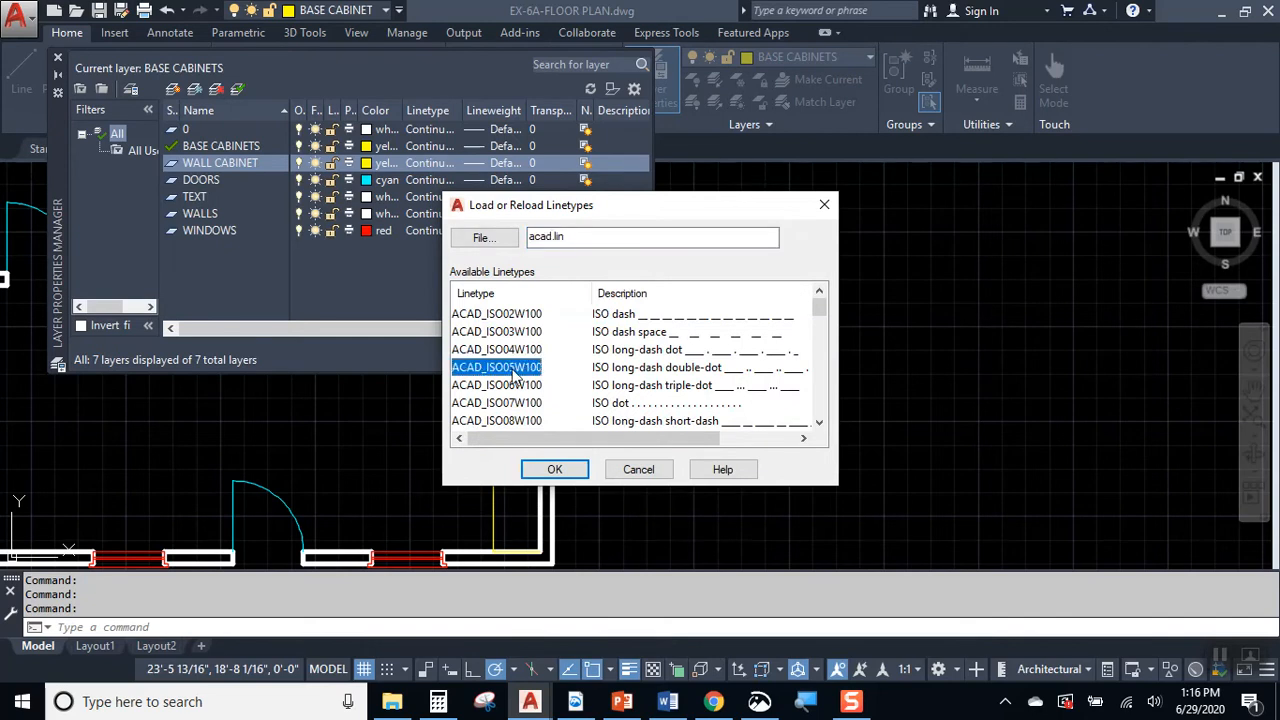
{"action": "key", "text": "h"}
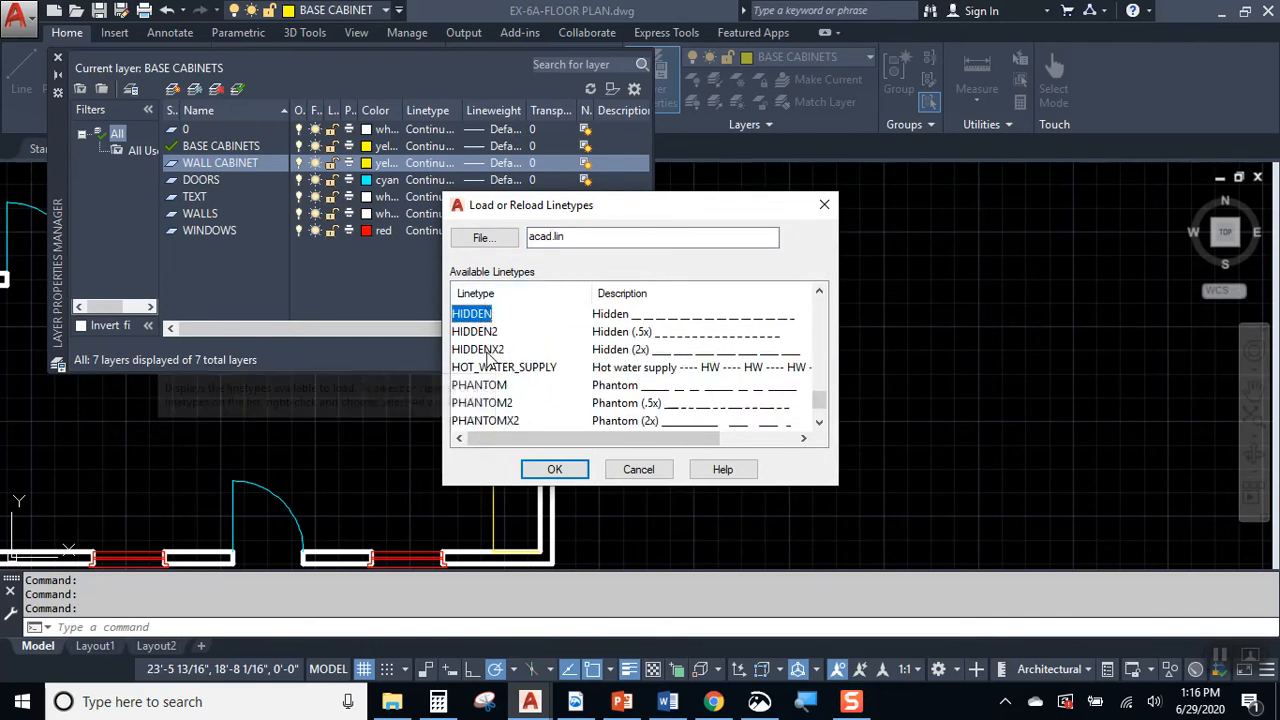
{"action": "left_click", "coordinate": [489, 352]}
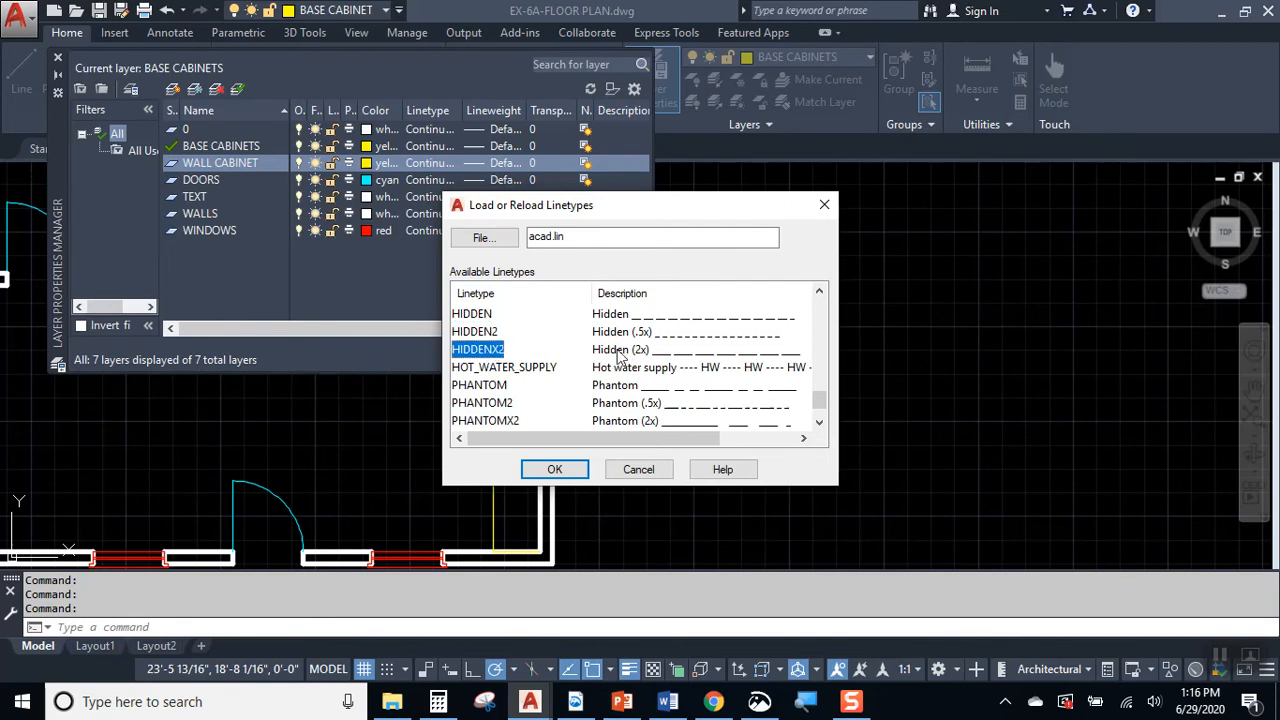
{"action": "left_click", "coordinate": [556, 470]}
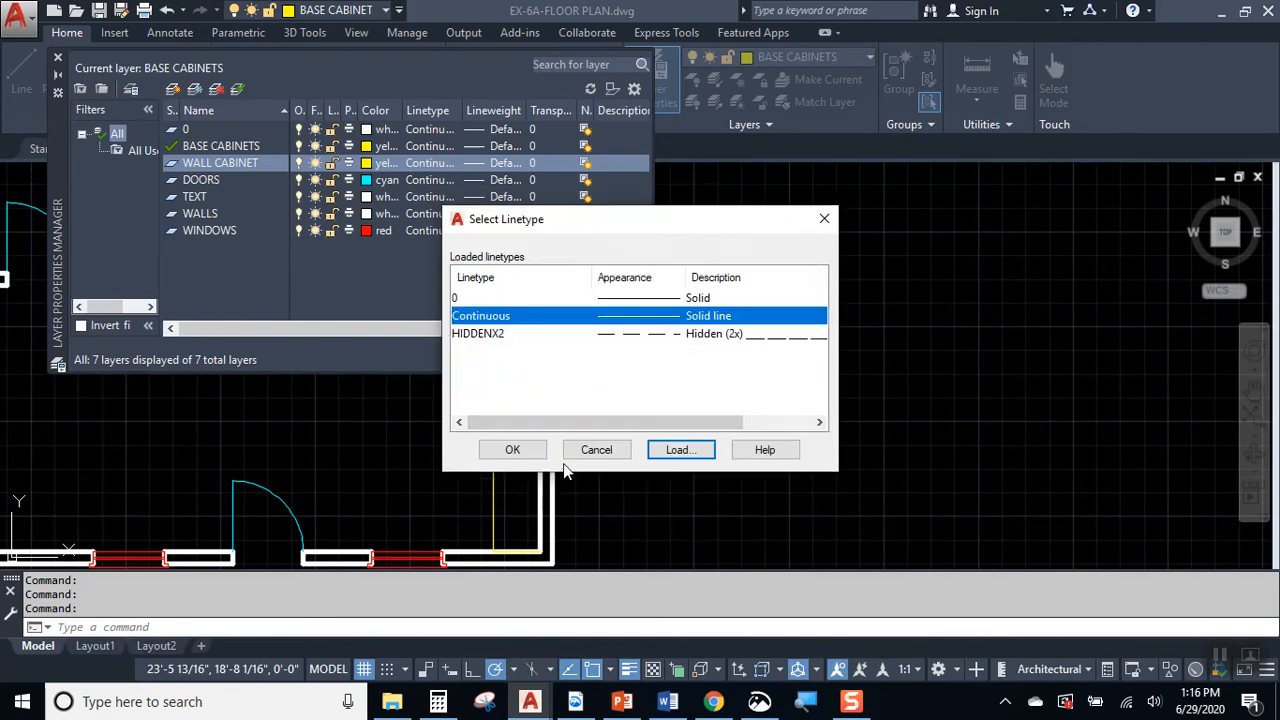
{"action": "left_click", "coordinate": [503, 338]}
{"action": "left_click", "coordinate": [512, 449]}
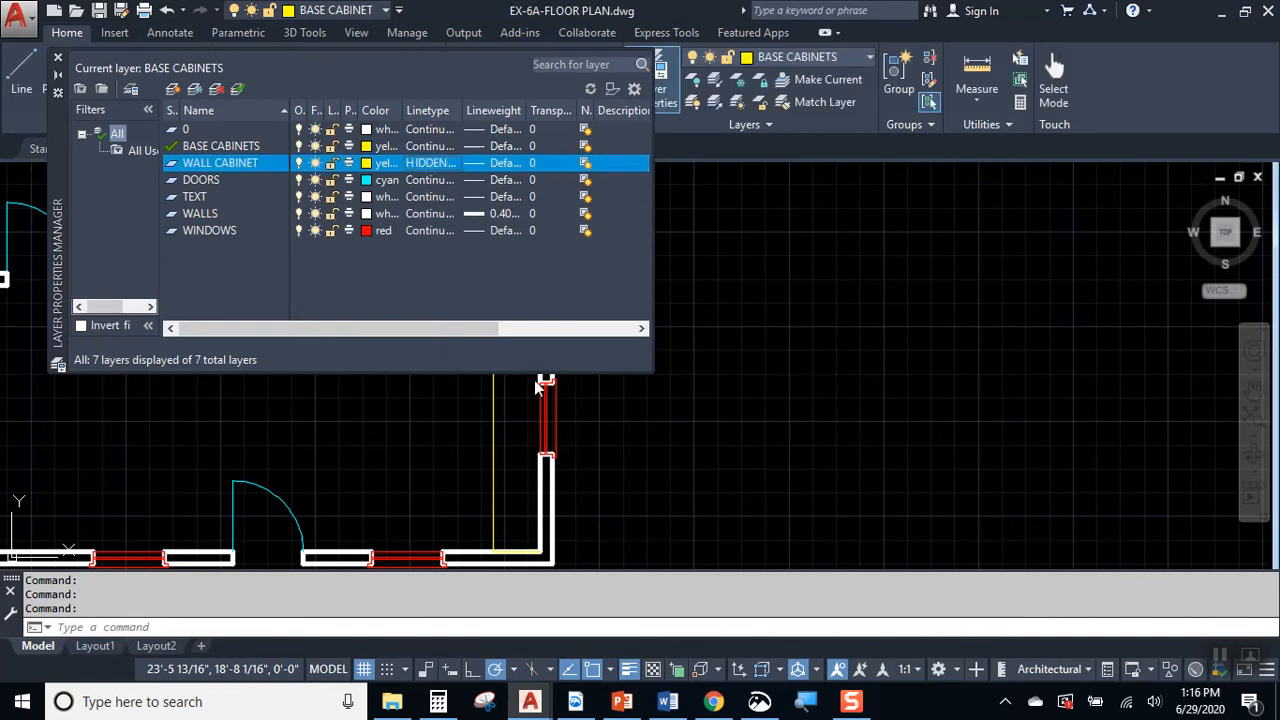
{"action": "left_click", "coordinate": [58, 60]}
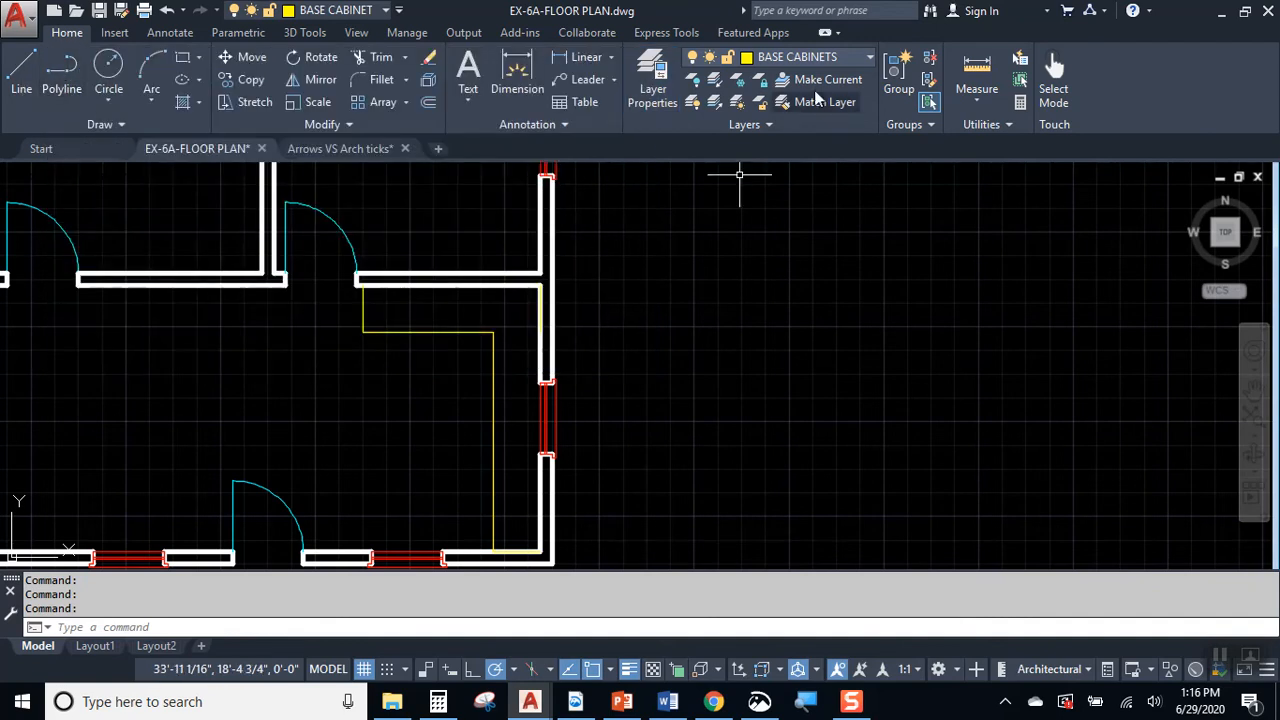
Step: Make WALL CABINET current and draw a line from the kitchen's upper-right inner corner 1' left, then straight down to the lower wall
{"action": "left_click", "coordinate": [819, 59]}
{"action": "left_click", "coordinate": [796, 171]}
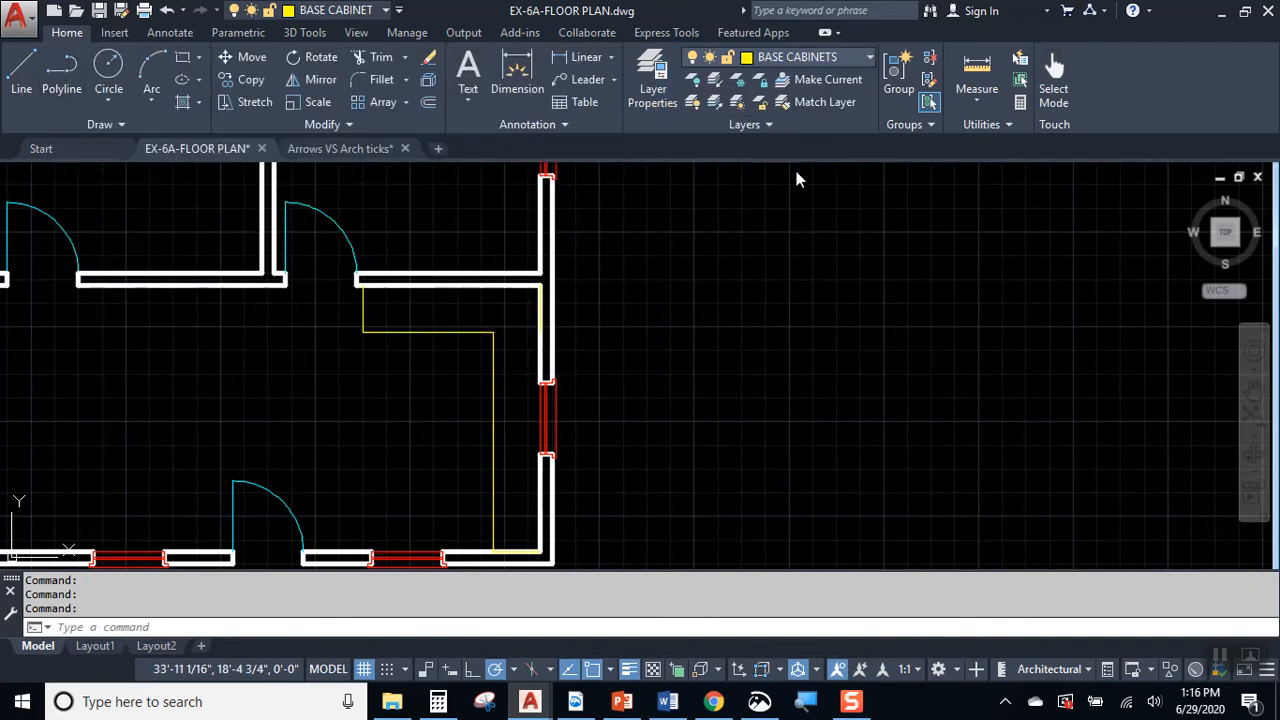
{"action": "left_click", "coordinate": [21, 75]}
{"action": "scroll", "coordinate": [554, 313], "scroll_direction": "up", "scroll_amount": 2}
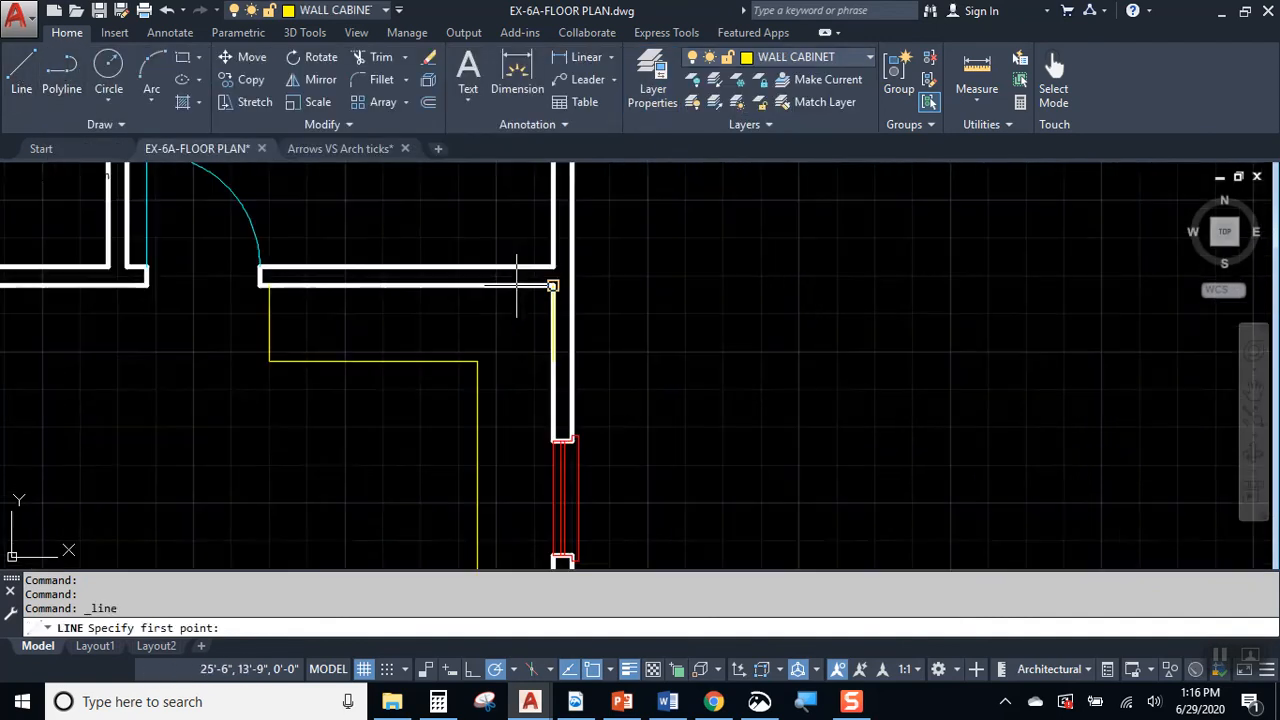
{"action": "left_click", "coordinate": [552, 286]}
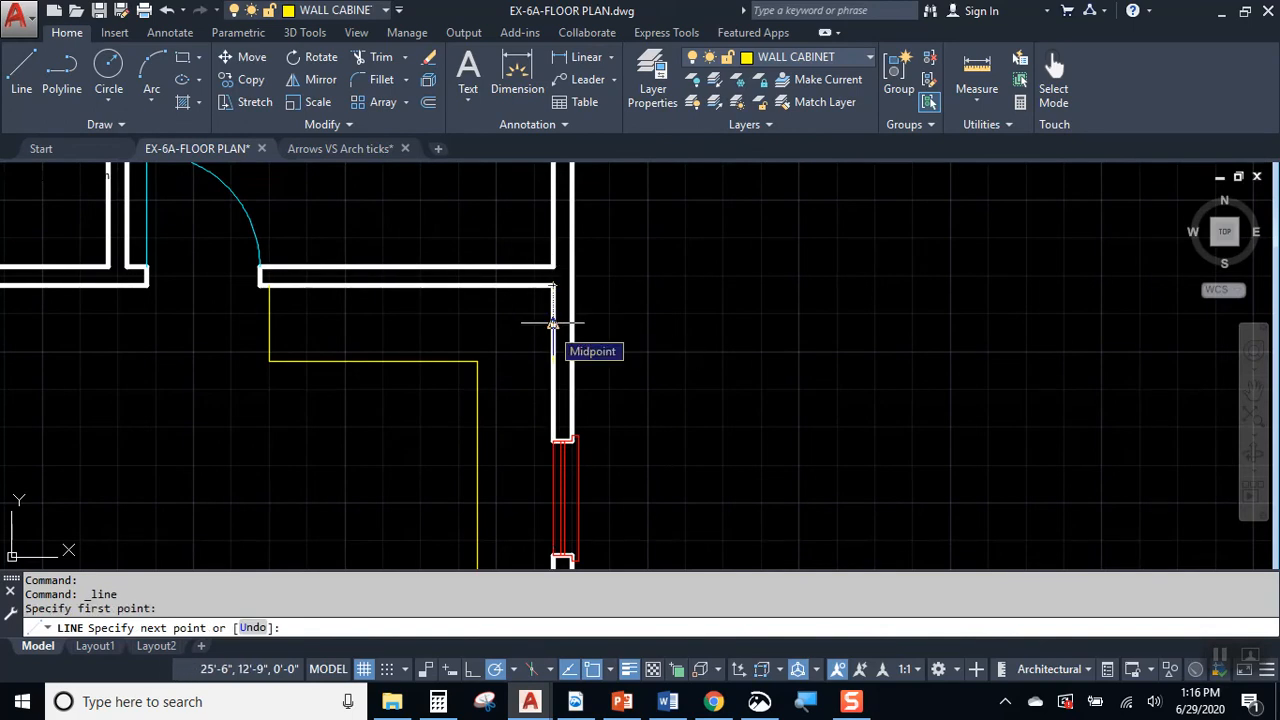
{"action": "type", "text": "'"}
{"action": "key", "text": "Return"}
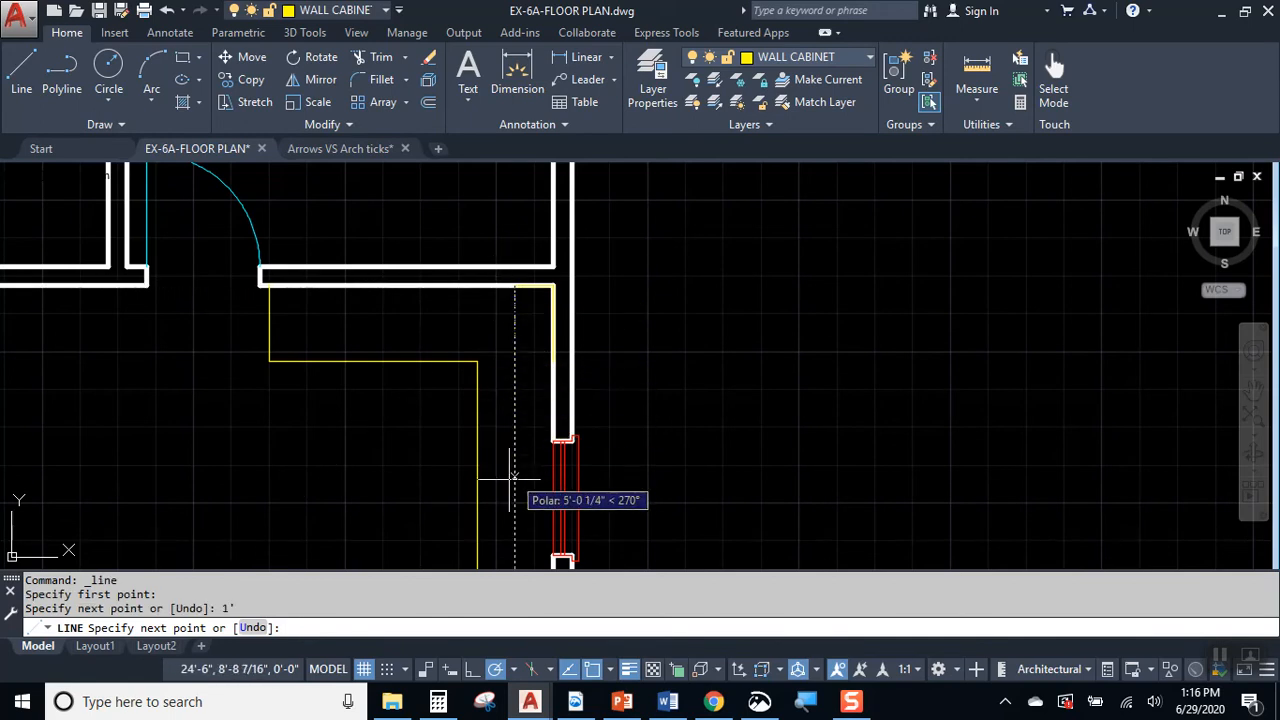
{"action": "scroll", "coordinate": [514, 476], "scroll_direction": "down", "scroll_amount": 3}
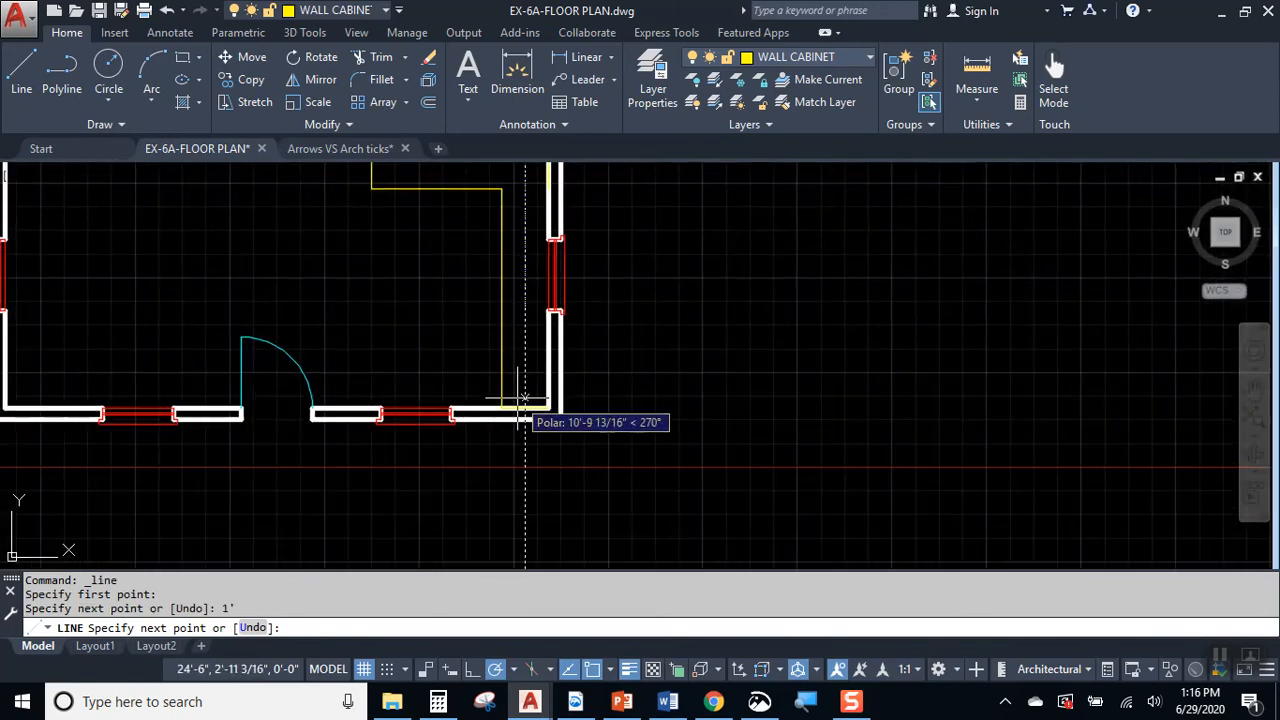
{"action": "left_click", "coordinate": [523, 405]}
{"action": "key", "text": "Return"}
{"action": "middle_click_drag", "start_coordinate": [589, 289], "coordinate": [598, 413]}
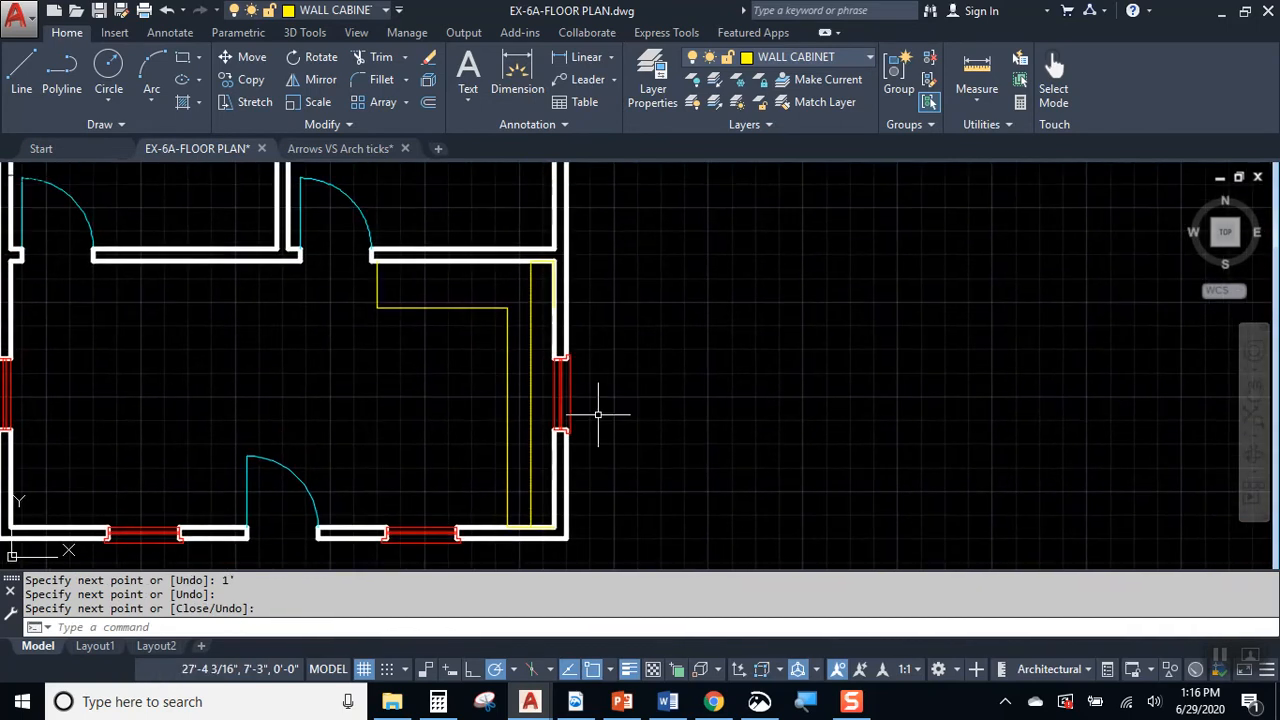
Step: Draw a horizontal line from the inner corner of the right-hand kitchen window's upper jamb to the wall cabinet's front line
{"action": "scroll", "coordinate": [638, 368], "scroll_direction": "up", "scroll_amount": 2}
{"action": "middle_click_drag", "start_coordinate": [588, 337], "coordinate": [658, 343]}
{"action": "scroll", "coordinate": [567, 343], "scroll_direction": "up", "scroll_amount": 2}
{"action": "scroll", "coordinate": [563, 369], "scroll_direction": "down", "scroll_amount": 2}
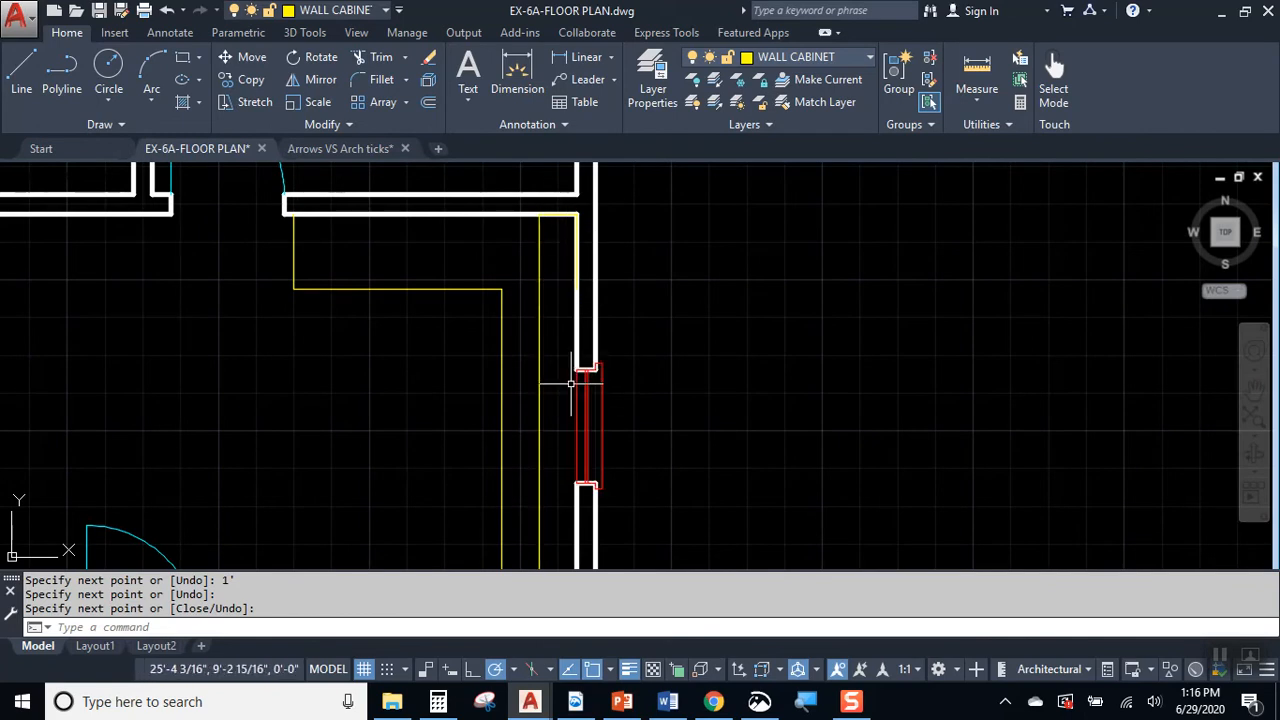
{"action": "key", "text": "Return"}
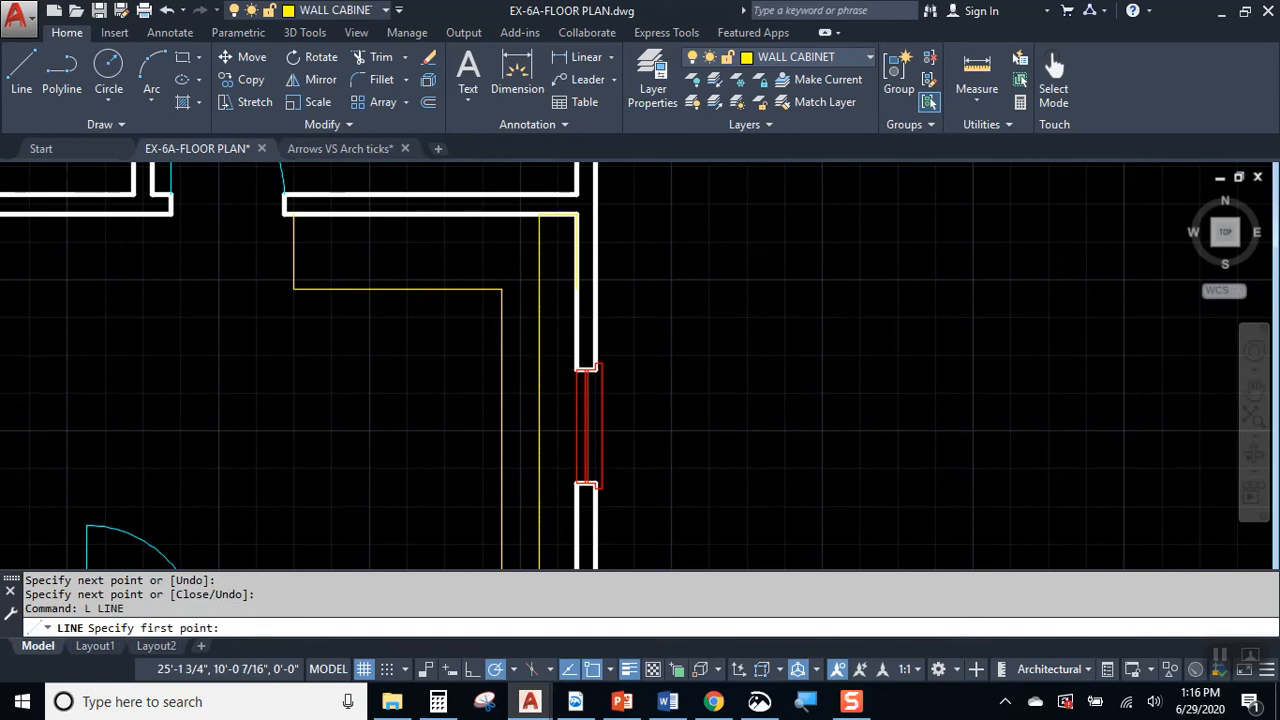
{"action": "scroll", "coordinate": [543, 357], "scroll_direction": "up", "scroll_amount": 4}
{"action": "left_click", "coordinate": [594, 389]}
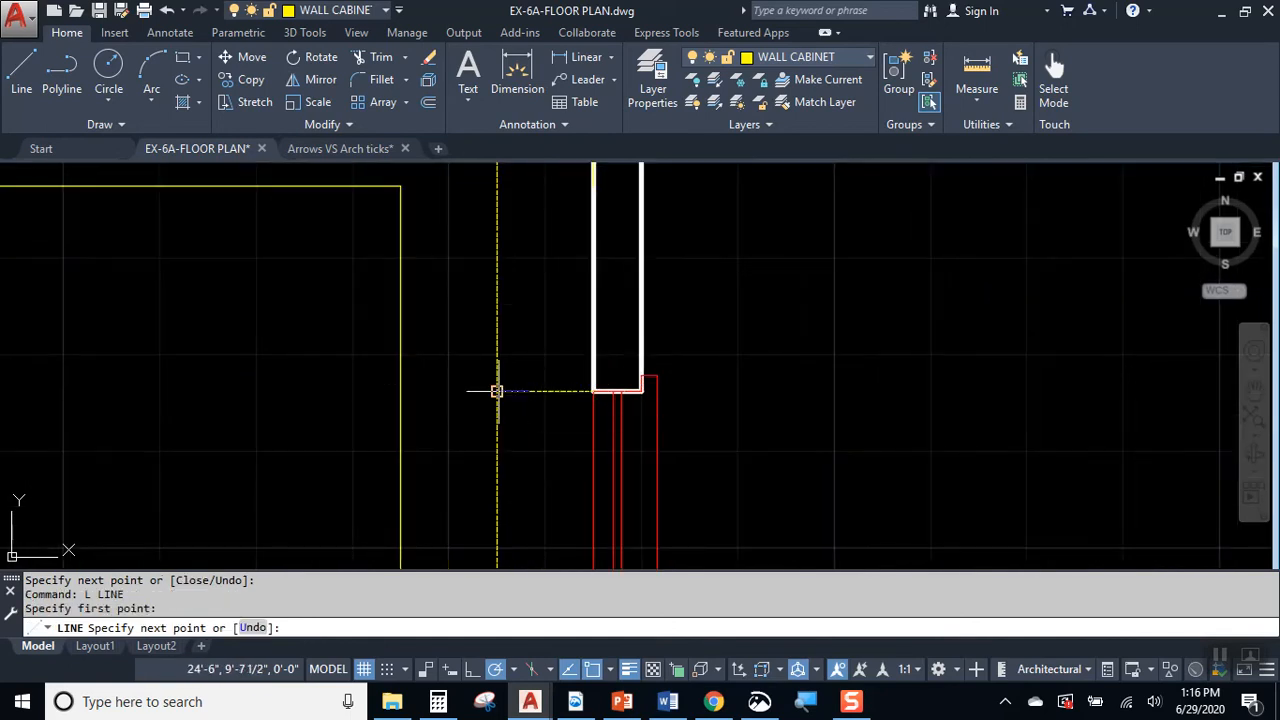
{"action": "left_click", "coordinate": [497, 391]}
{"action": "key", "text": "Return"}
Step: Draw a matching horizontal line from the same window's lower jamb corner to the wall cabinet's front line
{"action": "middle_click_drag", "start_coordinate": [573, 504], "coordinate": [594, 260]}
{"action": "key", "text": "Return"}
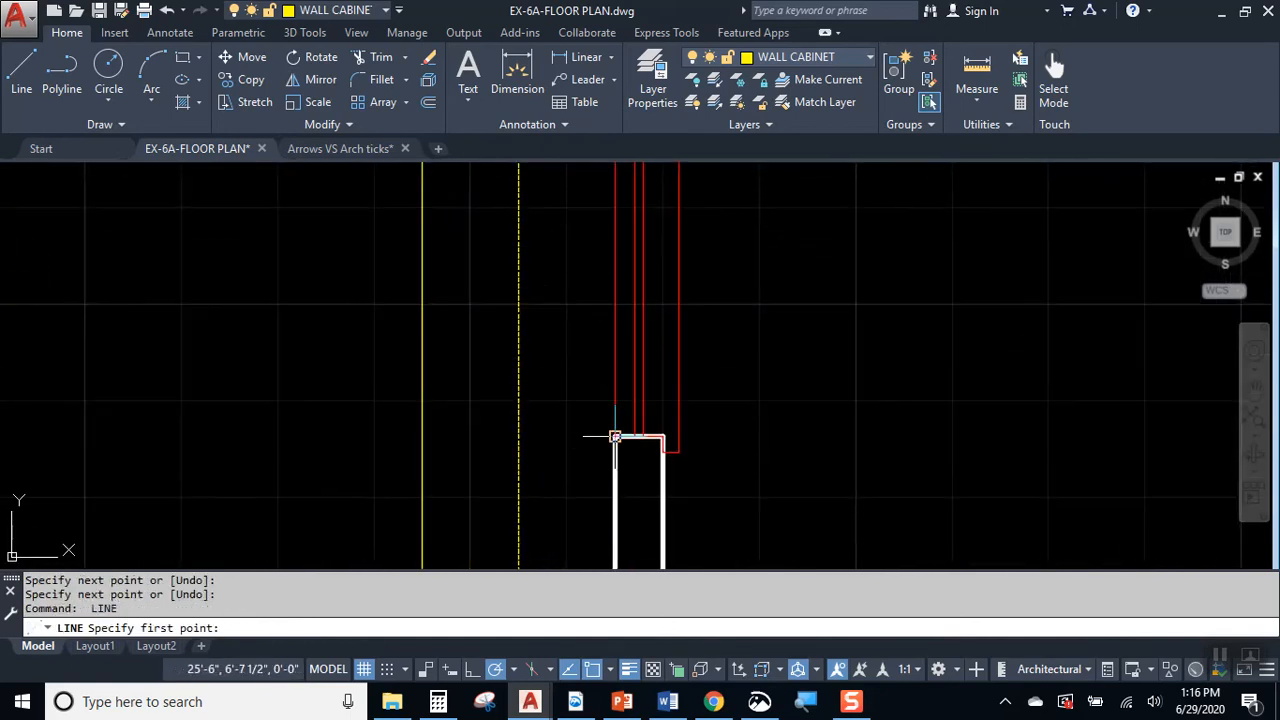
{"action": "left_click", "coordinate": [614, 437]}
{"action": "left_click", "coordinate": [518, 436]}
{"action": "key", "text": "Escape"}
{"action": "scroll", "coordinate": [551, 463], "scroll_direction": "down", "scroll_amount": 3}
{"action": "type", "text": "tr"}
{"action": "key", "text": "Return"}
{"action": "type", "text": "tr"}
{"action": "key", "text": "Return"}
{"action": "left_click", "coordinate": [537, 369]}
{"action": "left_click", "coordinate": [510, 356]}
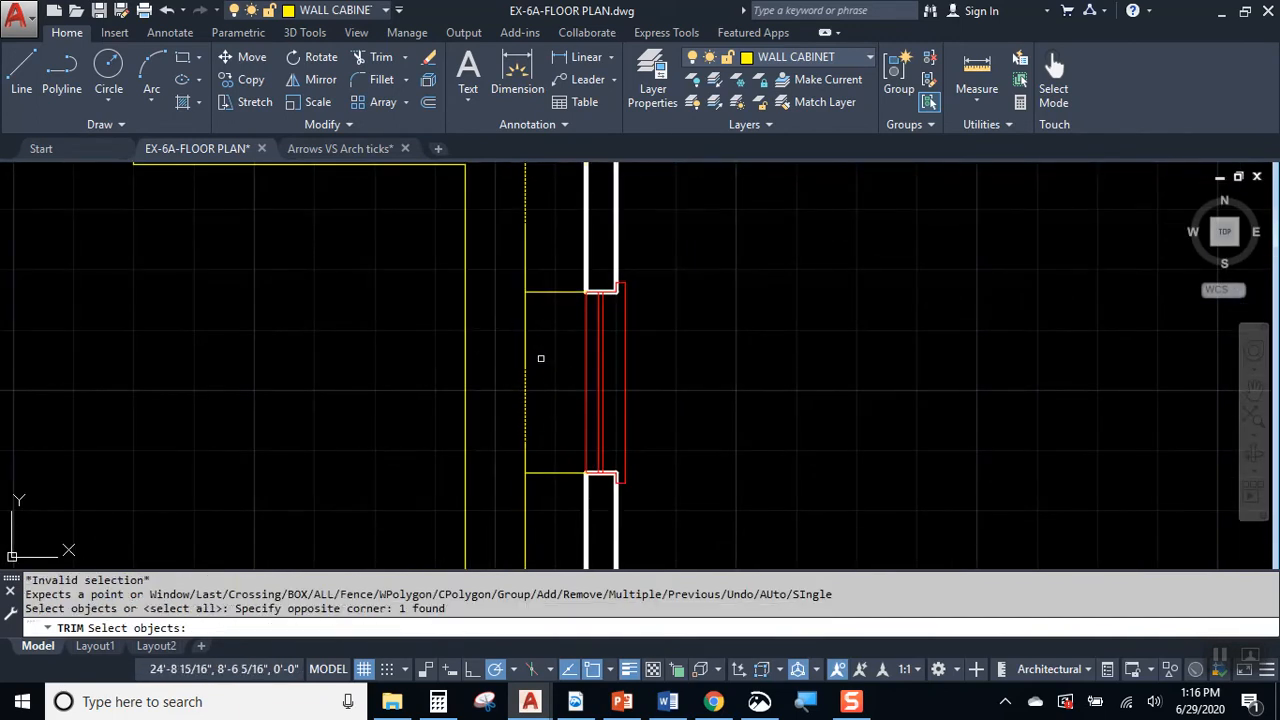
{"action": "key", "text": "Escape"}
Step: Move the short cabinet line at the window's upper jamb 3" straight up
{"action": "left_click", "coordinate": [545, 291]}
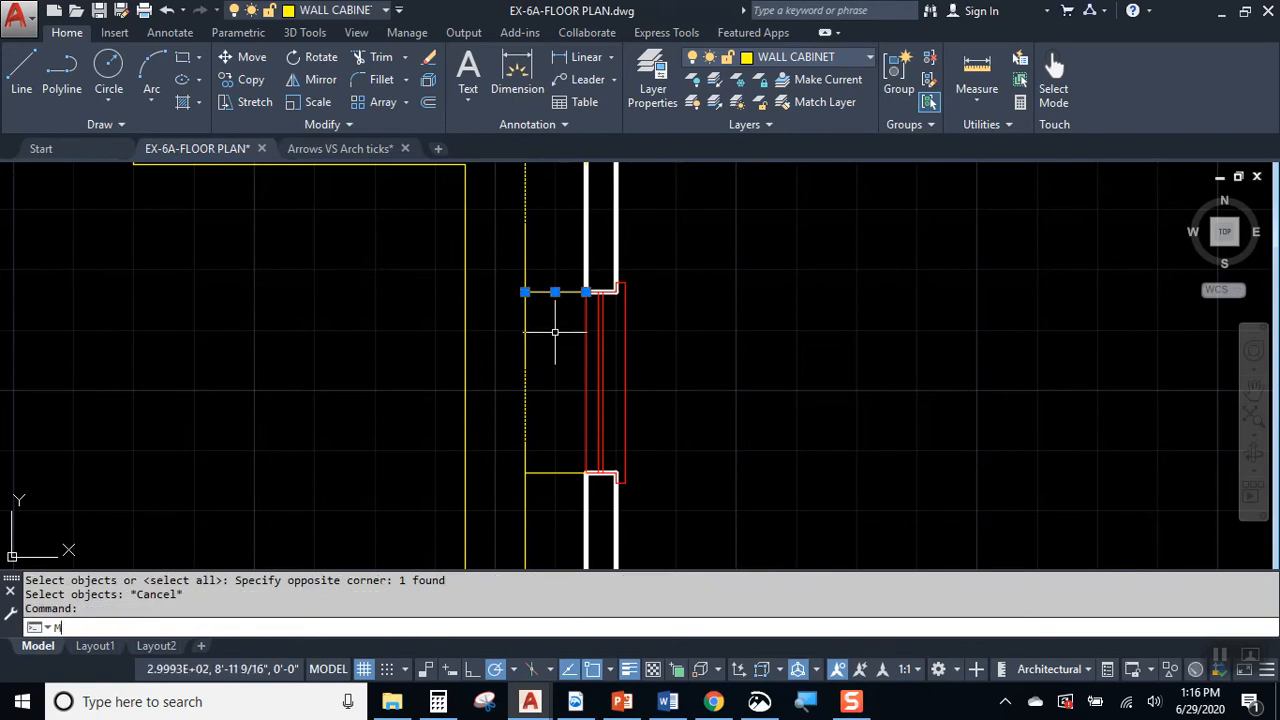
{"action": "key", "text": "Return"}
{"action": "left_click", "coordinate": [562, 356]}
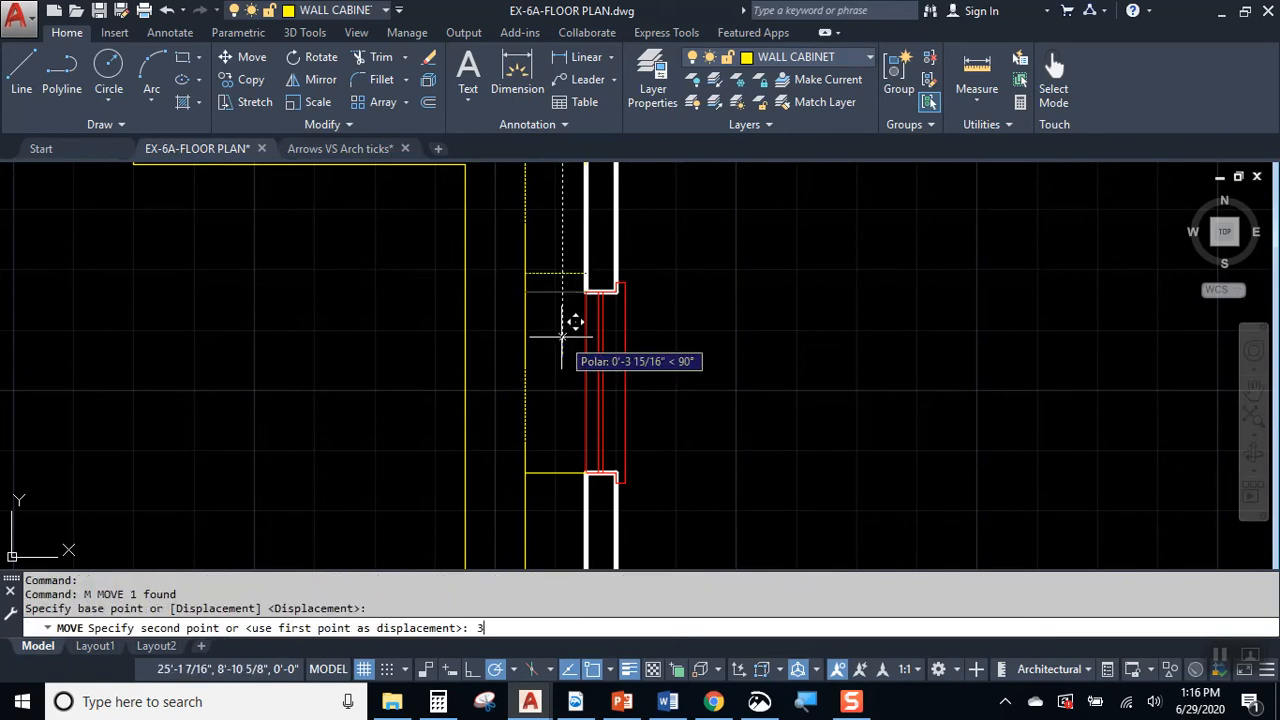
{"action": "type", "text": "3"}
{"action": "key", "text": "Return"}
Step: Move the short cabinet line at the window's lower jamb 3" straight down
{"action": "middle_click_drag", "start_coordinate": [523, 420], "coordinate": [543, 337]}
{"action": "left_click", "coordinate": [553, 320]}
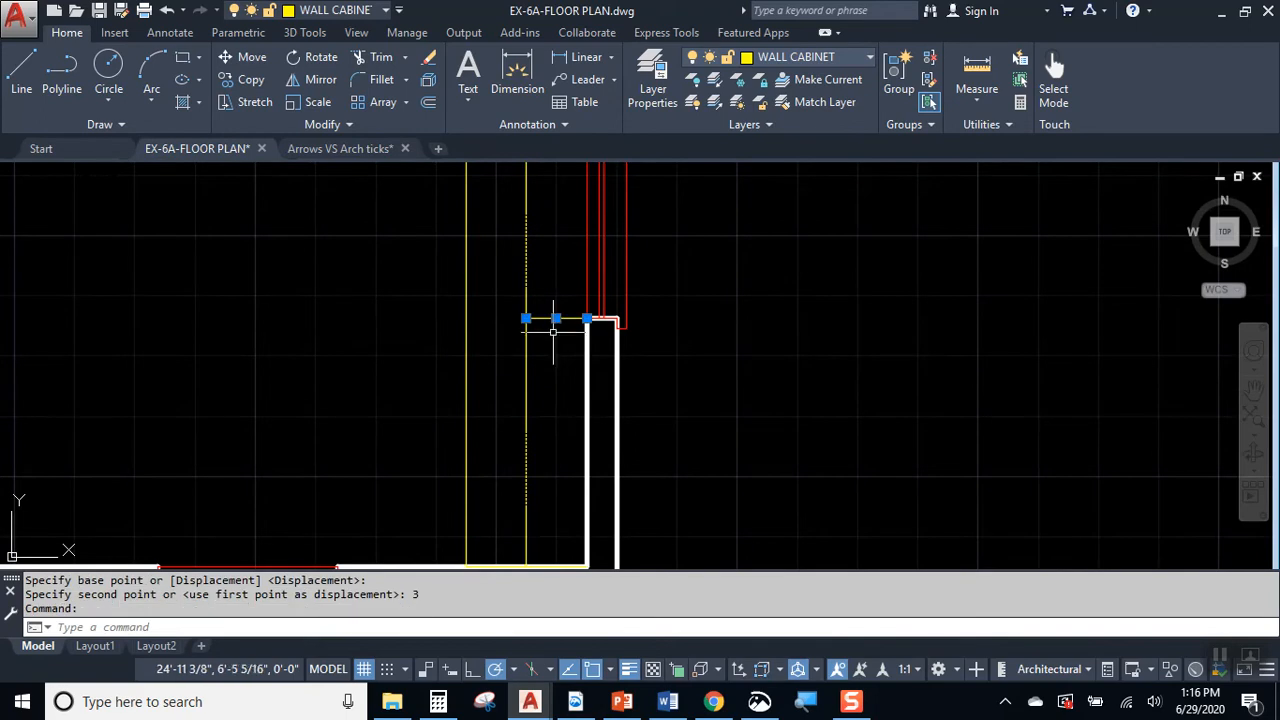
{"action": "type", "text": "m"}
{"action": "key", "text": "Return"}
{"action": "left_click", "coordinate": [552, 232]}
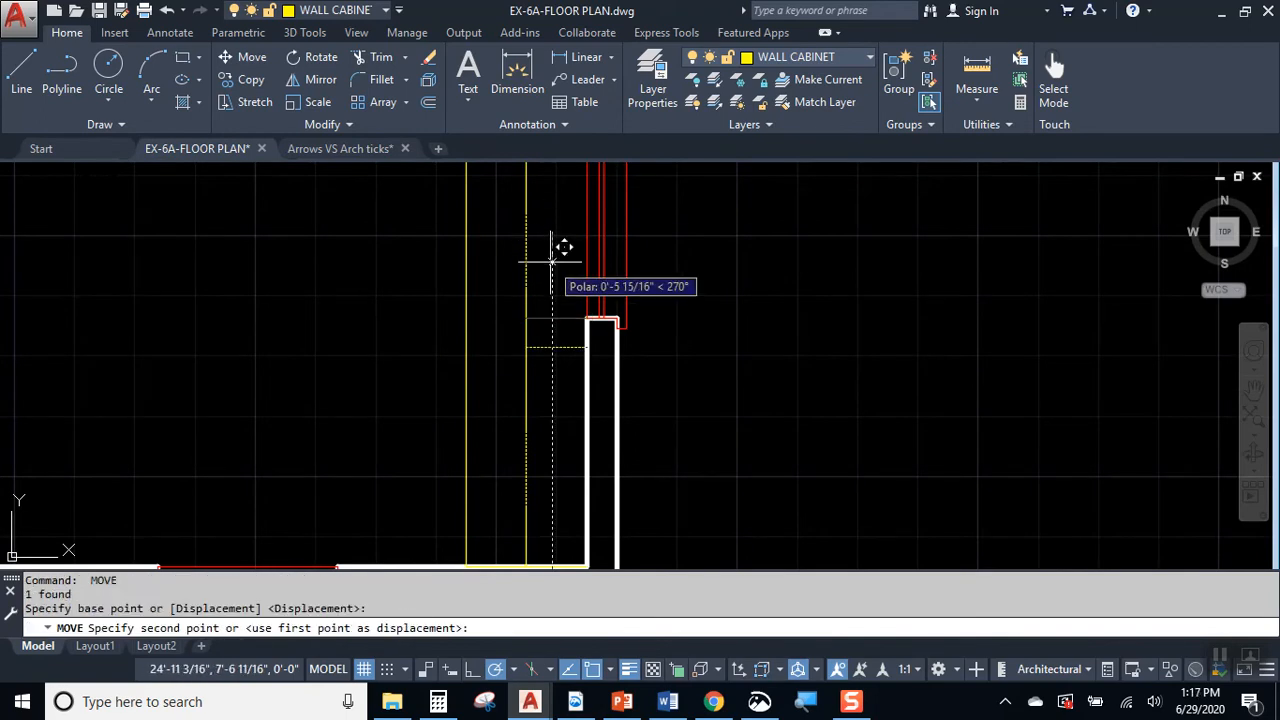
{"action": "key", "text": "Return"}
{"action": "middle_click_drag", "start_coordinate": [549, 257], "coordinate": [537, 320]}
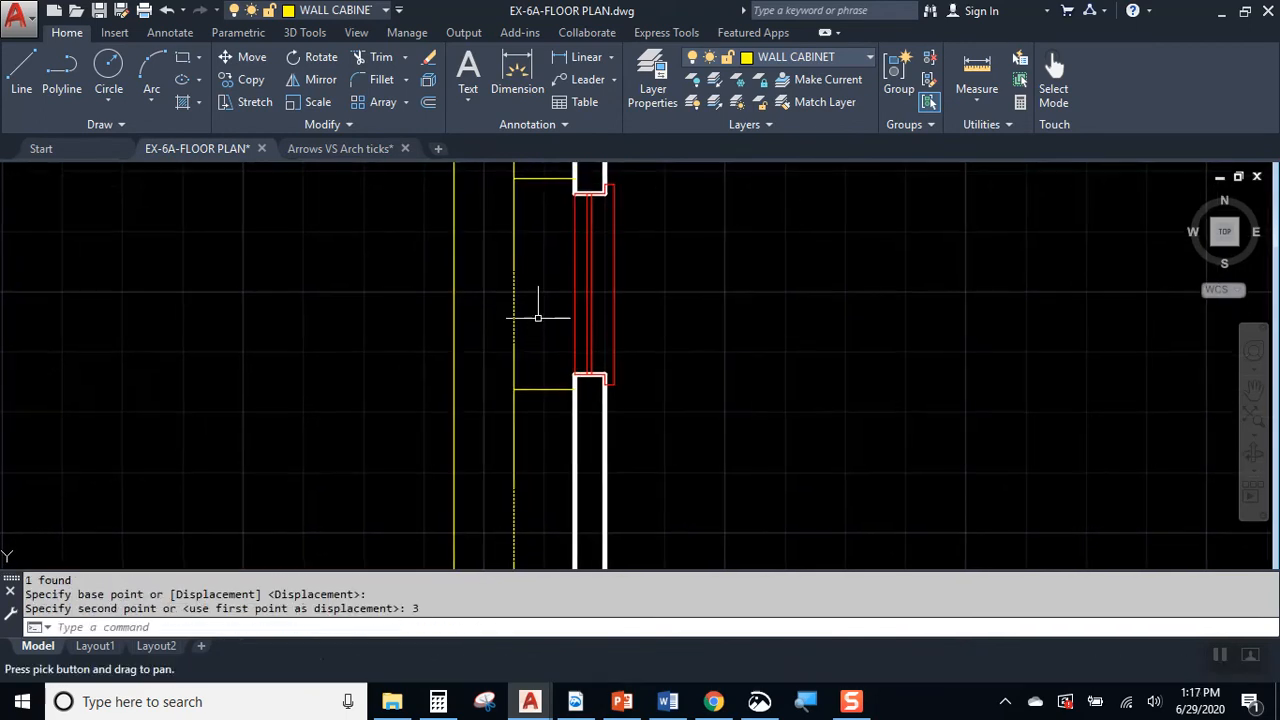
{"action": "type", "text": "tr"}
{"action": "key", "text": "Return"}
{"action": "key", "text": "Return"}
{"action": "left_click", "coordinate": [543, 306]}
{"action": "left_click", "coordinate": [500, 271]}
{"action": "key", "text": "Escape"}
{"action": "middle_click_drag", "start_coordinate": [508, 249], "coordinate": [461, 355]}
{"action": "key", "text": "Escape"}
{"action": "key", "text": "Escape"}
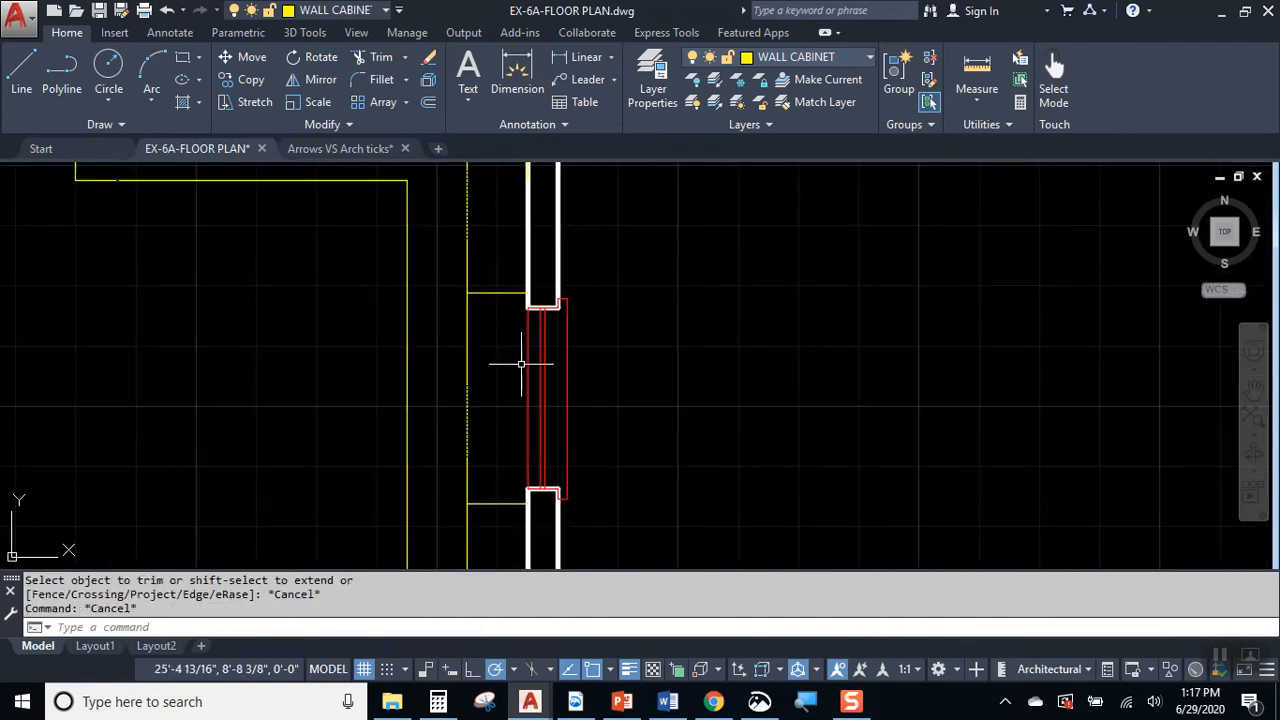
Step: Fillet the upper short cabinet line and the vertical front line above it with radius 0 to form a square corner
{"action": "type", "text": "f"}
{"action": "key", "text": "Return"}
{"action": "type", "text": "r"}
{"action": "key", "text": "Return"}
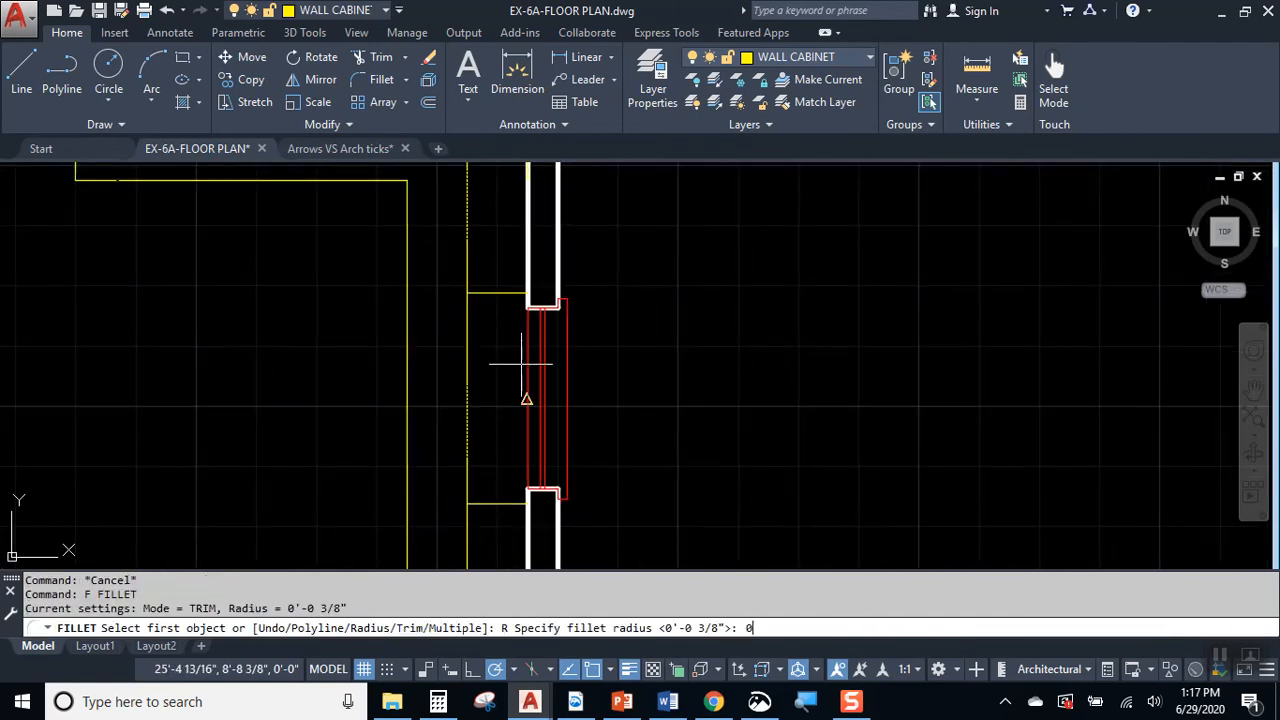
{"action": "type", "text": "0"}
{"action": "key", "text": "Return"}
{"action": "left_click", "coordinate": [496, 292]}
{"action": "left_click", "coordinate": [467, 250]}
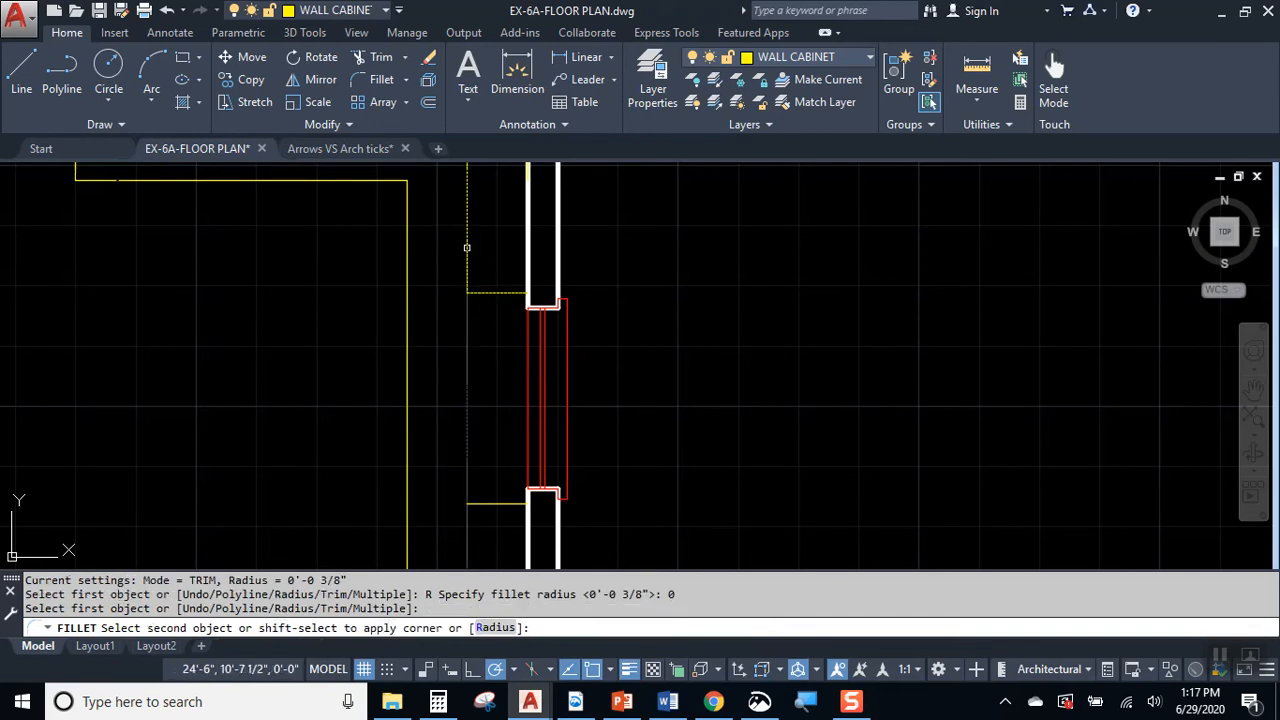
{"action": "key", "text": "Escape"}
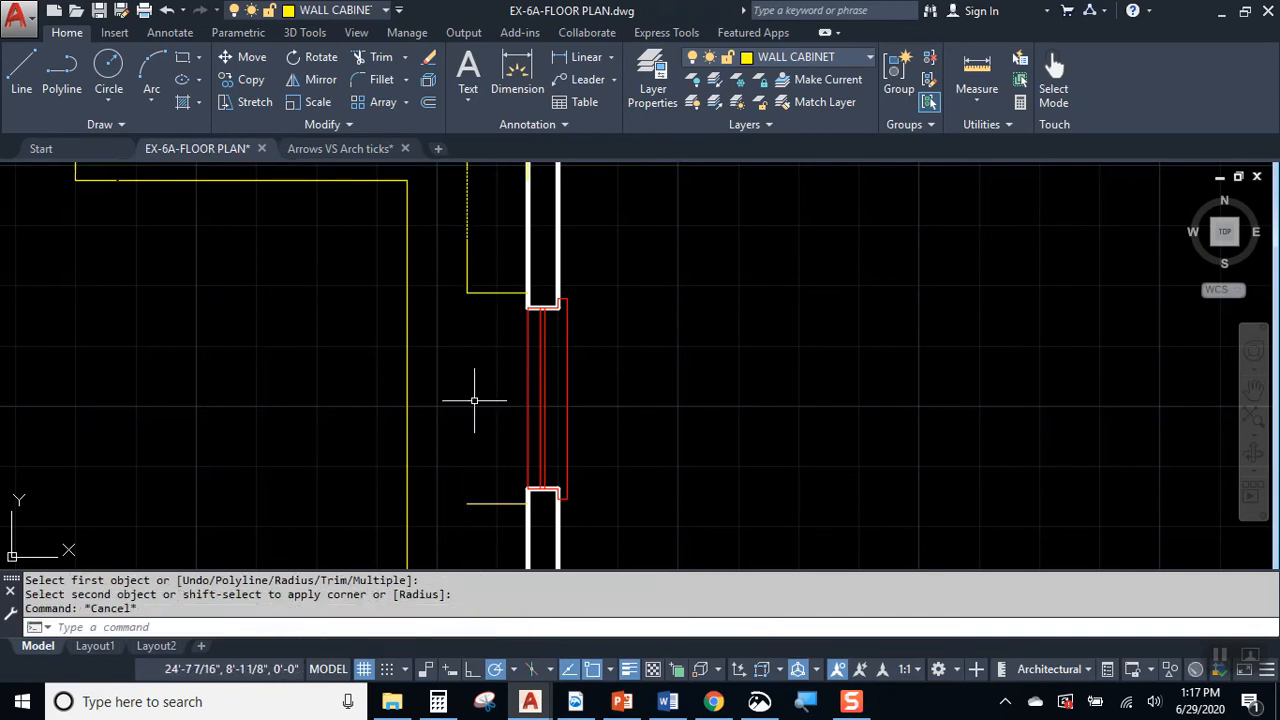
Step: Draw the lower wall cabinet's front line from the free end of the lower short line straight down to the bottom wall
{"action": "middle_click_drag", "start_coordinate": [471, 400], "coordinate": [466, 266]}
{"action": "scroll", "coordinate": [438, 268], "scroll_direction": "down", "scroll_amount": 2}
{"action": "mouse_move", "coordinate": [454, 359]}
{"action": "middle_mouse_down"}
{"action": "mouse_move", "coordinate": [450, 605]}
{"action": "mouse_move", "coordinate": [470, 470]}
{"action": "middle_mouse_up"}
{"action": "left_click", "coordinate": [24, 68]}
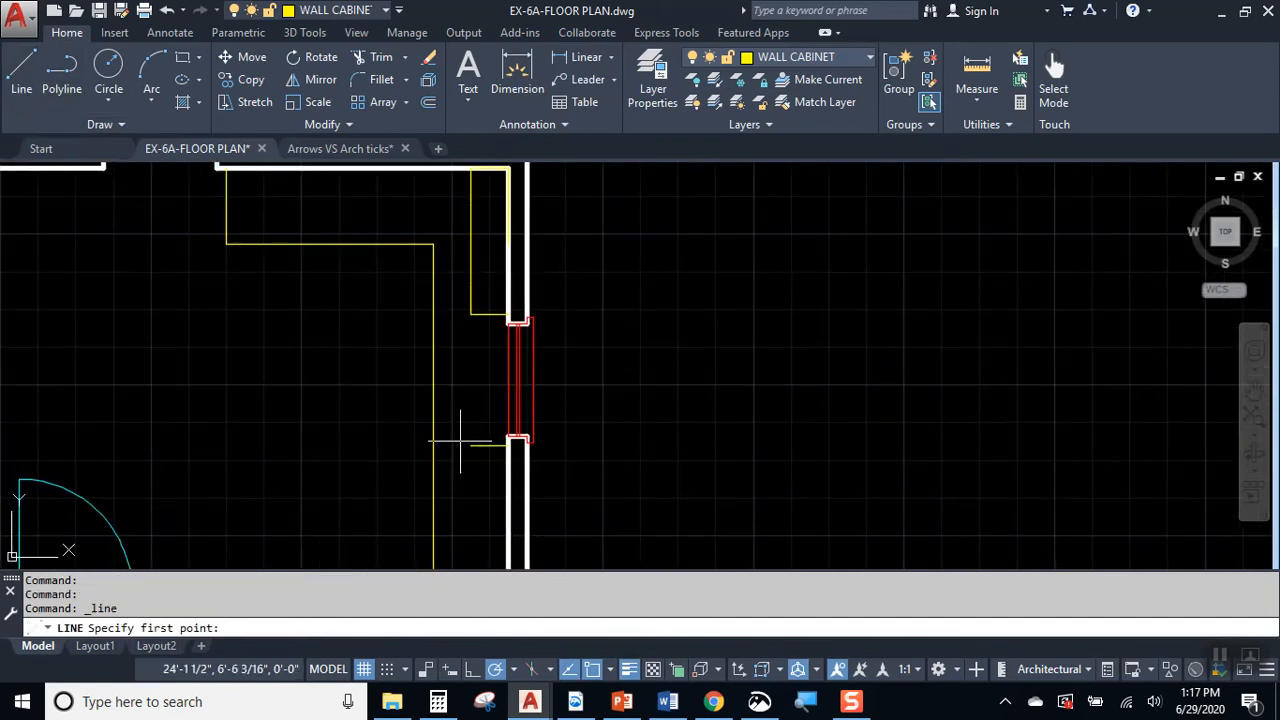
{"action": "left_click", "coordinate": [471, 446]}
{"action": "middle_click_drag", "start_coordinate": [481, 511], "coordinate": [532, 283]}
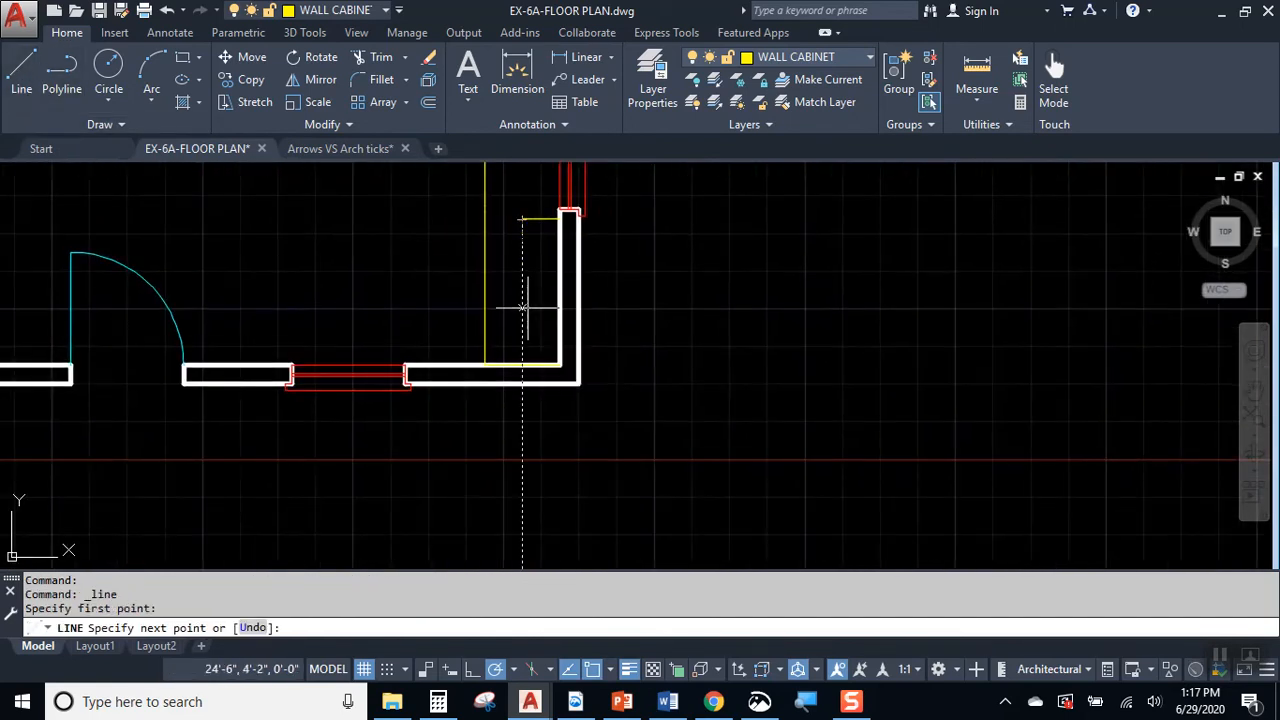
{"action": "left_click", "coordinate": [522, 365]}
{"action": "key", "text": "Escape"}
Step: Examine up close and from farther away how the hidden linetype displays on the upper and lower wall cabinets
{"action": "scroll", "coordinate": [512, 322], "scroll_direction": "up", "scroll_amount": 3}
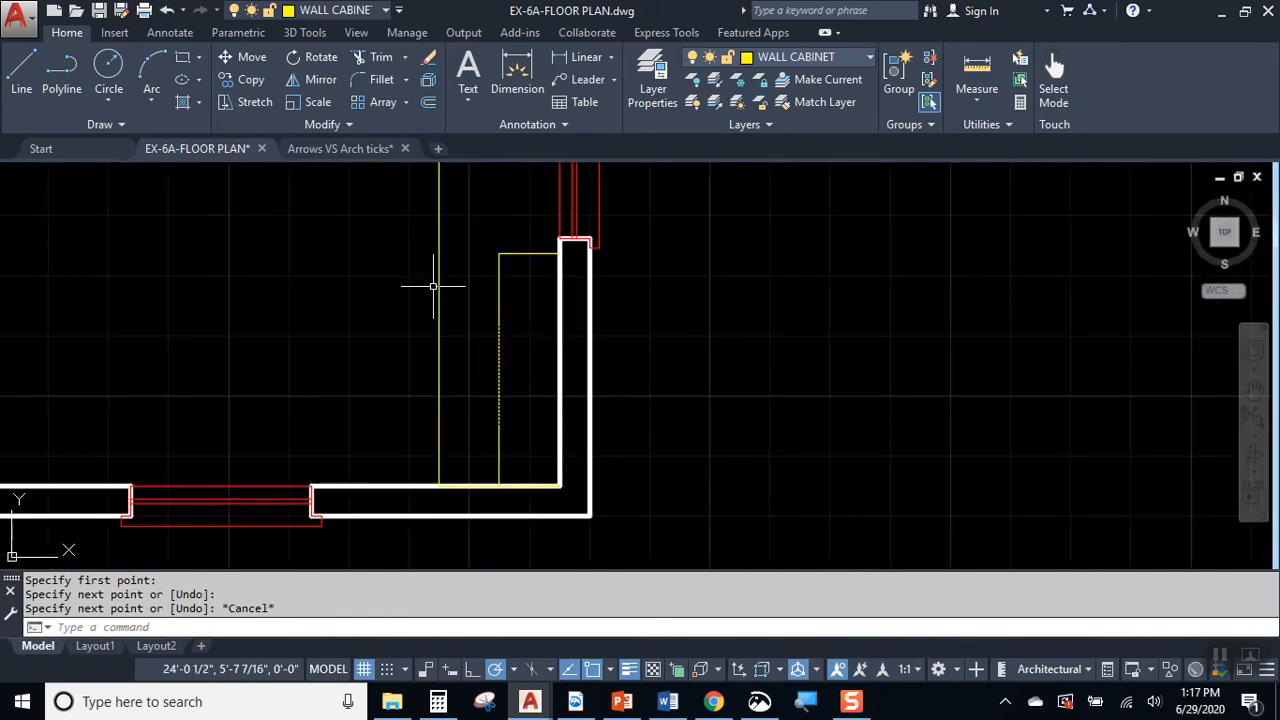
{"action": "mouse_move", "coordinate": [488, 272]}
{"action": "middle_mouse_down"}
{"action": "mouse_move", "coordinate": [460, 440]}
{"action": "mouse_move", "coordinate": [505, 446]}
{"action": "middle_mouse_up"}
{"action": "mouse_move", "coordinate": [494, 383]}
{"action": "middle_mouse_down"}
{"action": "mouse_move", "coordinate": [474, 463]}
{"action": "mouse_move", "coordinate": [561, 451]}
{"action": "middle_mouse_up"}
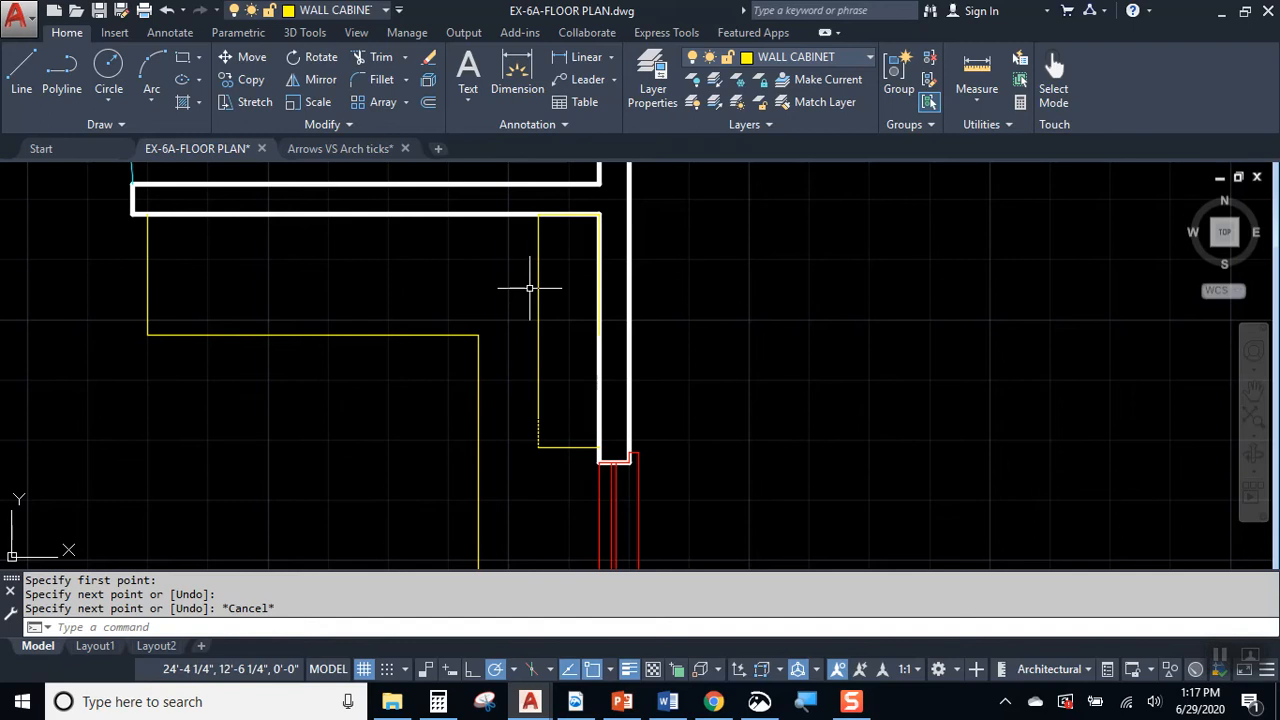
{"action": "scroll", "coordinate": [546, 261], "scroll_direction": "up", "scroll_amount": 2}
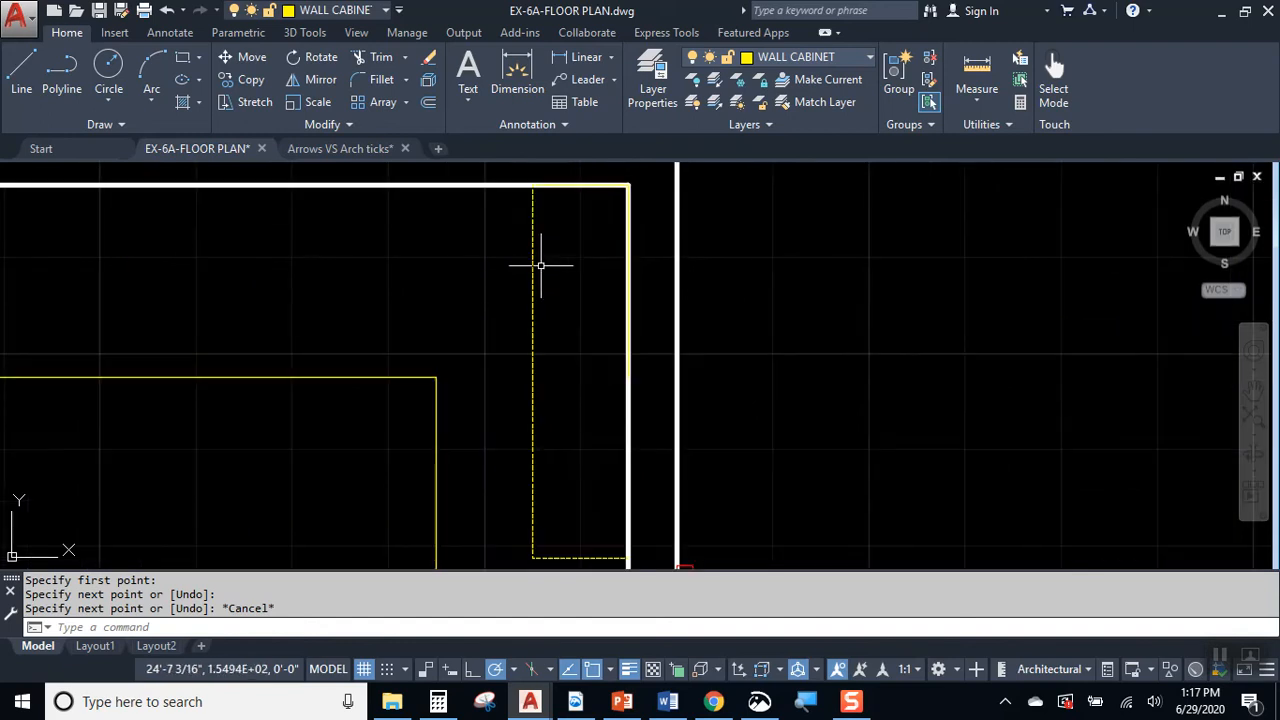
{"action": "scroll", "coordinate": [540, 266], "scroll_direction": "up", "scroll_amount": 3}
{"action": "scroll", "coordinate": [508, 340], "scroll_direction": "up", "scroll_amount": 4}
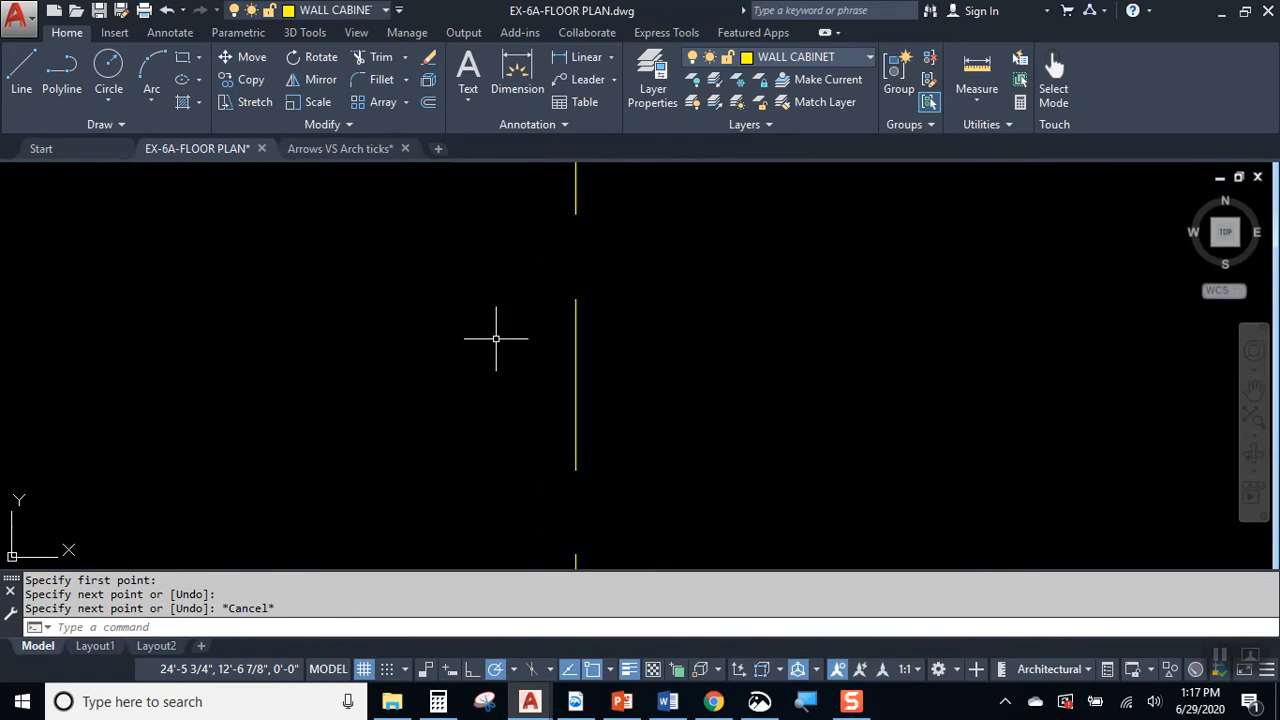
{"action": "scroll", "coordinate": [543, 320], "scroll_direction": "down", "scroll_amount": 4}
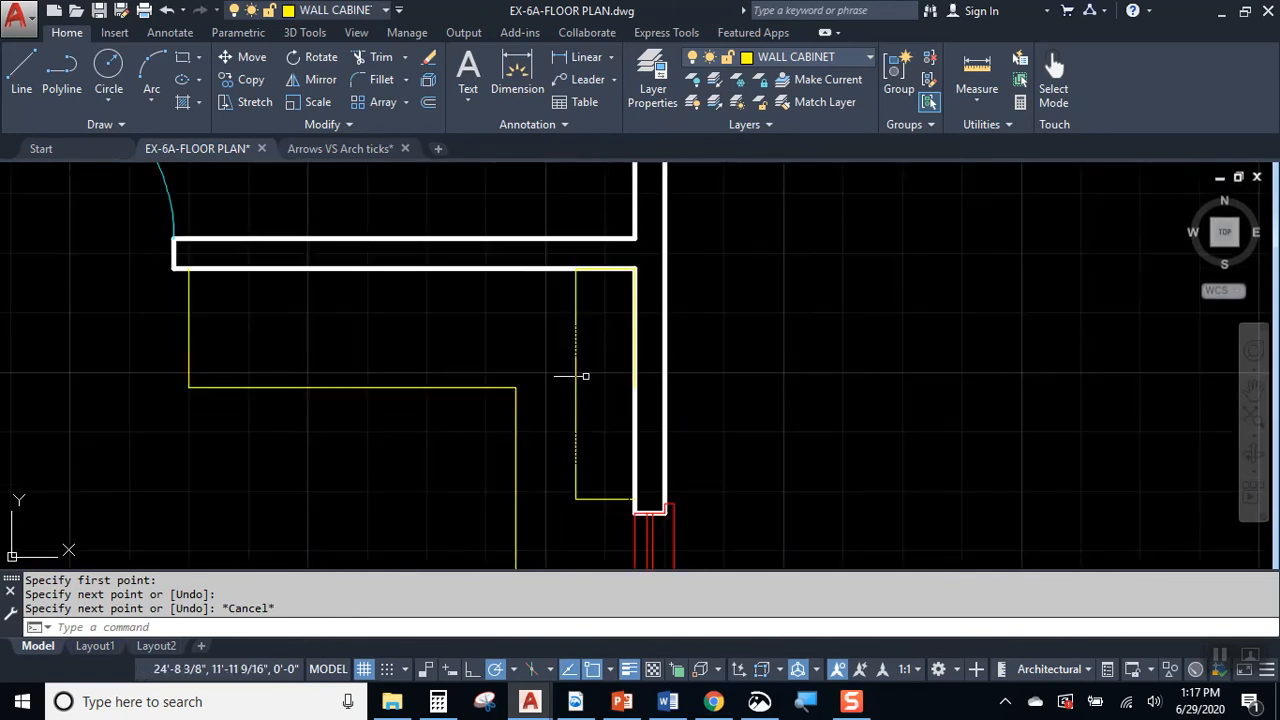
{"action": "mouse_move", "coordinate": [607, 431]}
{"action": "middle_mouse_down"}
{"action": "mouse_move", "coordinate": [665, 199]}
{"action": "mouse_move", "coordinate": [643, 306]}
{"action": "middle_mouse_up"}
{"action": "scroll", "coordinate": [672, 372], "scroll_direction": "up", "scroll_amount": 4}
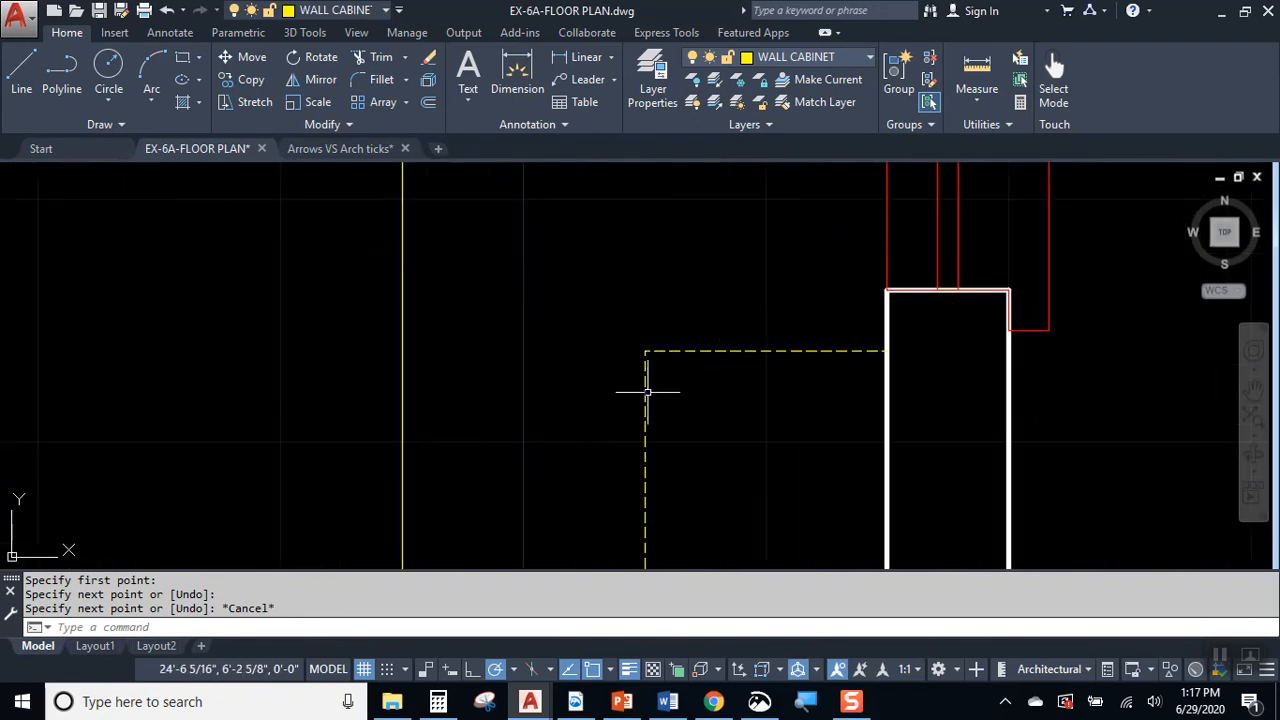
{"action": "scroll", "coordinate": [670, 345], "scroll_direction": "down", "scroll_amount": 3}
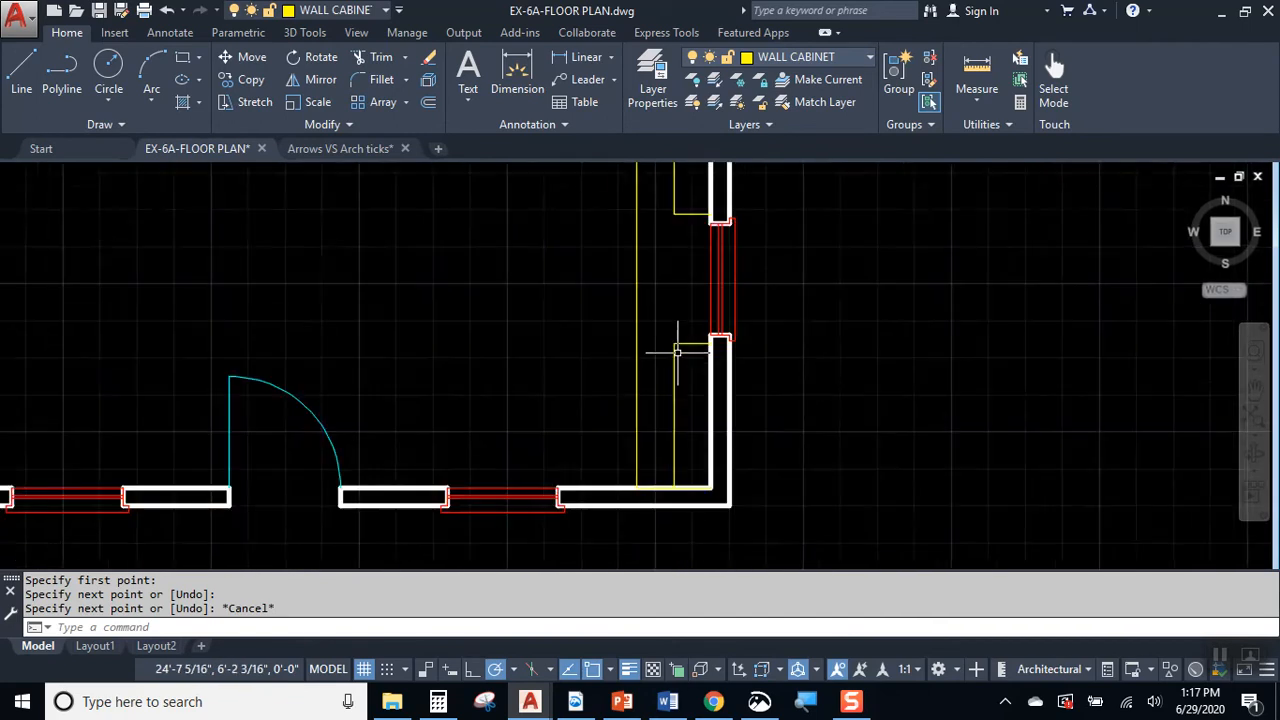
{"action": "middle_click_drag", "start_coordinate": [683, 405], "coordinate": [673, 353]}
{"action": "scroll", "coordinate": [673, 353], "scroll_direction": "up", "scroll_amount": 8}
{"action": "mouse_move", "coordinate": [669, 451]}
{"action": "middle_mouse_down"}
{"action": "mouse_move", "coordinate": [694, 309]}
{"action": "mouse_move", "coordinate": [678, 352]}
{"action": "middle_mouse_up"}
{"action": "scroll", "coordinate": [678, 356], "scroll_direction": "down", "scroll_amount": 6}
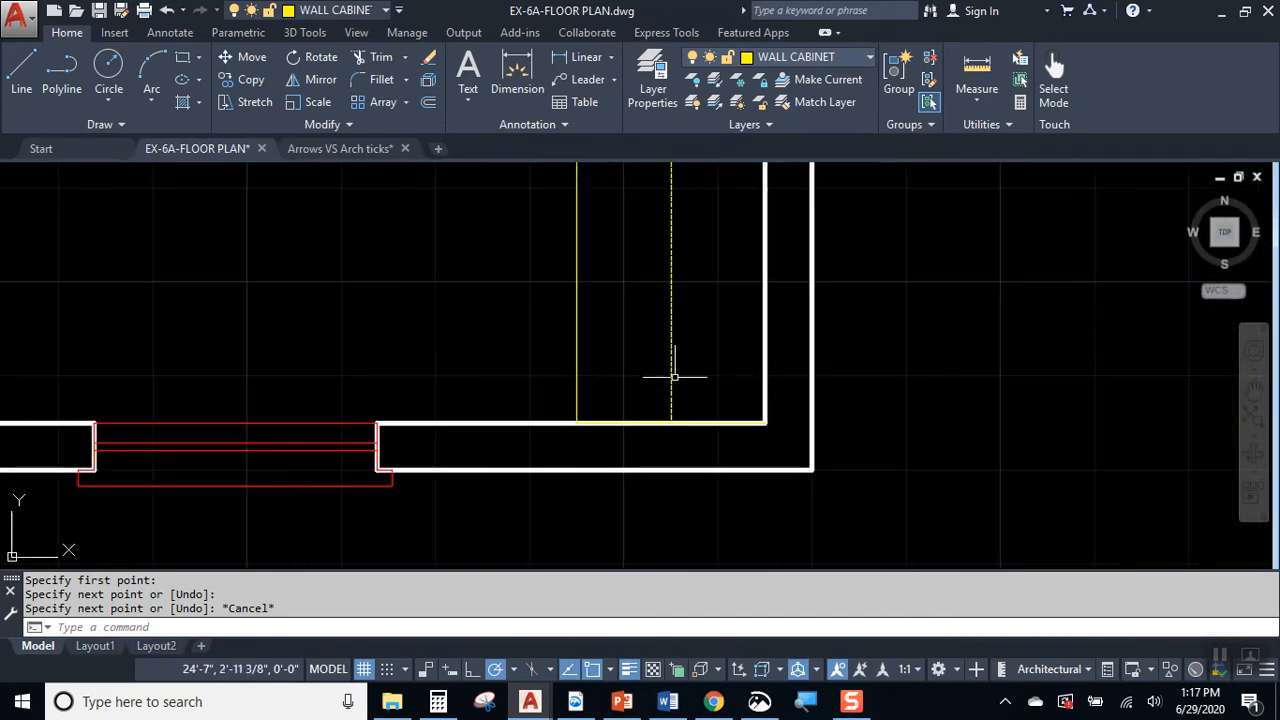
{"action": "scroll", "coordinate": [689, 286], "scroll_direction": "up", "scroll_amount": 4}
{"action": "scroll", "coordinate": [842, 448], "scroll_direction": "down", "scroll_amount": 2}
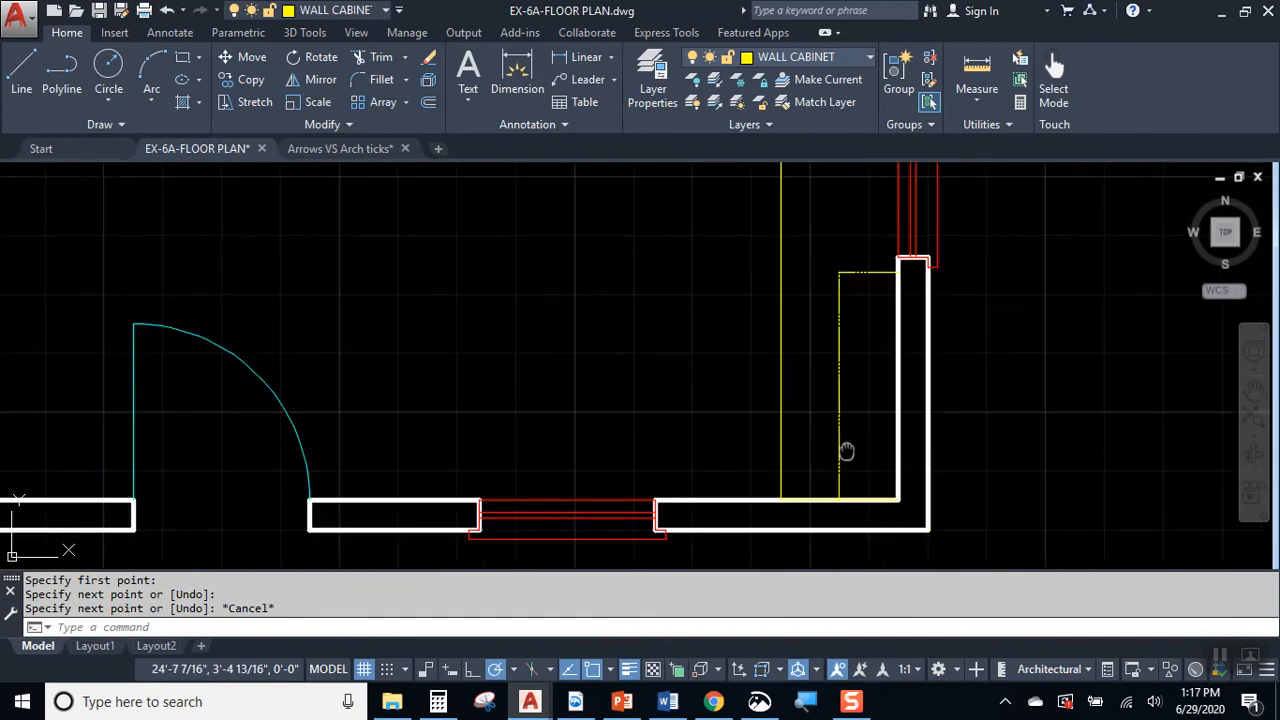
{"action": "scroll", "coordinate": [847, 434], "scroll_direction": "down", "scroll_amount": 2}
{"action": "mouse_move", "coordinate": [811, 330]}
{"action": "middle_mouse_down"}
{"action": "mouse_move", "coordinate": [828, 406]}
{"action": "mouse_move", "coordinate": [870, 390]}
{"action": "middle_mouse_up"}
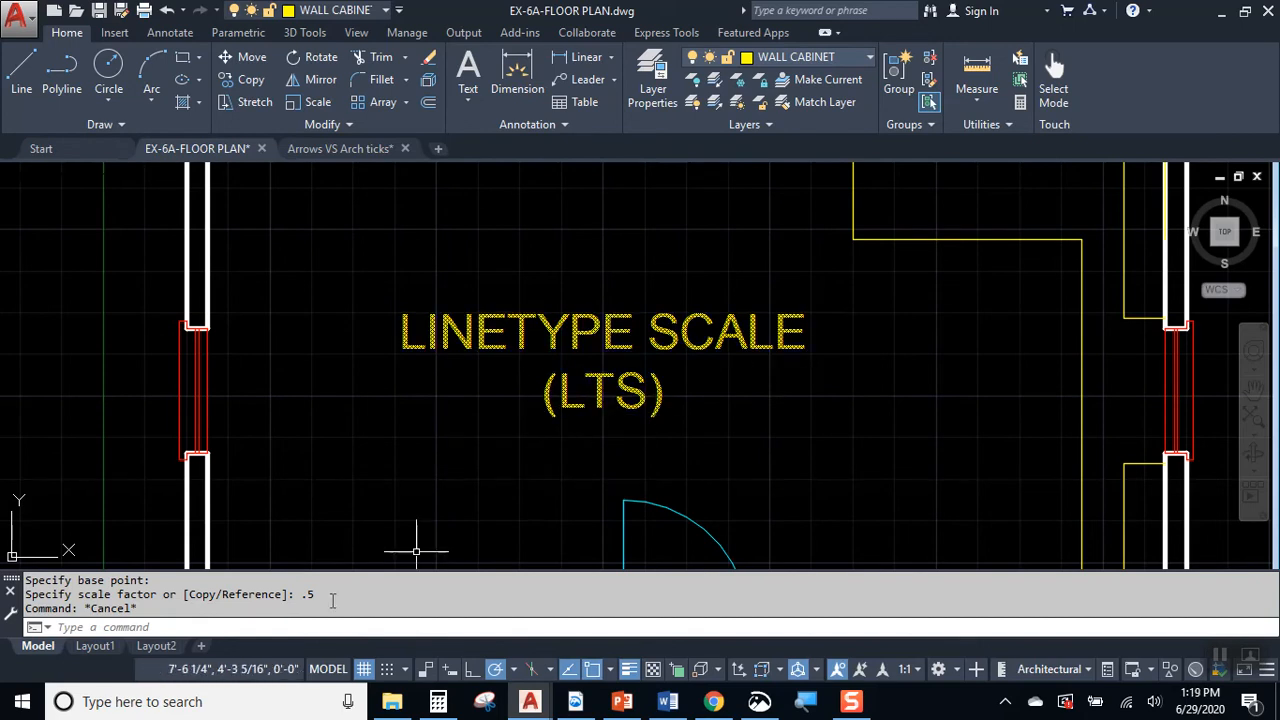
Step: Set the drawing's linetype scale (LTS) to 10 and check the dashes on both wall cabinets
{"action": "left_click", "coordinate": [180, 626]}
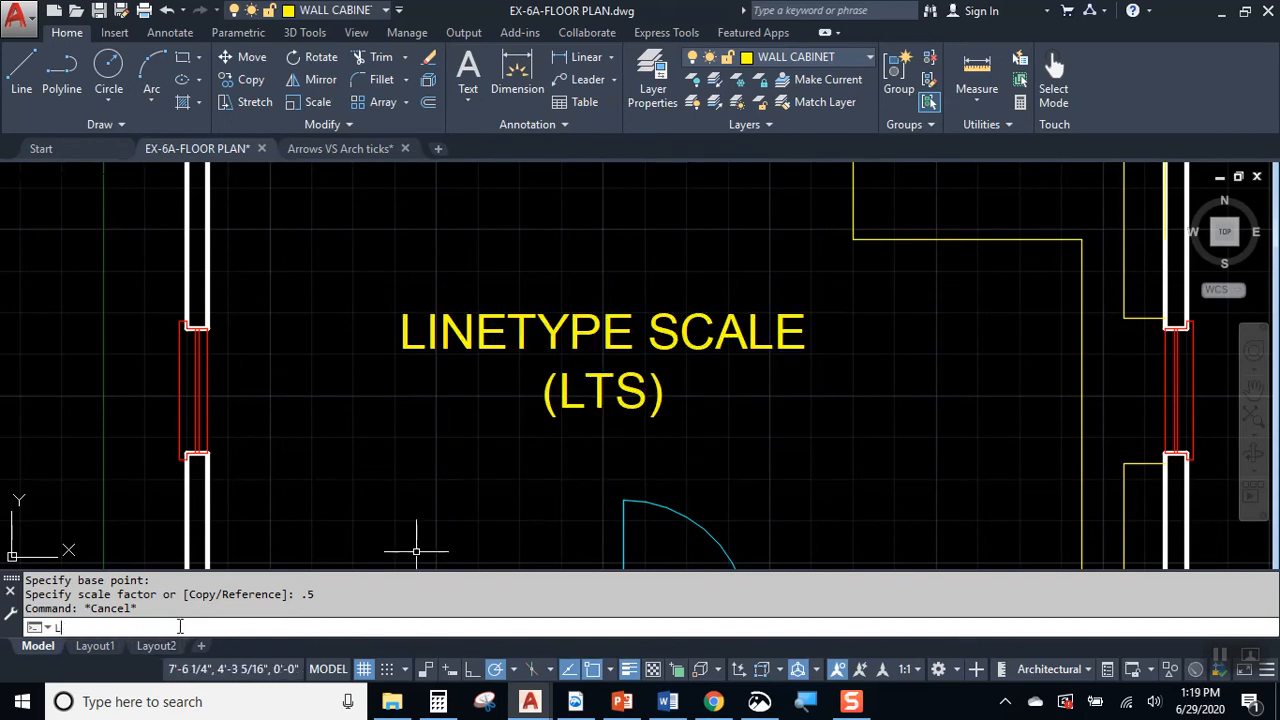
{"action": "type", "text": "LTS"}
{"action": "key", "text": "Return"}
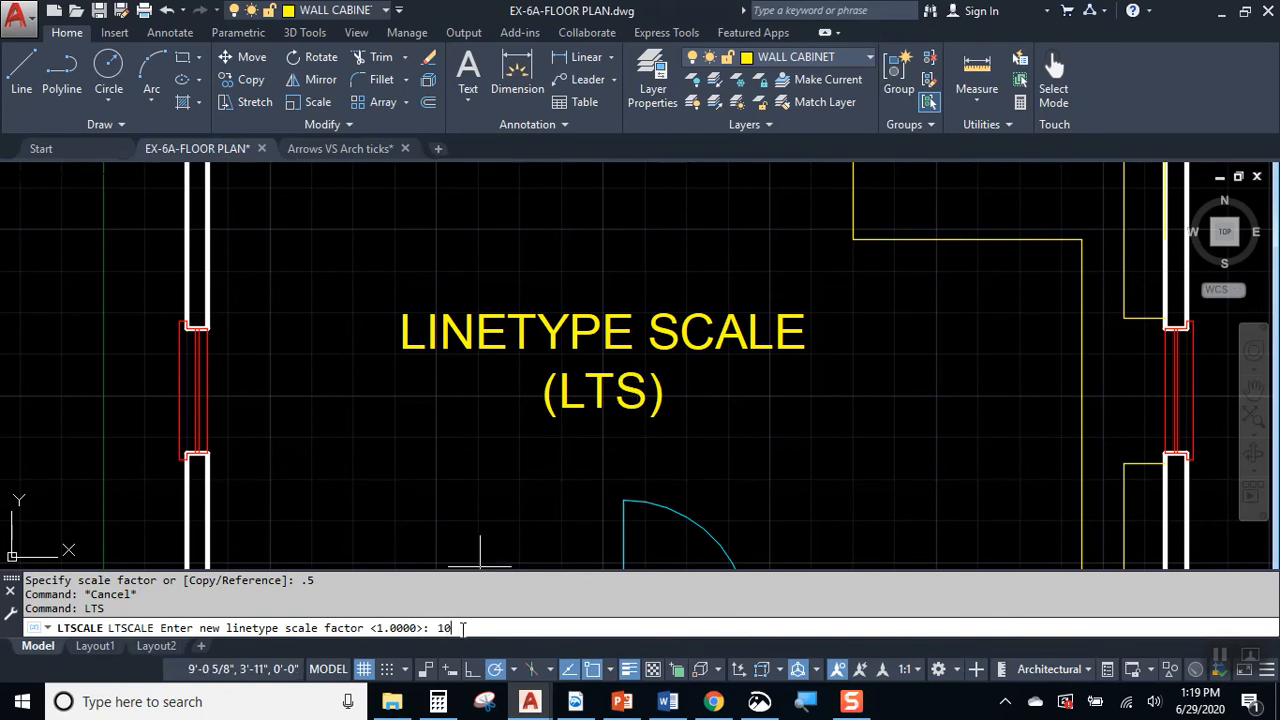
{"action": "key", "text": "Return"}
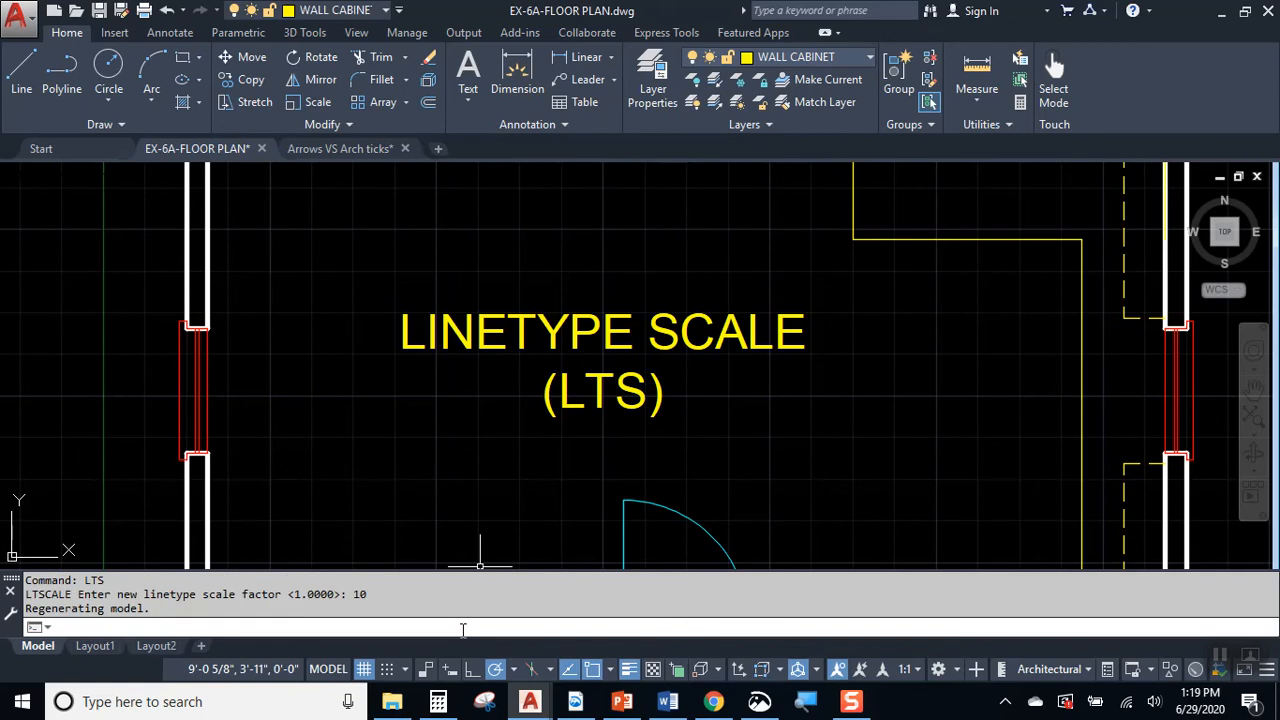
{"action": "middle_click_drag", "start_coordinate": [1110, 308], "coordinate": [885, 368]}
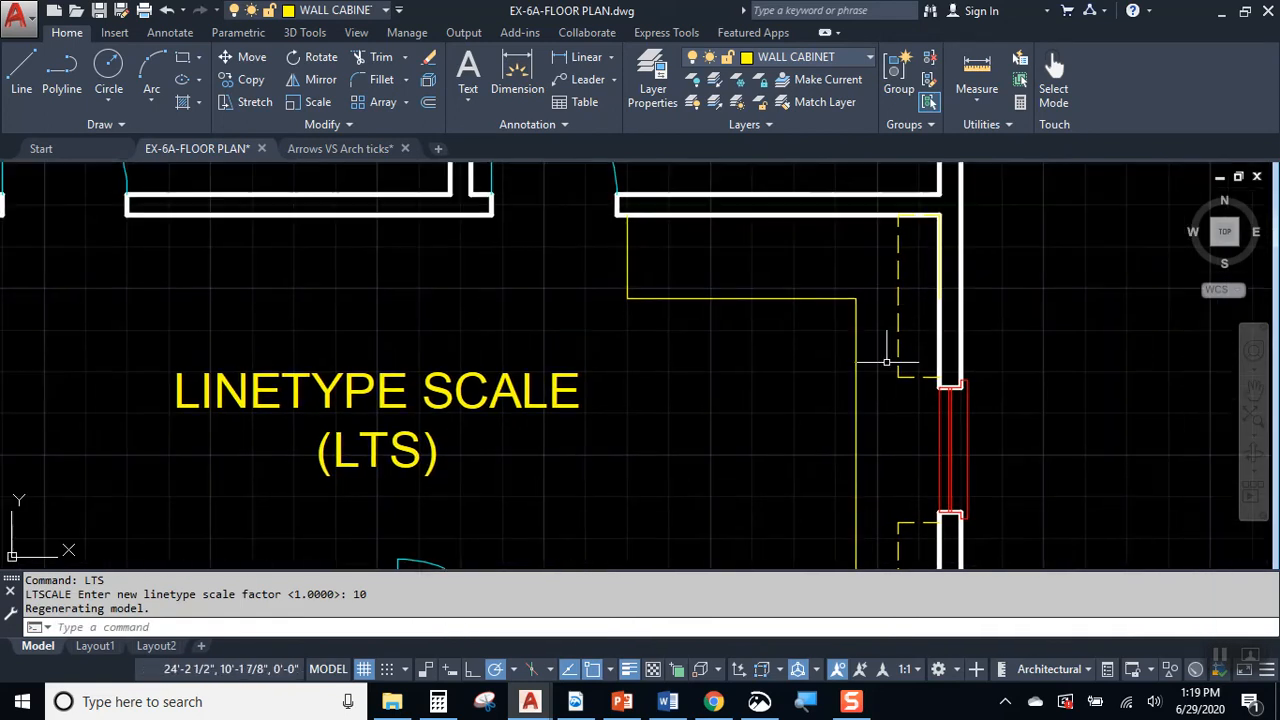
{"action": "mouse_move", "coordinate": [829, 468]}
{"action": "middle_mouse_down"}
{"action": "mouse_move", "coordinate": [871, 243]}
{"action": "mouse_move", "coordinate": [880, 358]}
{"action": "middle_mouse_up"}
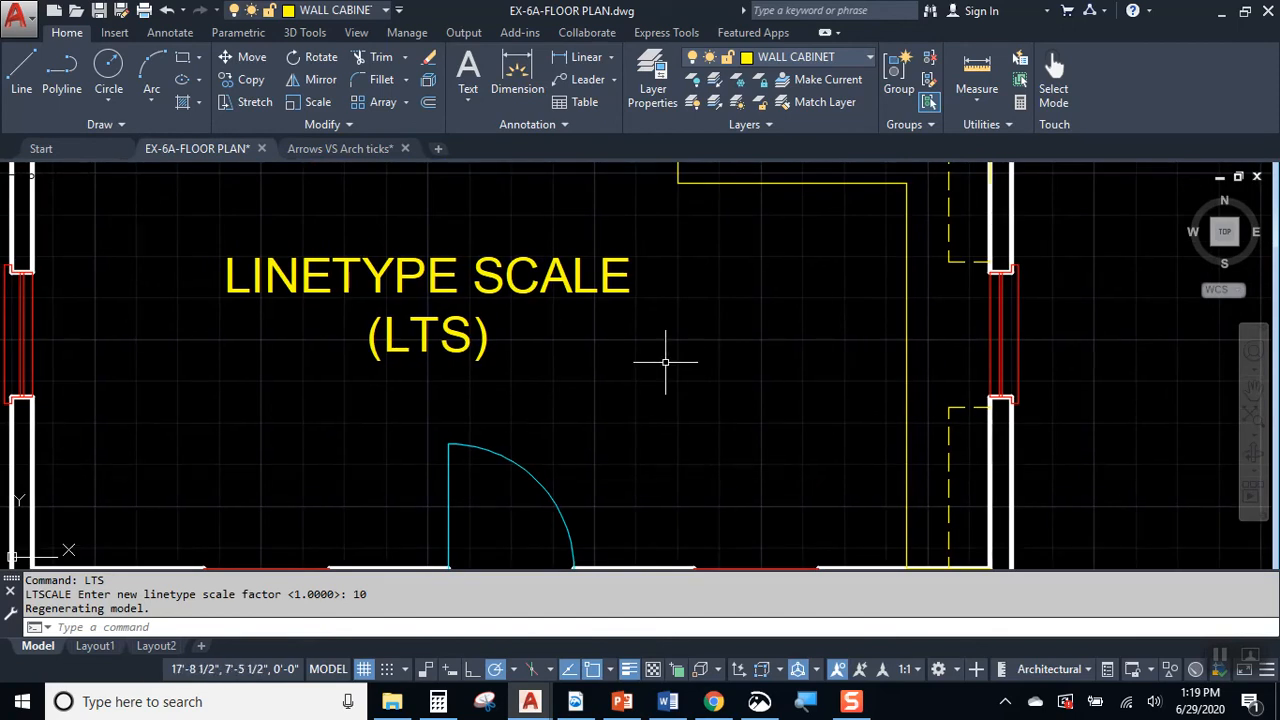
Step: Change the linetype scale factor to 20 and view the wall cabinets in the whole kitchen
{"action": "key", "text": "Return"}
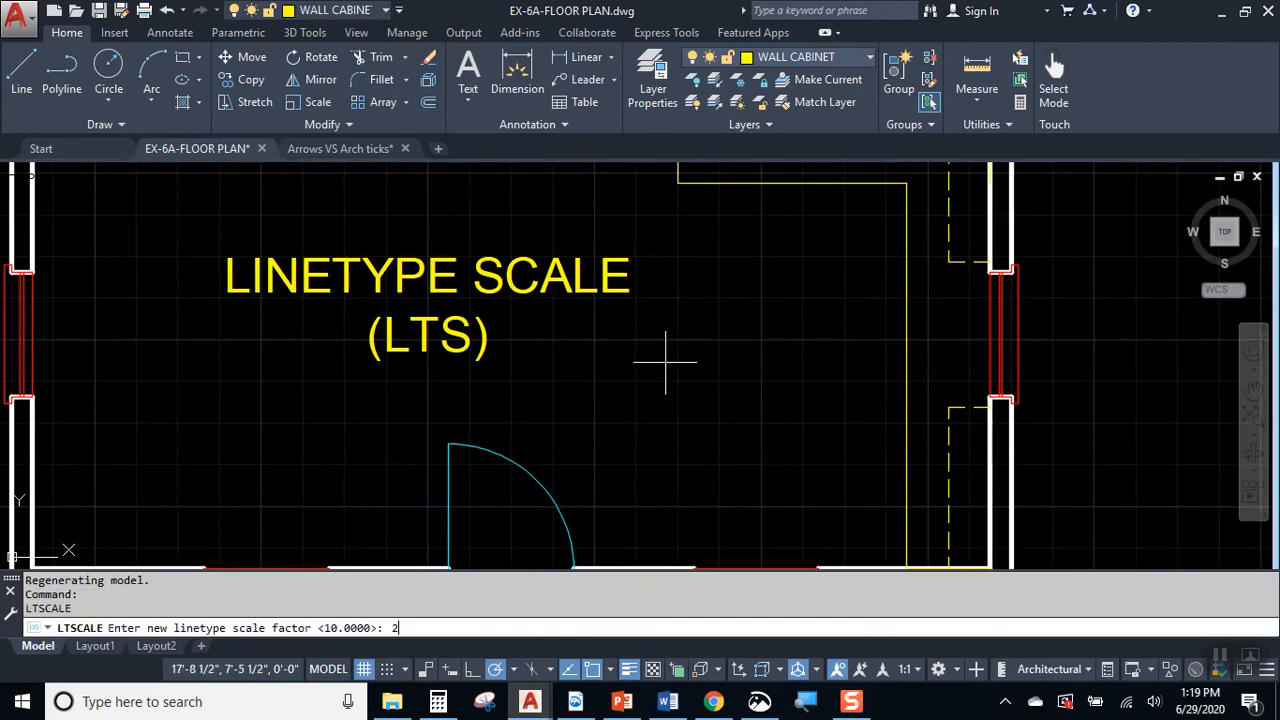
{"action": "key", "text": "Return"}
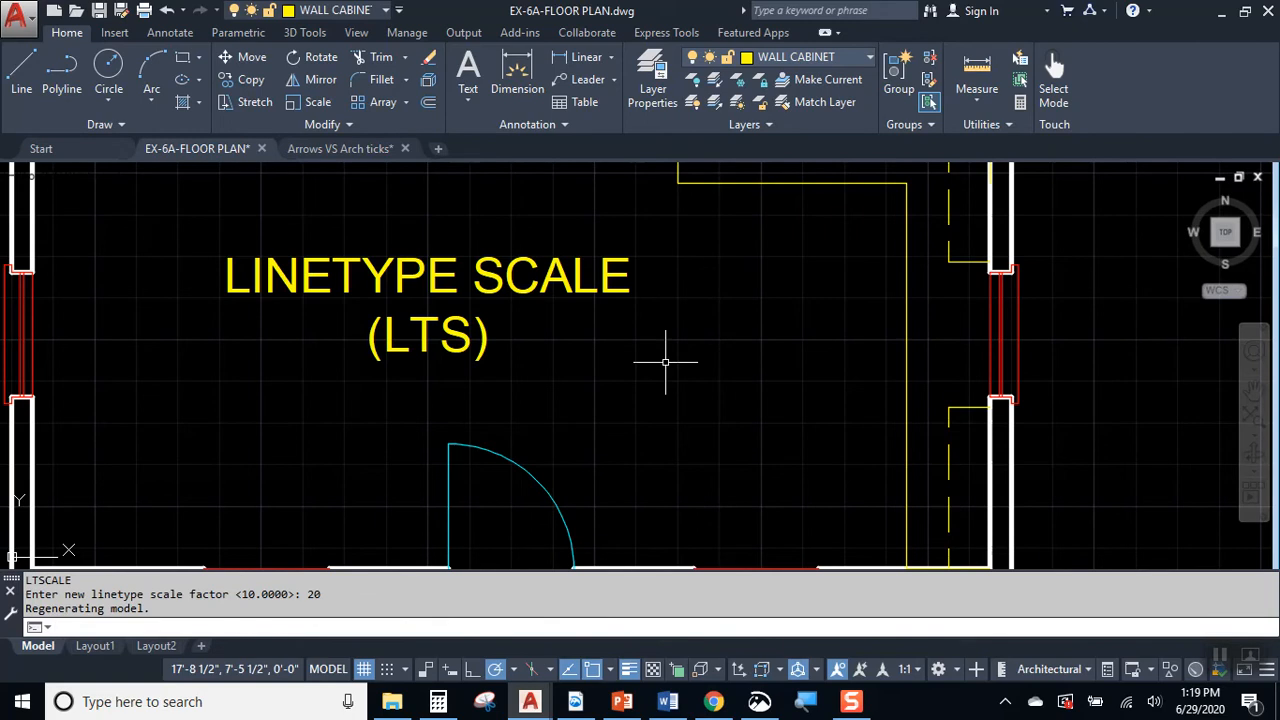
{"action": "scroll", "coordinate": [852, 348], "scroll_direction": "down", "scroll_amount": 1}
Step: Set the linetype scale factor to 5 for the wall cabinets' hidden lines
{"action": "key", "text": "Return"}
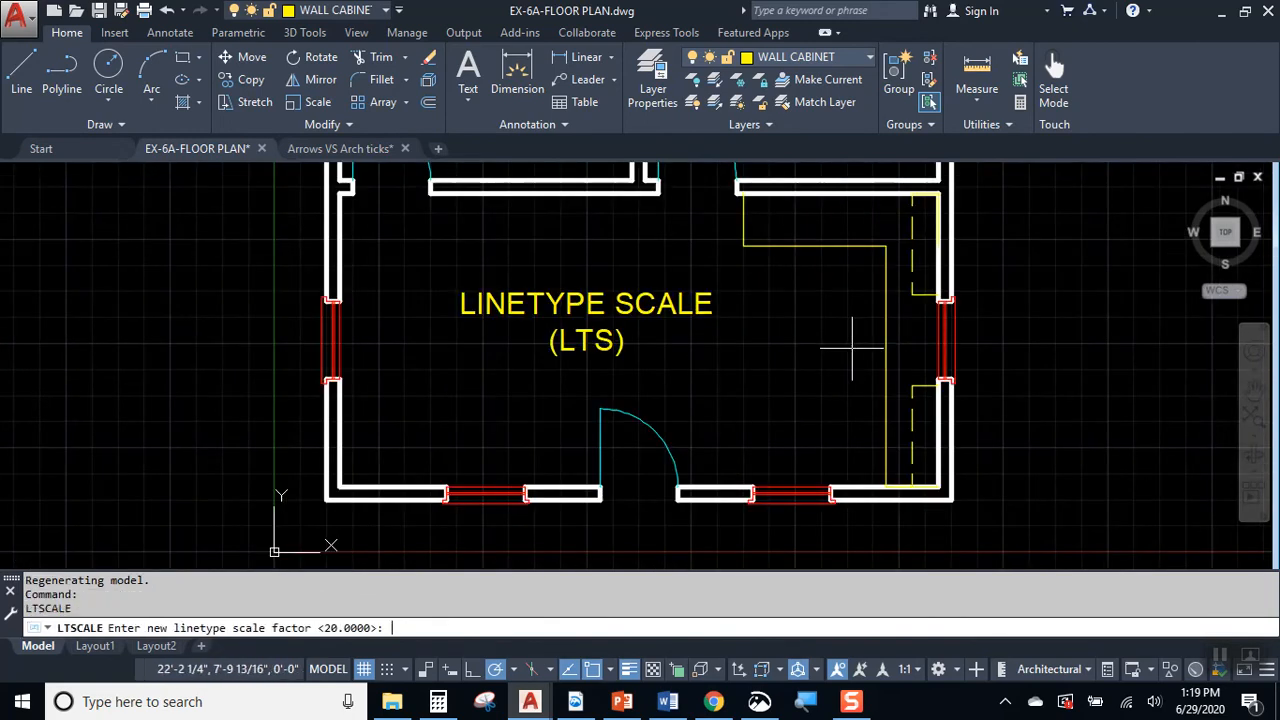
{"action": "type", "text": "5"}
{"action": "key", "text": "Return"}
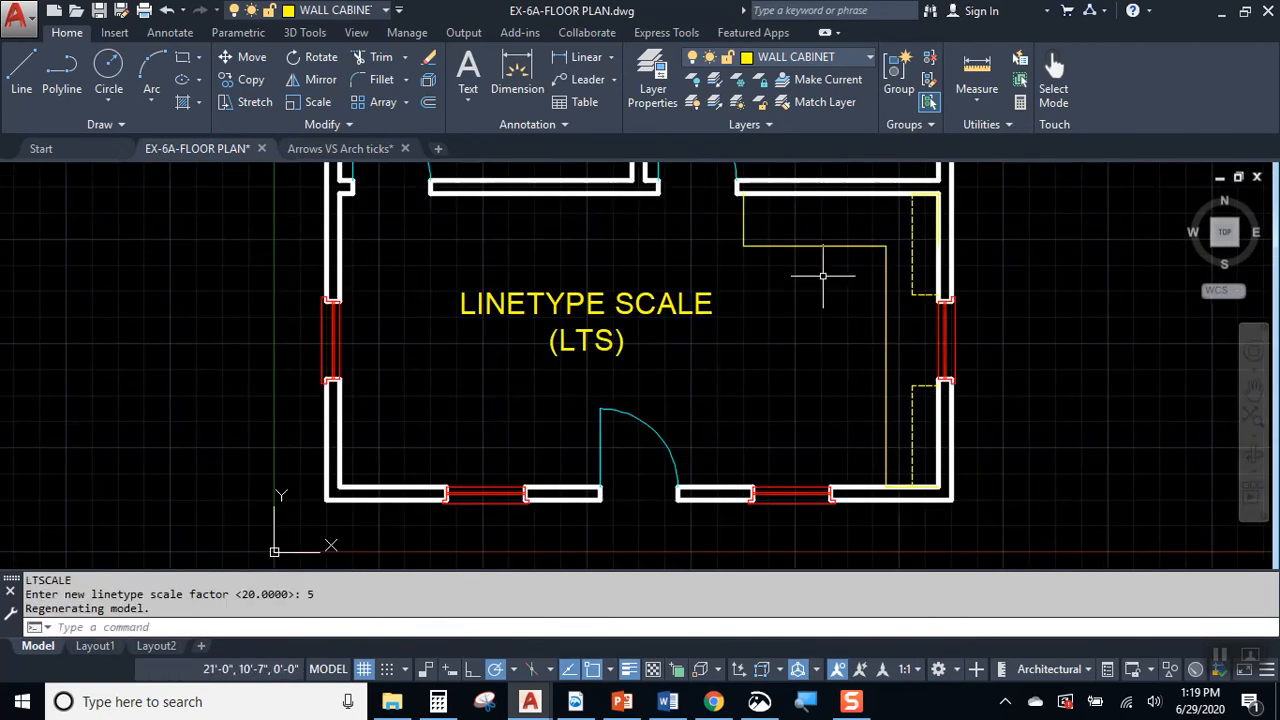
Step: Set the linetype scale factor to 10 for the wall cabinets' hidden lines
{"action": "scroll", "coordinate": [936, 268], "scroll_direction": "up", "scroll_amount": 2}
{"action": "scroll", "coordinate": [896, 324], "scroll_direction": "up", "scroll_amount": 2}
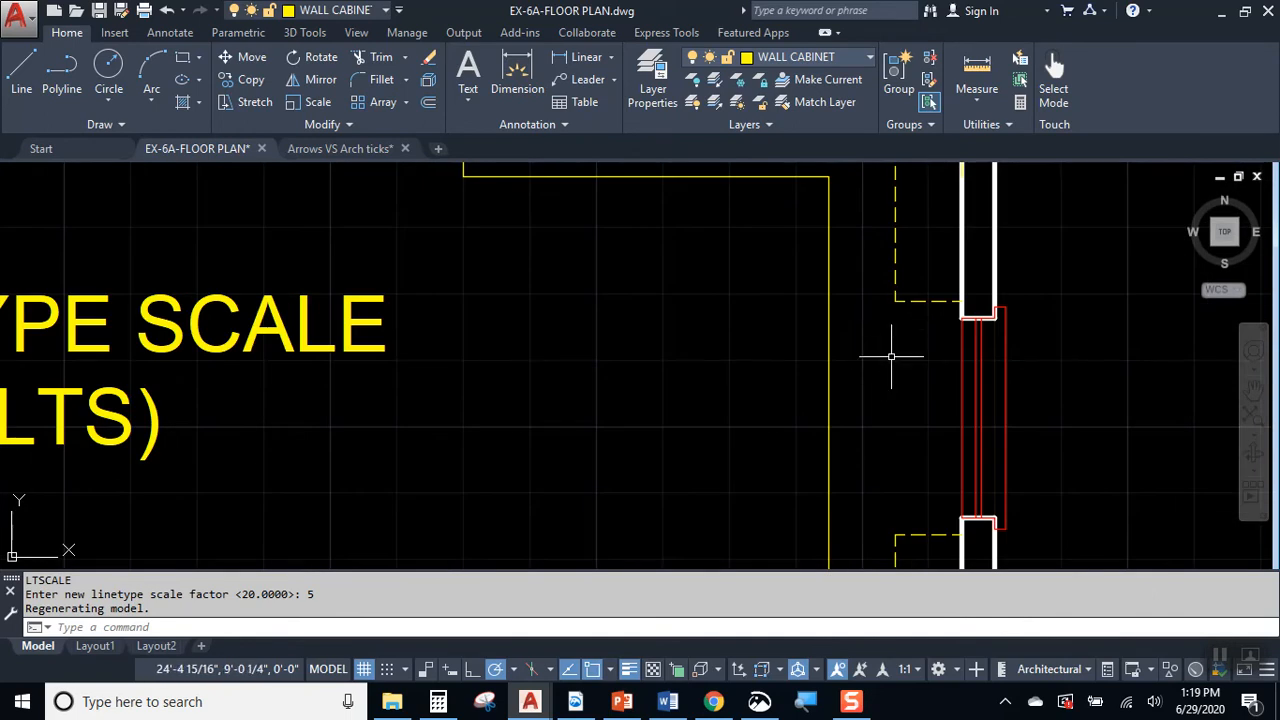
{"action": "scroll", "coordinate": [889, 356], "scroll_direction": "down", "scroll_amount": 3}
{"action": "scroll", "coordinate": [892, 345], "scroll_direction": "up", "scroll_amount": 1}
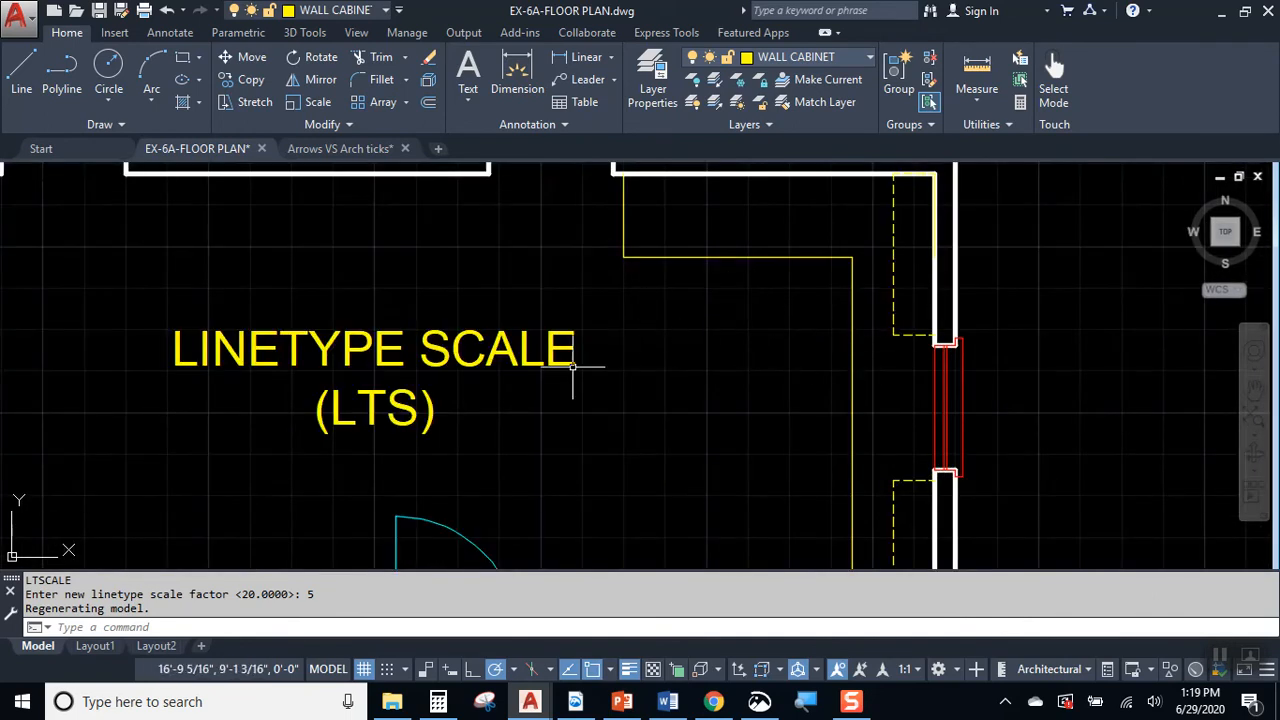
{"action": "middle_click_drag", "start_coordinate": [516, 367], "coordinate": [686, 349]}
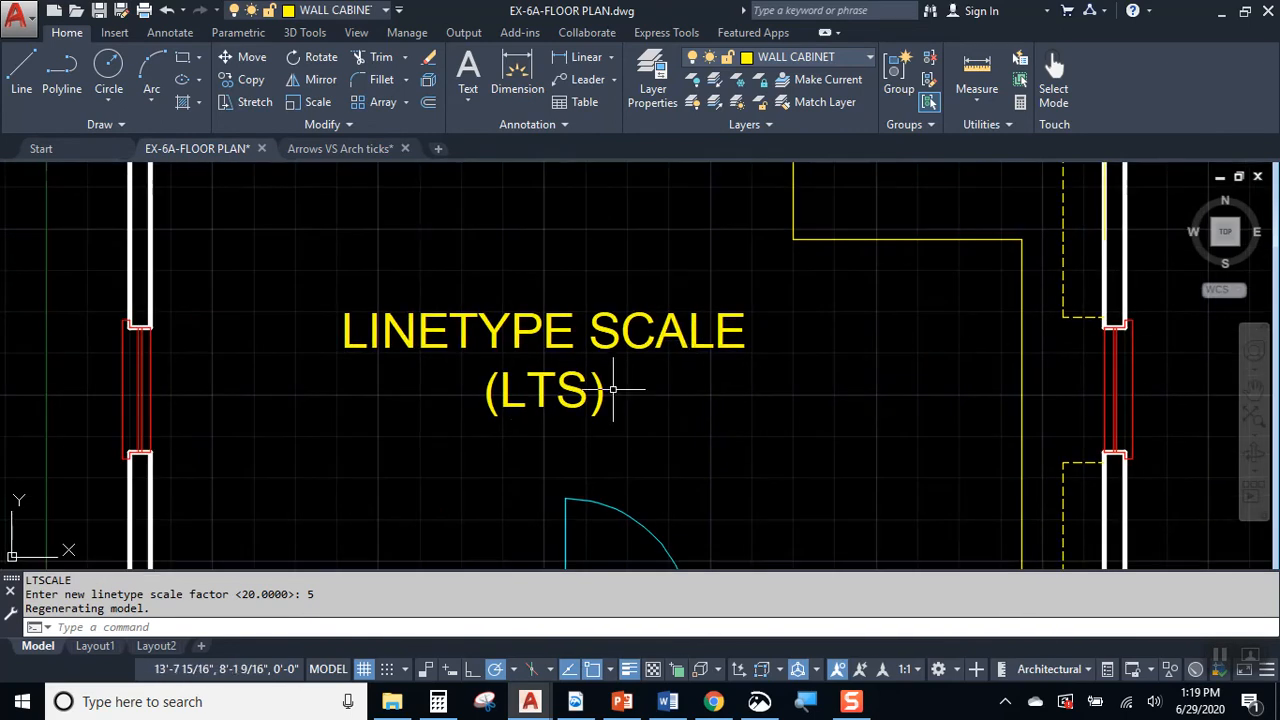
{"action": "key", "text": "Return"}
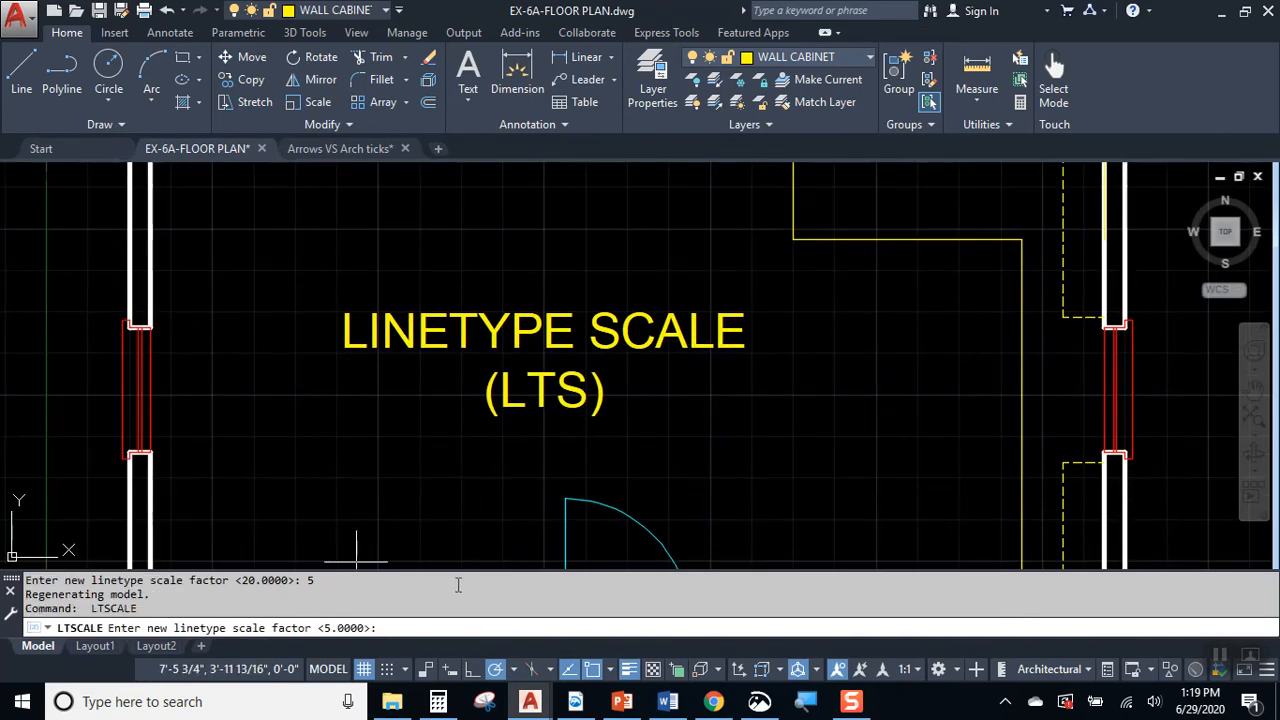
{"action": "key", "text": "Return"}
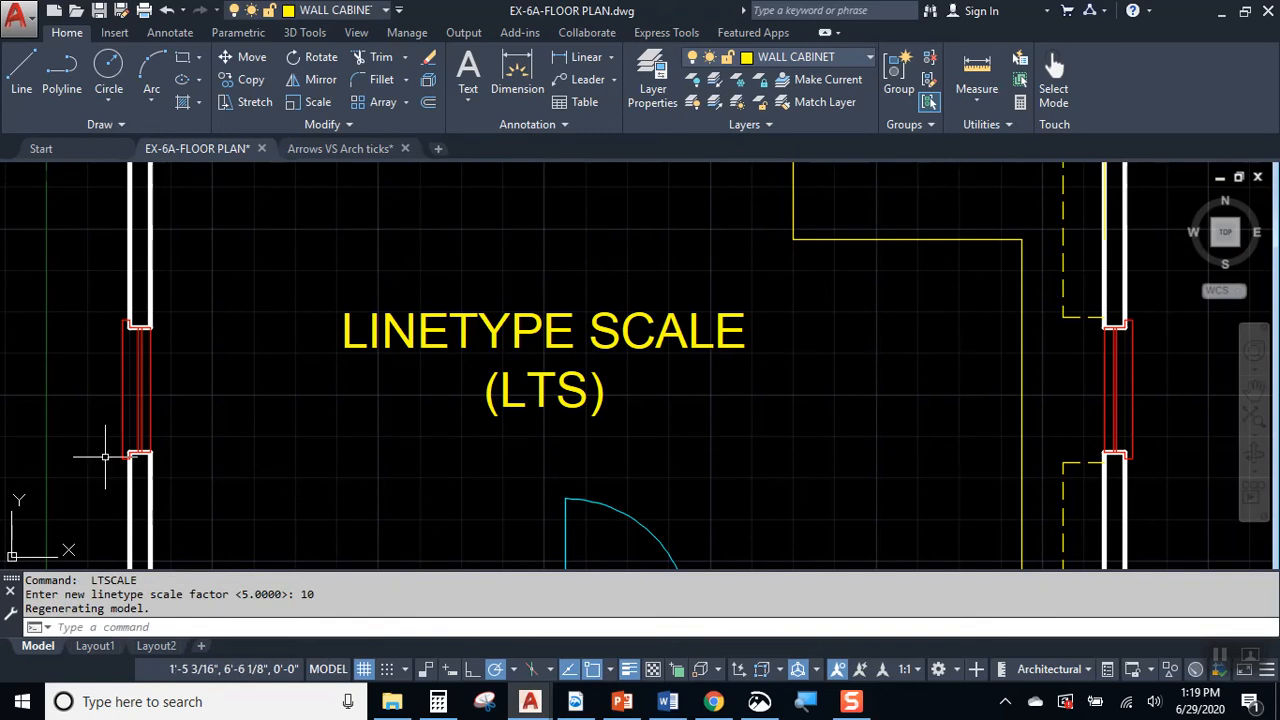
Step: Erase the LINETYPE SCALE (LTS) note from the large room beside the kitchen cabinets
{"action": "middle_click_drag", "start_coordinate": [937, 366], "coordinate": [760, 410]}
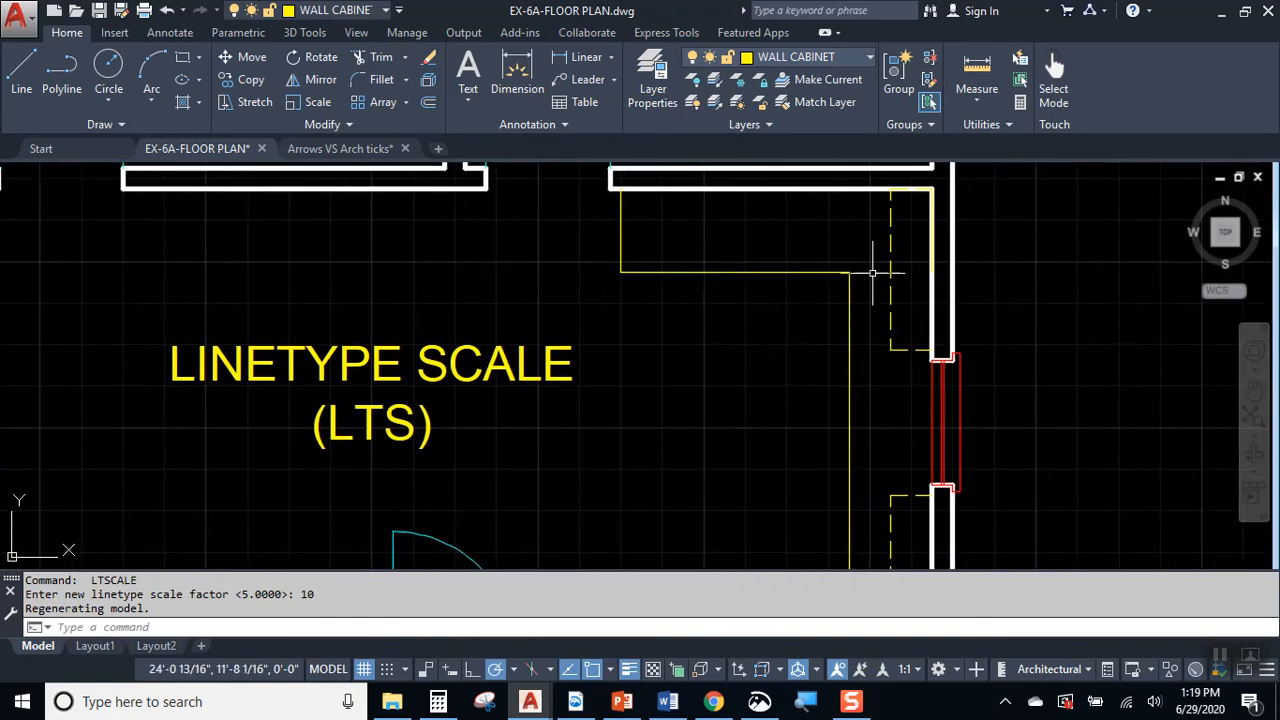
{"action": "mouse_move", "coordinate": [837, 529]}
{"action": "middle_mouse_down"}
{"action": "mouse_move", "coordinate": [812, 423]}
{"action": "mouse_move", "coordinate": [817, 381]}
{"action": "middle_mouse_up"}
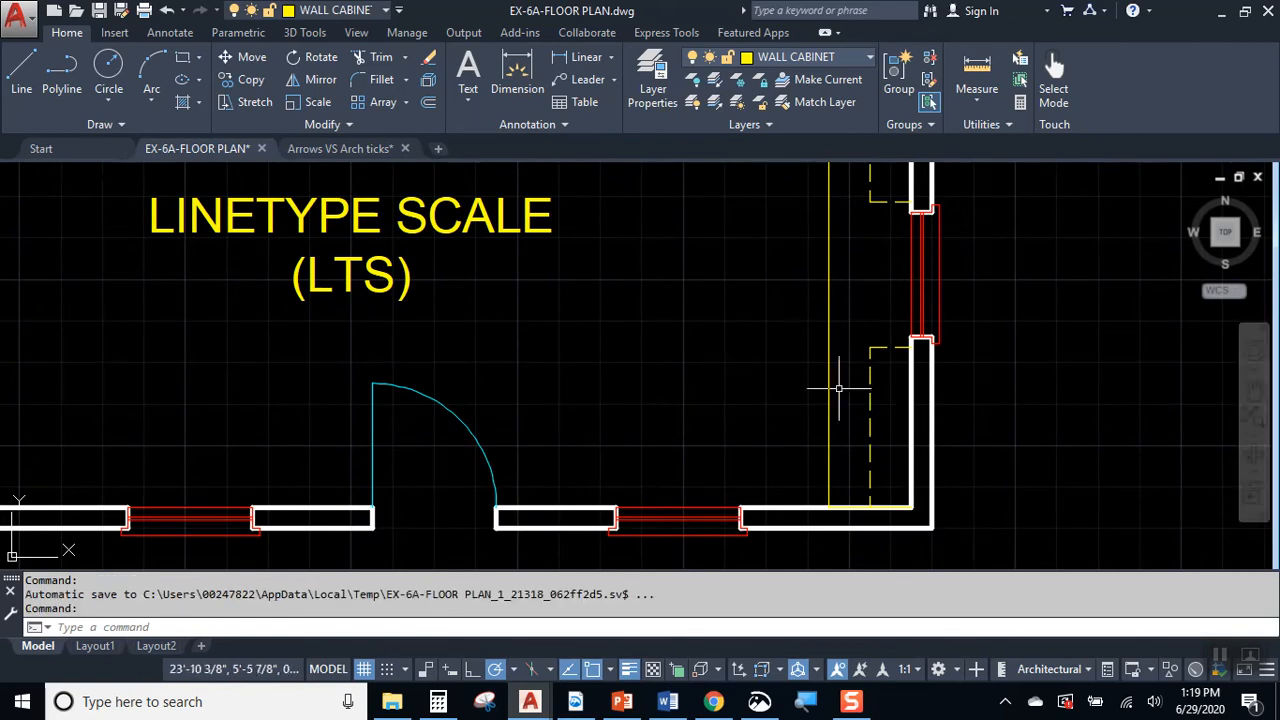
{"action": "middle_click_drag", "start_coordinate": [820, 288], "coordinate": [923, 390]}
{"action": "left_click", "coordinate": [550, 330]}
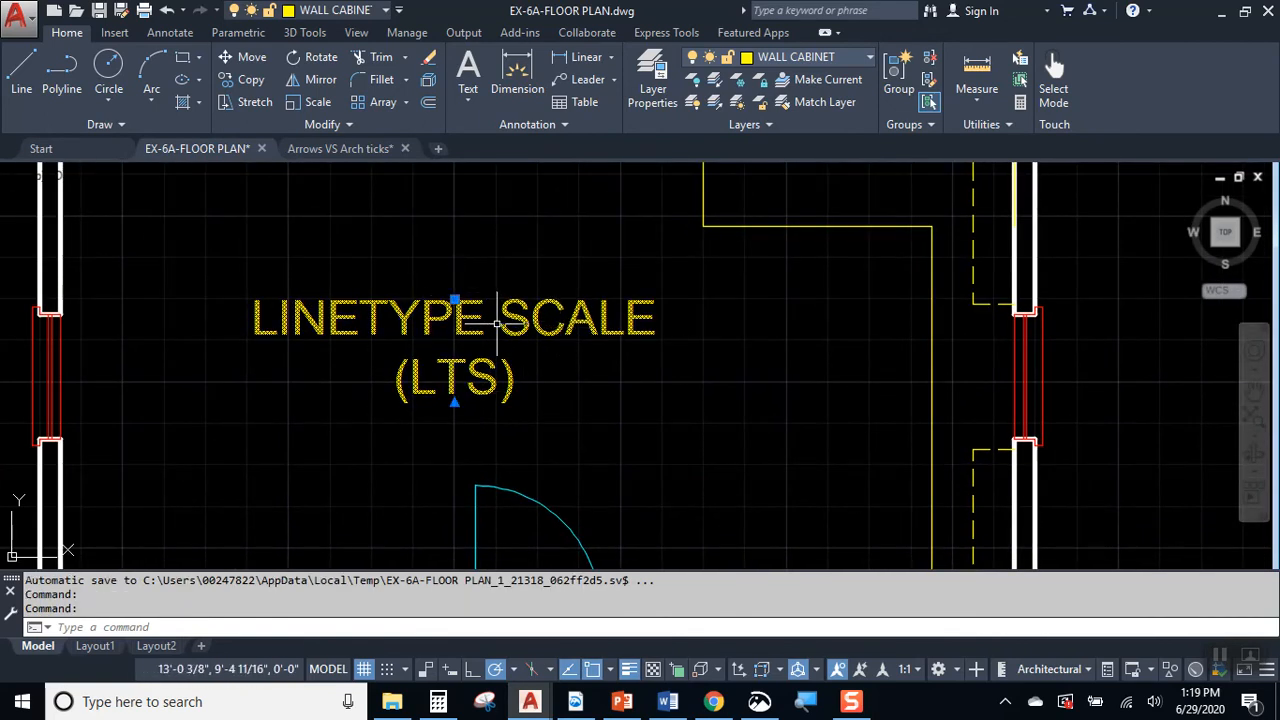
{"action": "key", "text": "Delete"}
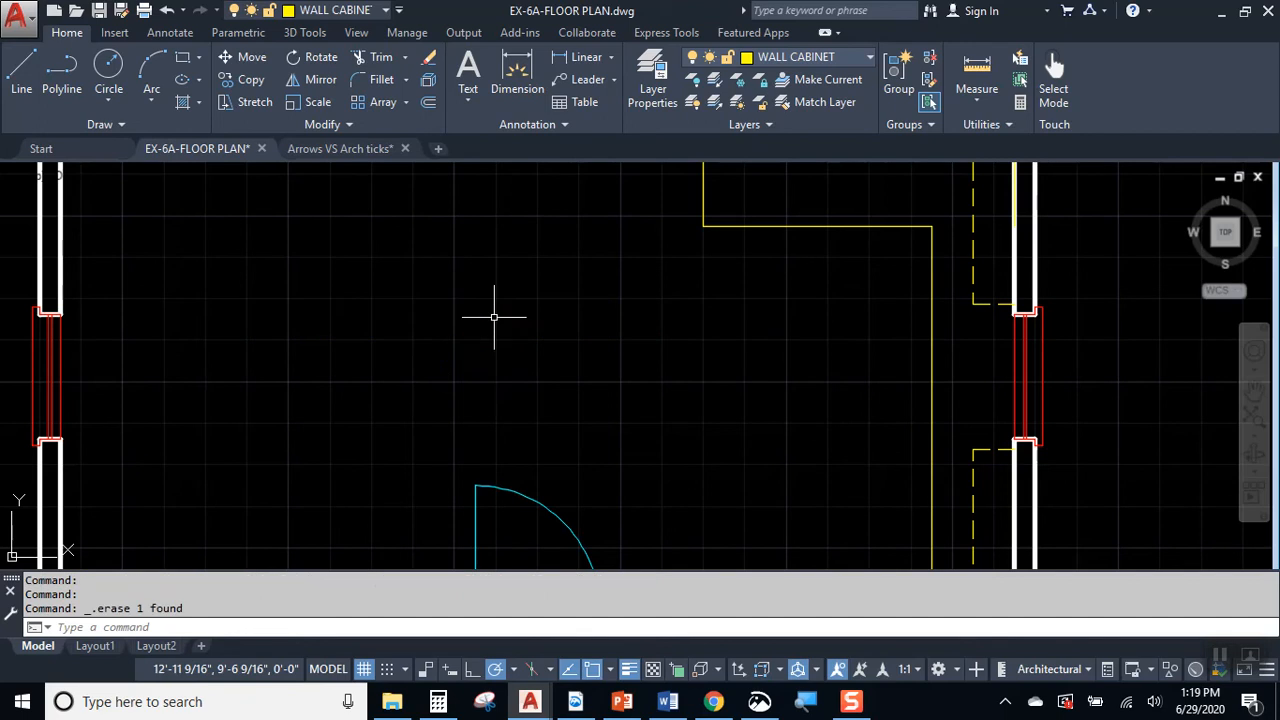
Step: Make TEXT the current layer and change its color to magenta
{"action": "middle_click", "coordinate": [932, 556]}
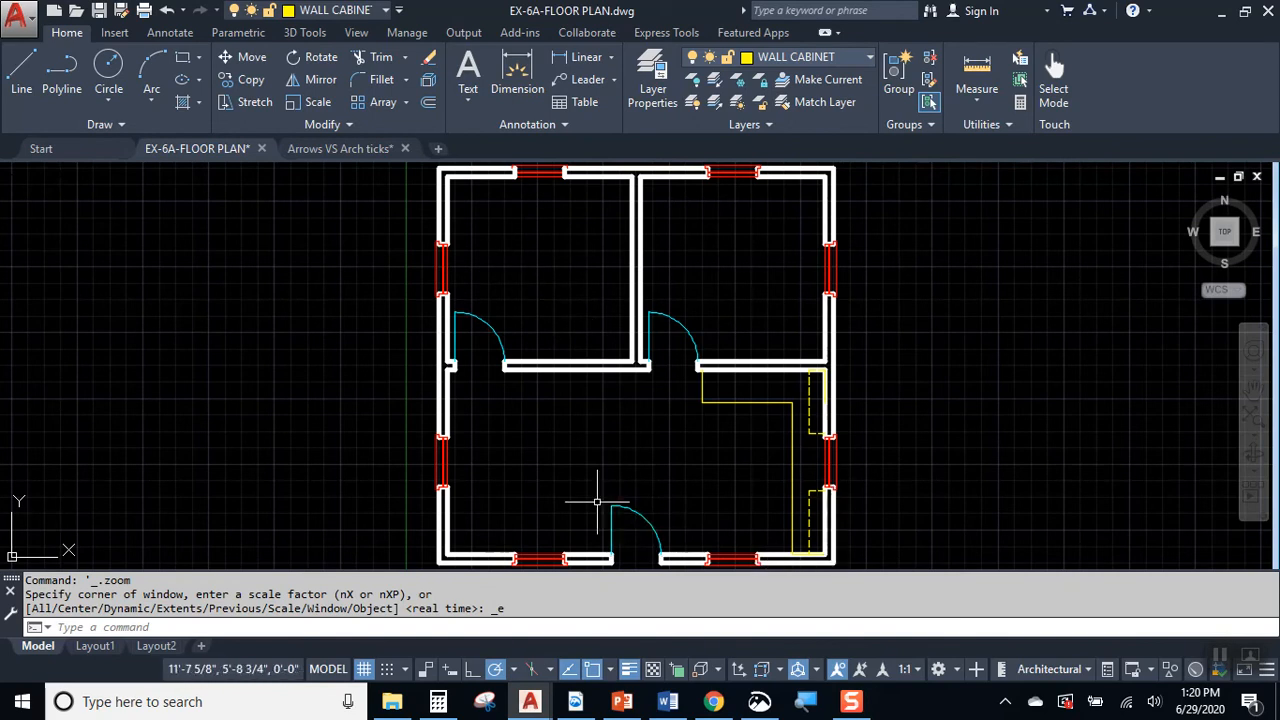
{"action": "left_click", "coordinate": [785, 60]}
{"action": "left_click", "coordinate": [779, 147]}
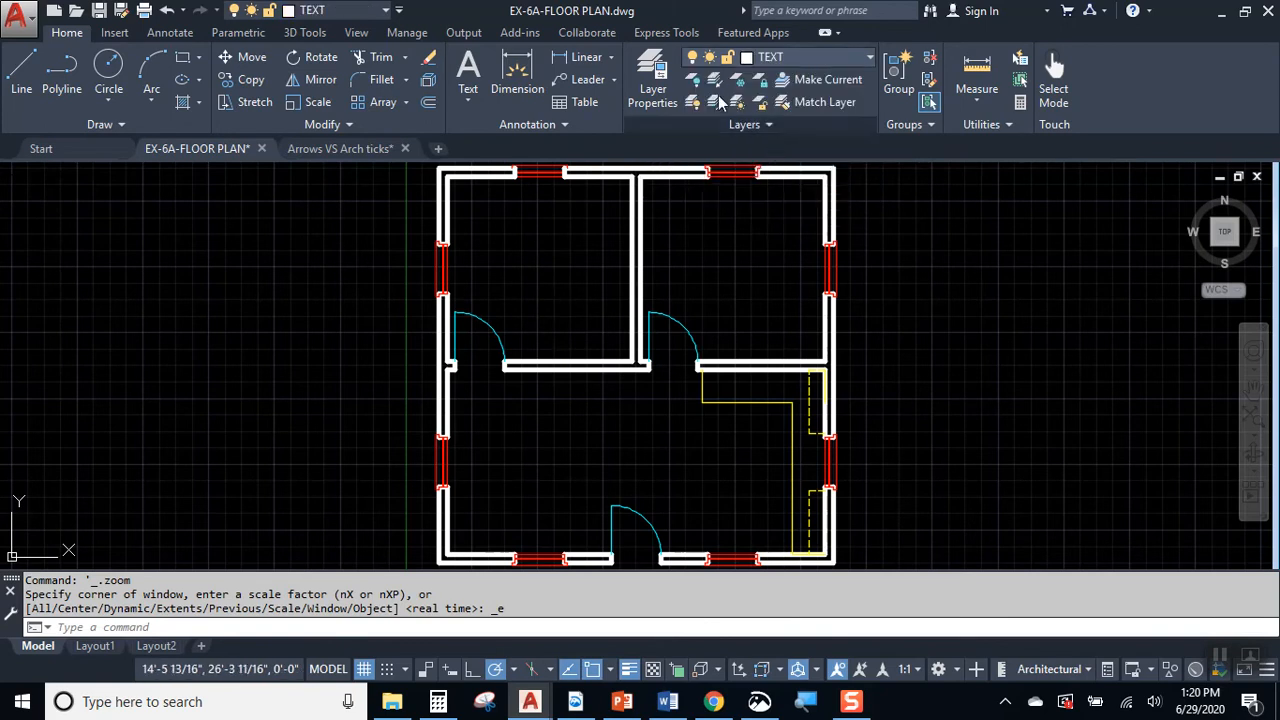
{"action": "left_click", "coordinate": [815, 56]}
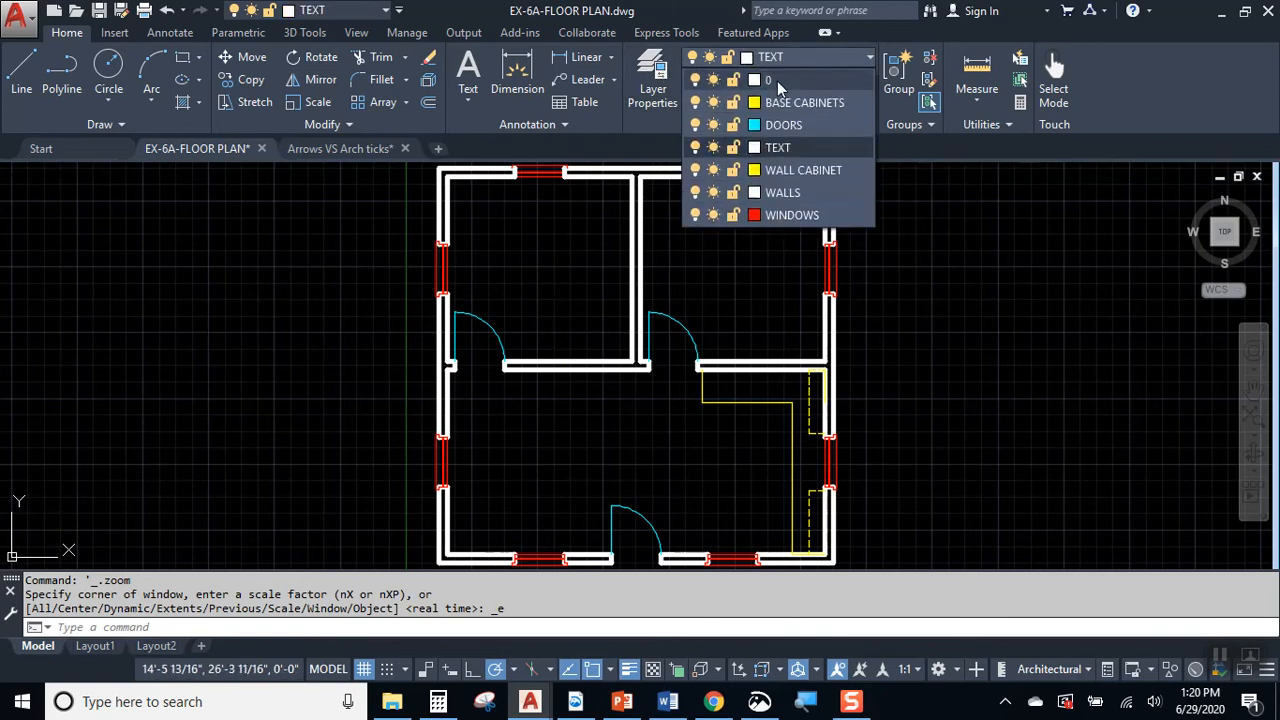
{"action": "left_click", "coordinate": [754, 170]}
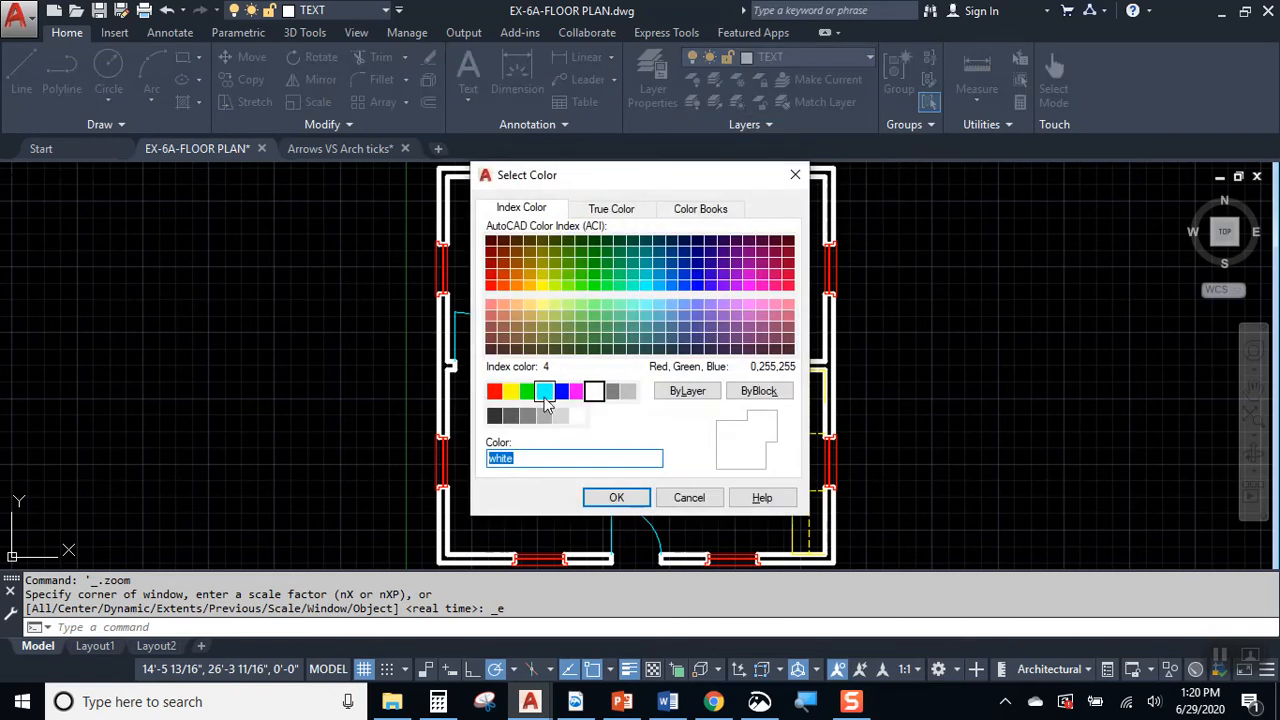
{"action": "left_click", "coordinate": [577, 391]}
{"action": "left_click", "coordinate": [616, 497]}
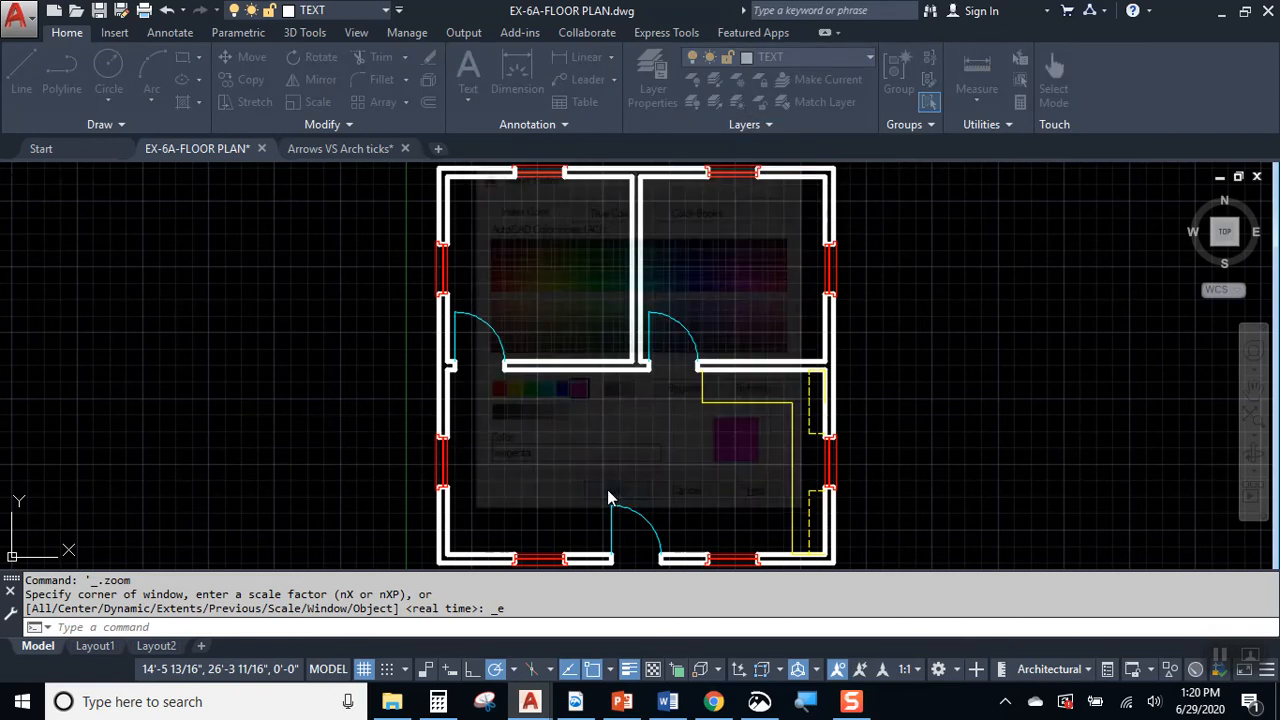
Step: Add the single-line text BATHROOM in the upper-left room, with a height of 6 and a rotation angle of 0
{"action": "left_click", "coordinate": [468, 100]}
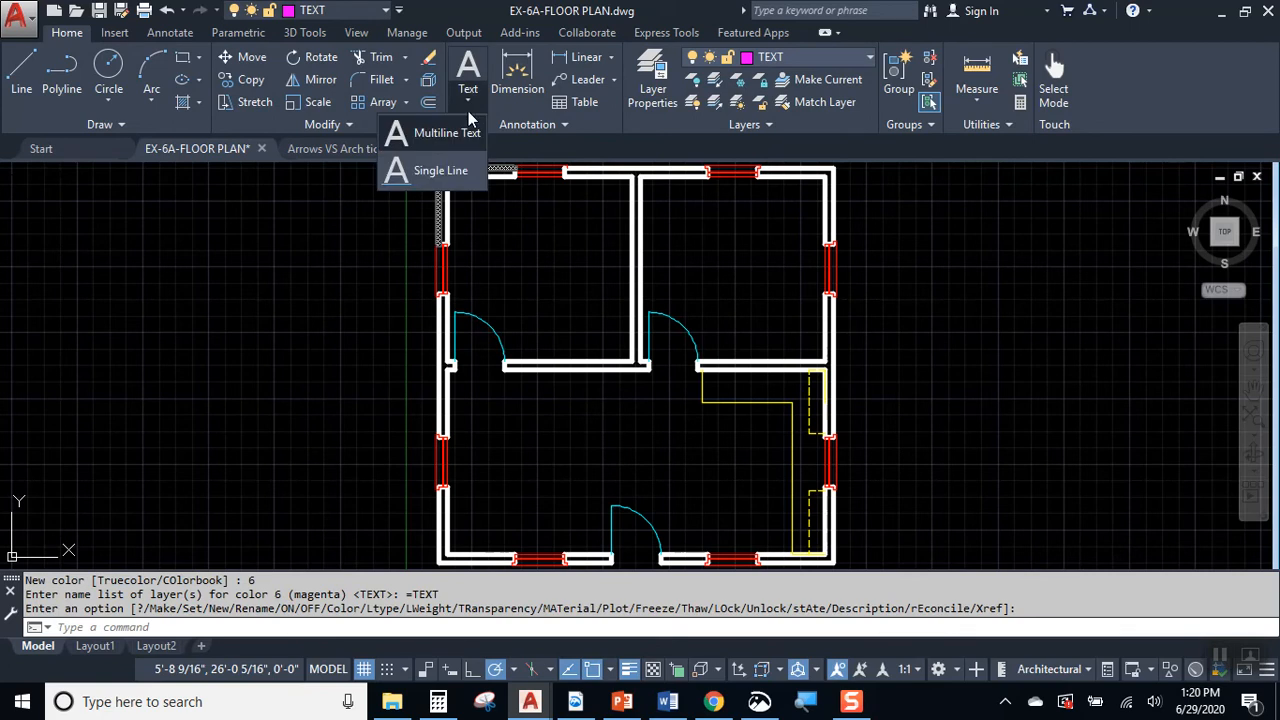
{"action": "left_click", "coordinate": [450, 171]}
{"action": "scroll", "coordinate": [526, 290], "scroll_direction": "up", "scroll_amount": 2}
{"action": "scroll", "coordinate": [526, 285], "scroll_direction": "up", "scroll_amount": 2}
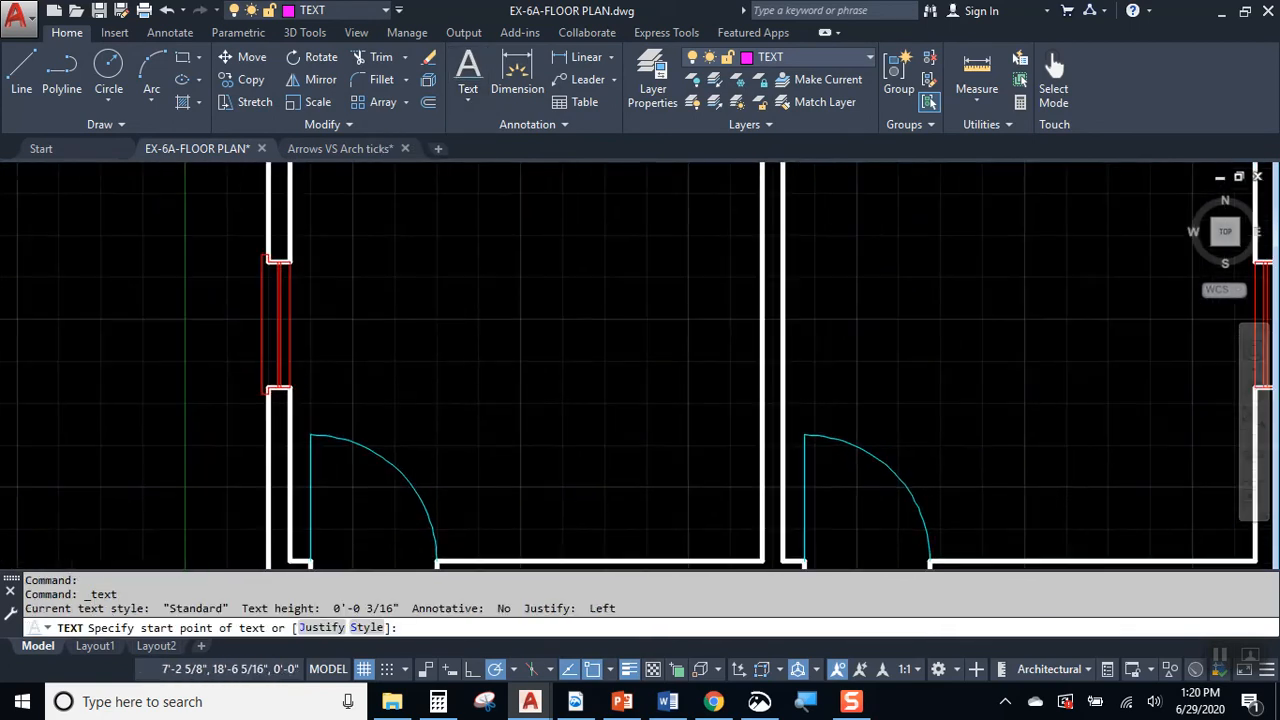
{"action": "left_click", "coordinate": [435, 297]}
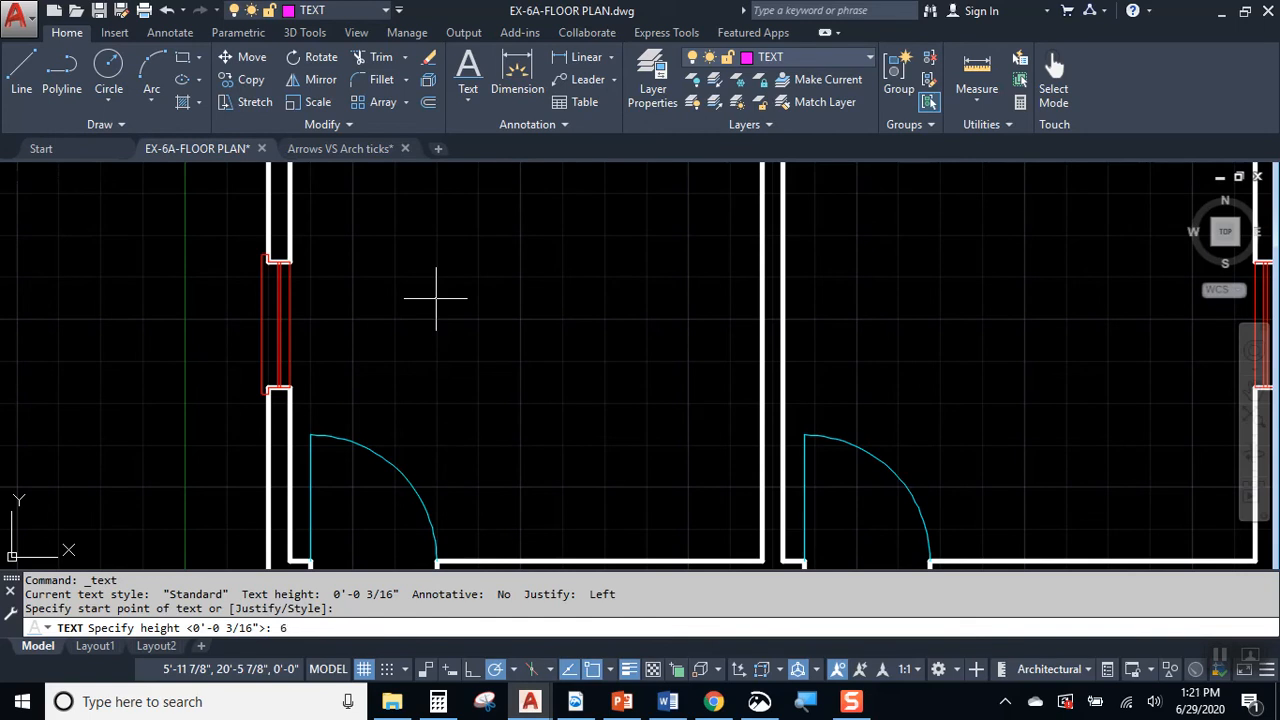
{"action": "key", "text": "Return"}
{"action": "key", "text": "Return"}
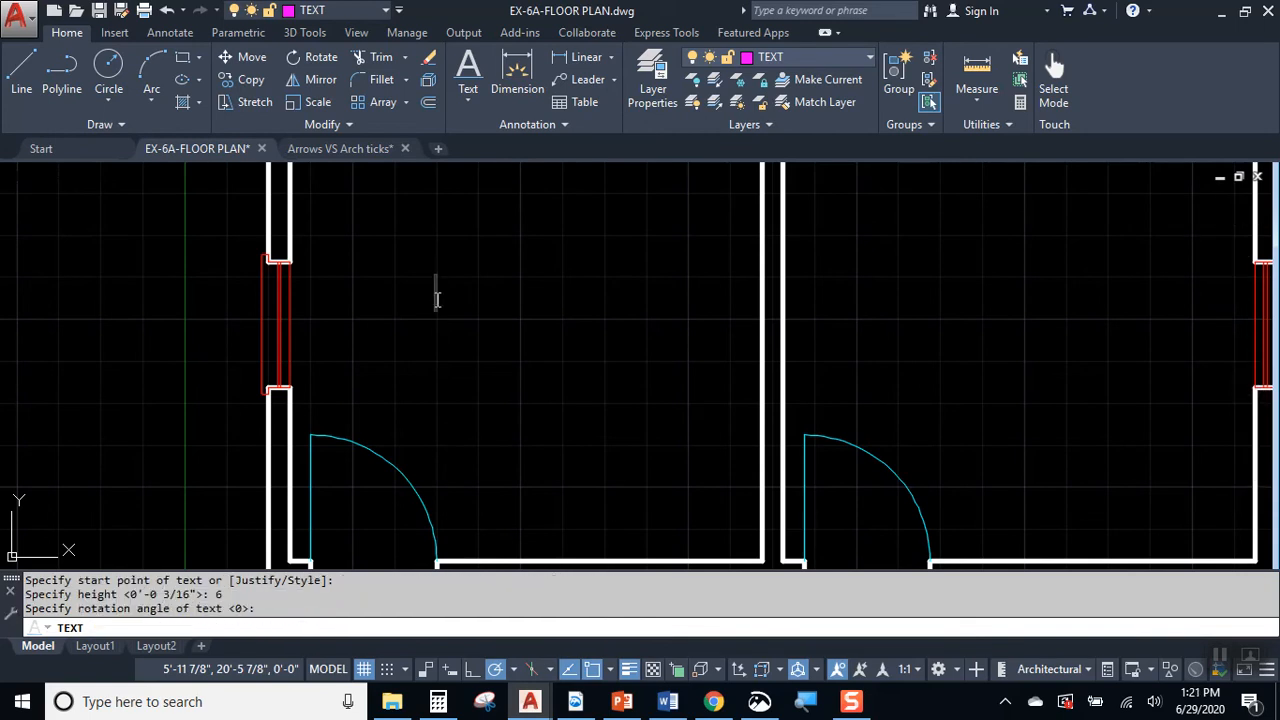
{"action": "type", "text": "BATHROOM"}
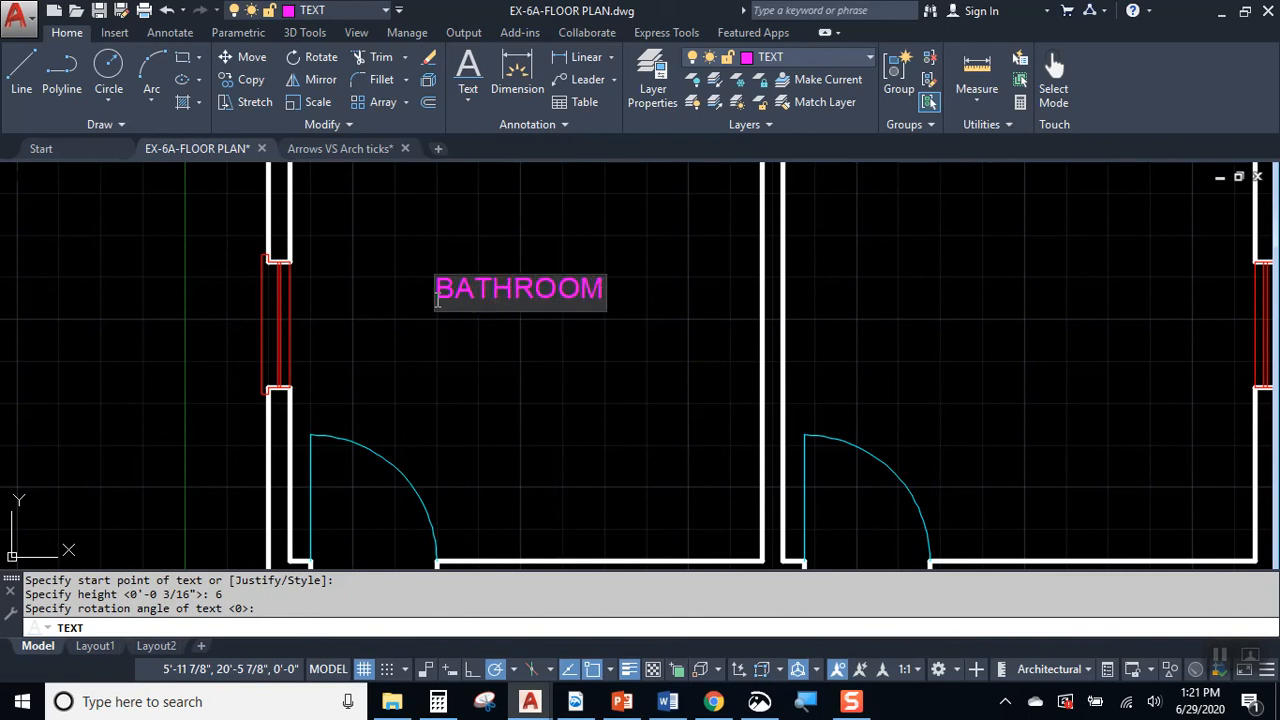
{"action": "key", "text": "Return"}
{"action": "key", "text": "Return"}
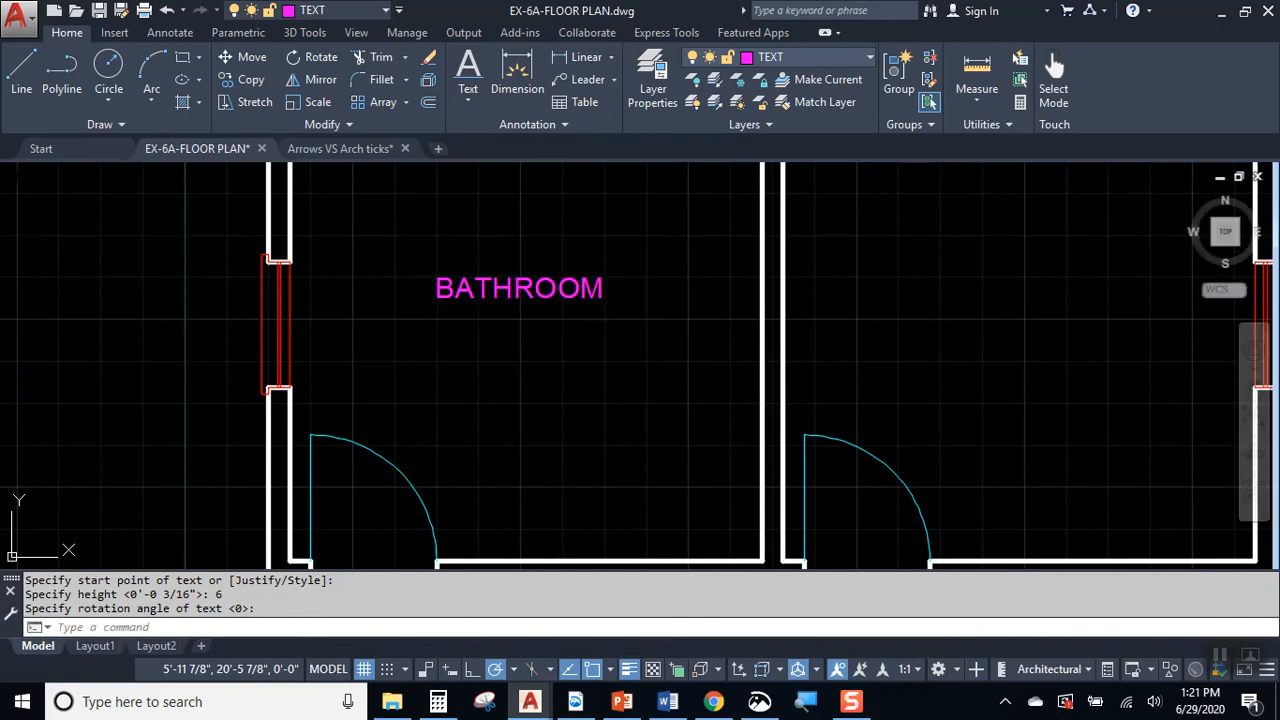
Step: Copy the BATHROOM label horizontally about 12'-8" into the upper-right room
{"action": "scroll", "coordinate": [424, 257], "scroll_direction": "down", "scroll_amount": 3}
{"action": "middle_click_drag", "start_coordinate": [449, 356], "coordinate": [414, 409]}
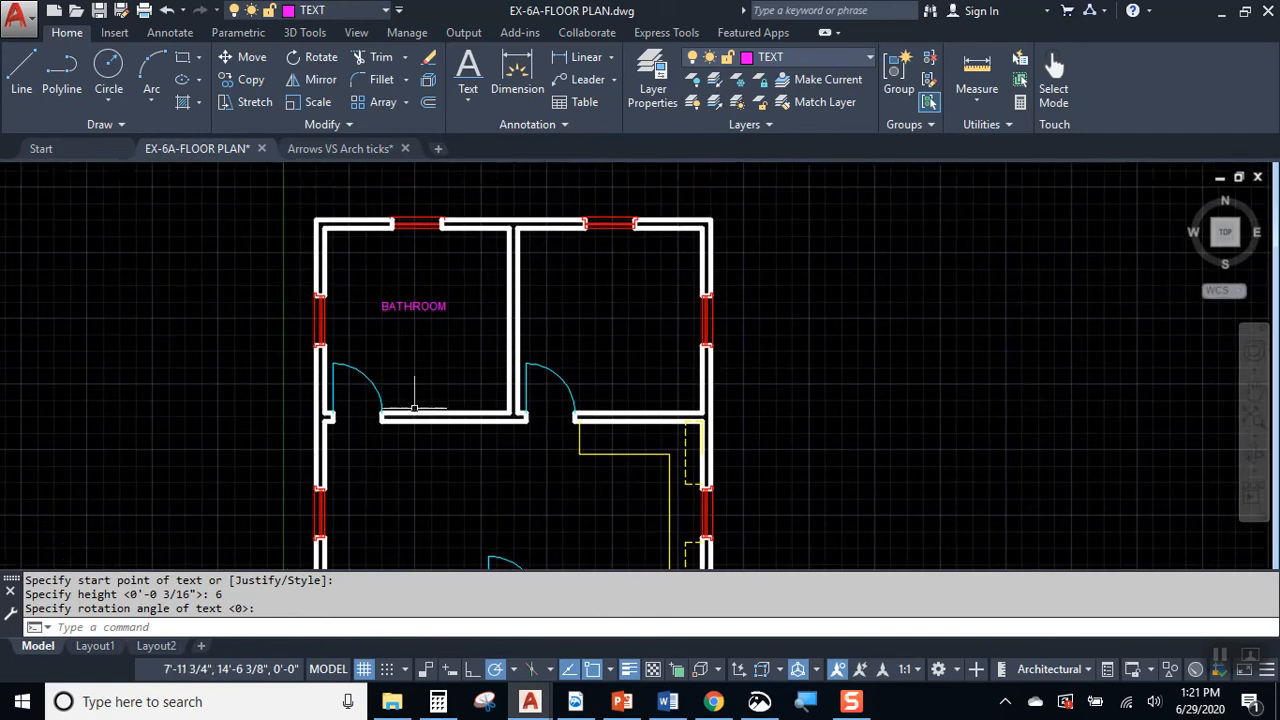
{"action": "scroll", "coordinate": [414, 409], "scroll_direction": "up", "scroll_amount": 2}
{"action": "left_click", "coordinate": [431, 250]}
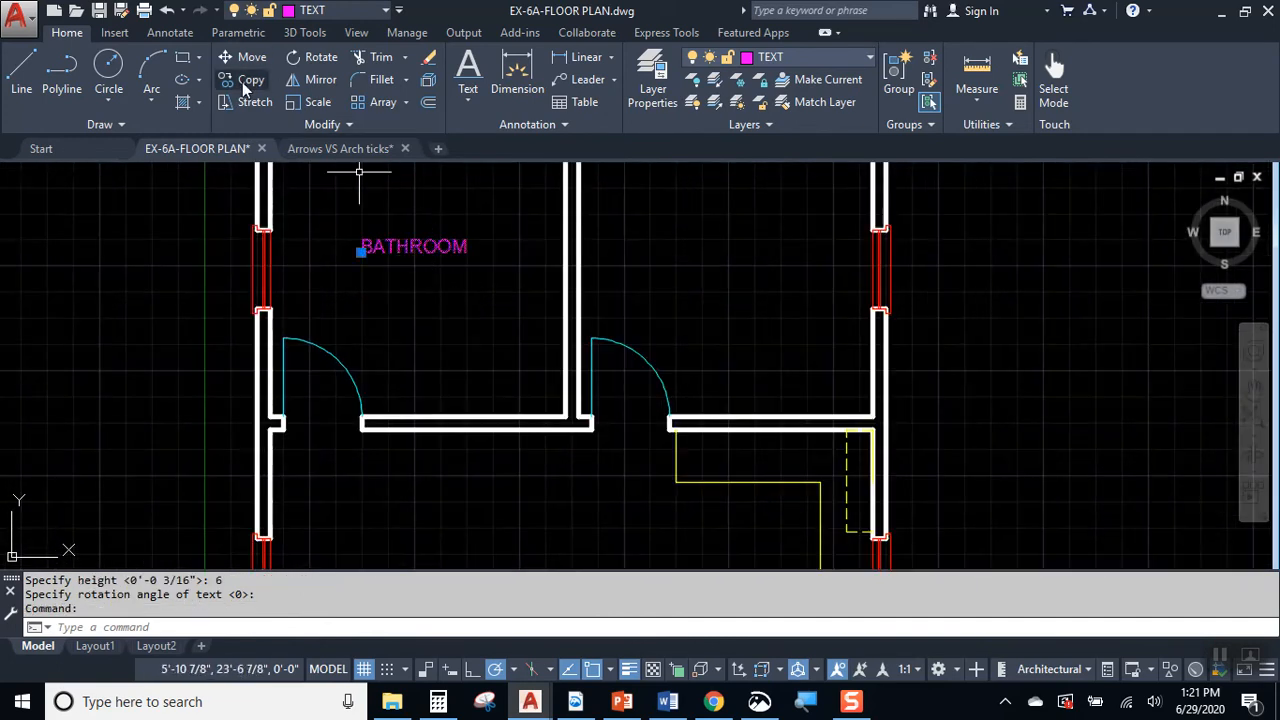
{"action": "left_click", "coordinate": [251, 80]}
{"action": "left_click", "coordinate": [361, 251]}
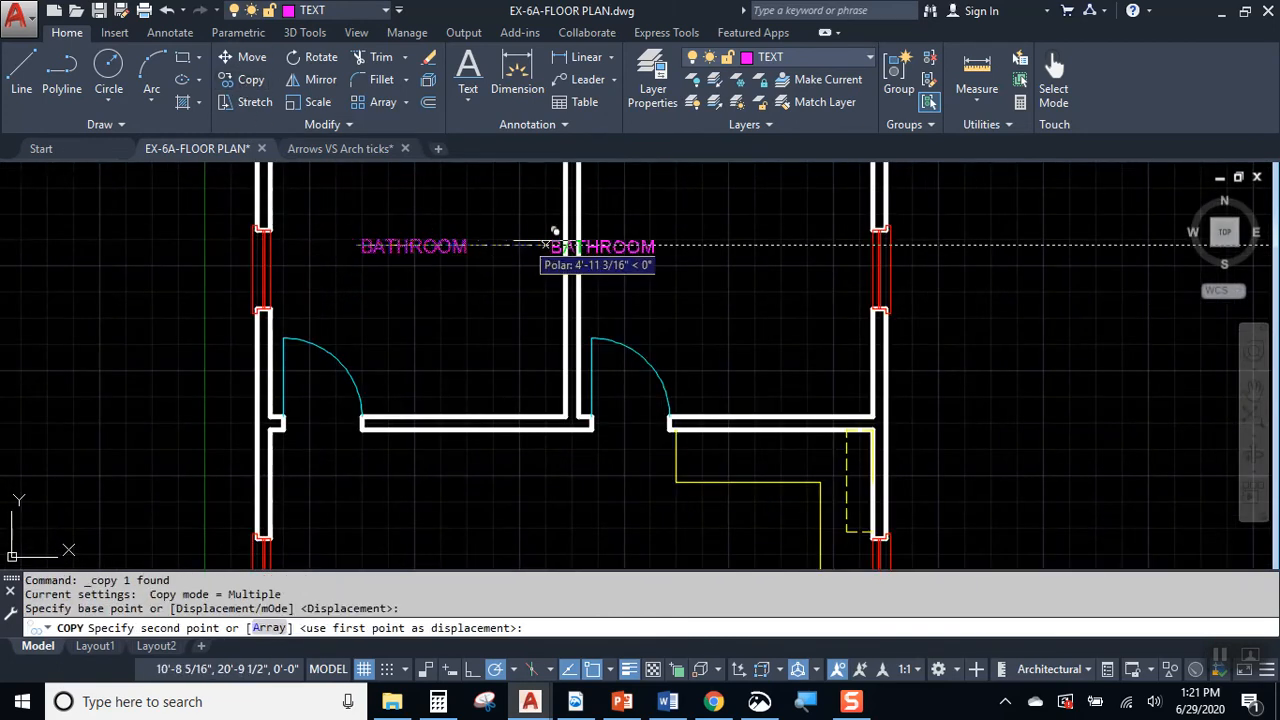
{"action": "left_click", "coordinate": [692, 228]}
{"action": "key", "text": "Escape"}
Step: Change the copied label in the upper-right room to BEDROOM
{"action": "double_click", "coordinate": [729, 251]}
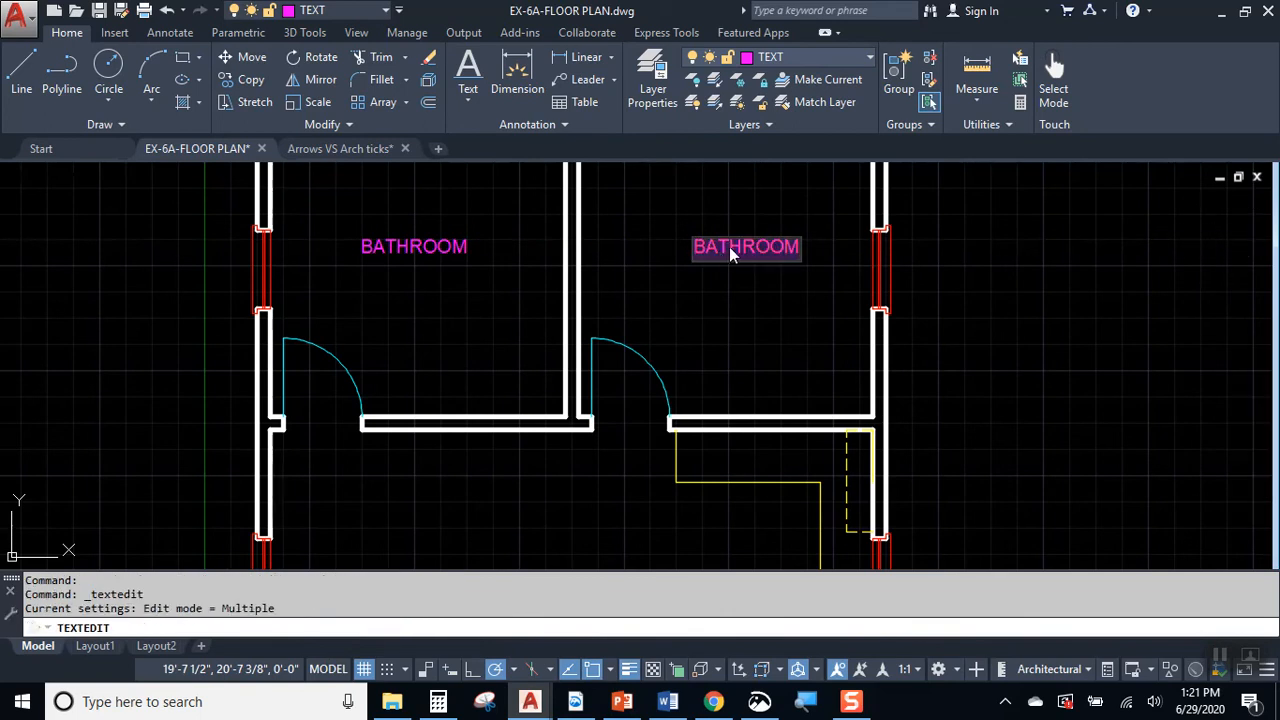
{"action": "key", "text": "BackSpace"}
{"action": "key", "text": "BackSpace"}
{"action": "key", "text": "BackSpace"}
{"action": "type", "text": "ED"}
{"action": "left_click", "coordinate": [758, 288]}
{"action": "key", "text": "Escape"}
Step: Copy the BATHROOM label twice into the large lower room, once on its left side and once beside the base cabinets
{"action": "left_click", "coordinate": [443, 246]}
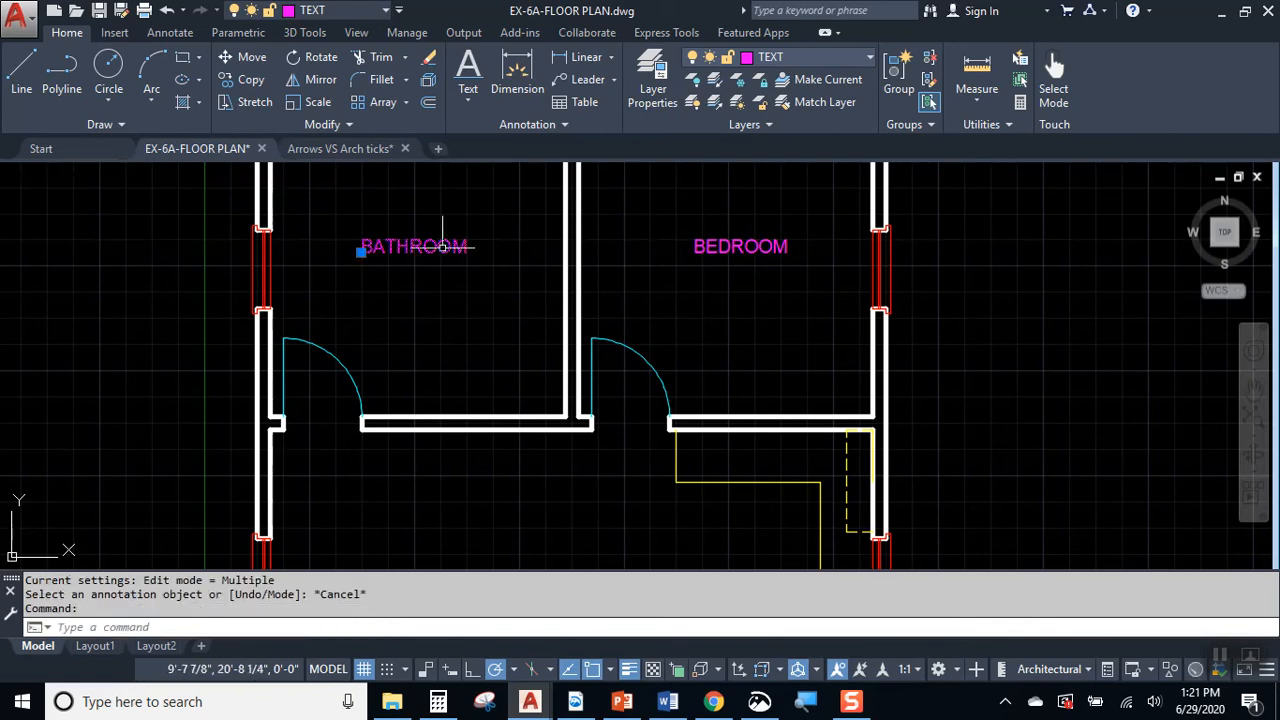
{"action": "left_click", "coordinate": [248, 87]}
{"action": "left_click", "coordinate": [413, 264]}
{"action": "middle_click_drag", "start_coordinate": [404, 560], "coordinate": [441, 297]}
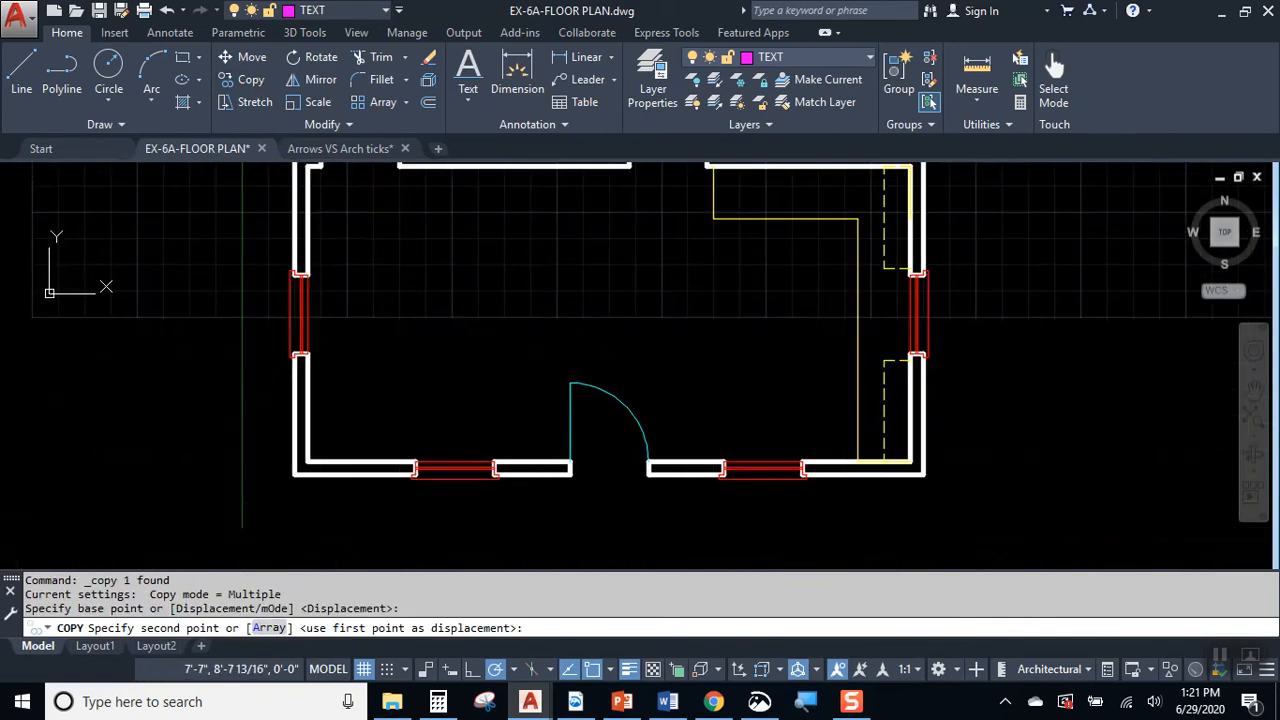
{"action": "left_click", "coordinate": [452, 308]}
{"action": "key", "text": "Escape"}
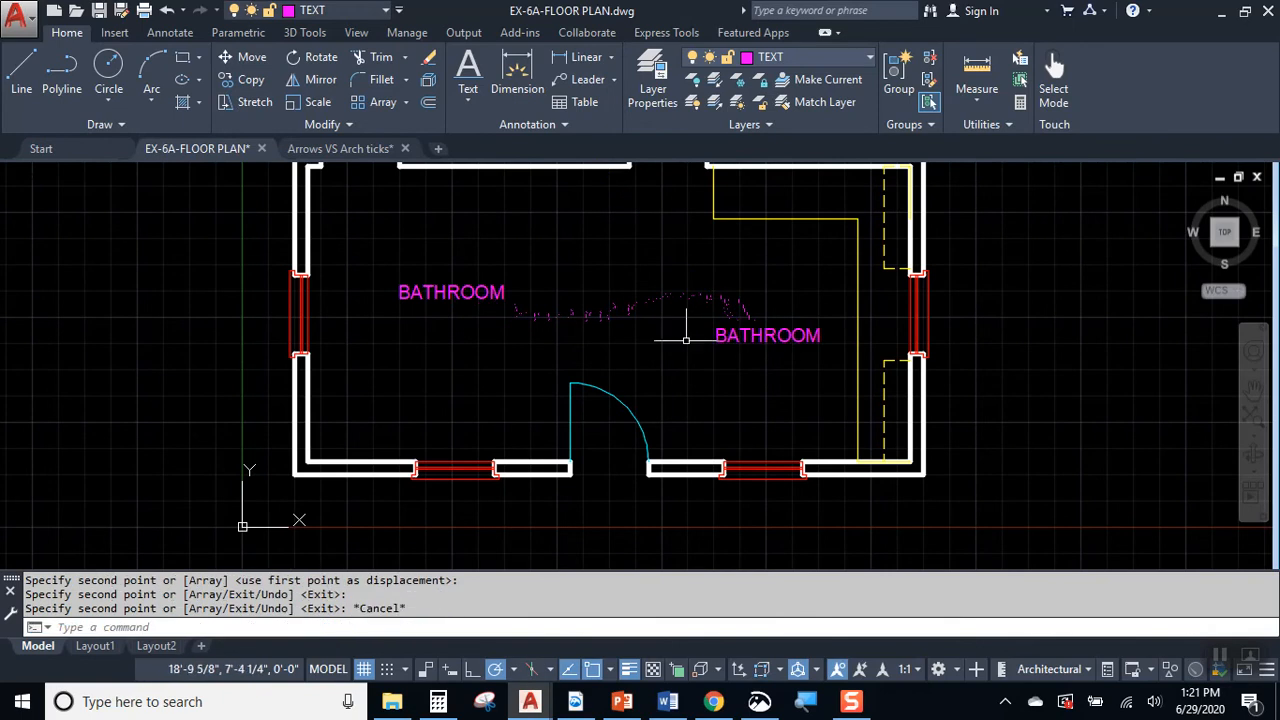
Step: Change the label copy on the left side of the lower room to LIVING AREA
{"action": "double_click", "coordinate": [503, 303]}
{"action": "type", "text": "LIVIN G AREA"}
{"action": "left_click", "coordinate": [651, 349]}
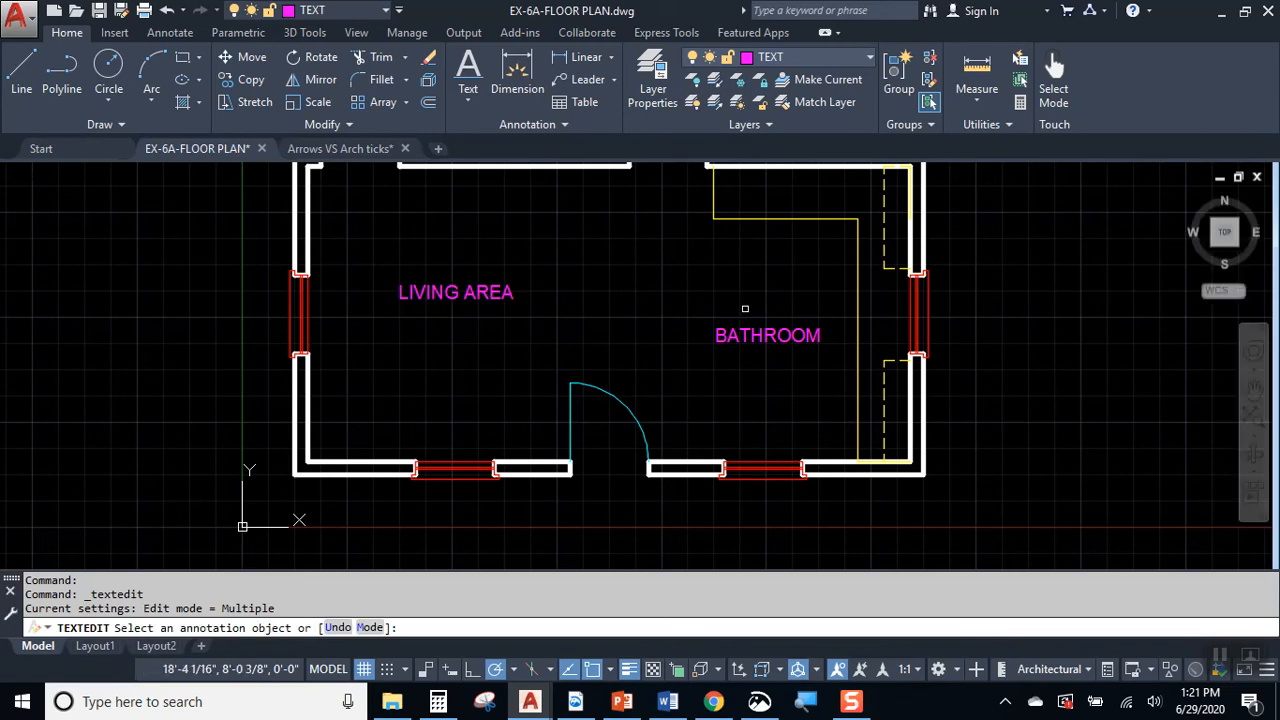
Step: Change the label copy beside the base cabinets to KITCHEN and finish text editing
{"action": "left_click", "coordinate": [795, 345]}
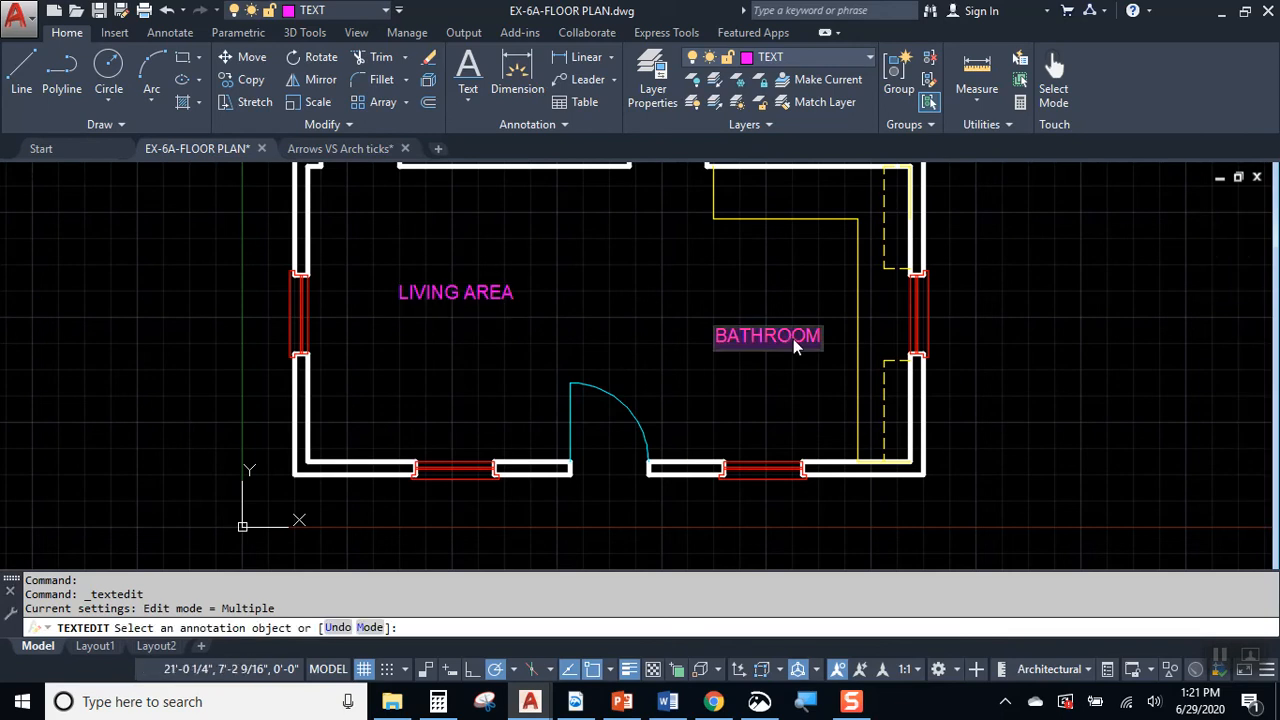
{"action": "type", "text": "KITCEHN"}
{"action": "key", "text": "BackSpace"}
{"action": "key", "text": "BackSpace"}
{"action": "key", "text": "BackSpace"}
{"action": "key", "text": "BackSpace"}
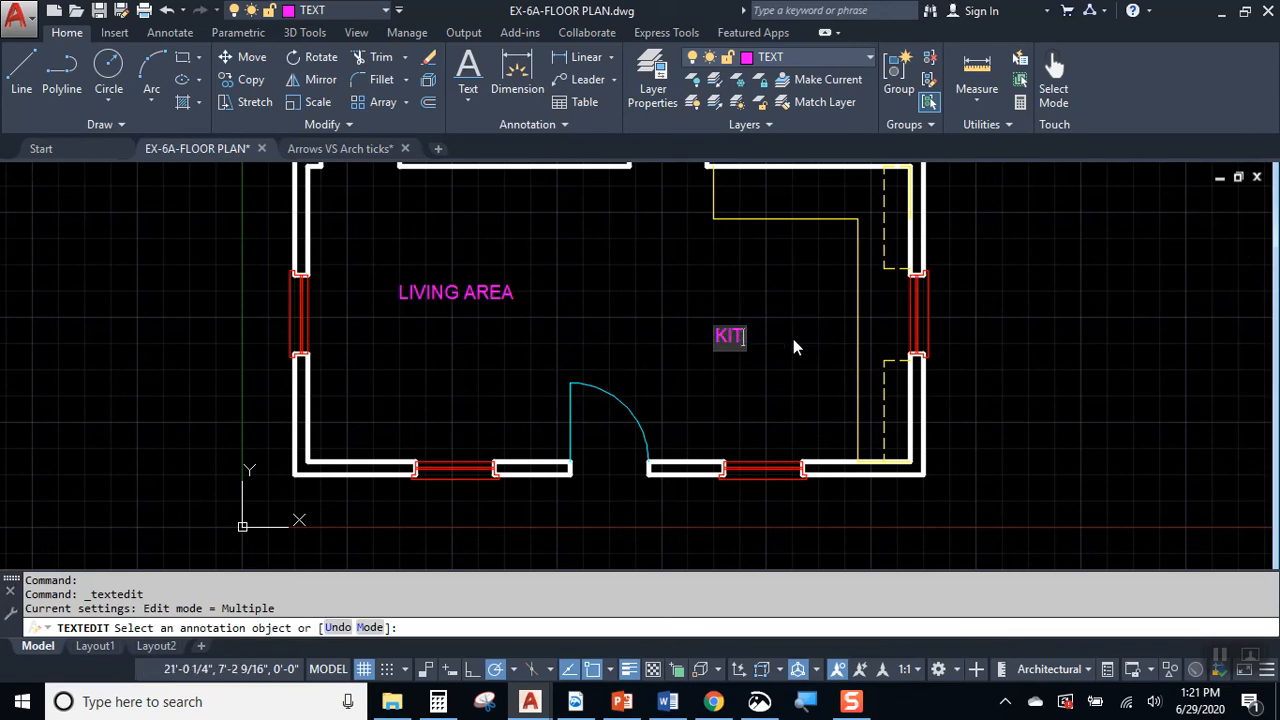
{"action": "type", "text": "CHEN"}
{"action": "left_click", "coordinate": [814, 286]}
{"action": "key", "text": "Escape"}
Step: Create a new text style named CITY BLUEPRINT and select it in the style list
{"action": "middle_click_drag", "start_coordinate": [780, 266], "coordinate": [687, 369]}
{"action": "scroll", "coordinate": [687, 369], "scroll_direction": "down", "scroll_amount": 5}
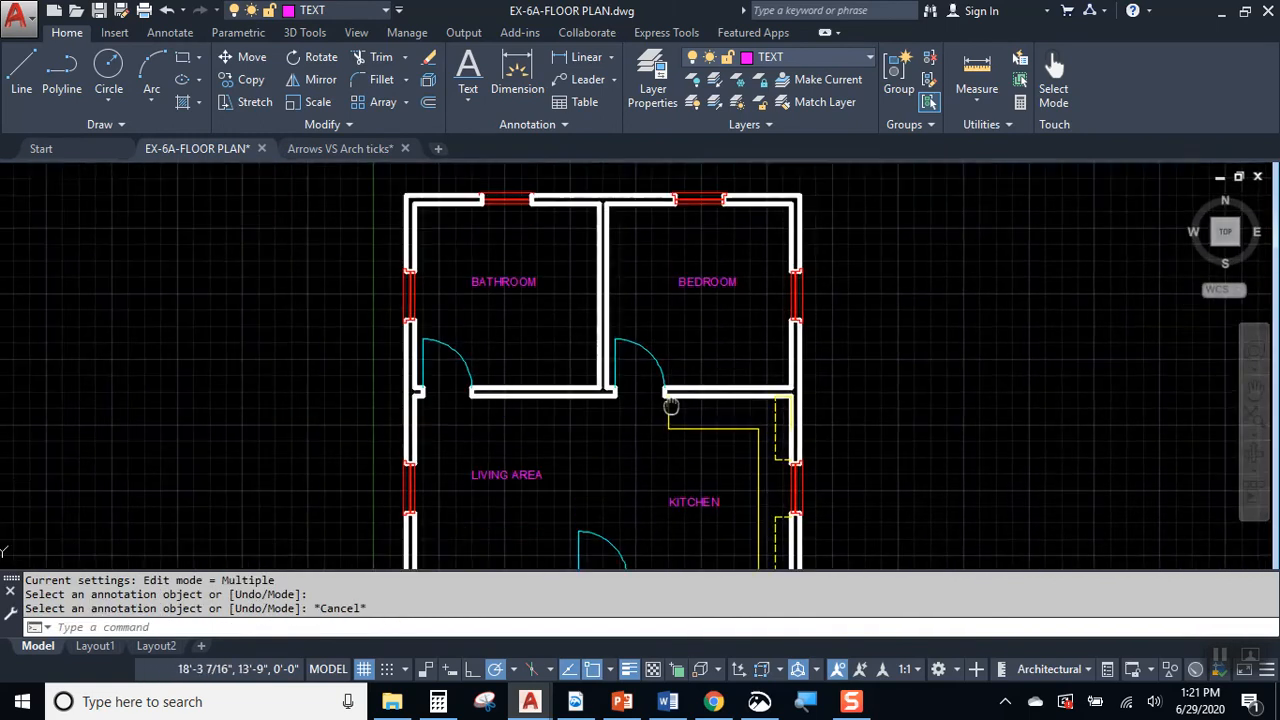
{"action": "scroll", "coordinate": [475, 231], "scroll_direction": "up", "scroll_amount": 5}
{"action": "scroll", "coordinate": [490, 270], "scroll_direction": "up", "scroll_amount": 4}
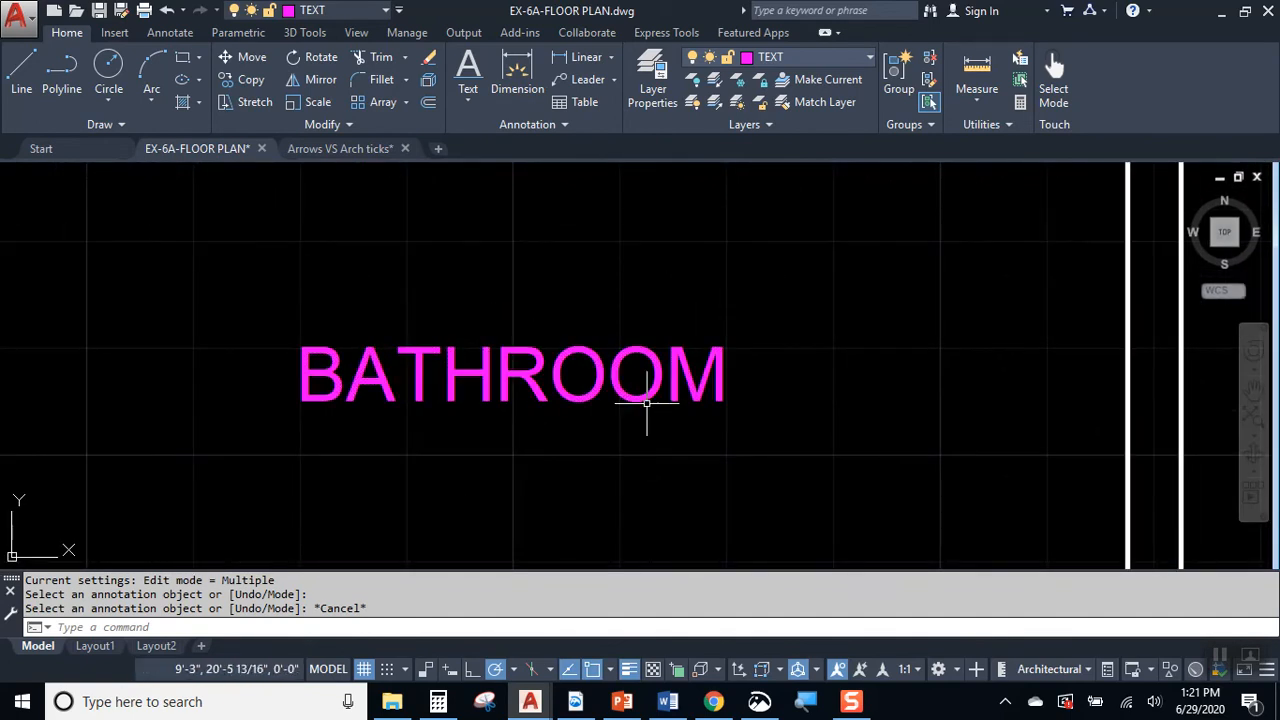
{"action": "middle_click_drag", "start_coordinate": [638, 407], "coordinate": [583, 349]}
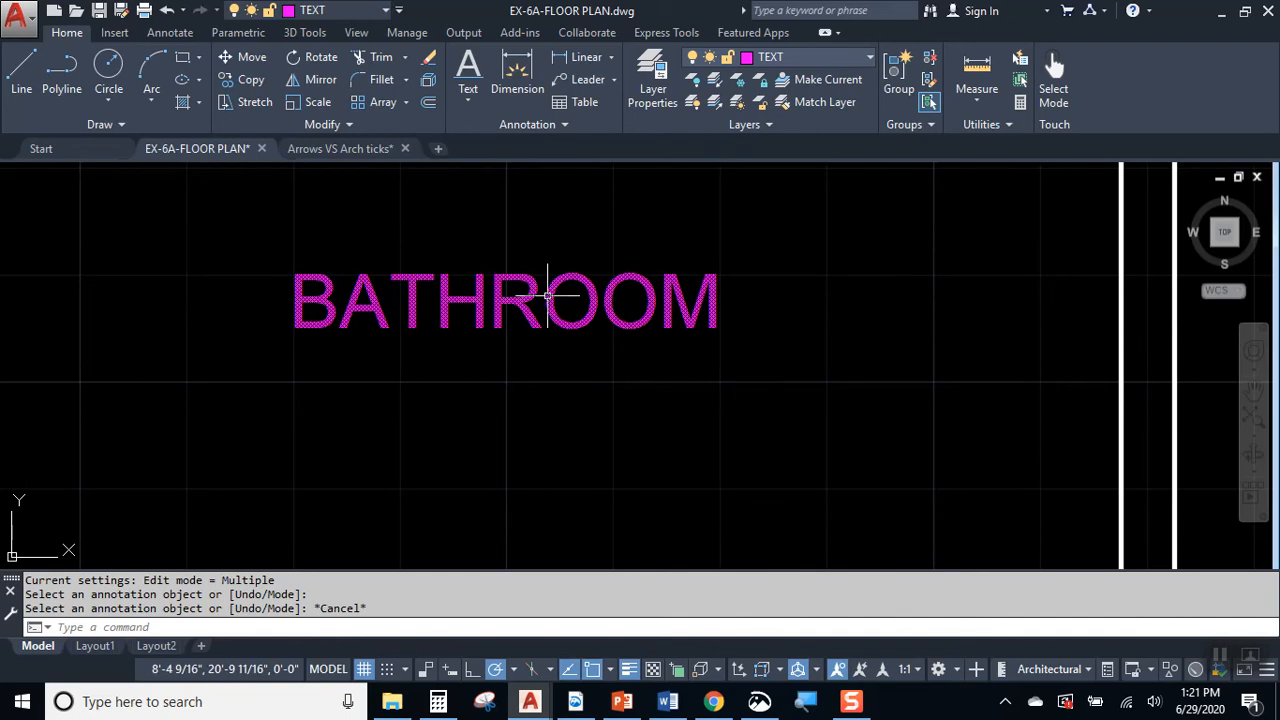
{"action": "scroll", "coordinate": [520, 296], "scroll_direction": "down", "scroll_amount": 2}
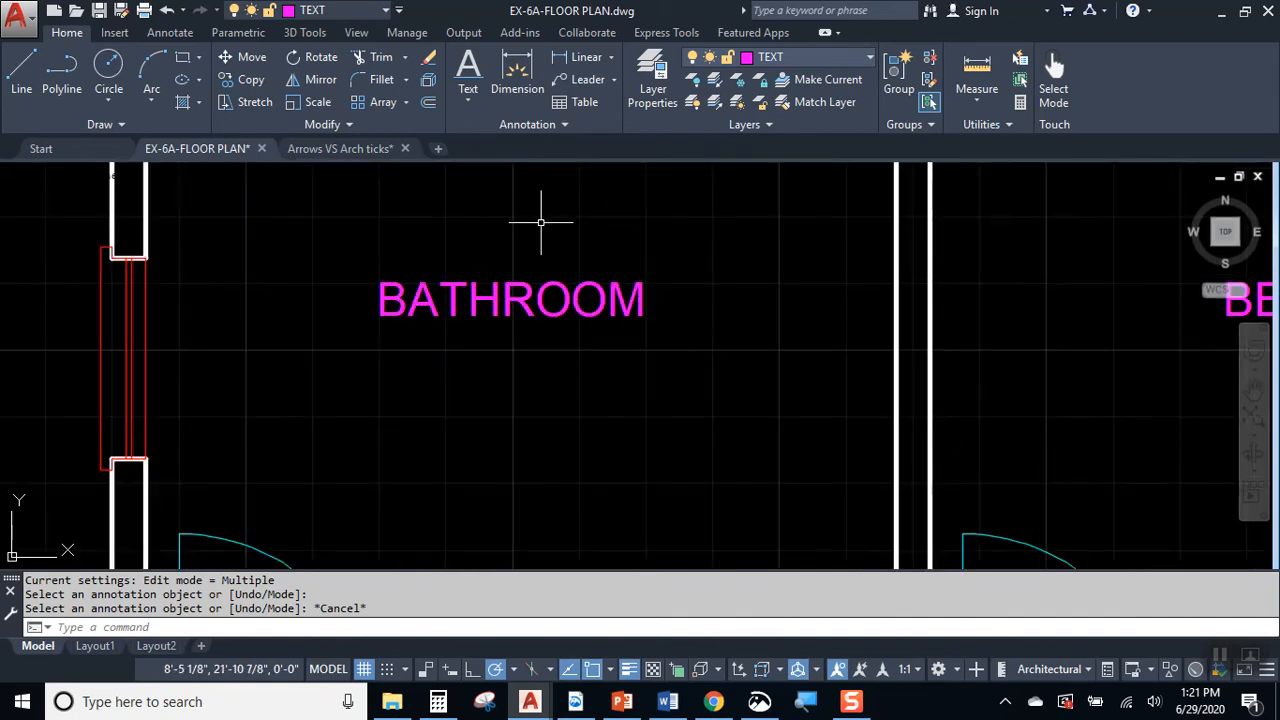
{"action": "type", "text": "sT"}
{"action": "key", "text": "Return"}
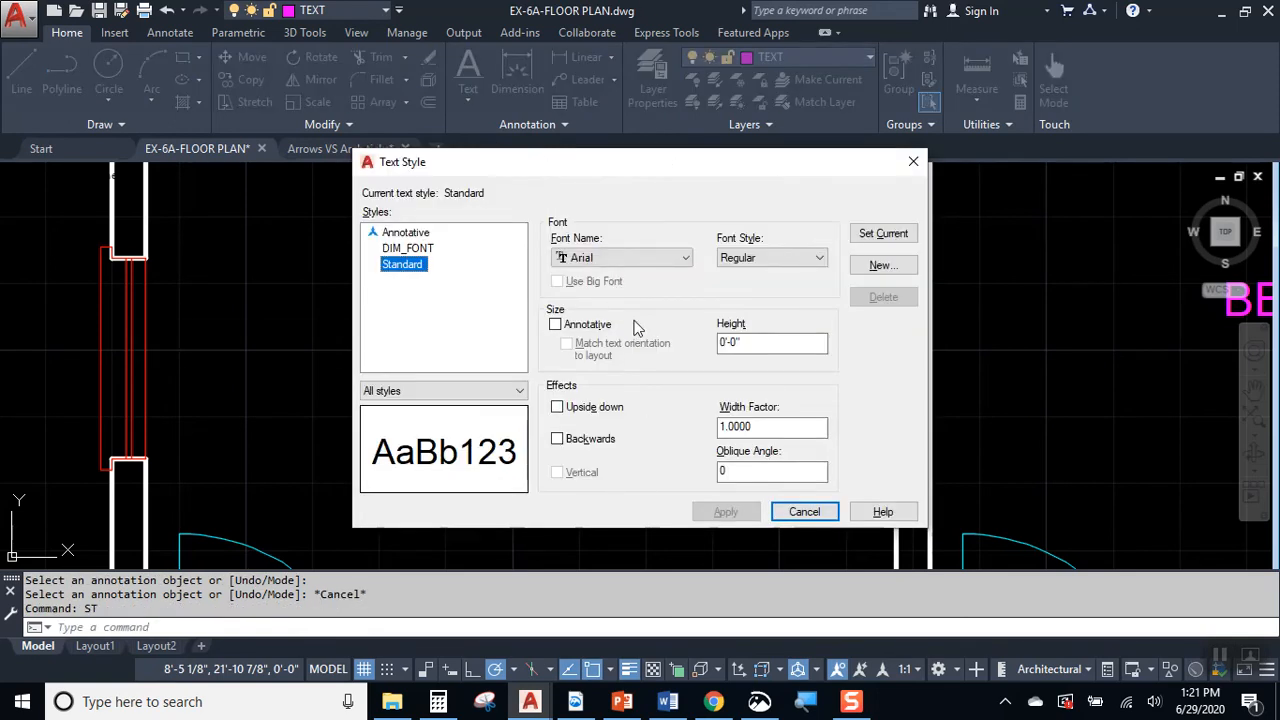
{"action": "left_click", "coordinate": [880, 267]}
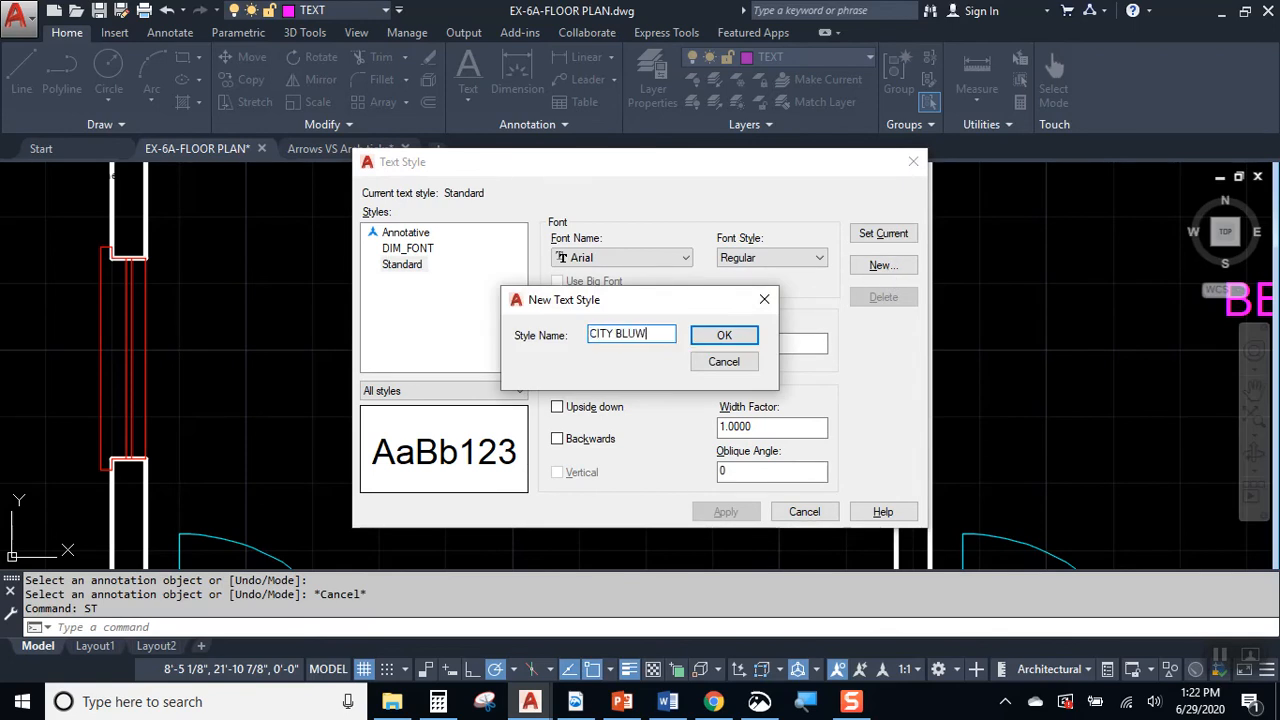
{"action": "type", "text": "CITY BLUEPRINT"}
{"action": "key", "text": "Return"}
{"action": "left_click", "coordinate": [425, 249]}
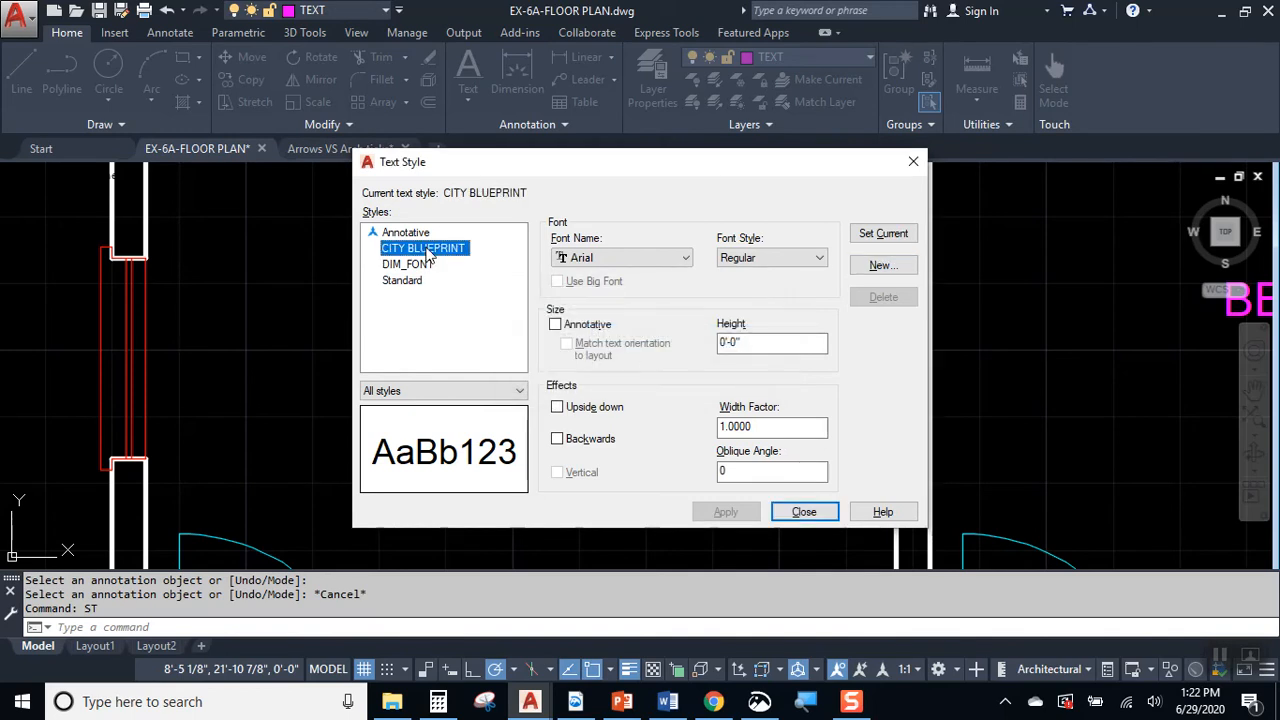
Step: Set the CITY BLUEPRINT style's font to CityBlueprint, apply it and close the text style settings
{"action": "left_click", "coordinate": [600, 258]}
{"action": "type", "text": "ci"}
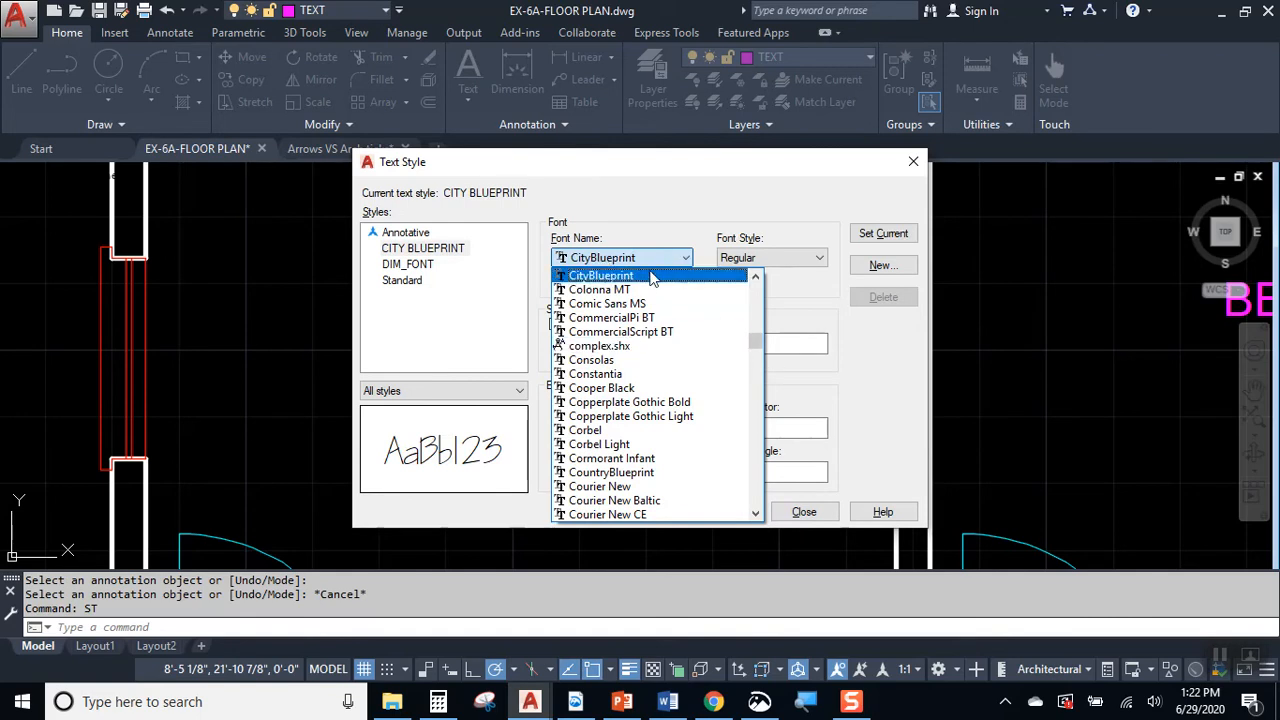
{"action": "left_click", "coordinate": [737, 277]}
{"action": "left_click", "coordinate": [726, 511]}
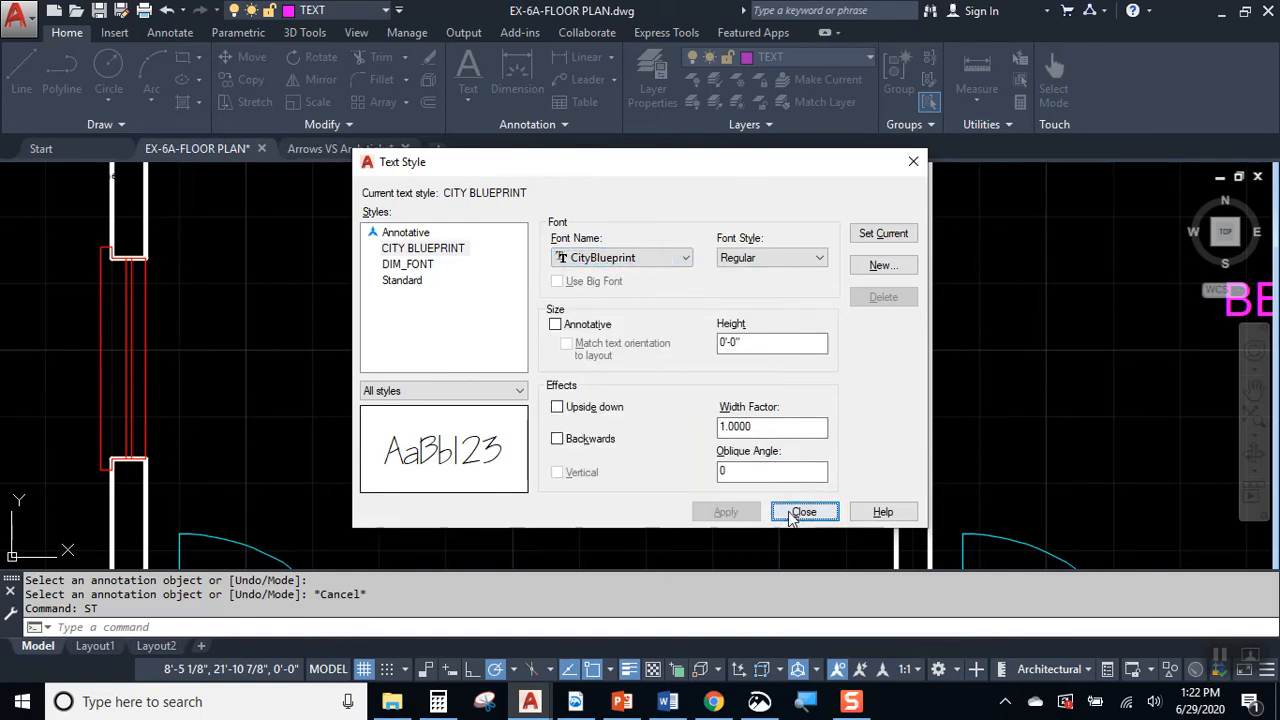
{"action": "left_click", "coordinate": [804, 511]}
Step: Apply the CITY BLUEPRINT text style to the BATHROOM, BEDROOM, LIVING AREA and KITCHEN labels, then clear the selection
{"action": "left_click", "coordinate": [623, 312]}
{"action": "scroll", "coordinate": [531, 351], "scroll_direction": "down", "scroll_amount": 4}
{"action": "left_click", "coordinate": [849, 325]}
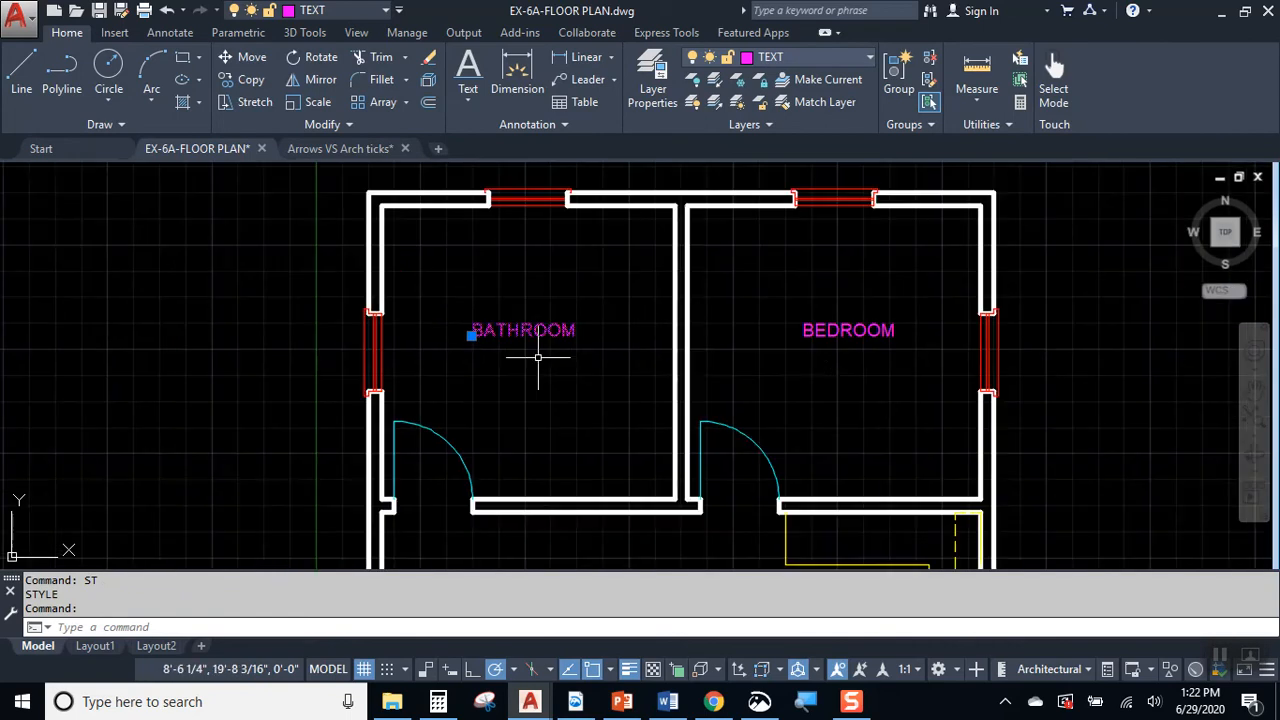
{"action": "middle_click_drag", "start_coordinate": [814, 432], "coordinate": [846, 234]}
{"action": "left_click", "coordinate": [600, 443]}
{"action": "left_click", "coordinate": [869, 487]}
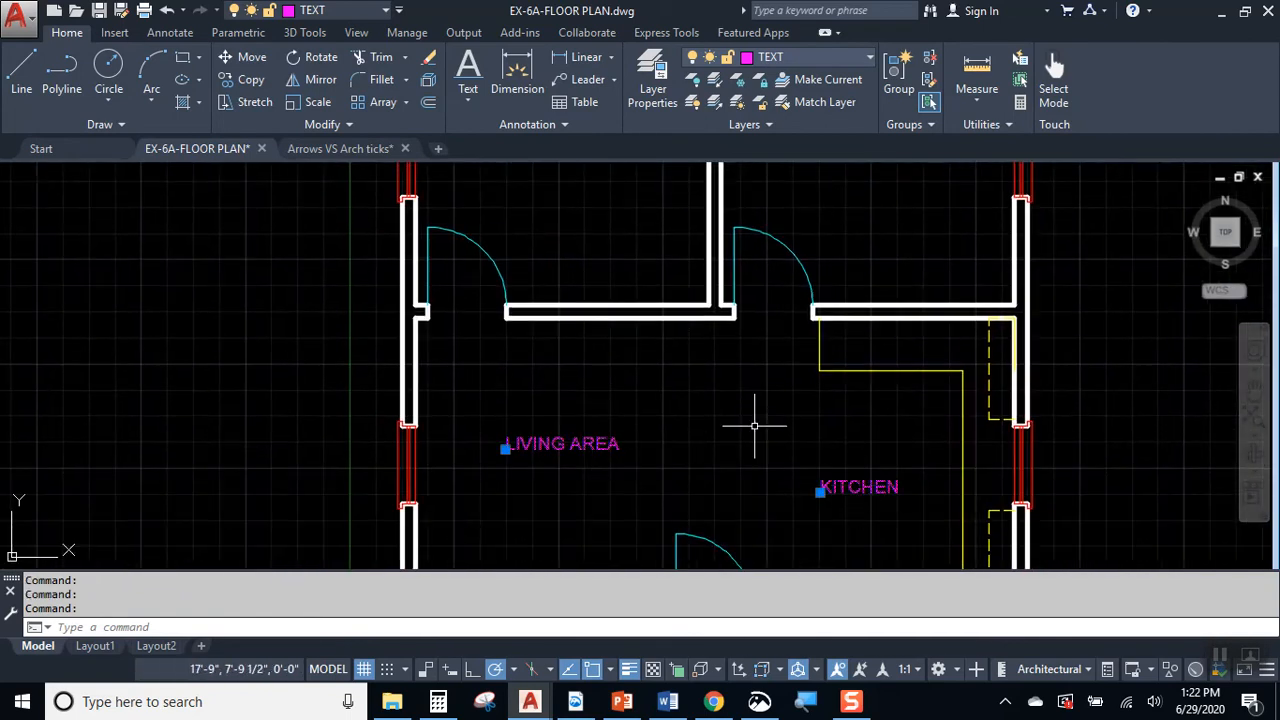
{"action": "left_click", "coordinate": [371, 126]}
{"action": "left_click", "coordinate": [470, 124]}
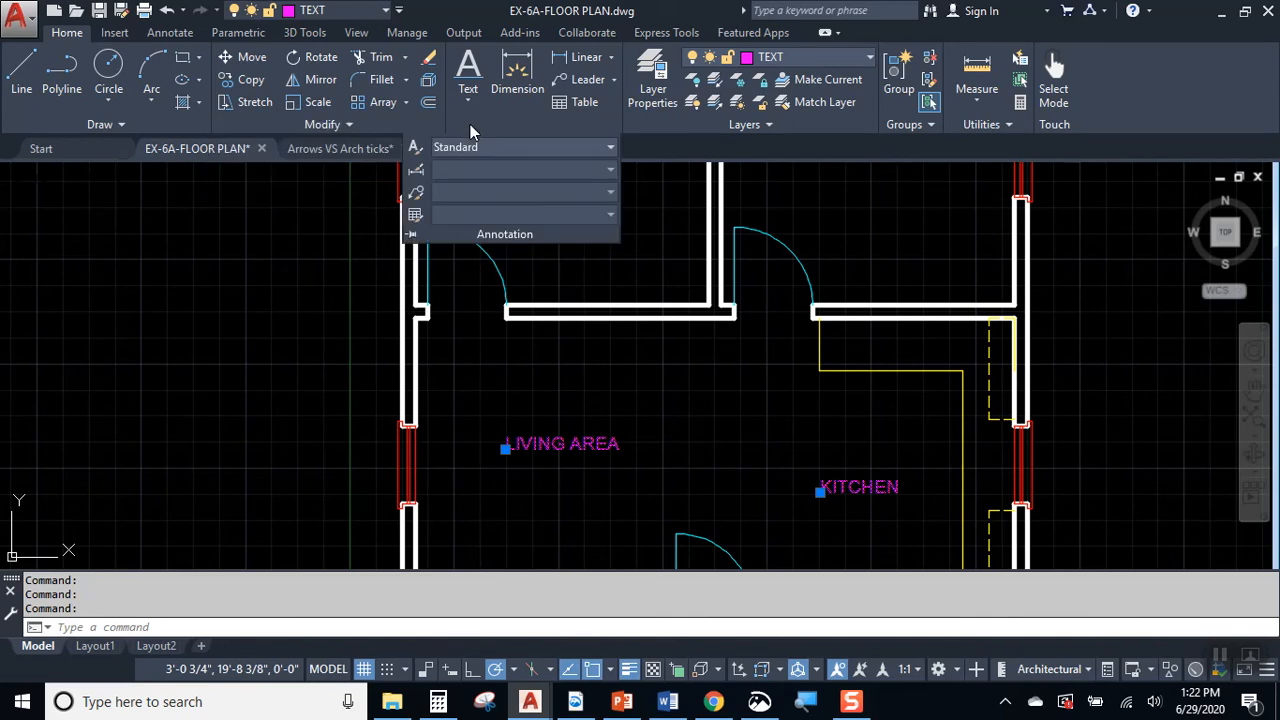
{"action": "left_click", "coordinate": [487, 148]}
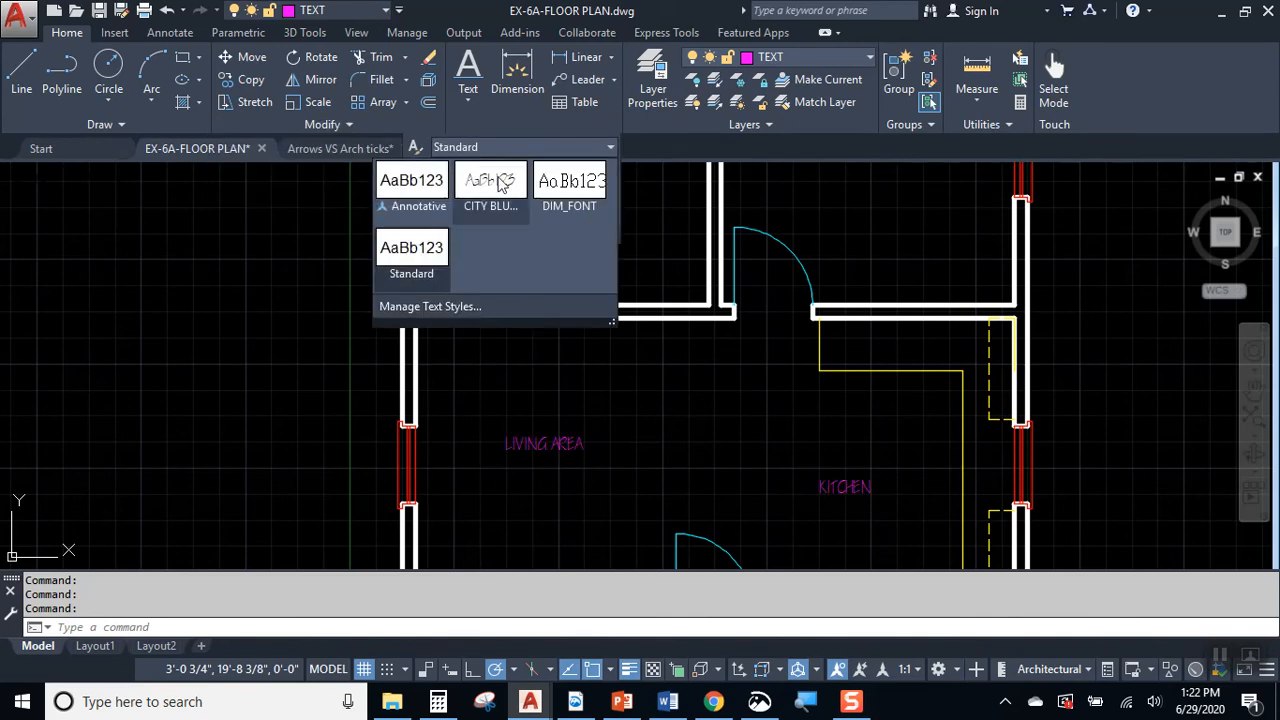
{"action": "left_click", "coordinate": [490, 182]}
{"action": "key", "text": "Escape"}
{"action": "key", "text": "Escape"}
Step: Insert a space in the BEDROOM label so that it reads BED ROOM
{"action": "middle_click_drag", "start_coordinate": [622, 280], "coordinate": [648, 438]}
{"action": "scroll", "coordinate": [600, 303], "scroll_direction": "up", "scroll_amount": 6}
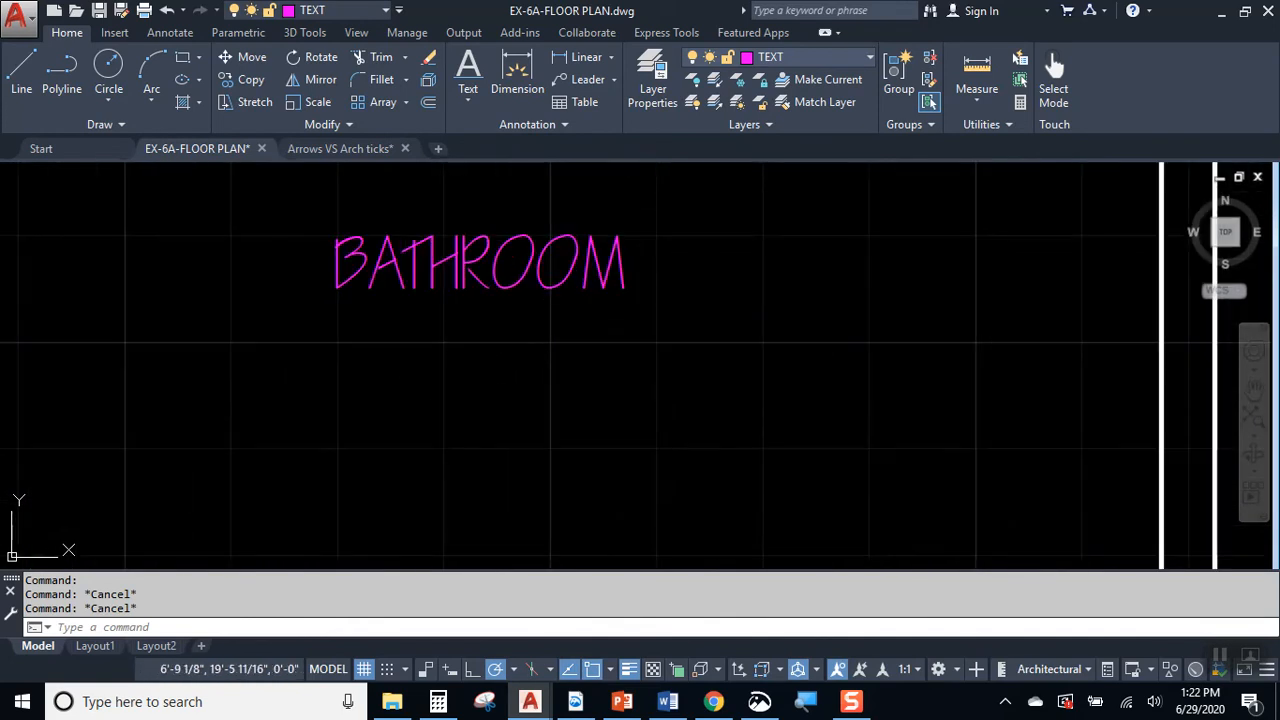
{"action": "scroll", "coordinate": [434, 371], "scroll_direction": "down", "scroll_amount": 4}
{"action": "scroll", "coordinate": [966, 356], "scroll_direction": "up", "scroll_amount": 2}
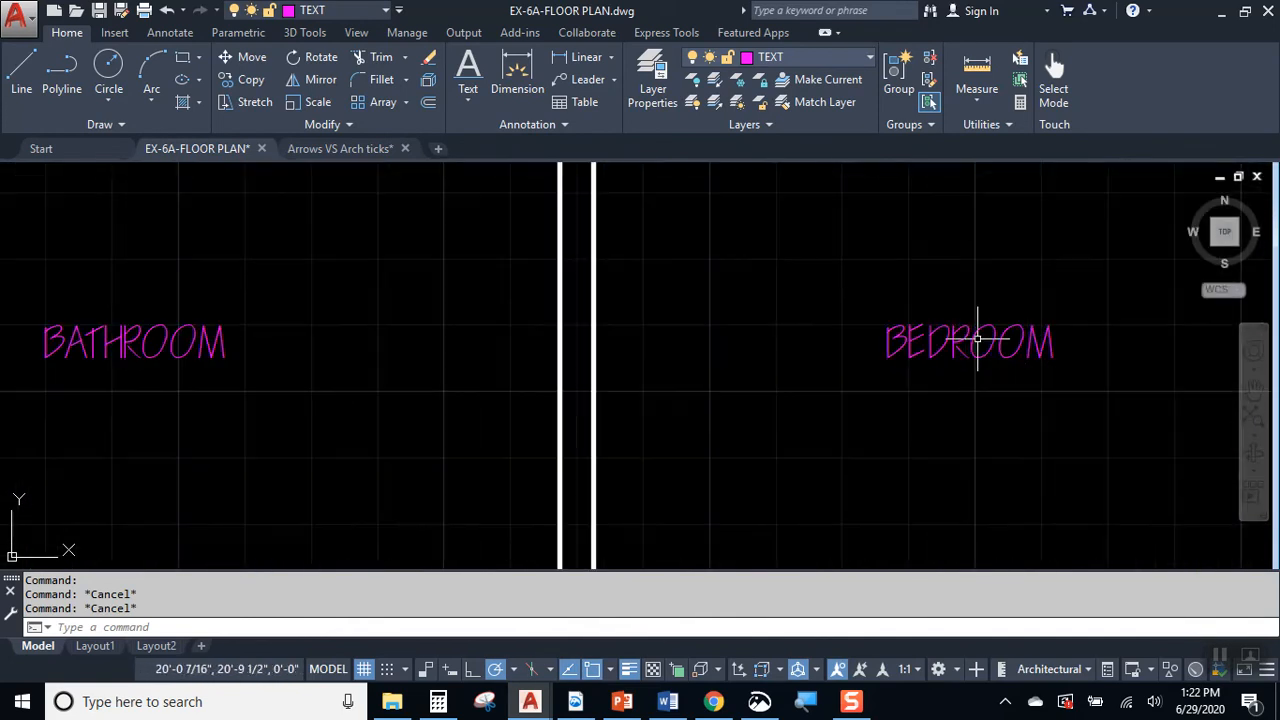
{"action": "double_click", "coordinate": [975, 345]}
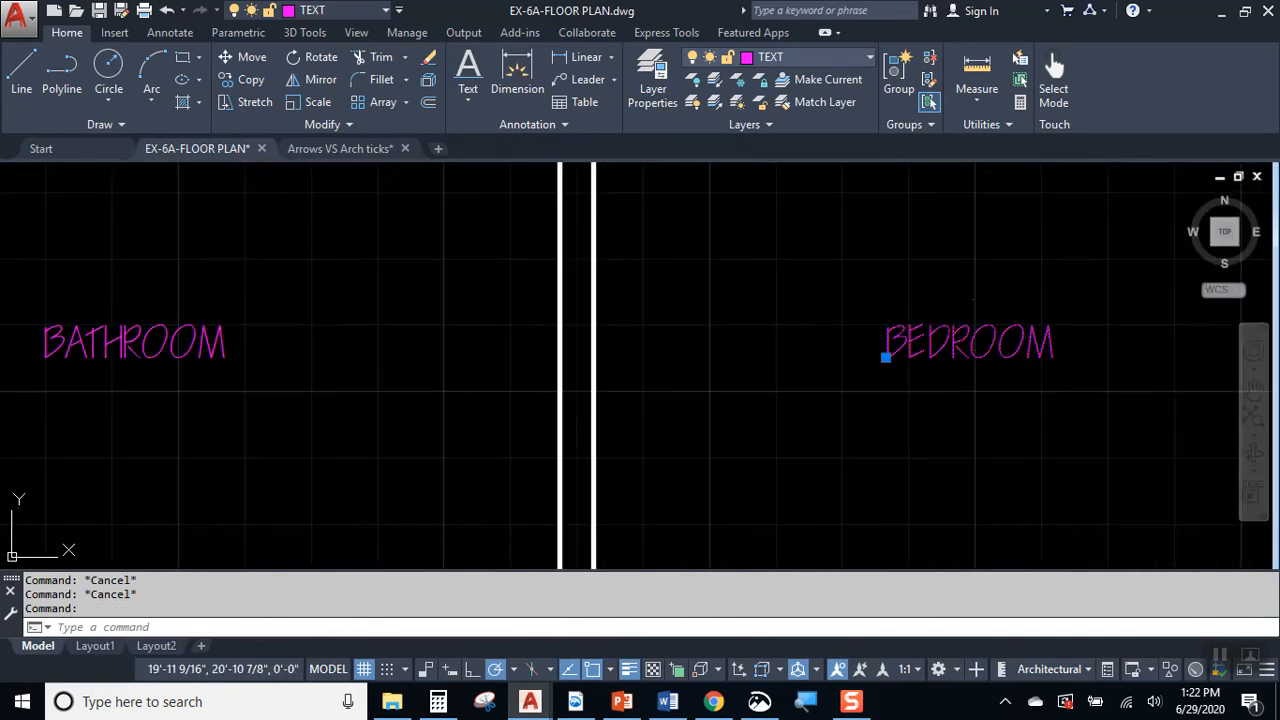
{"action": "left_click", "coordinate": [960, 340]}
{"action": "key", "text": "Return"}
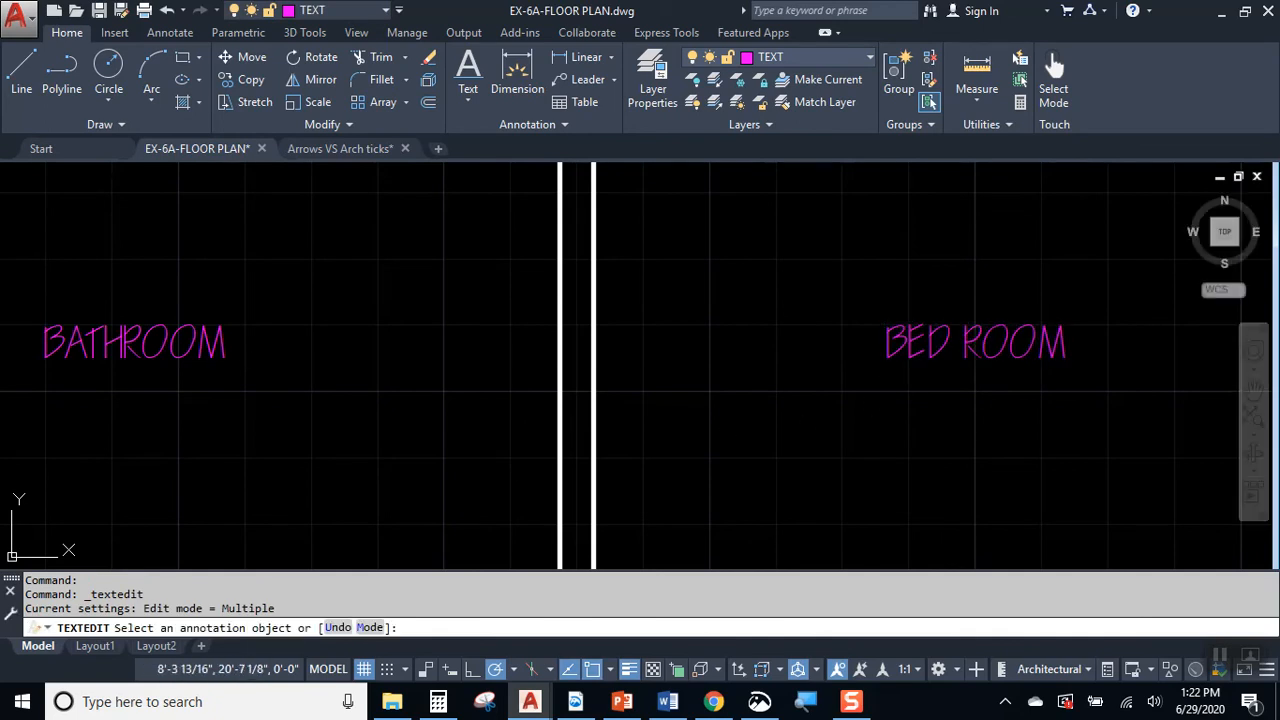
Step: Insert a space in the BATHROOM label so that it reads BATH ROOM, and finish text editing
{"action": "left_click", "coordinate": [199, 352]}
{"action": "left_click", "coordinate": [130, 340]}
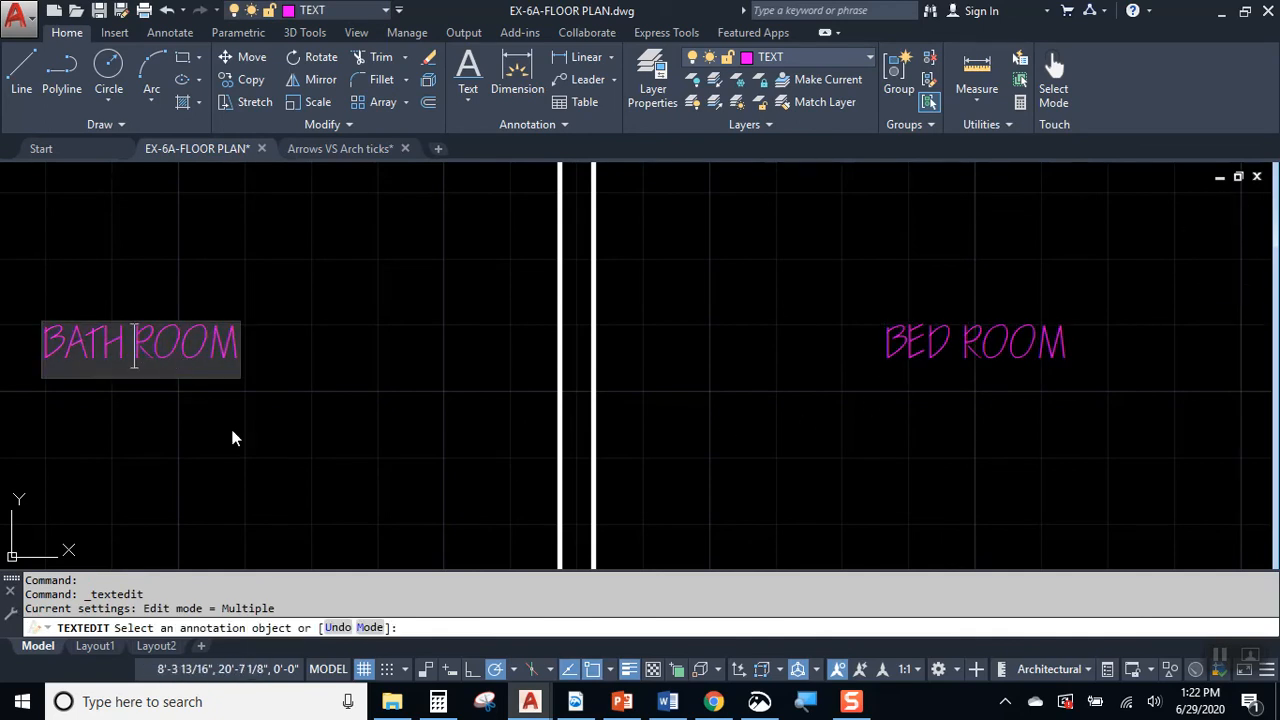
{"action": "key", "text": "Return"}
{"action": "scroll", "coordinate": [544, 376], "scroll_direction": "down", "scroll_amount": 2}
{"action": "middle_click_drag", "start_coordinate": [592, 428], "coordinate": [686, 263]}
{"action": "mouse_move", "coordinate": [752, 434]}
{"action": "middle_mouse_down"}
{"action": "mouse_move", "coordinate": [780, 314]}
{"action": "mouse_move", "coordinate": [763, 208]}
{"action": "middle_mouse_up"}
{"action": "mouse_move", "coordinate": [702, 459]}
{"action": "middle_mouse_down"}
{"action": "mouse_move", "coordinate": [638, 322]}
{"action": "mouse_move", "coordinate": [651, 380]}
{"action": "middle_mouse_up"}
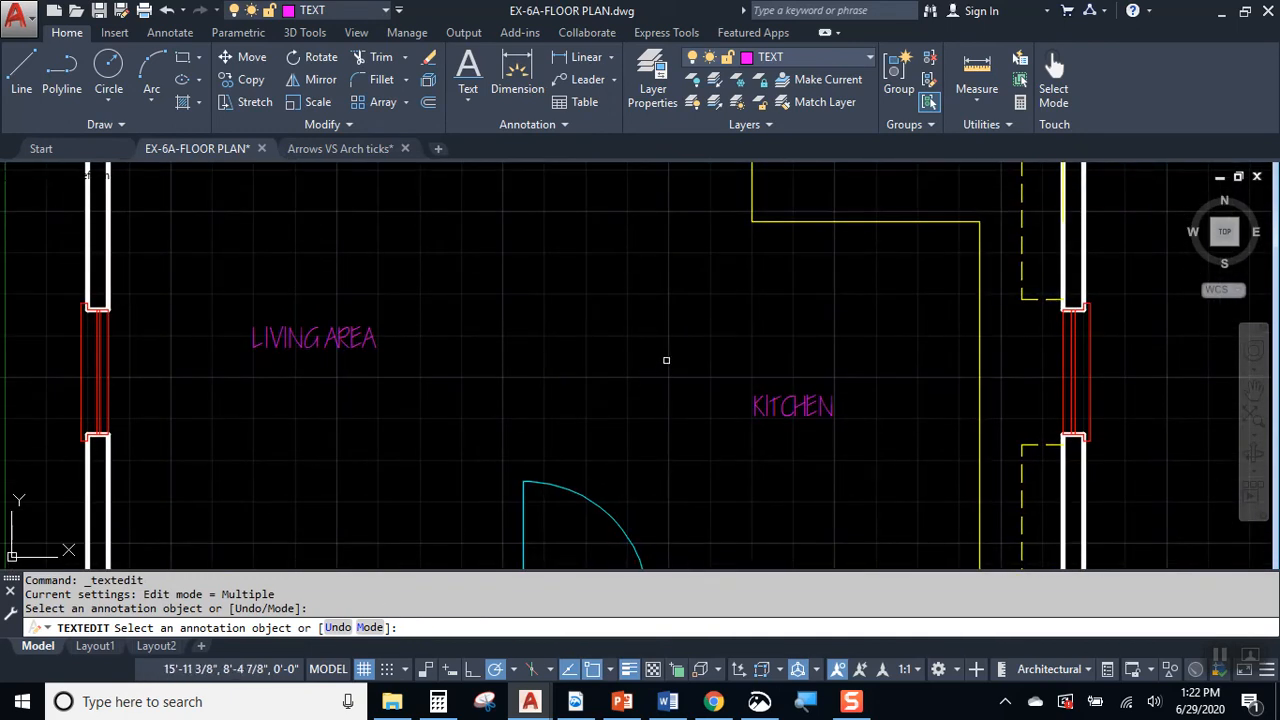
{"action": "key", "text": "Escape"}
Step: Check the hand-drawn floor plan sketch for its overall dimensions and return to the AutoCAD drawing
{"action": "scroll", "coordinate": [682, 381], "scroll_direction": "down", "scroll_amount": 2}
{"action": "middle_click_drag", "start_coordinate": [693, 338], "coordinate": [675, 374]}
{"action": "scroll", "coordinate": [700, 400], "scroll_direction": "down", "scroll_amount": 2}
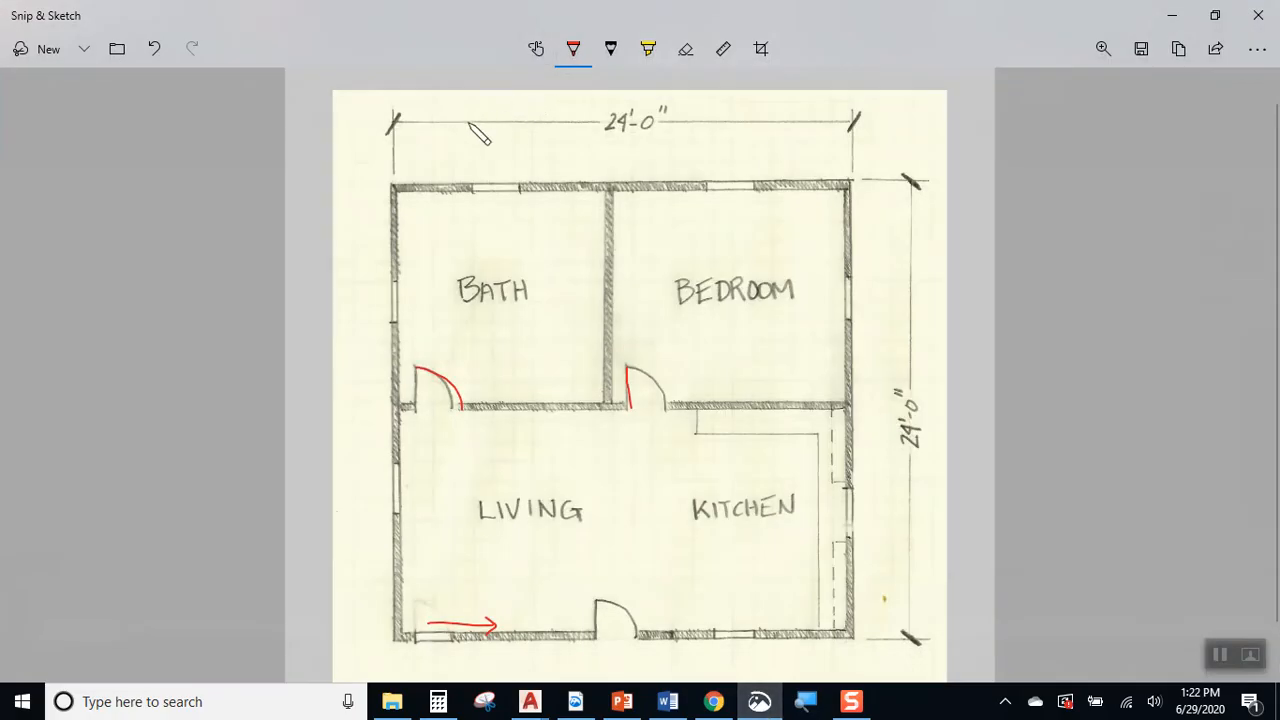
{"action": "left_click", "coordinate": [1171, 15]}
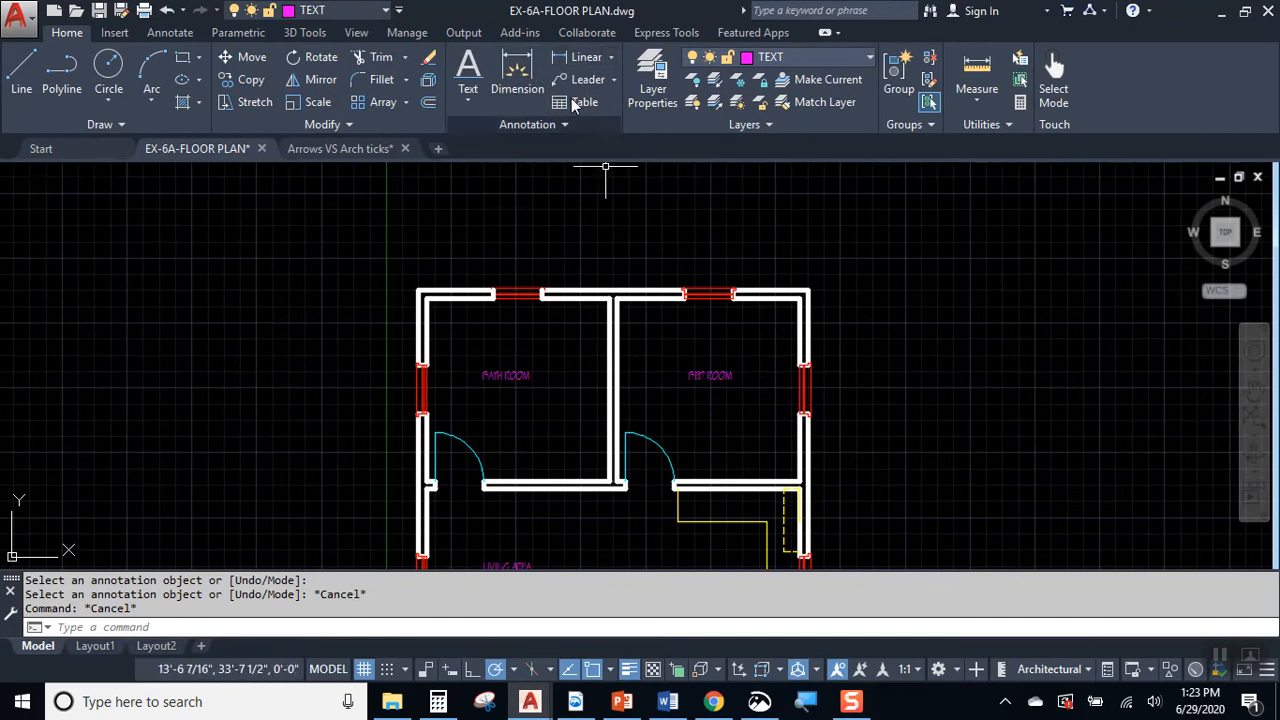
Step: Place a trial linear dimension above the plan between the outer corners of the upper exterior wall and inspect its text
{"action": "left_click", "coordinate": [584, 62]}
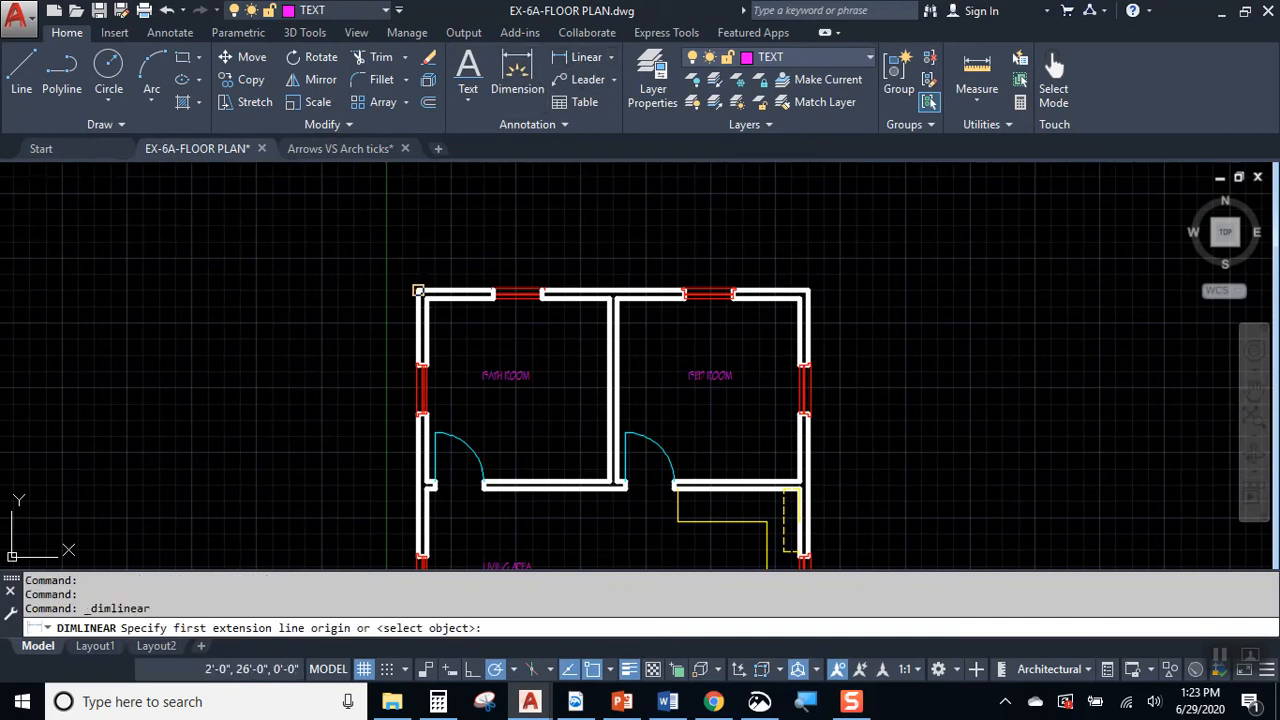
{"action": "left_click", "coordinate": [418, 290]}
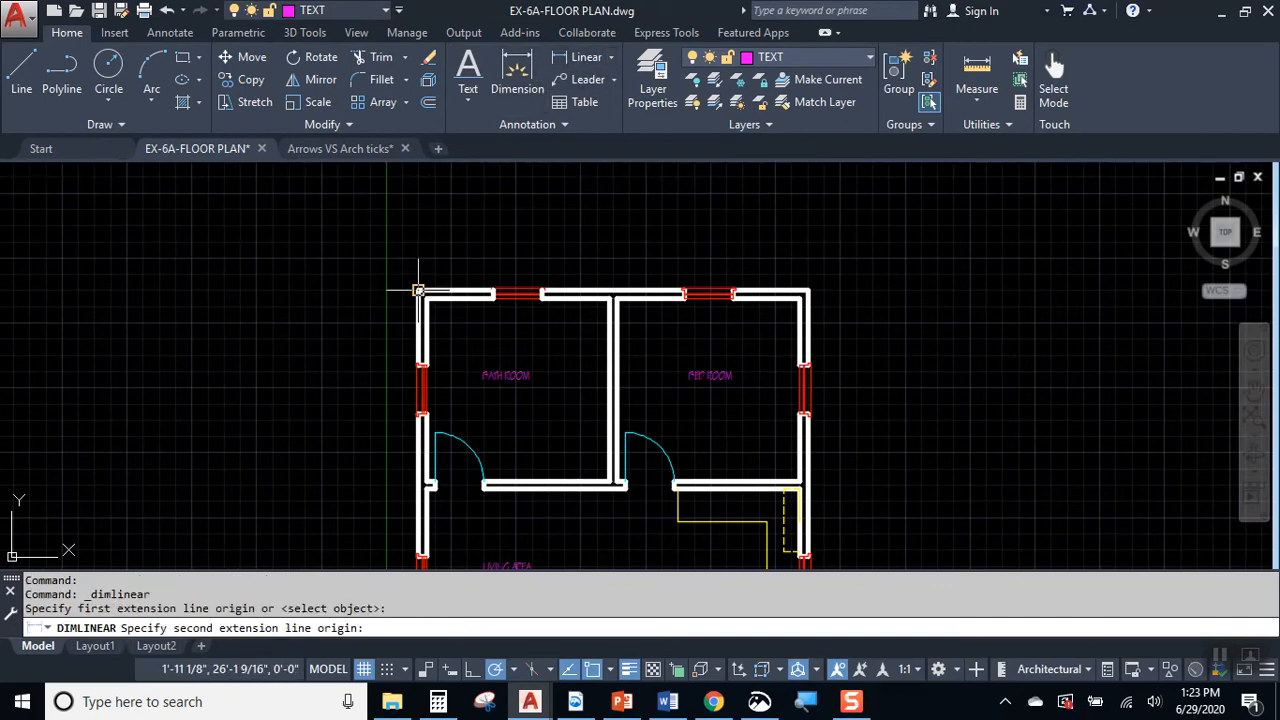
{"action": "left_click", "coordinate": [808, 290]}
{"action": "left_click", "coordinate": [676, 259]}
{"action": "scroll", "coordinate": [606, 263], "scroll_direction": "up", "scroll_amount": 6}
{"action": "scroll", "coordinate": [565, 202], "scroll_direction": "up", "scroll_amount": 6}
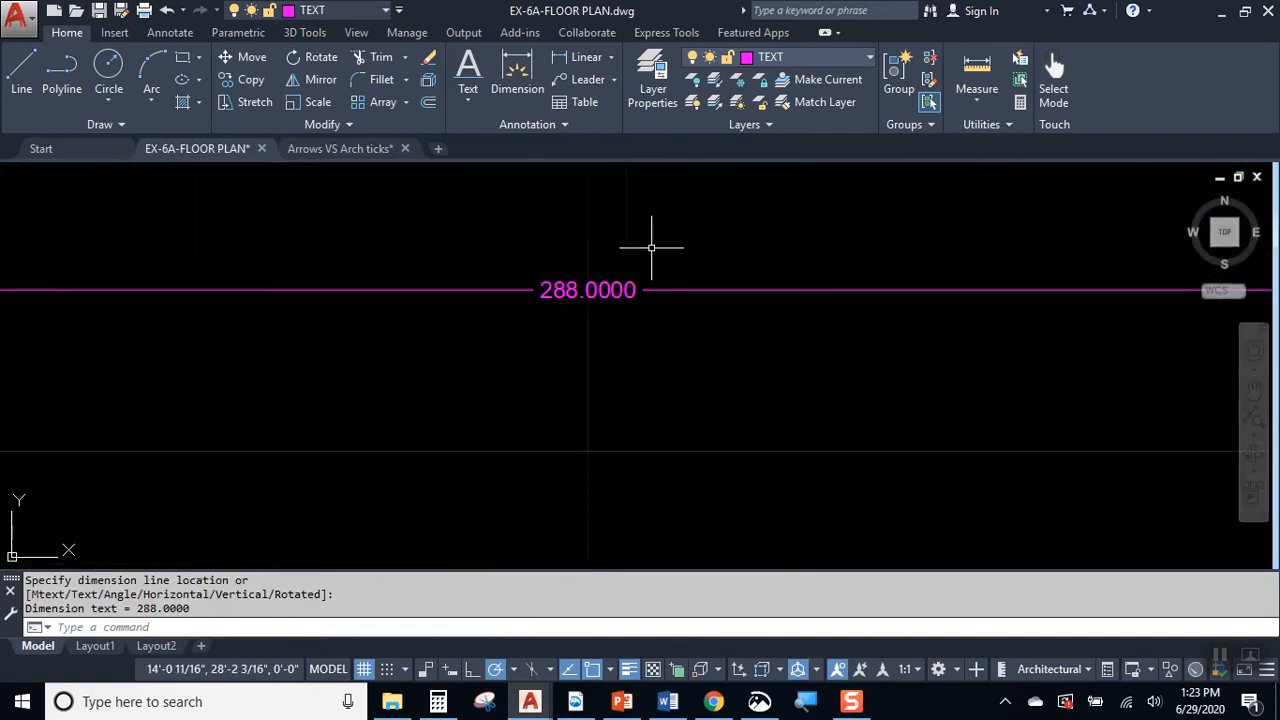
{"action": "scroll", "coordinate": [574, 310], "scroll_direction": "up", "scroll_amount": 2}
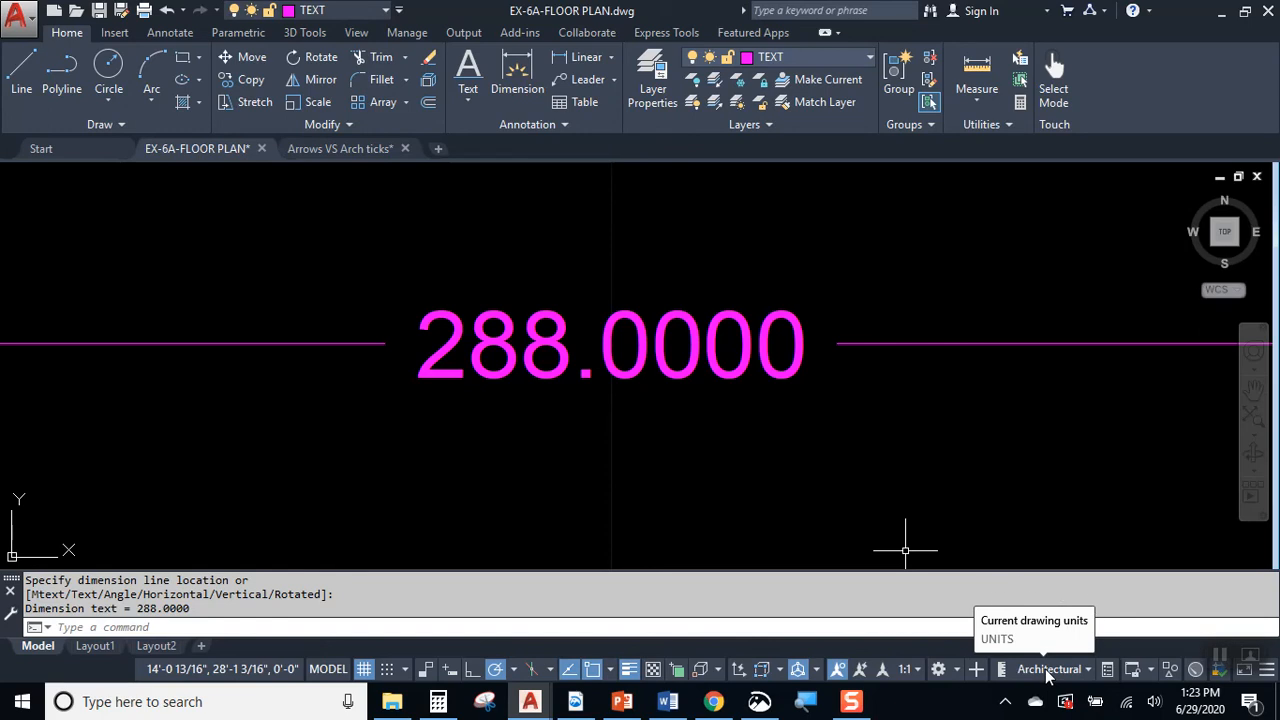
Step: Delete the trial overall width dimension above the floor plan
{"action": "left_click", "coordinate": [486, 302]}
{"action": "scroll", "coordinate": [505, 290], "scroll_direction": "down", "scroll_amount": 3}
{"action": "scroll", "coordinate": [571, 294], "scroll_direction": "down", "scroll_amount": 5}
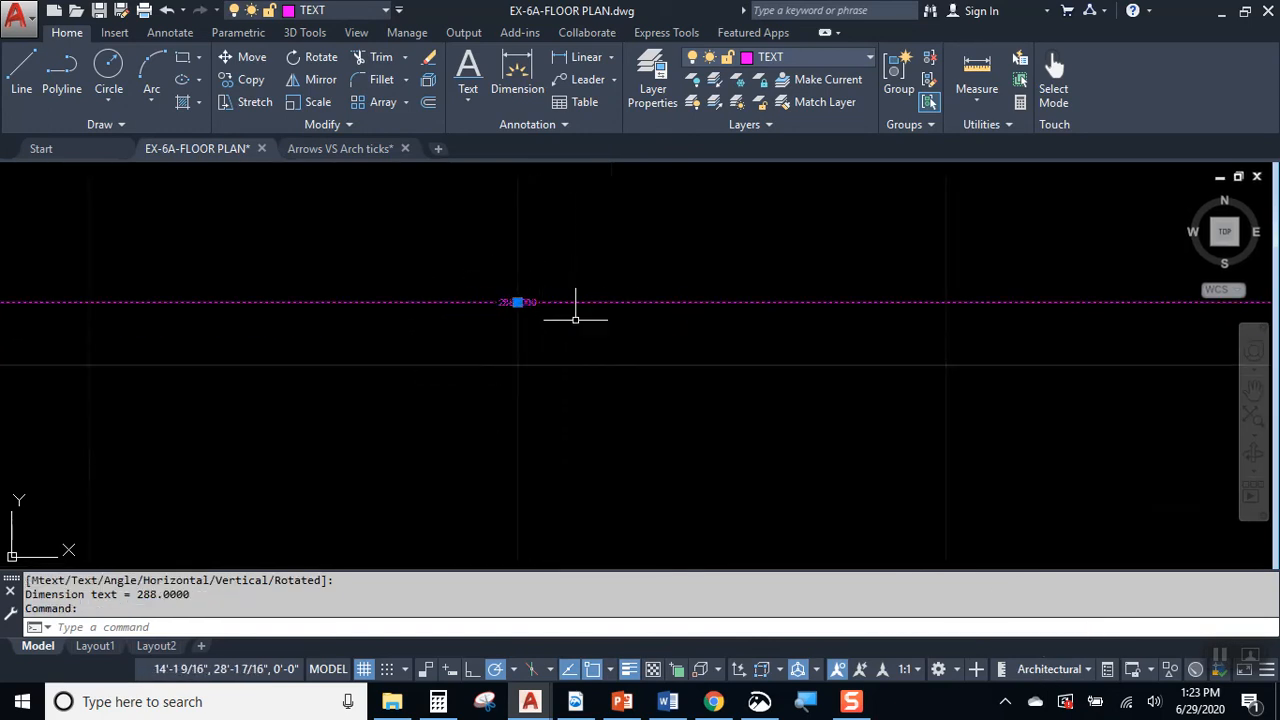
{"action": "key", "text": "Escape"}
{"action": "left_click", "coordinate": [666, 319]}
{"action": "key", "text": "Delete"}
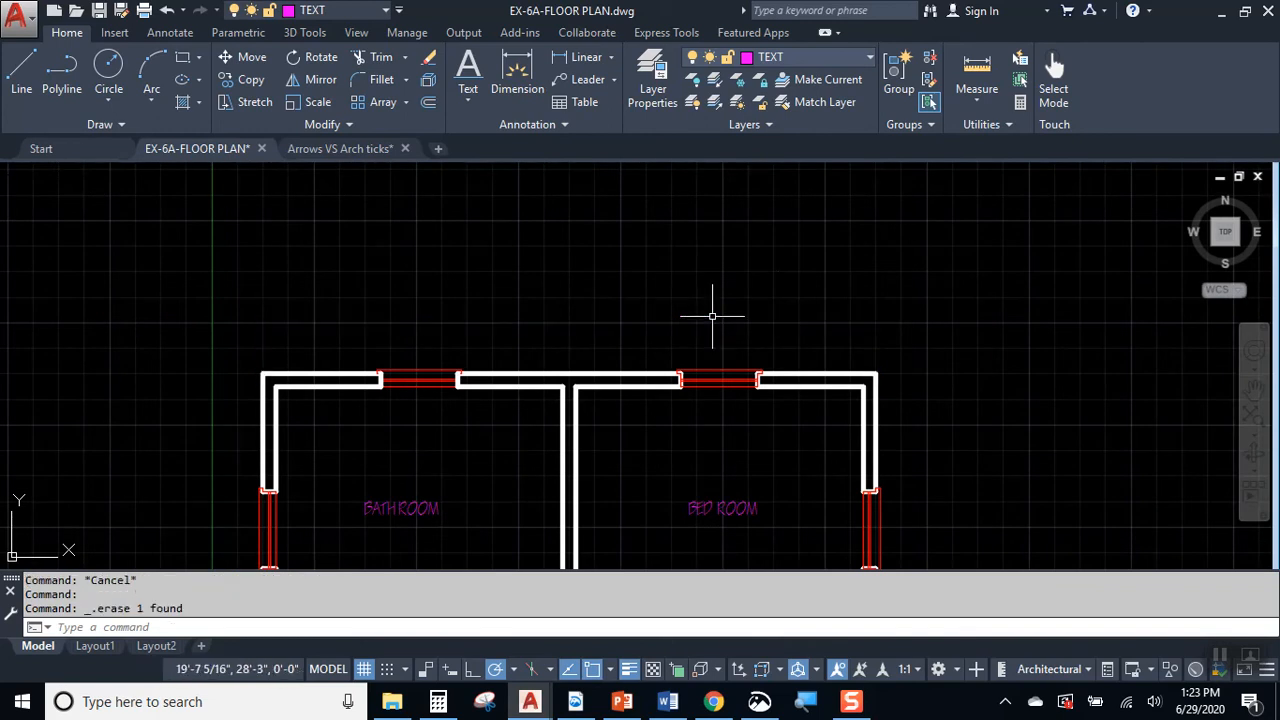
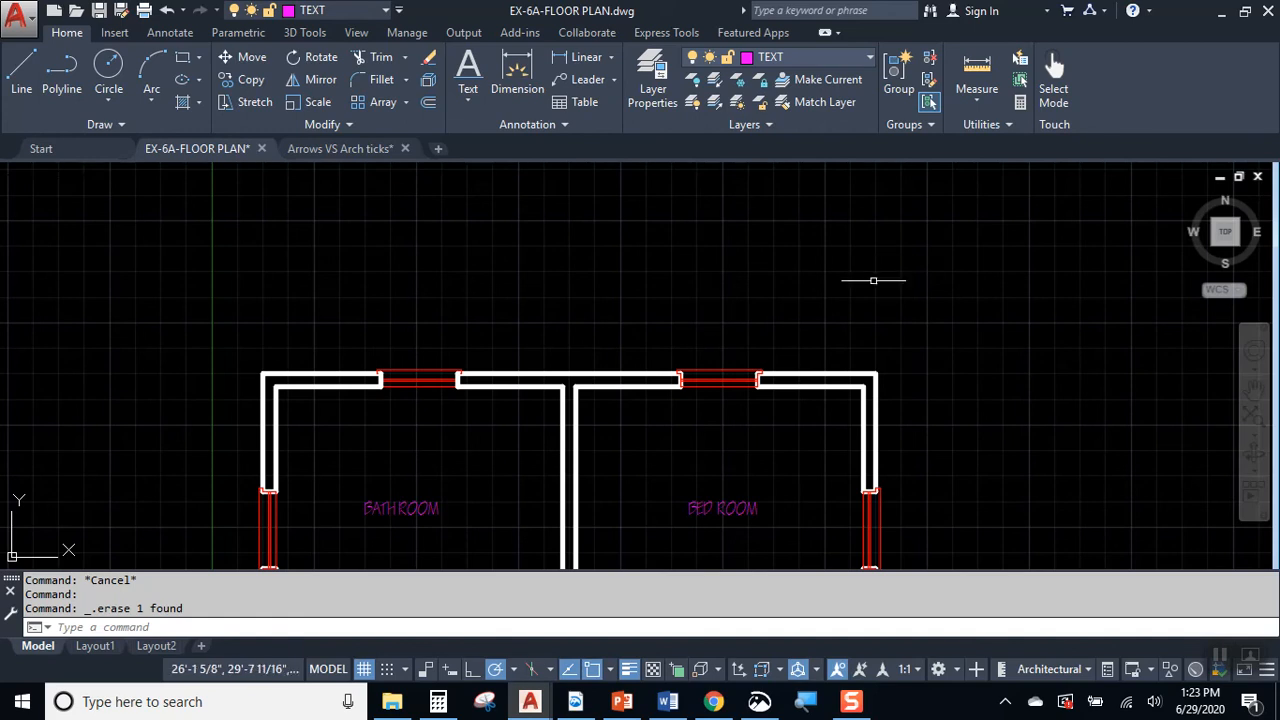
Step: Examine the floor plan's bath room, bed room, living area and kitchen cabinets for where fixtures and furniture belong
{"action": "middle_click_drag", "start_coordinate": [687, 383], "coordinate": [663, 237]}
{"action": "scroll", "coordinate": [743, 265], "scroll_direction": "down", "scroll_amount": 4}
{"action": "scroll", "coordinate": [752, 285], "scroll_direction": "up", "scroll_amount": 3}
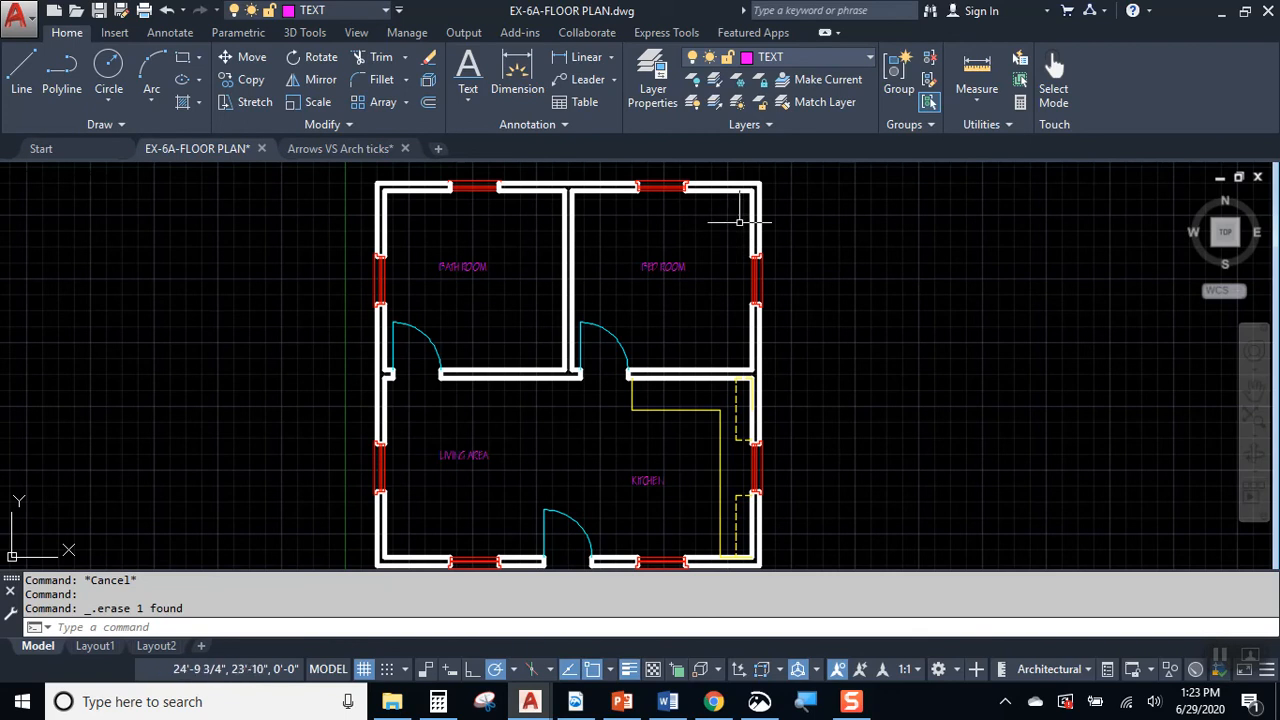
{"action": "mouse_move", "coordinate": [737, 234]}
{"action": "middle_mouse_down"}
{"action": "mouse_move", "coordinate": [783, 234]}
{"action": "mouse_move", "coordinate": [761, 237]}
{"action": "middle_mouse_up"}
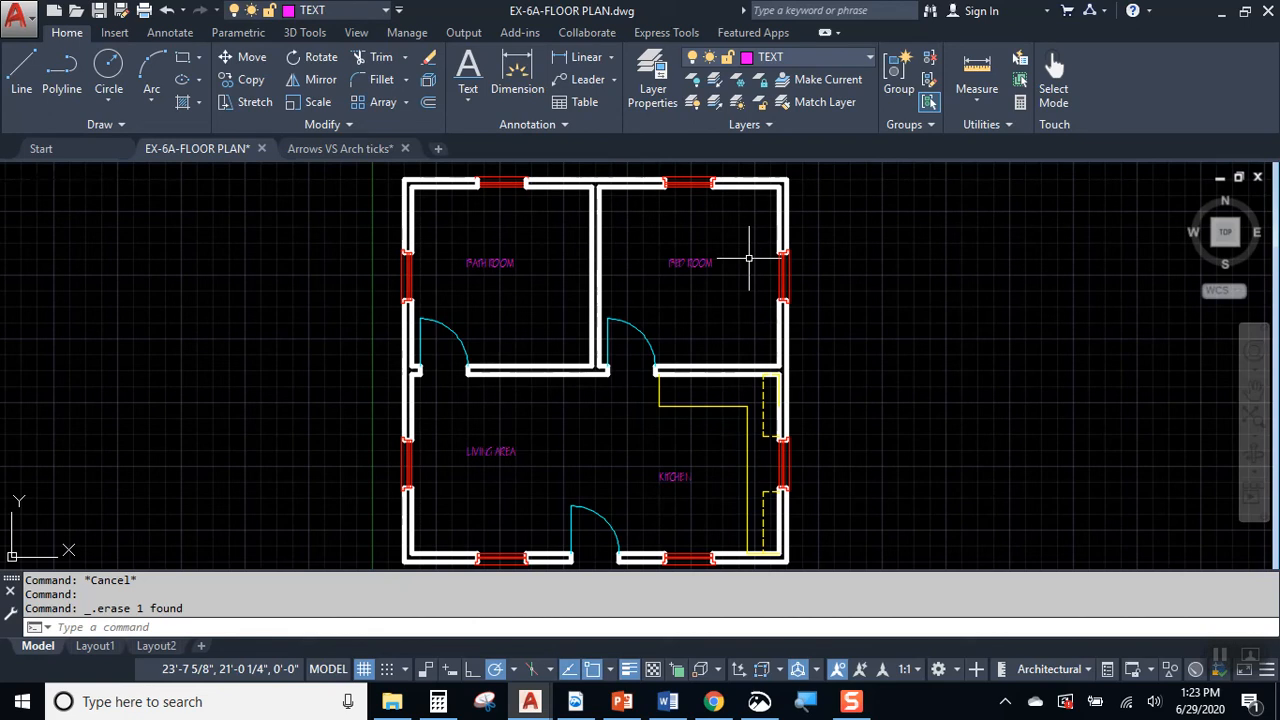
{"action": "scroll", "coordinate": [655, 395], "scroll_direction": "up", "scroll_amount": 4}
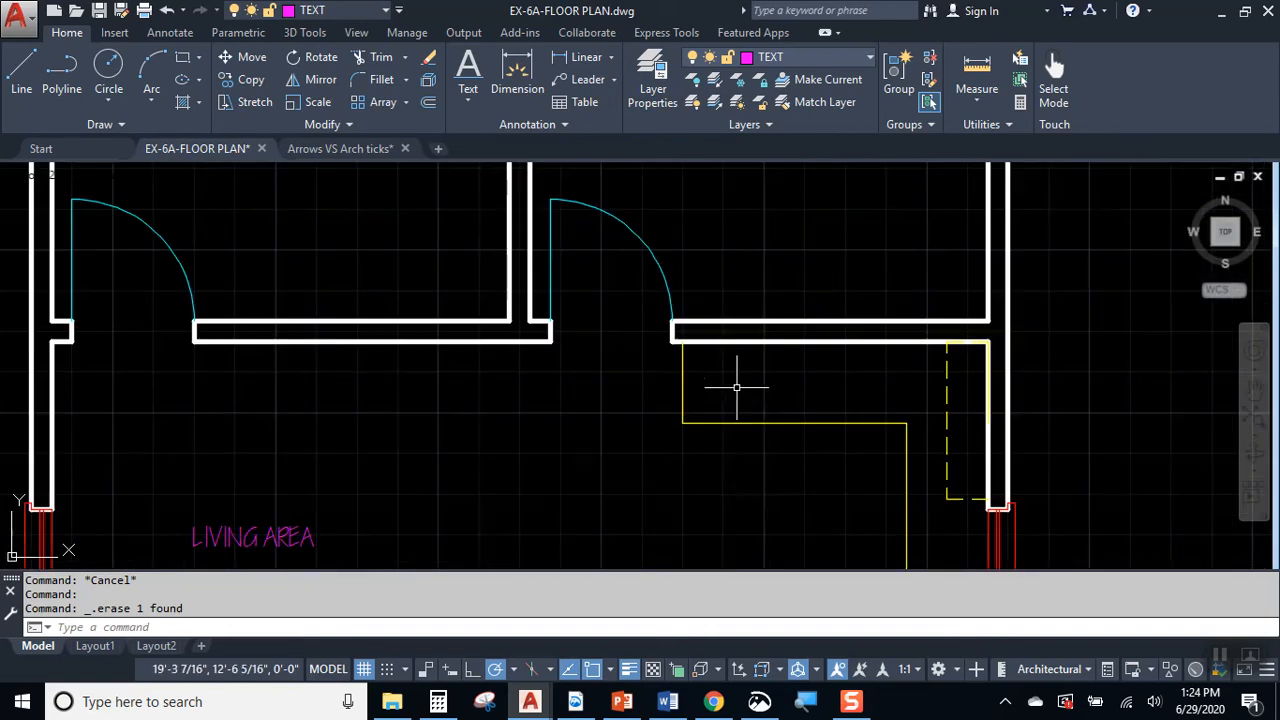
{"action": "left_click", "coordinate": [723, 358]}
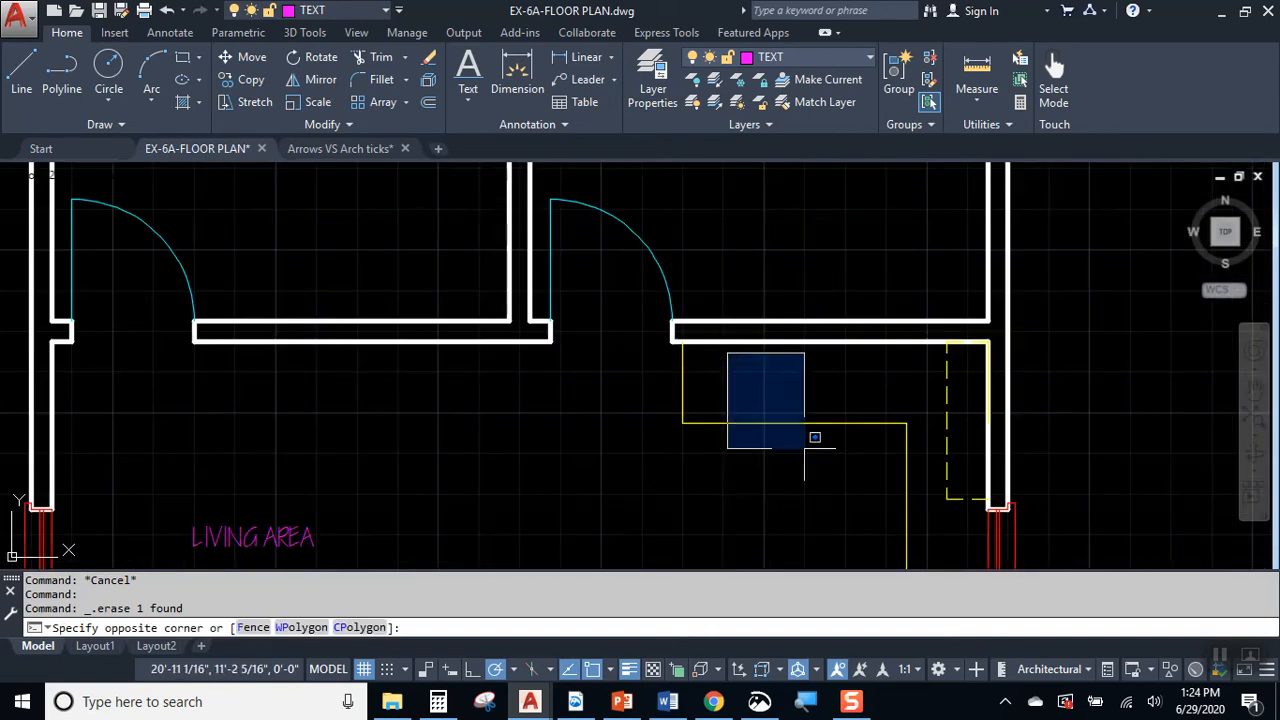
{"action": "middle_click_drag", "start_coordinate": [866, 491], "coordinate": [759, 168]}
{"action": "left_click", "coordinate": [820, 194]}
{"action": "left_click", "coordinate": [849, 271]}
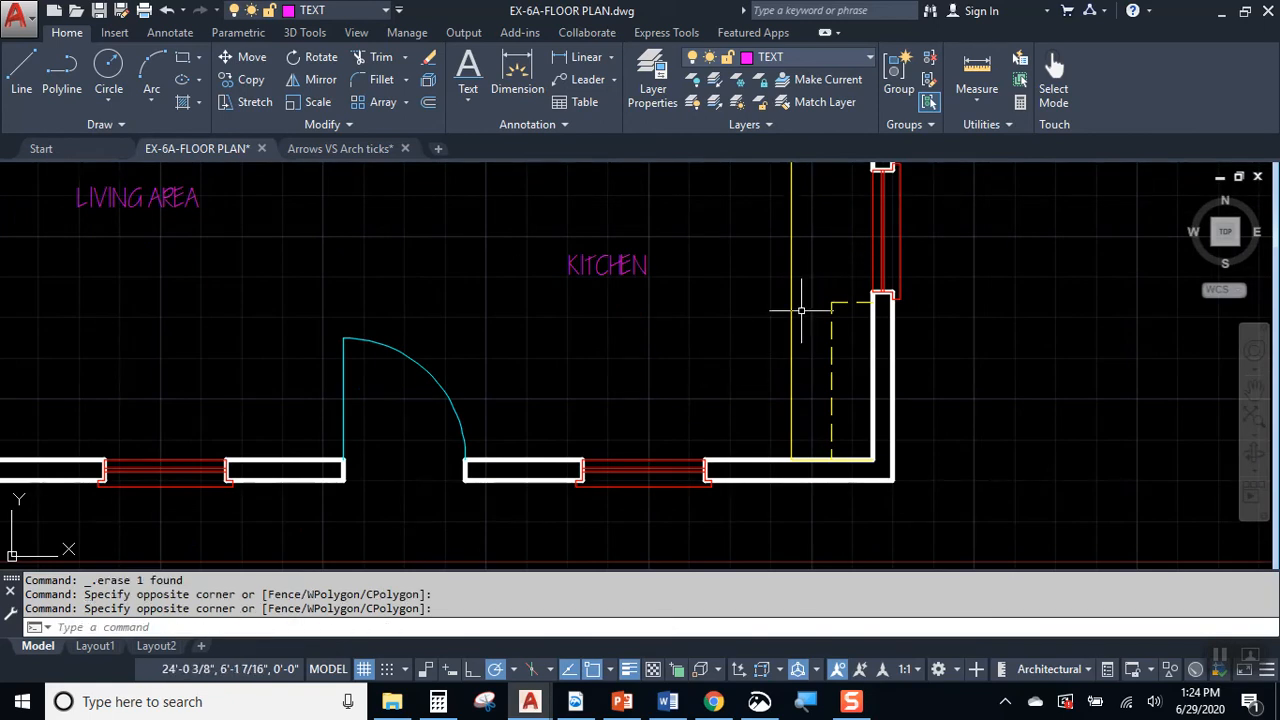
{"action": "middle_click_drag", "start_coordinate": [766, 300], "coordinate": [880, 525]}
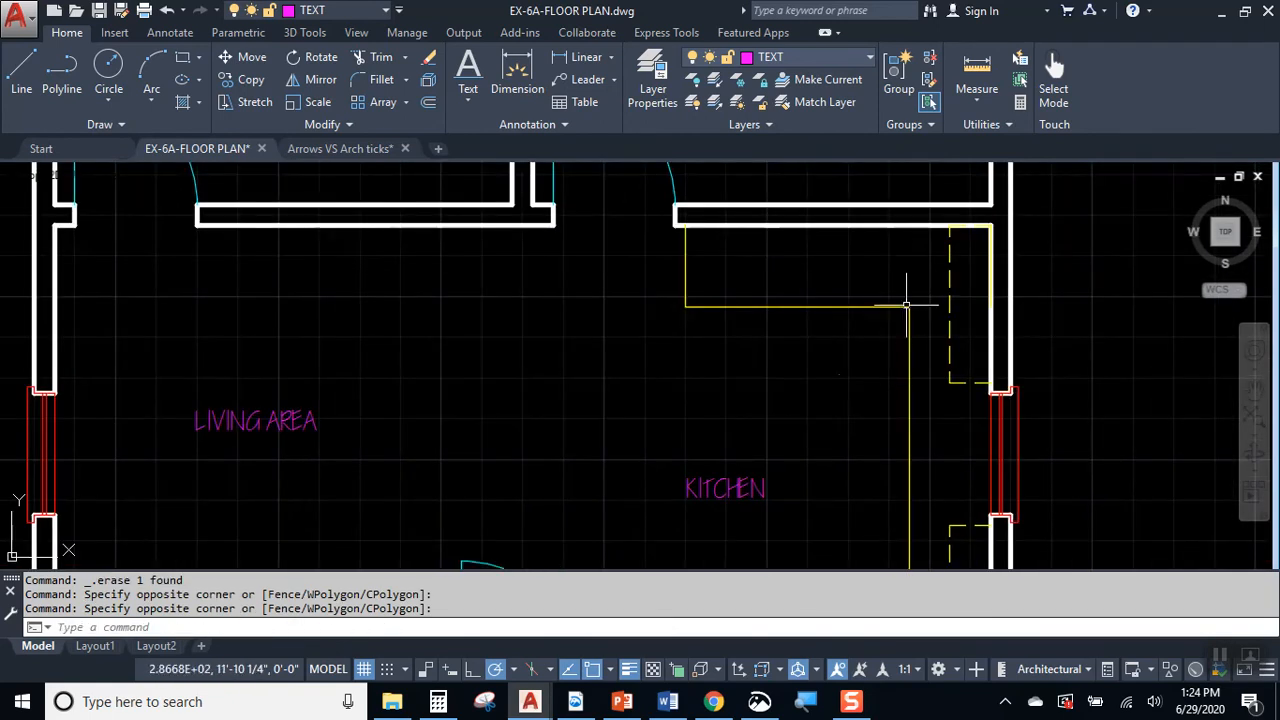
{"action": "mouse_move", "coordinate": [509, 305]}
{"action": "middle_mouse_down"}
{"action": "mouse_move", "coordinate": [791, 435]}
{"action": "mouse_move", "coordinate": [805, 577]}
{"action": "mouse_move", "coordinate": [761, 622]}
{"action": "middle_mouse_up"}
{"action": "scroll", "coordinate": [610, 447], "scroll_direction": "down", "scroll_amount": 4}
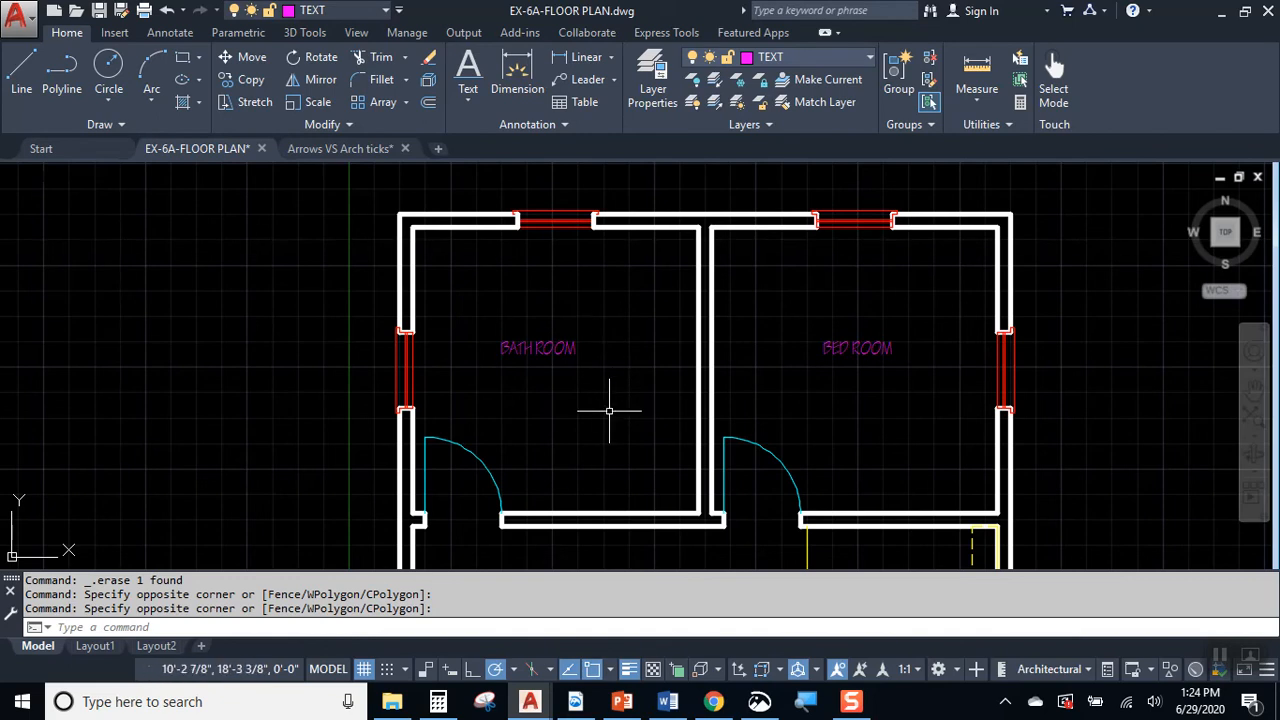
{"action": "middle_click_drag", "start_coordinate": [658, 420], "coordinate": [579, 390]}
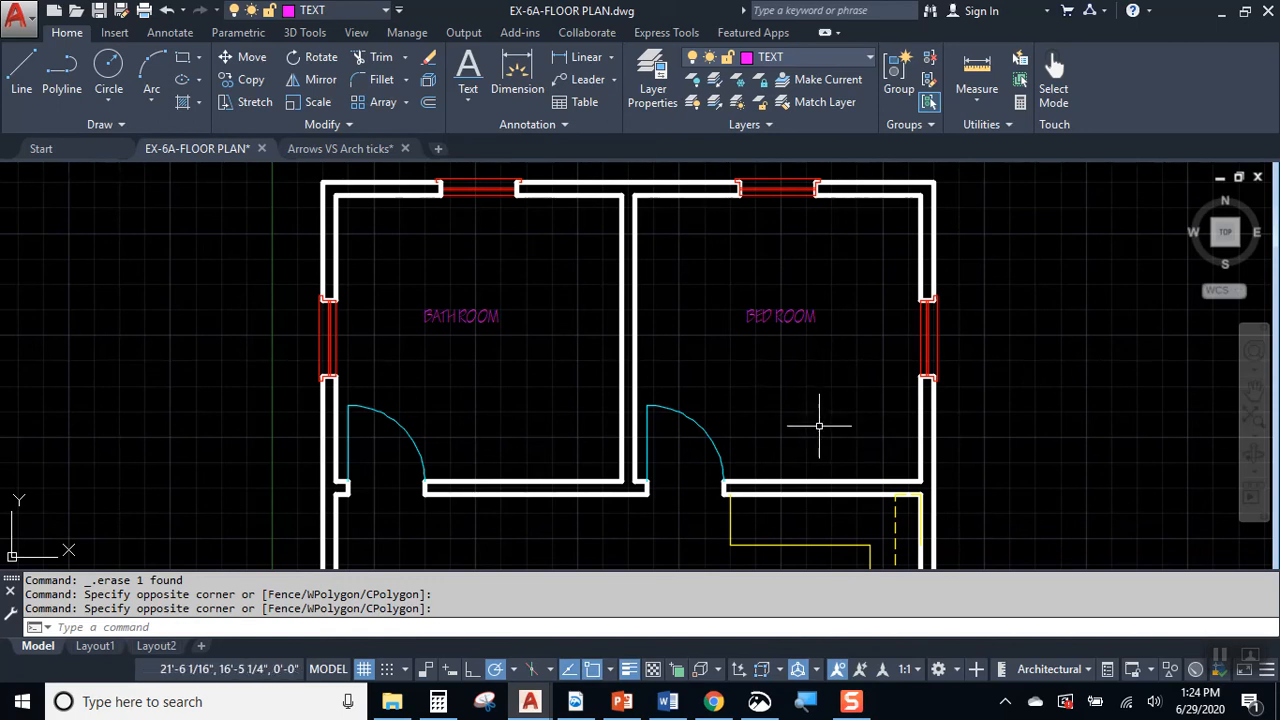
{"action": "left_click", "coordinate": [715, 204]}
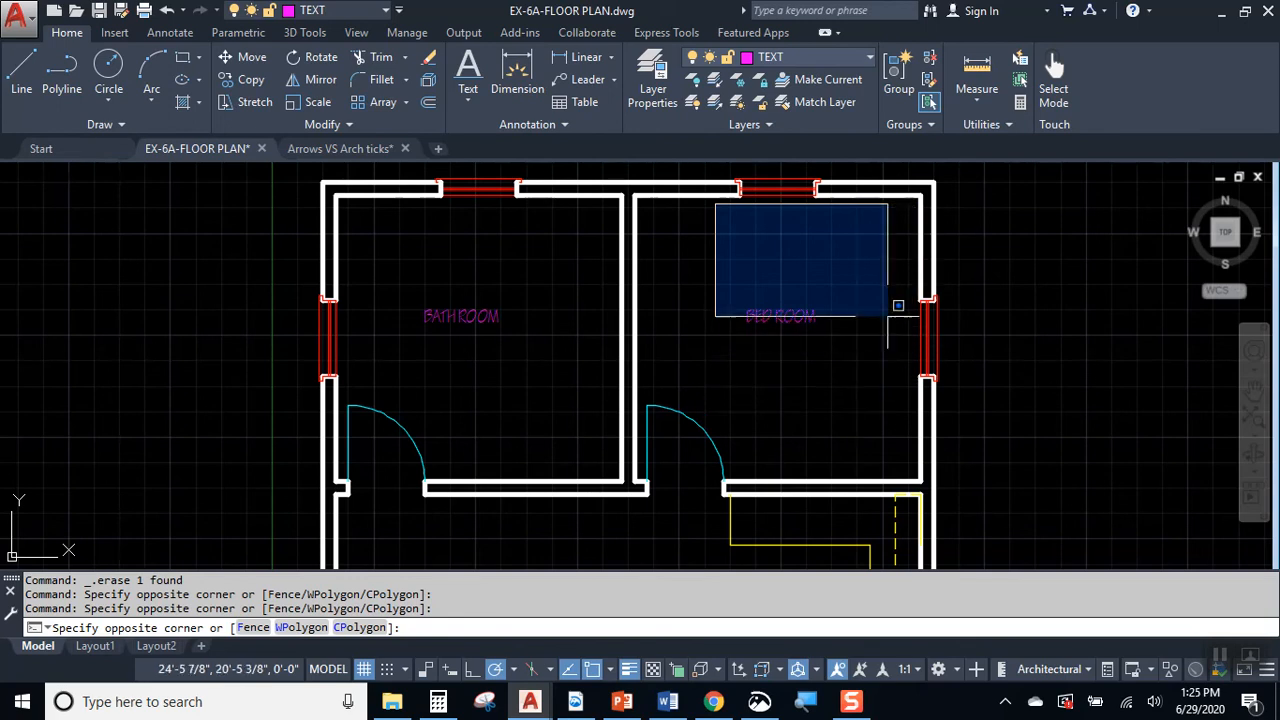
{"action": "left_click", "coordinate": [859, 404]}
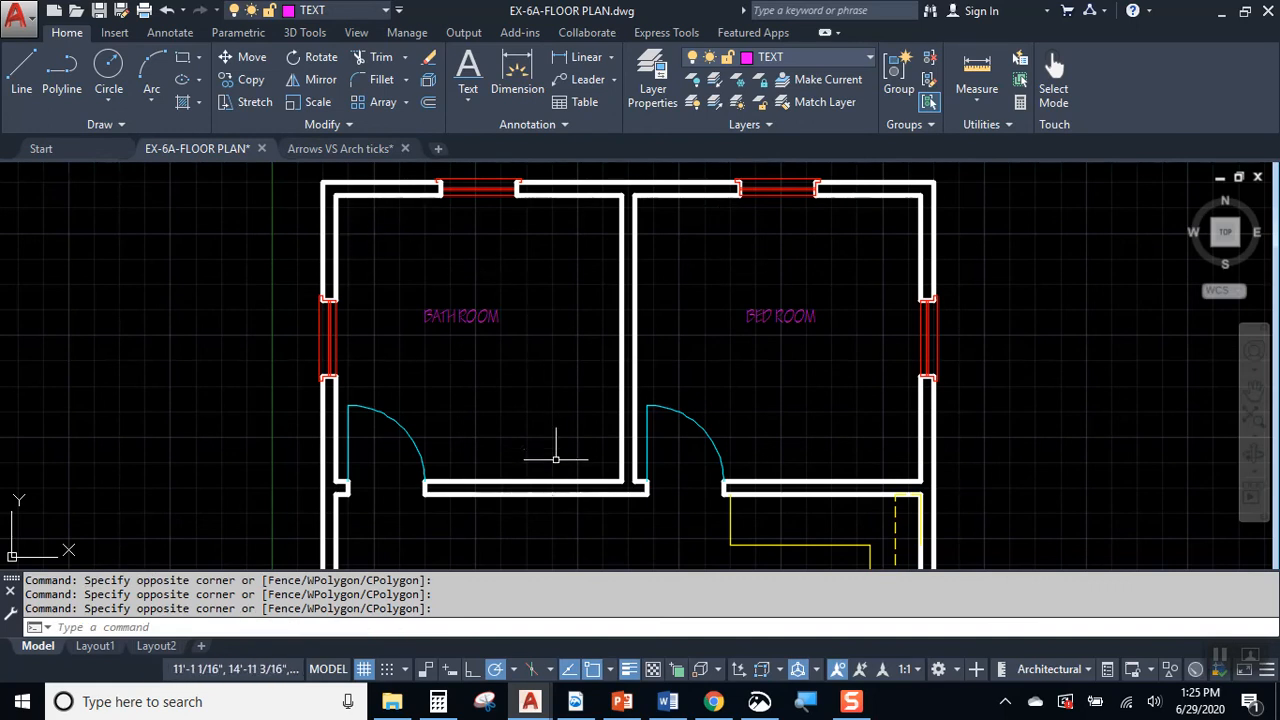
{"action": "middle_click_drag", "start_coordinate": [622, 479], "coordinate": [643, 319]}
{"action": "middle_click_drag", "start_coordinate": [567, 437], "coordinate": [526, 390]}
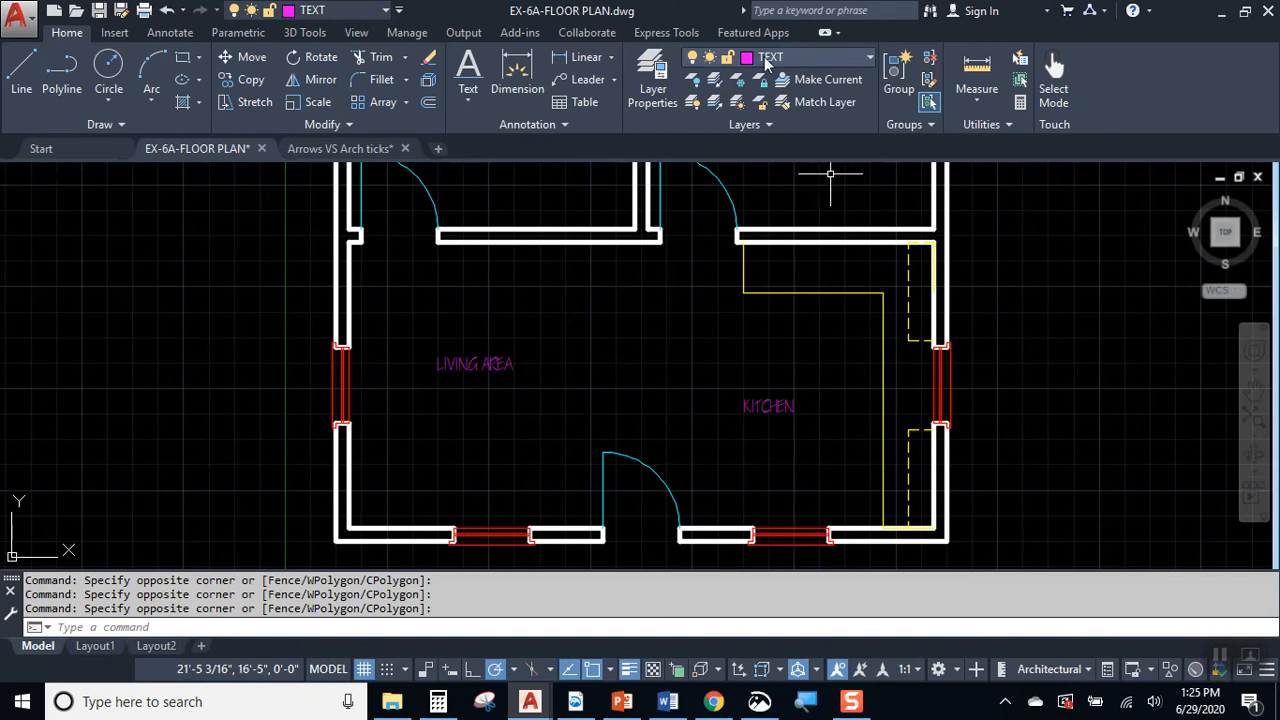
Step: Create a layer named FIXTURES & APPLIANCES based on layer 0, and widen the layer list so the full name fits
{"action": "left_click", "coordinate": [655, 75]}
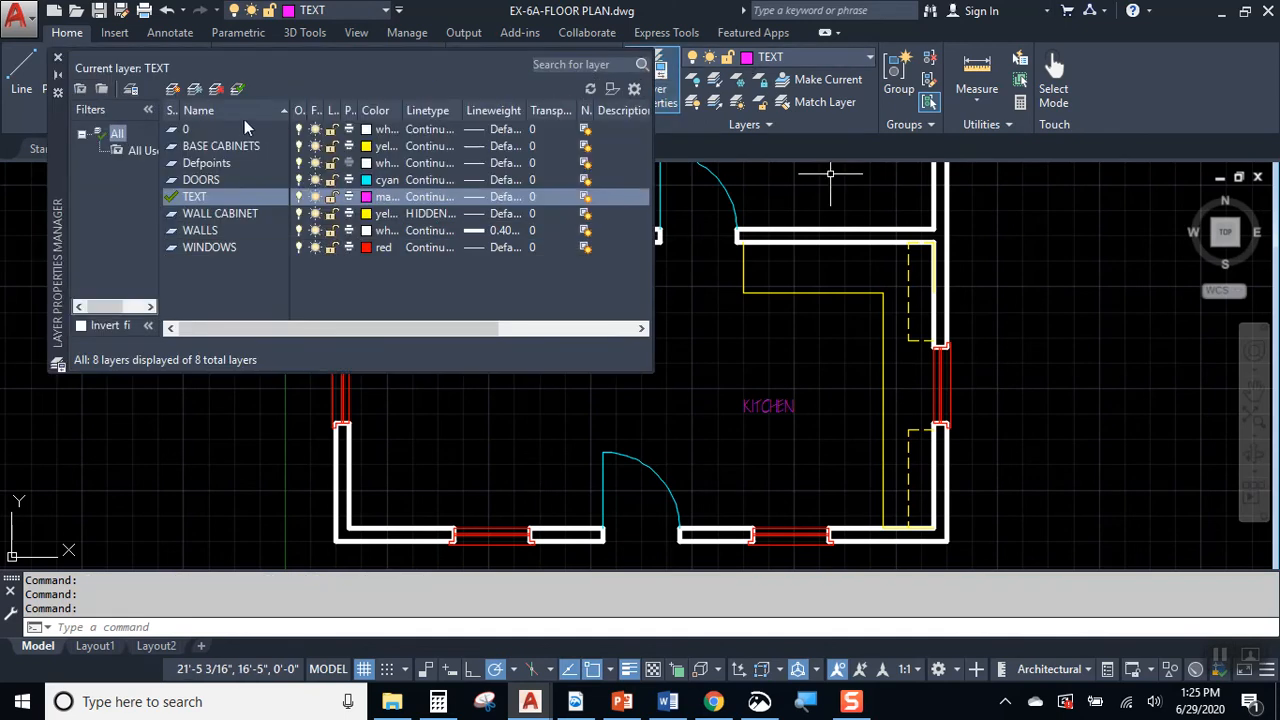
{"action": "left_click", "coordinate": [232, 130]}
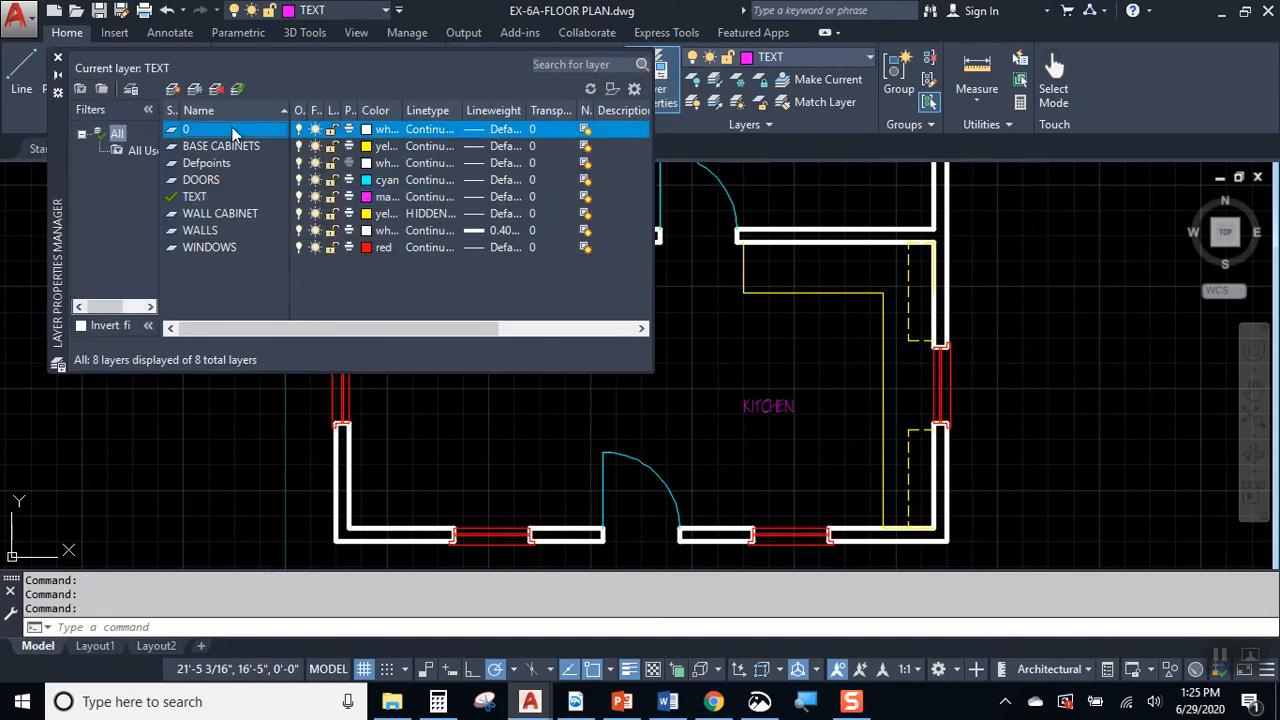
{"action": "left_click", "coordinate": [175, 88]}
{"action": "type", "text": "FIXTURES"}
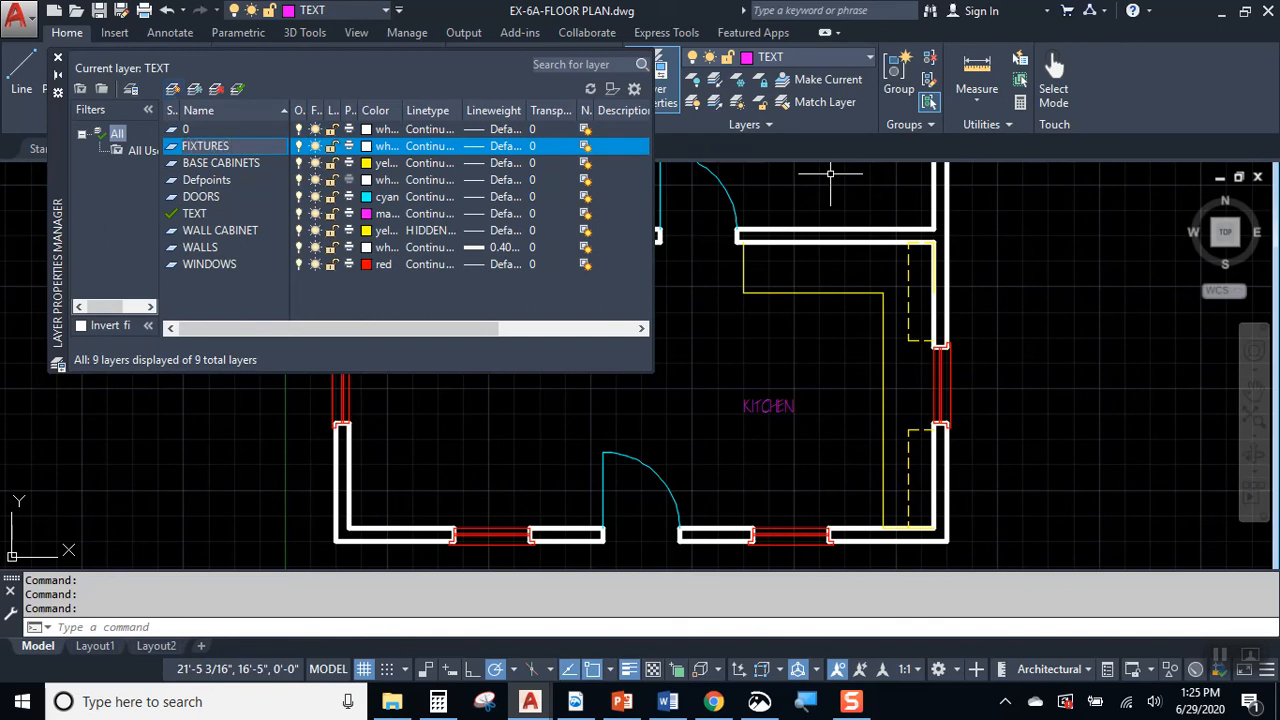
{"action": "type", "text": "/APPLIANCES"}
{"action": "key", "text": "Return"}
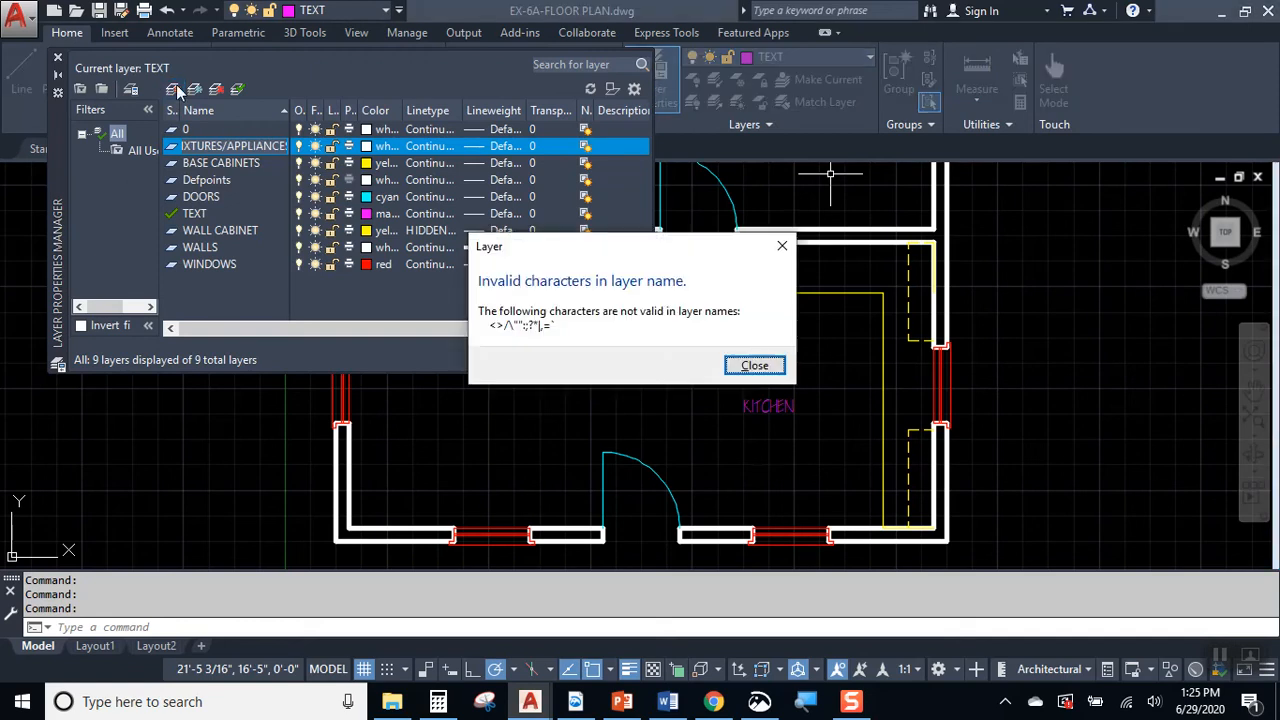
{"action": "left_click", "coordinate": [755, 365]}
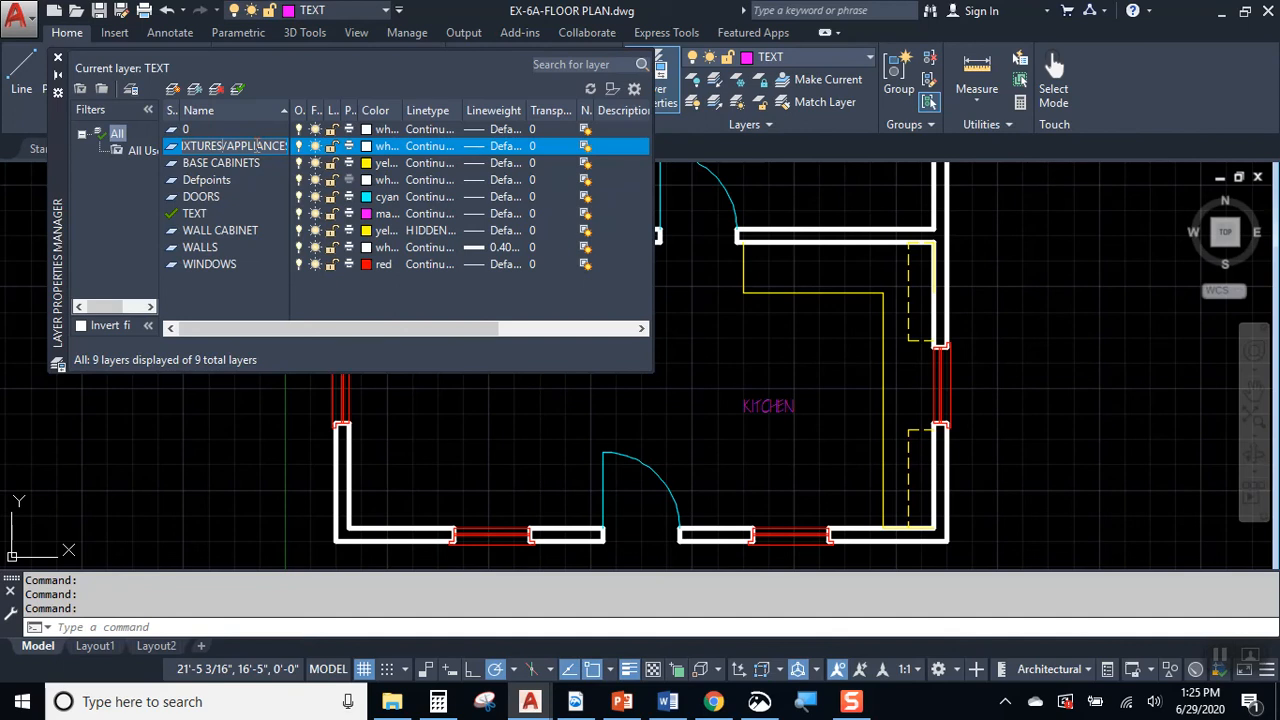
{"action": "type", "text": "&"}
{"action": "key", "text": "Return"}
{"action": "left_click_drag", "start_coordinate": [287, 108], "coordinate": [327, 111]}
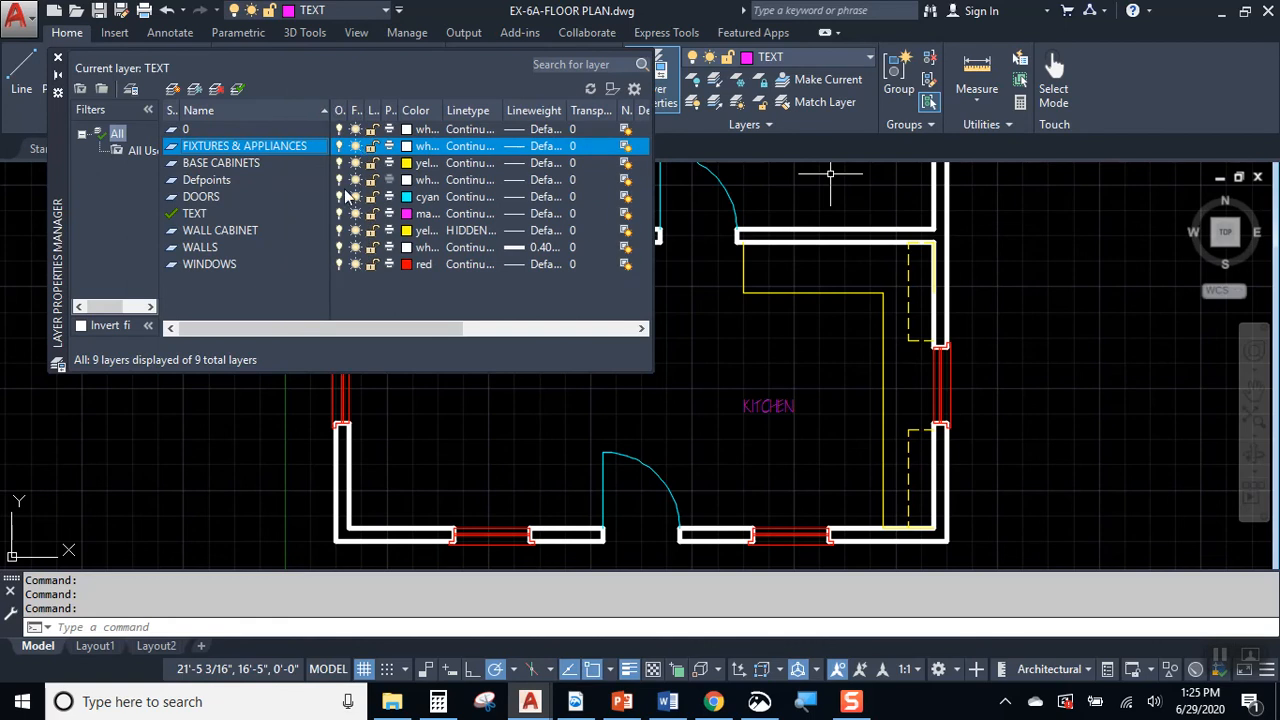
Step: Create a layer named FURNITURE and set its color to green
{"action": "left_click", "coordinate": [172, 90]}
{"action": "type", "text": "FURNITURE"}
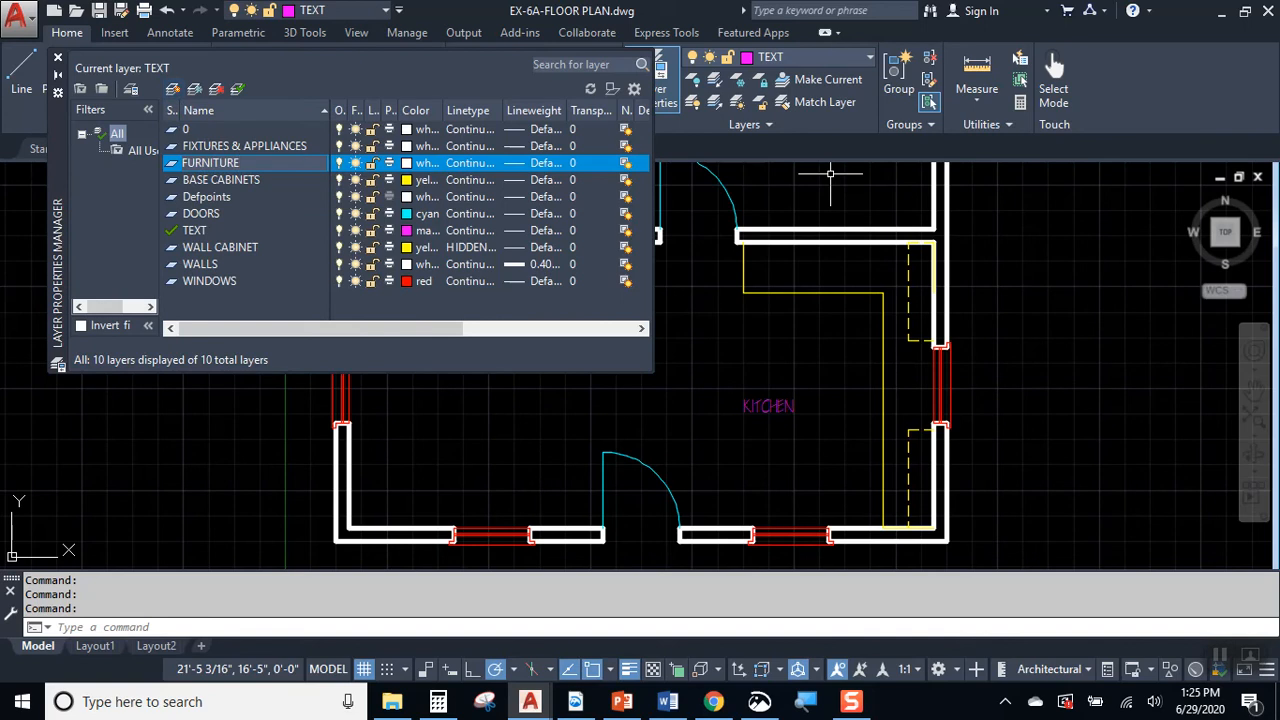
{"action": "key", "text": "Return"}
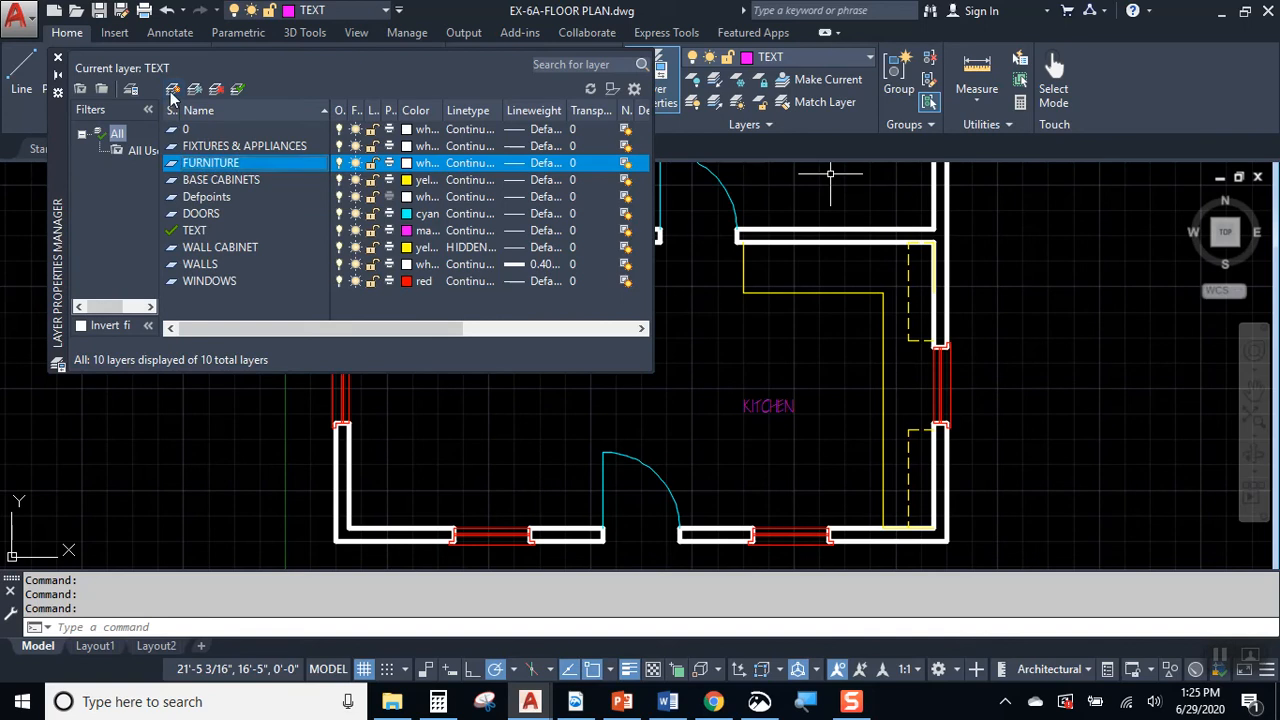
{"action": "left_click", "coordinate": [406, 164]}
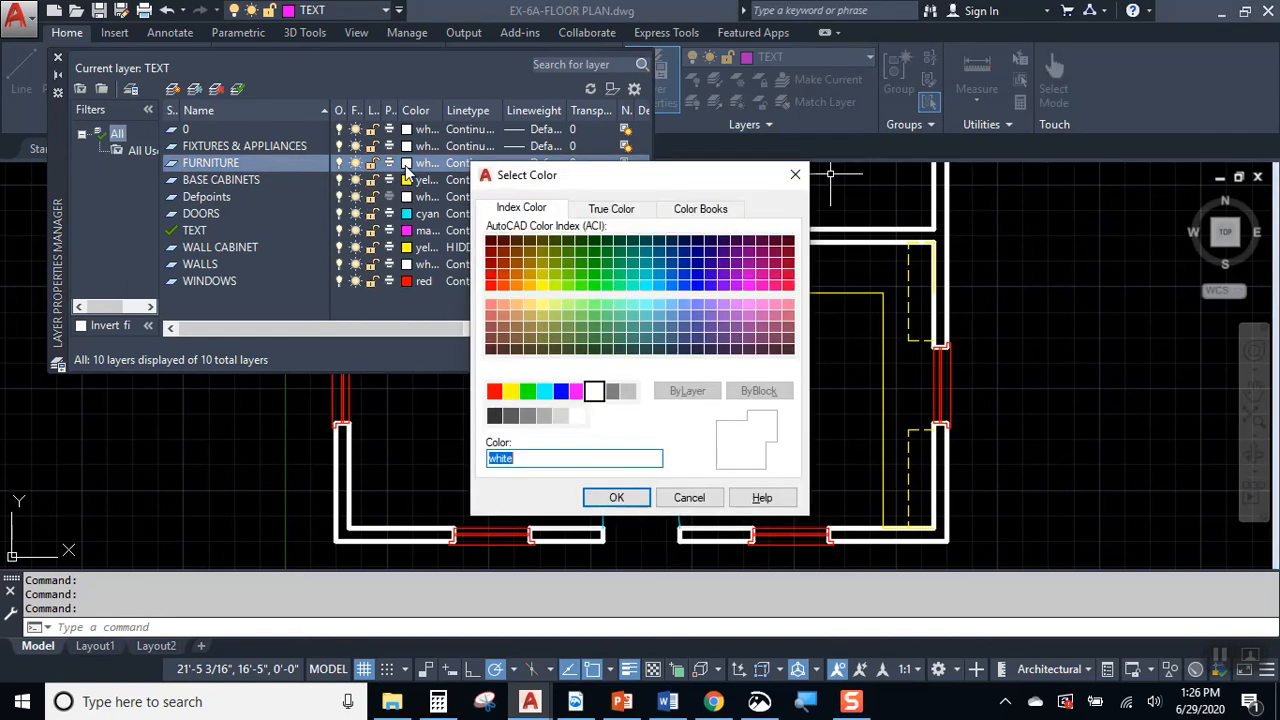
{"action": "left_click", "coordinate": [530, 393]}
{"action": "left_click", "coordinate": [610, 496]}
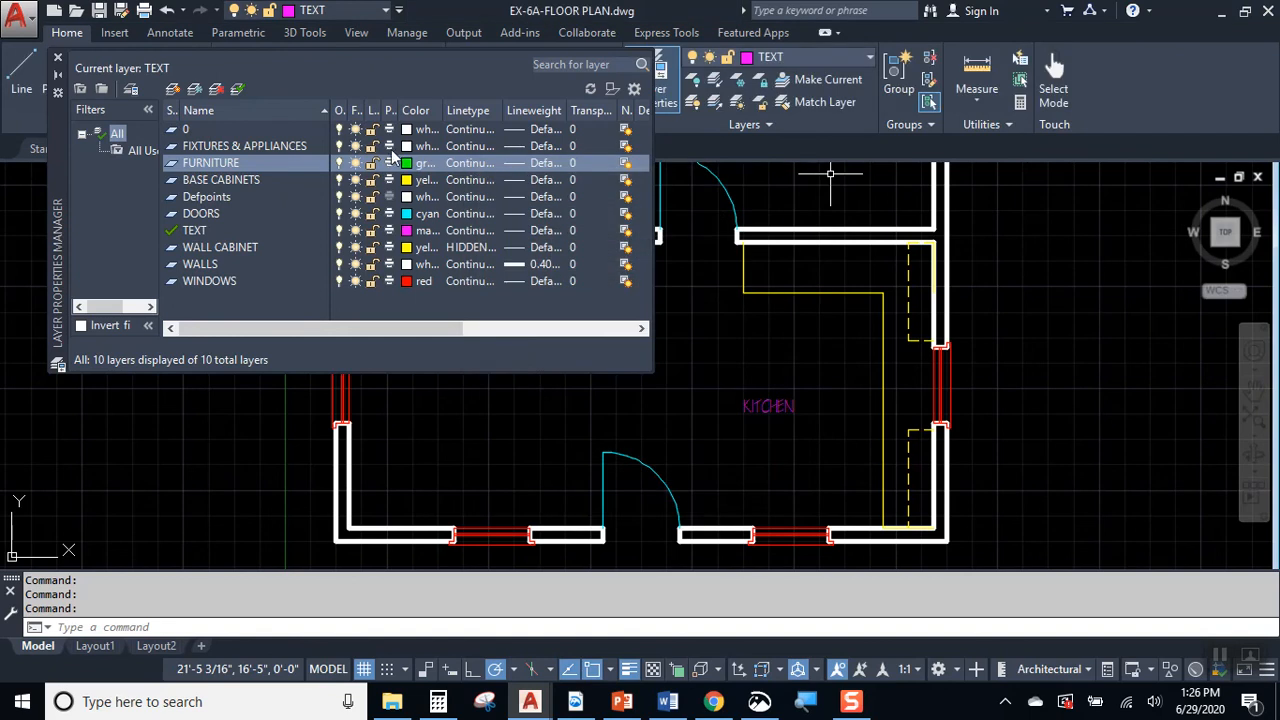
Step: Set the color of the FIXTURES & APPLIANCES layer to magenta and close the layer properties
{"action": "left_click", "coordinate": [406, 146]}
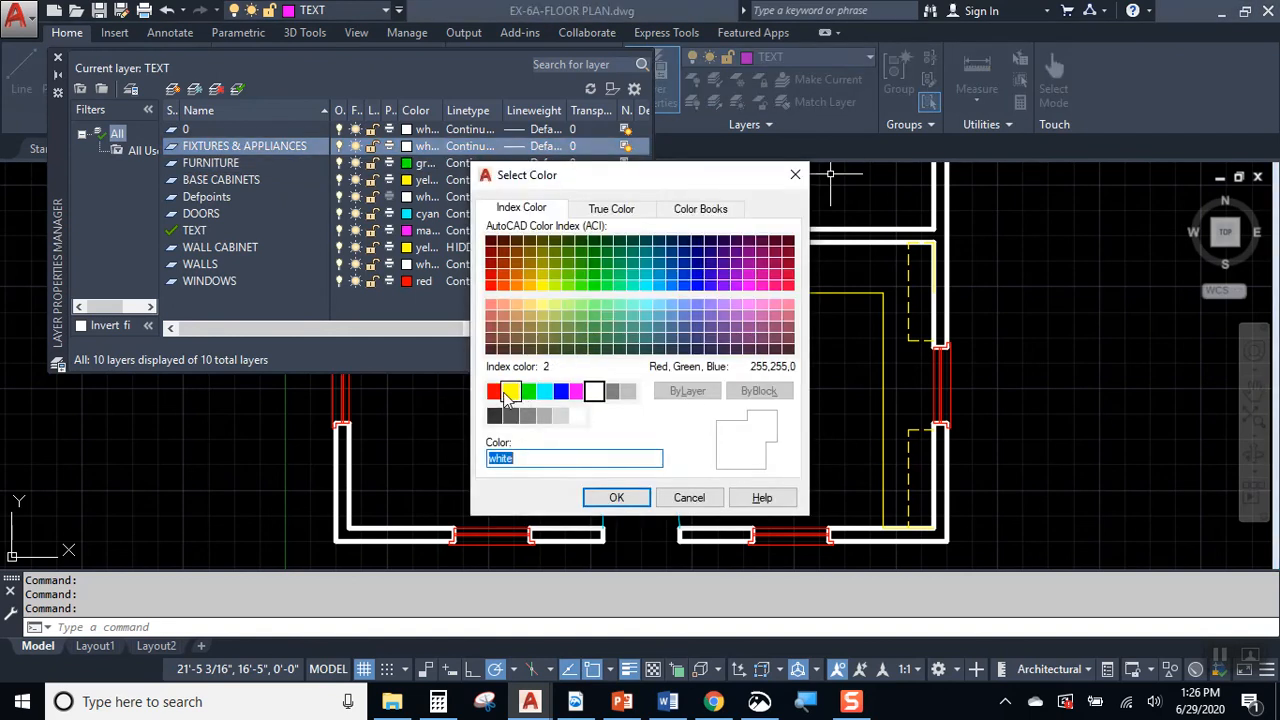
{"action": "left_click", "coordinate": [577, 391]}
{"action": "left_click", "coordinate": [616, 497]}
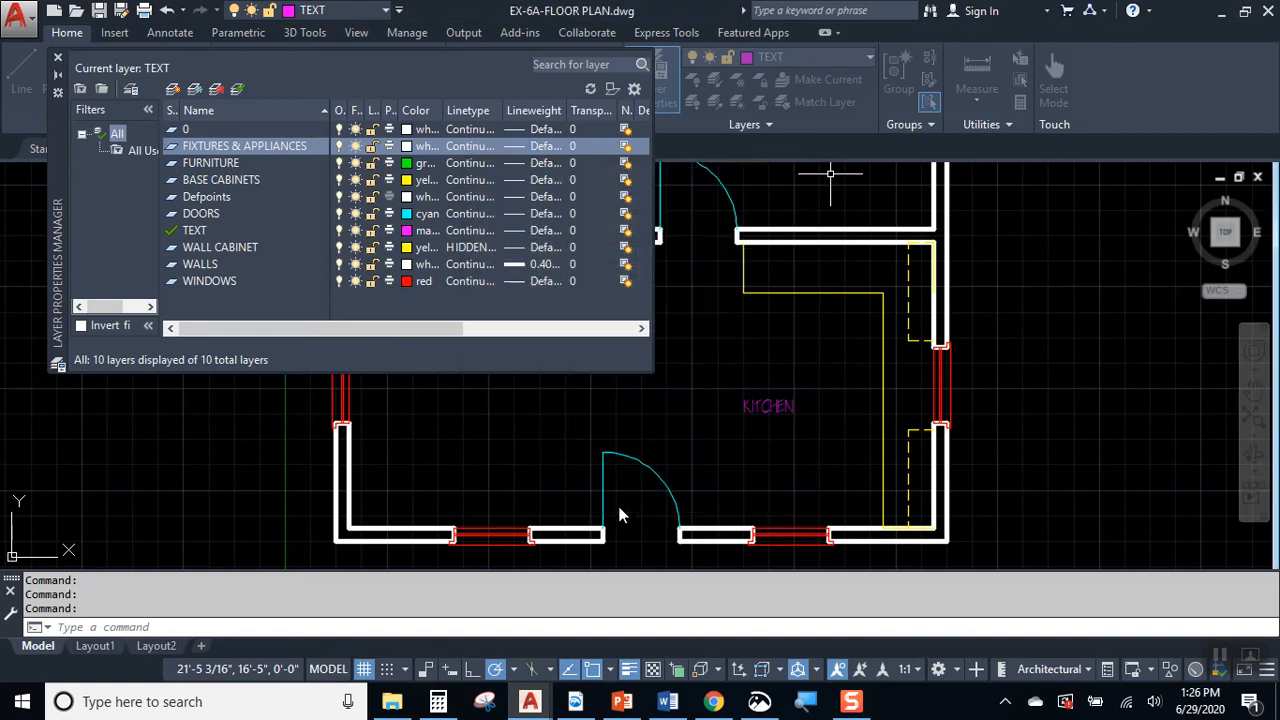
{"action": "left_click", "coordinate": [57, 57]}
{"action": "mouse_move", "coordinate": [830, 339]}
{"action": "middle_mouse_down"}
{"action": "mouse_move", "coordinate": [793, 414]}
{"action": "mouse_move", "coordinate": [855, 418]}
{"action": "middle_mouse_up"}
{"action": "scroll", "coordinate": [790, 412], "scroll_direction": "down", "scroll_amount": 3}
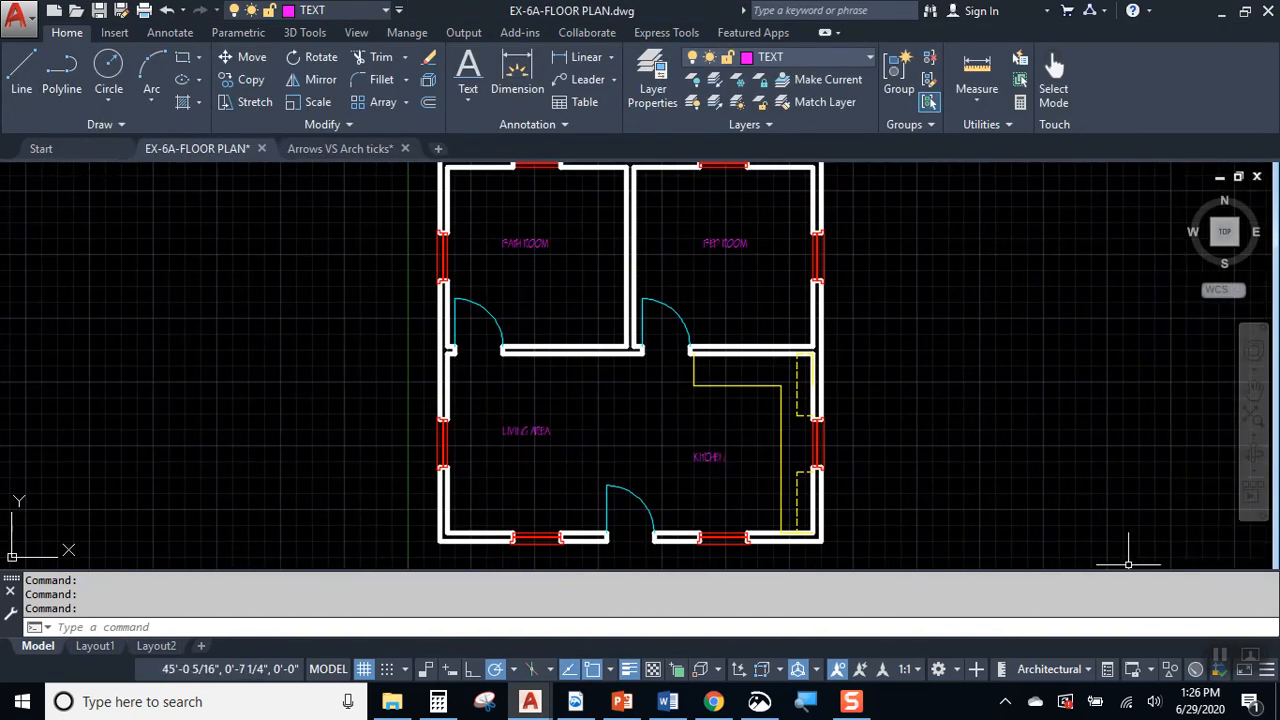
Step: Open the drawing B12-3B-DW.dwg
{"action": "key", "text": "ctrl+o"}
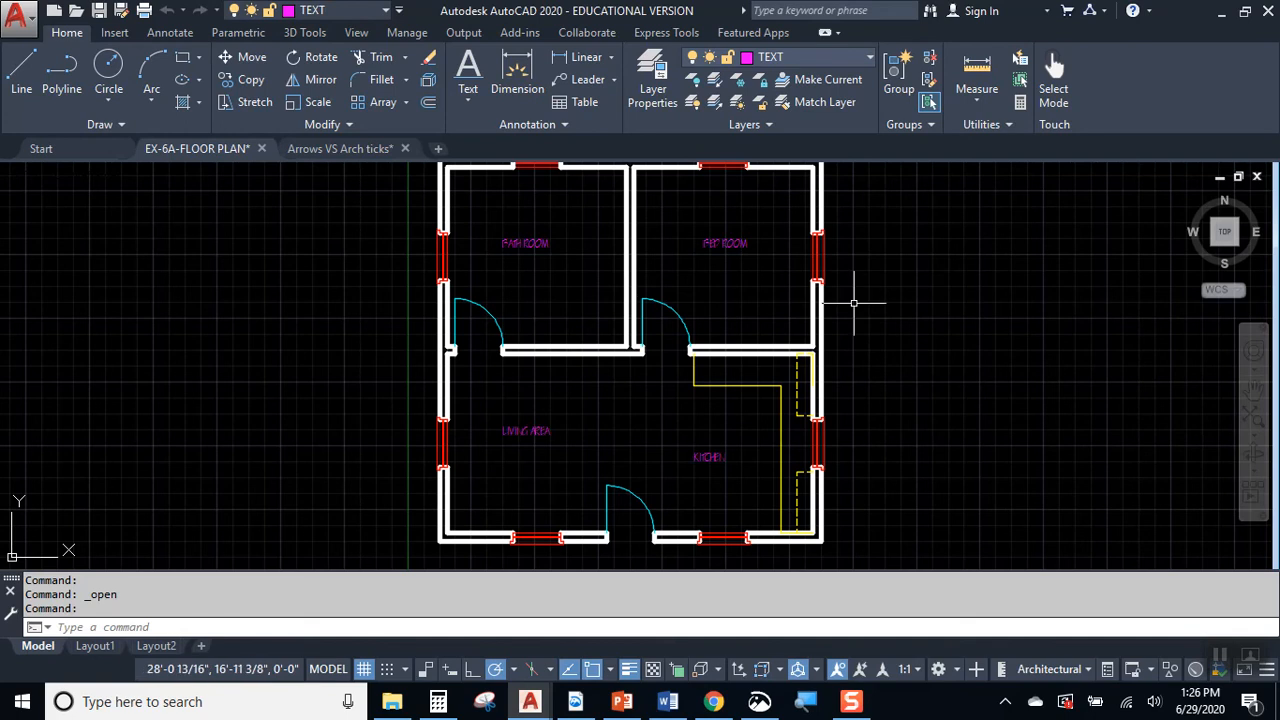
{"action": "left_click", "coordinate": [678, 179]}
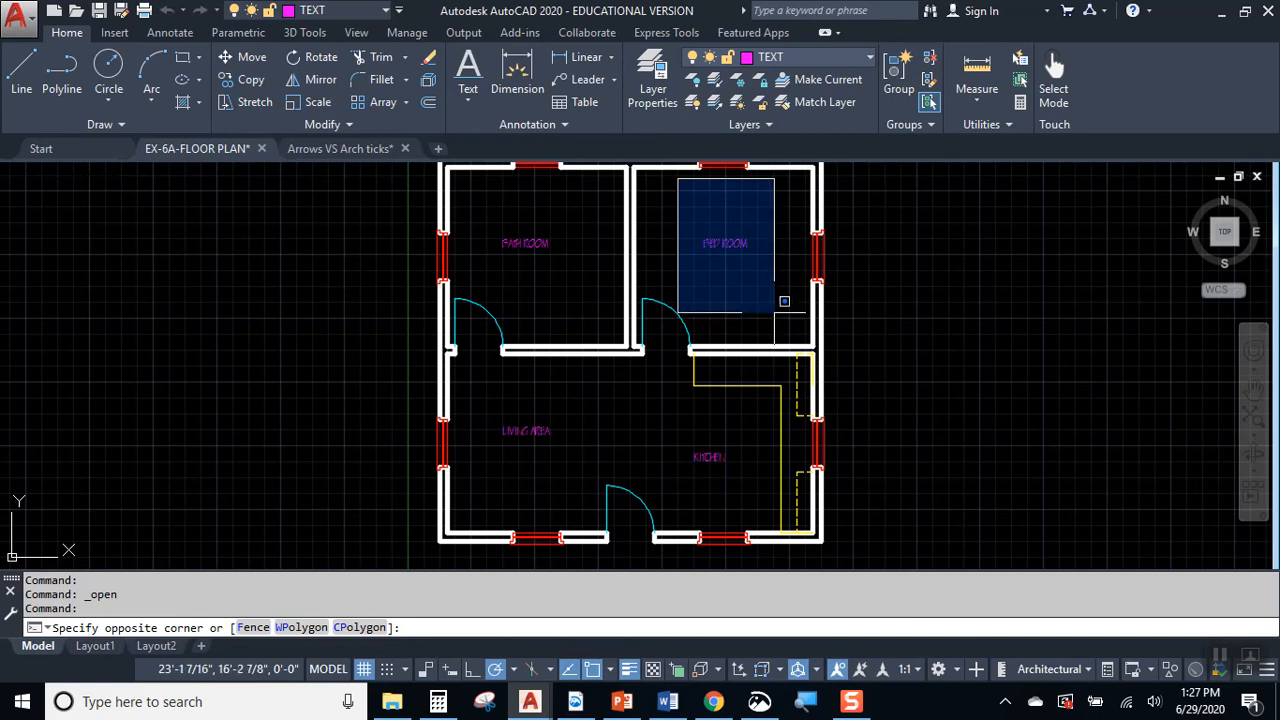
{"action": "left_click", "coordinate": [780, 311]}
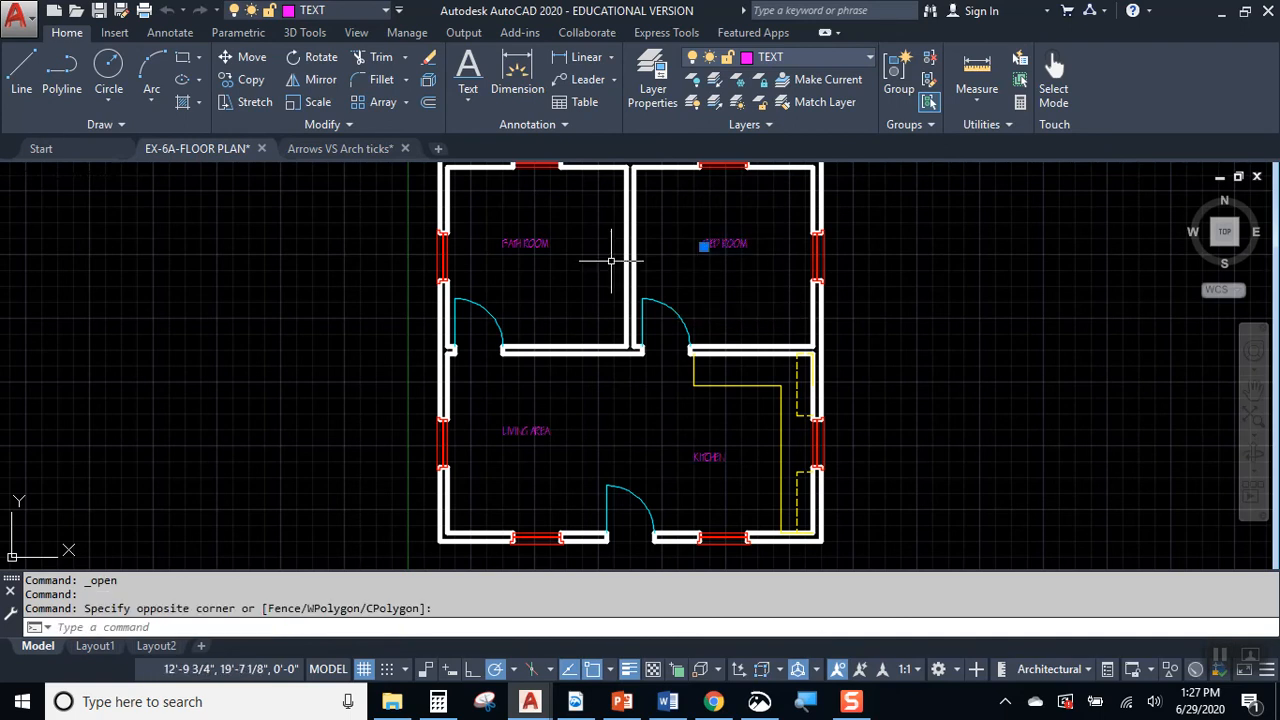
{"action": "key", "text": "Escape"}
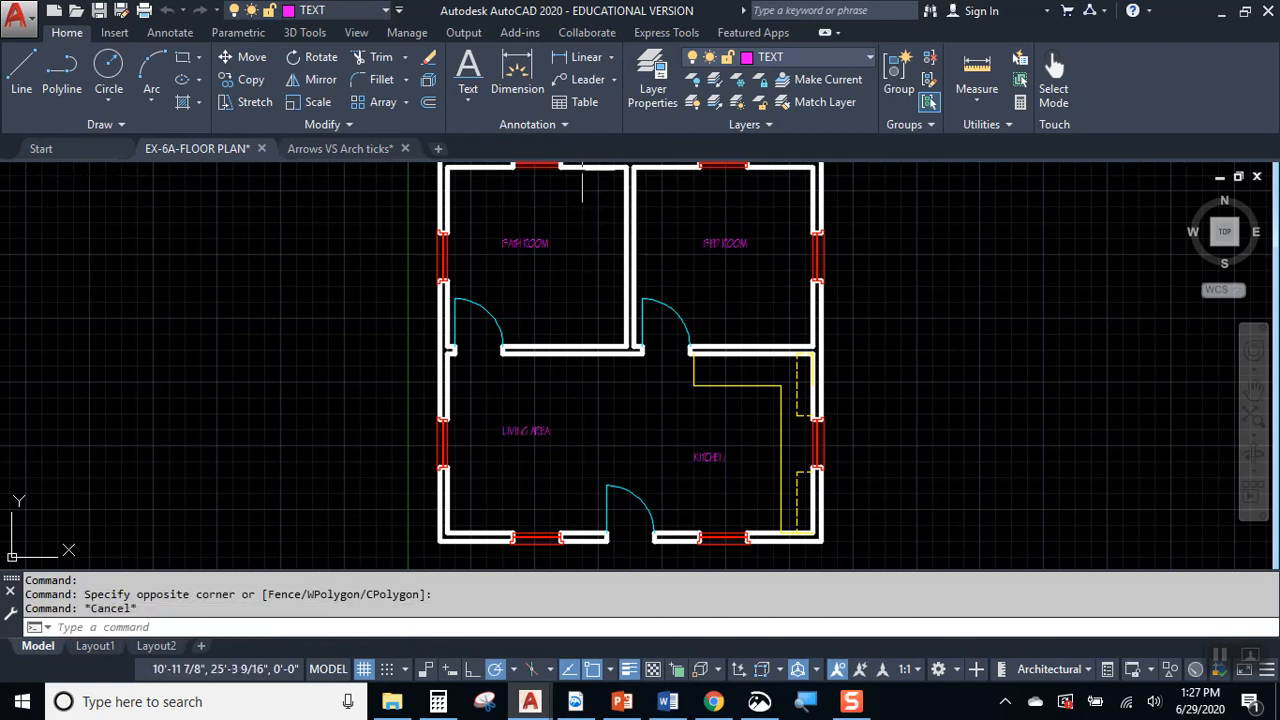
{"action": "left_click", "coordinate": [583, 170]}
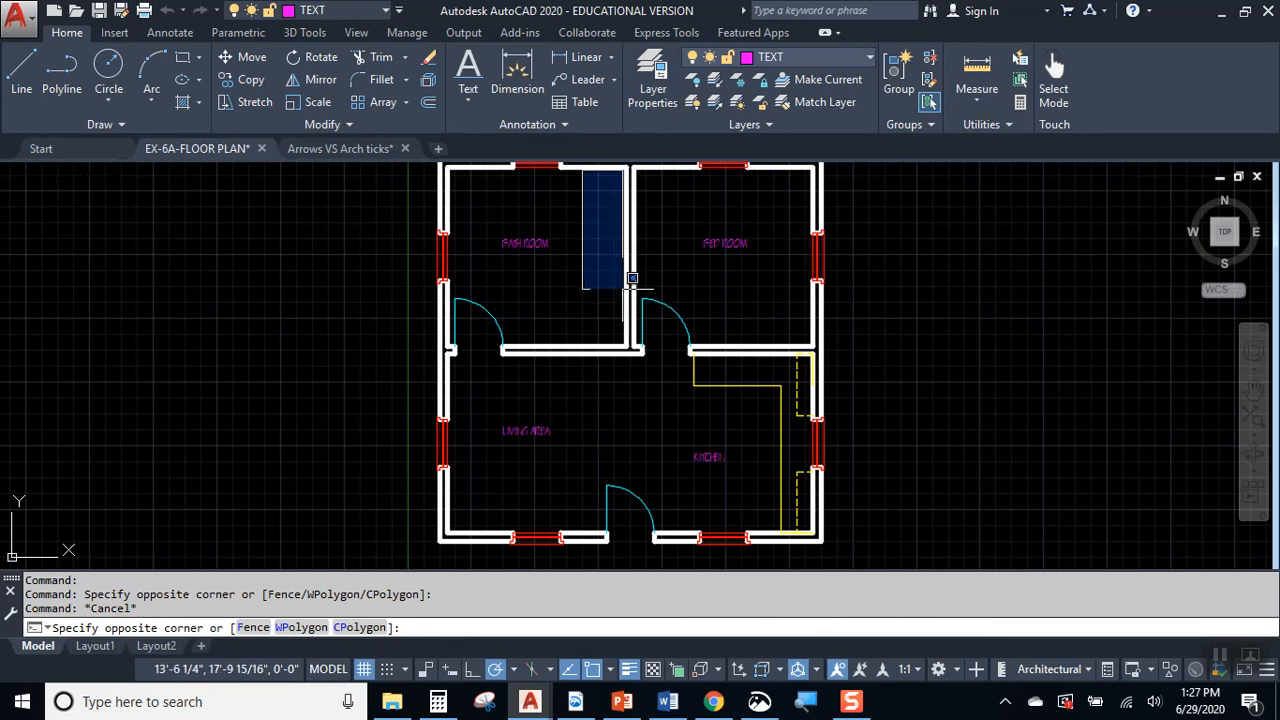
{"action": "key", "text": "Escape"}
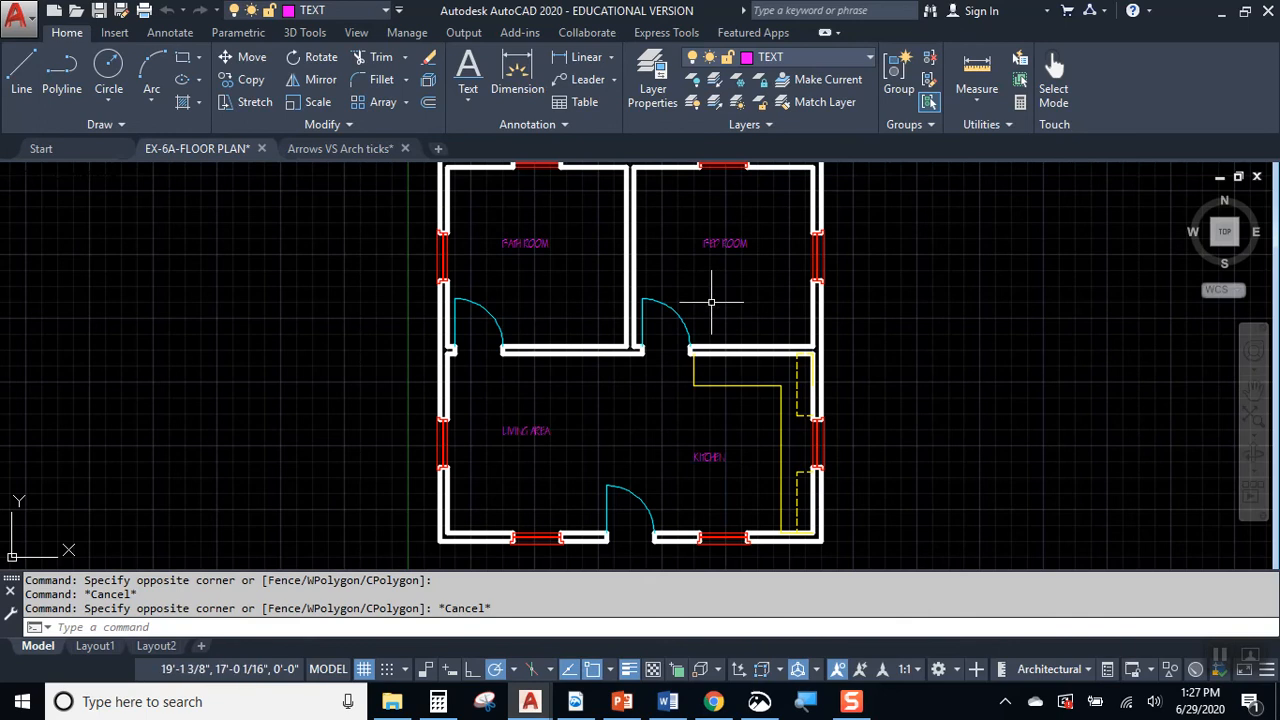
{"action": "left_click", "coordinate": [519, 368]}
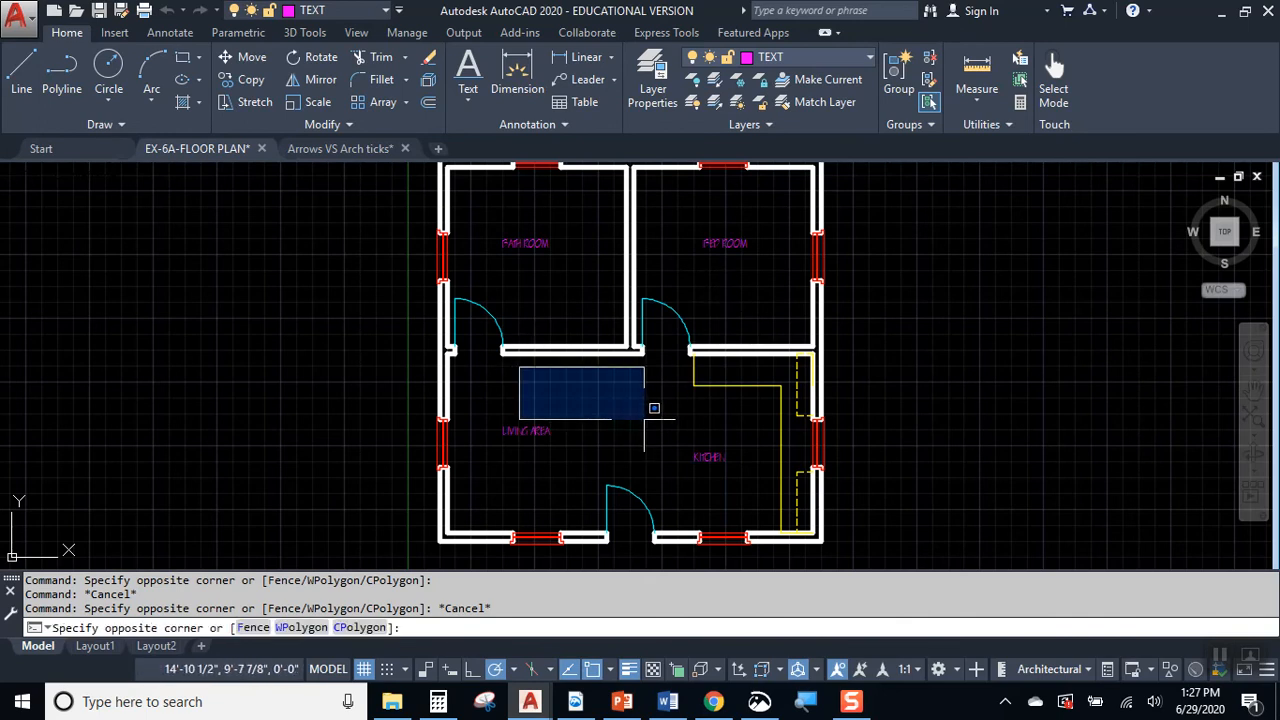
{"action": "key", "text": "Escape"}
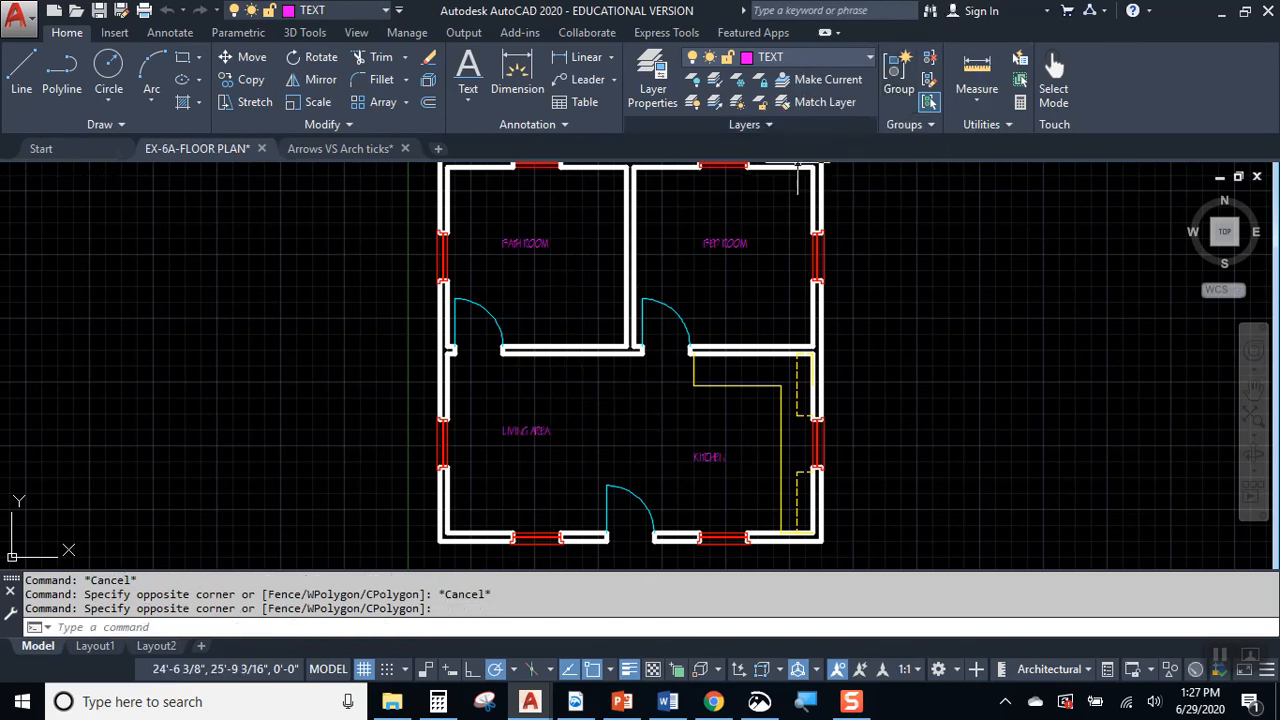
{"action": "left_click", "coordinate": [645, 300]}
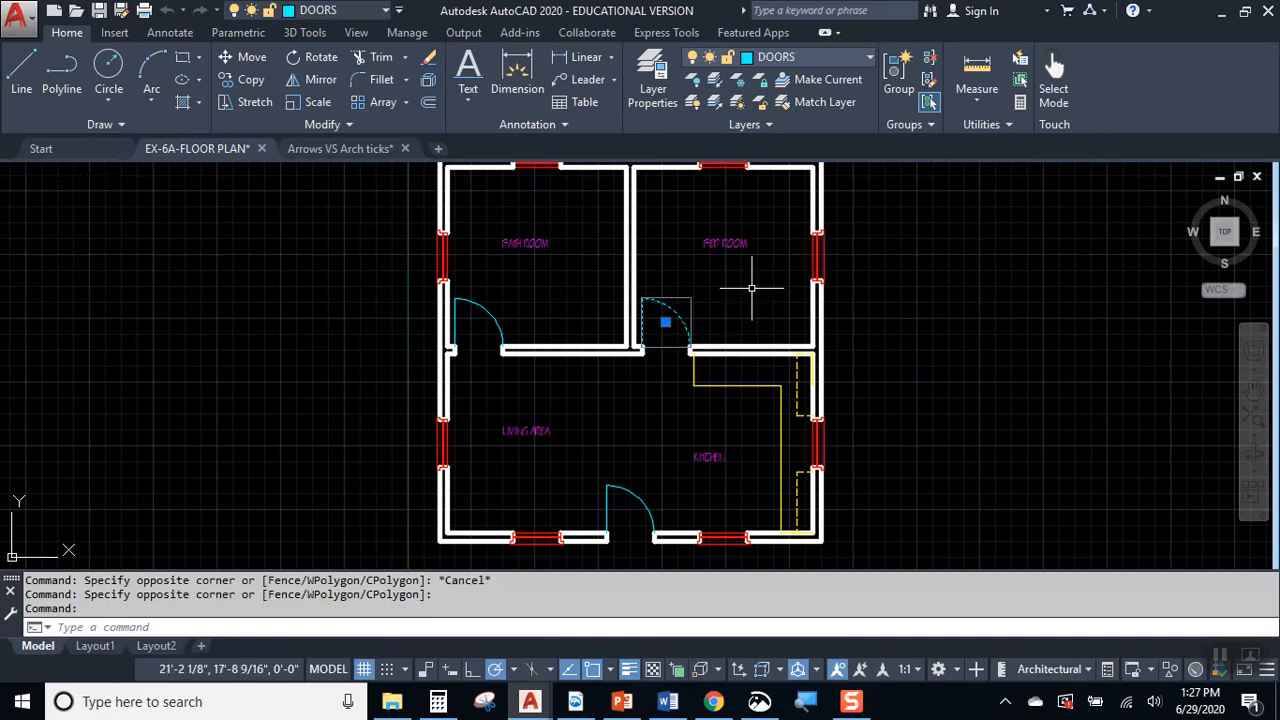
{"action": "key", "text": "Escape"}
{"action": "left_click", "coordinate": [820, 258]}
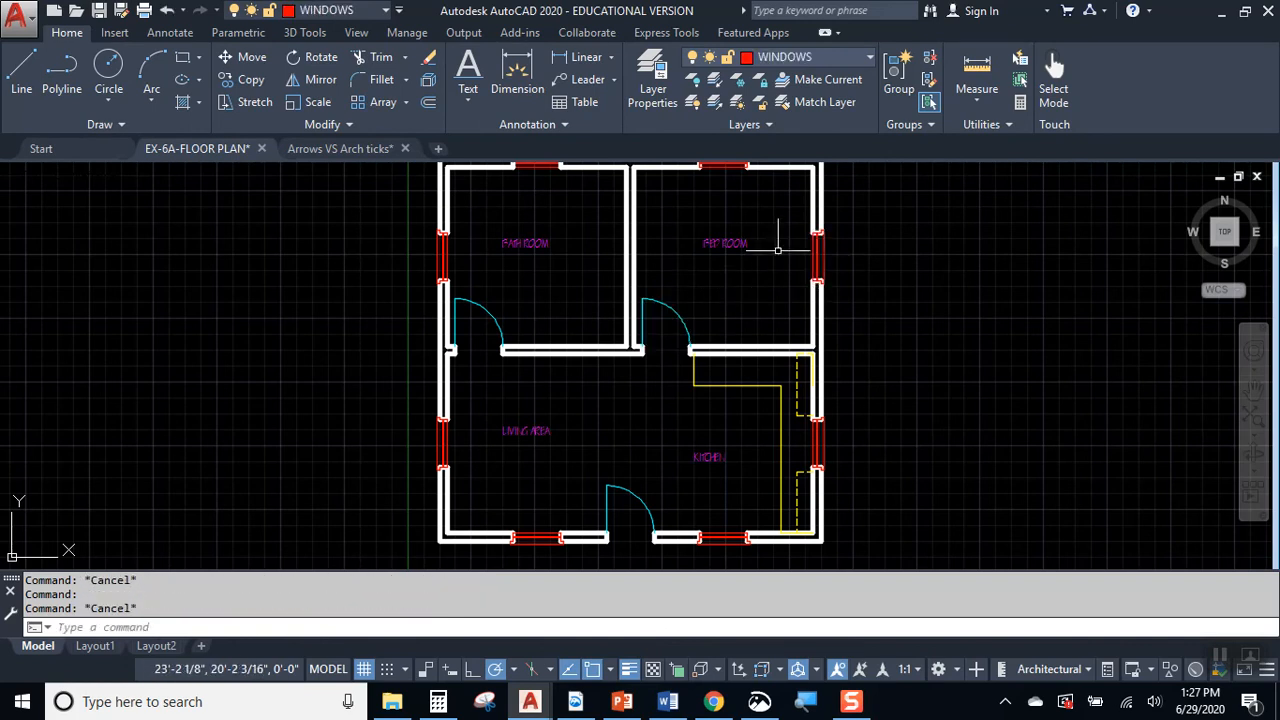
{"action": "key", "text": "Escape"}
{"action": "middle_click_drag", "start_coordinate": [726, 255], "coordinate": [728, 333]}
{"action": "scroll", "coordinate": [732, 342], "scroll_direction": "up", "scroll_amount": 2}
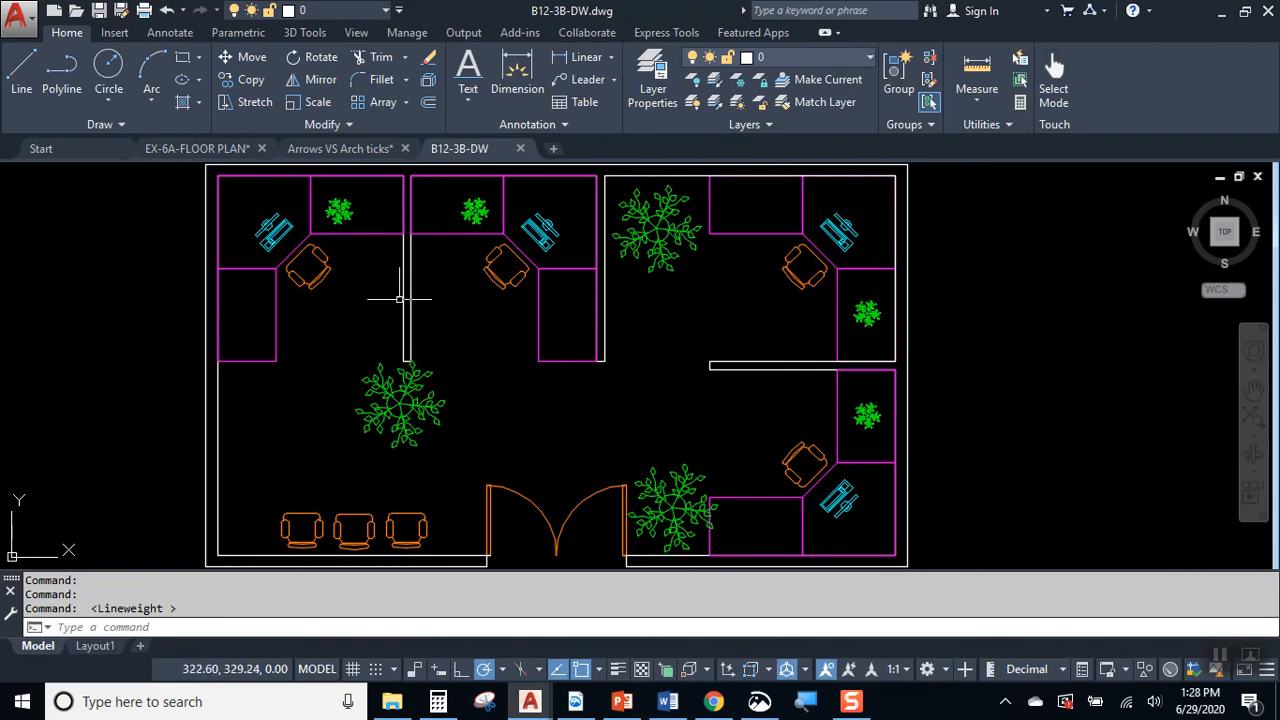
Step: Pick the armchair at the first office's desk with a single point to check its object grouping, and clear the selection
{"action": "scroll", "coordinate": [346, 270], "scroll_direction": "up", "scroll_amount": 7}
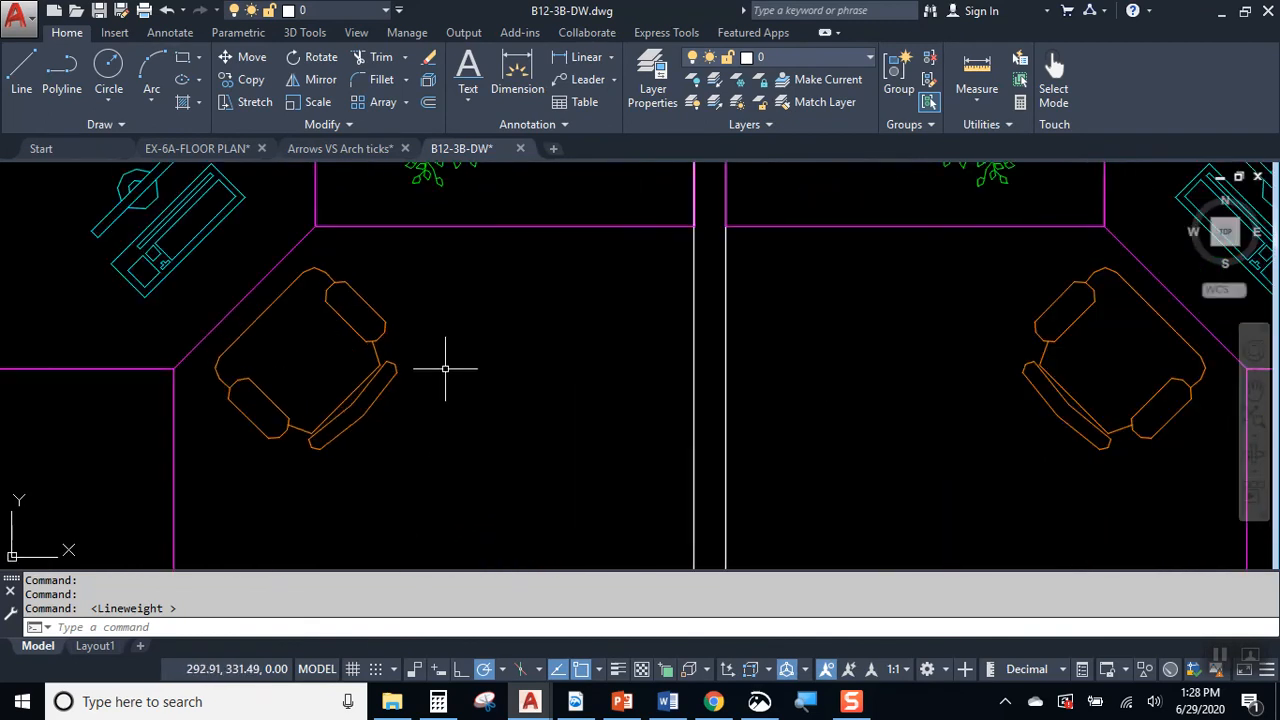
{"action": "left_click", "coordinate": [378, 293]}
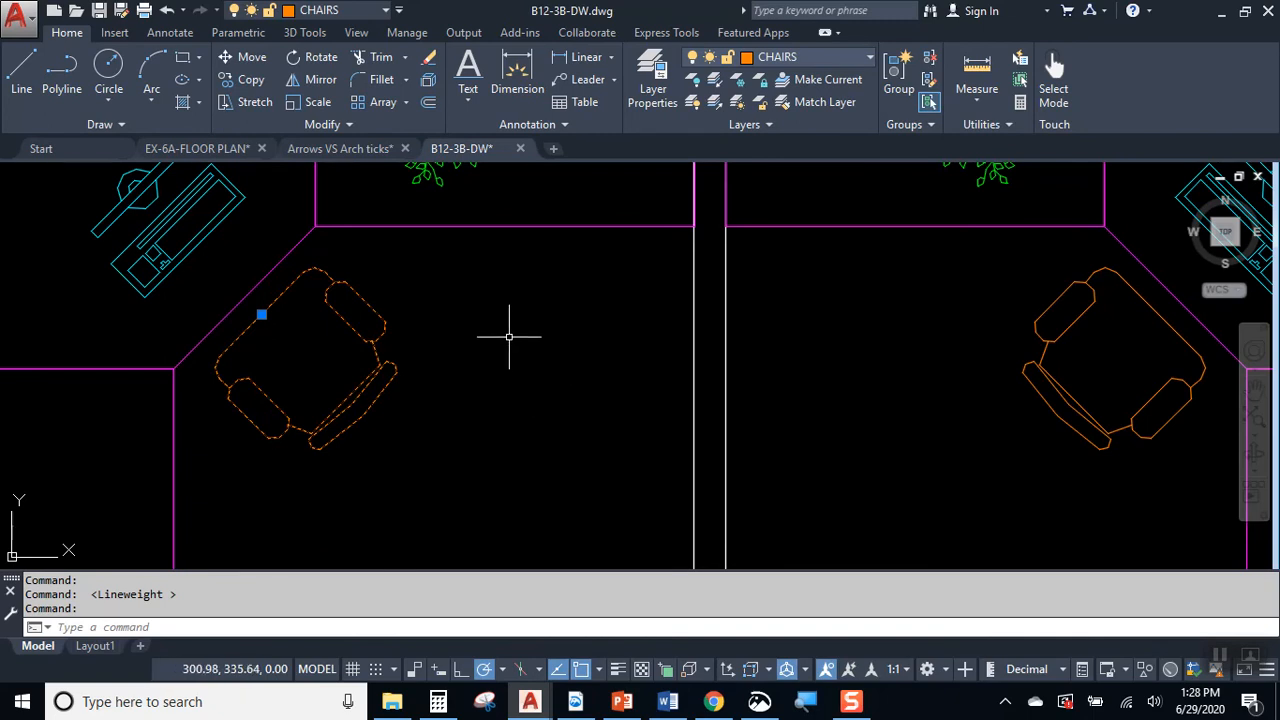
{"action": "key", "text": "Escape"}
{"action": "left_click", "coordinate": [369, 300]}
{"action": "key", "text": "Escape"}
Step: Enclose the first office's armchair in a window selection to examine what it captures, and clear the selection
{"action": "middle_click_drag", "start_coordinate": [262, 299], "coordinate": [412, 307]}
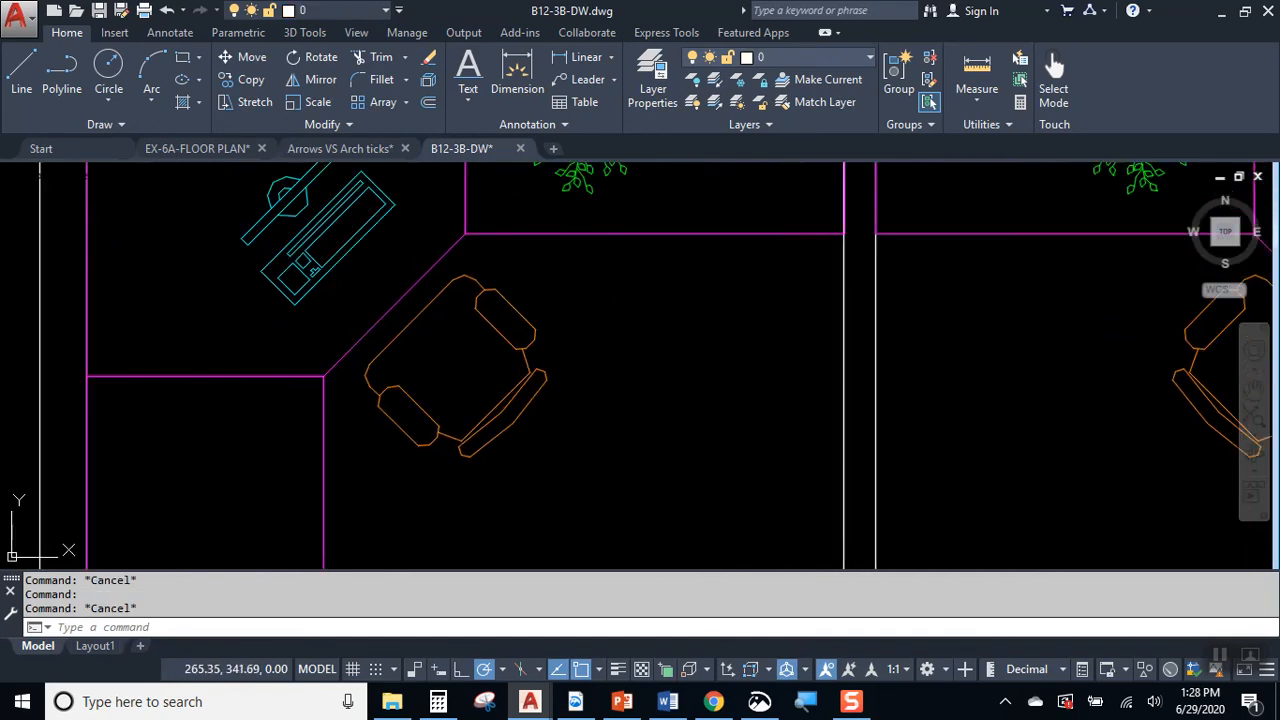
{"action": "left_click", "coordinate": [354, 274]}
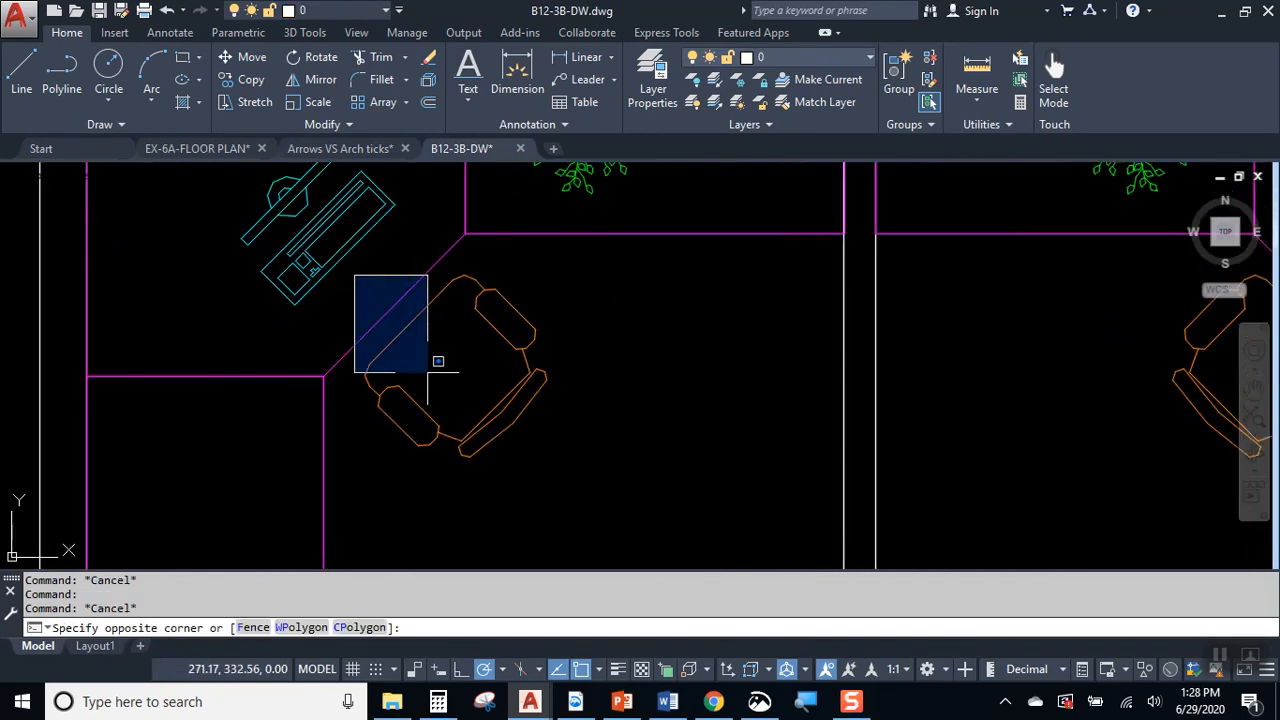
{"action": "left_click", "coordinate": [578, 472]}
{"action": "key", "text": "Escape"}
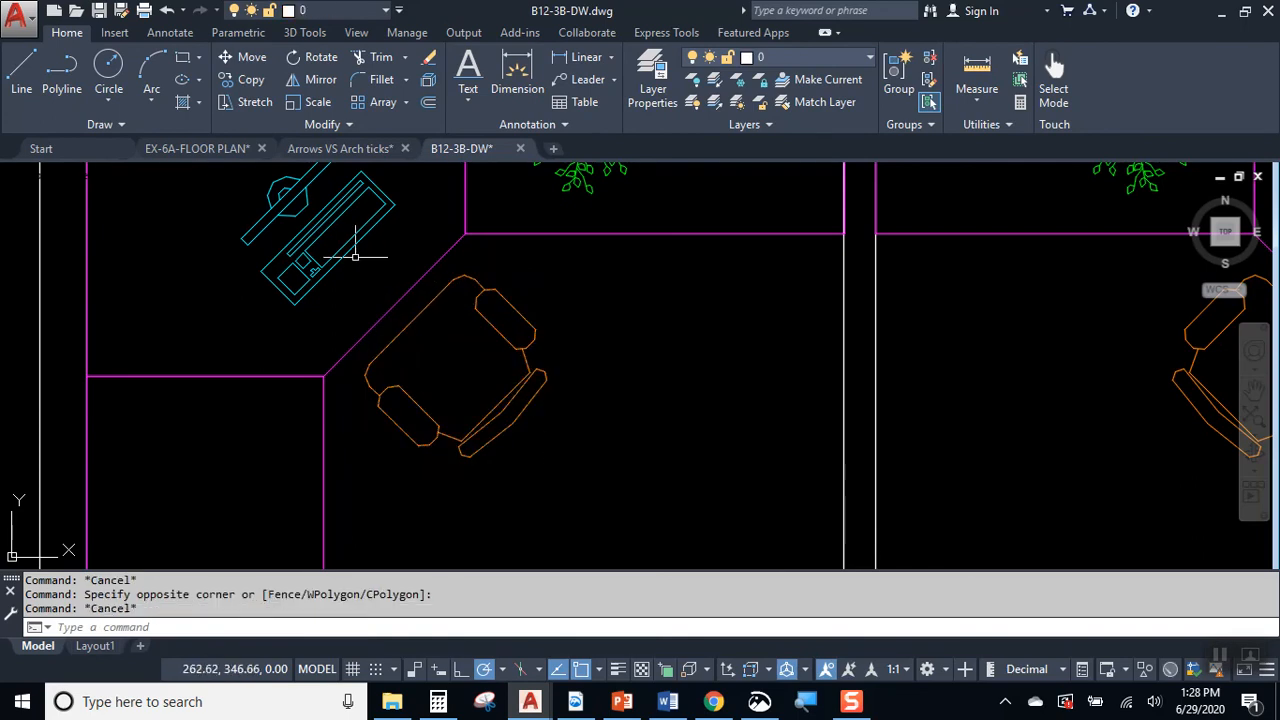
{"action": "left_click", "coordinate": [349, 264]}
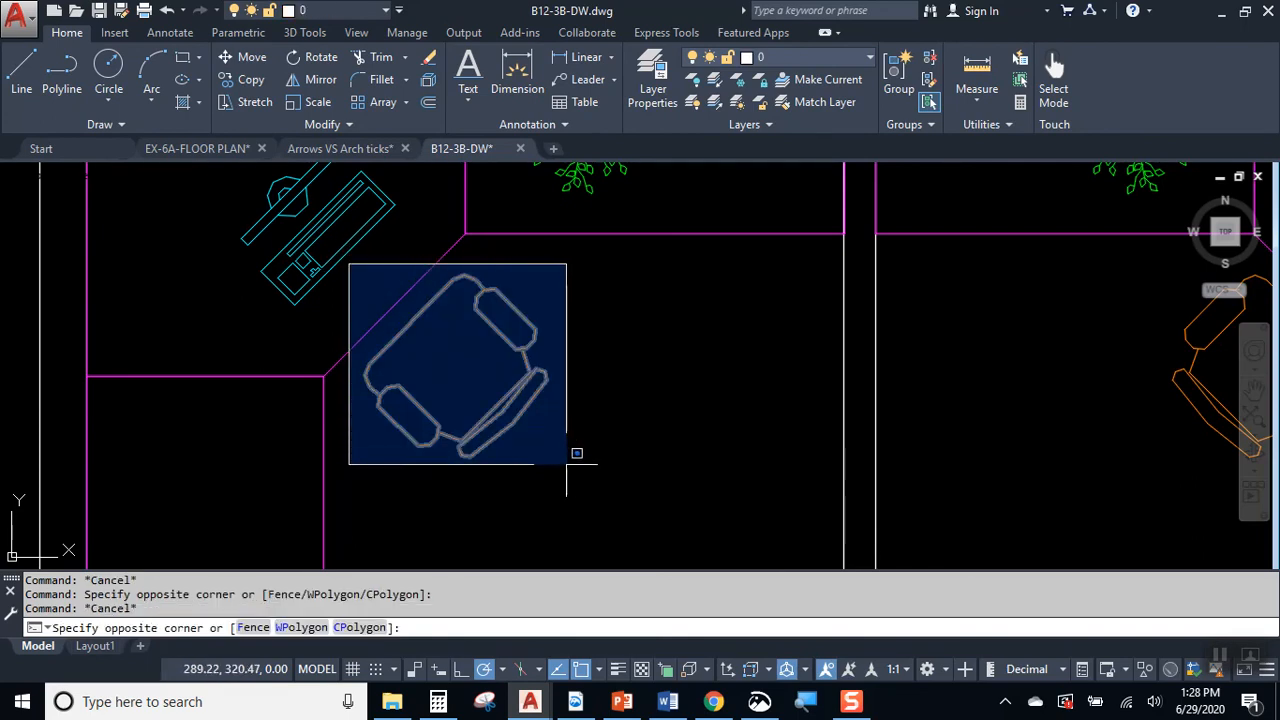
{"action": "key", "text": "Escape"}
{"action": "key", "text": "Escape"}
Step: Compare picking the first office's armchair directly with enclosing it in a crossing selection, leaving nothing selected
{"action": "left_click", "coordinate": [517, 337]}
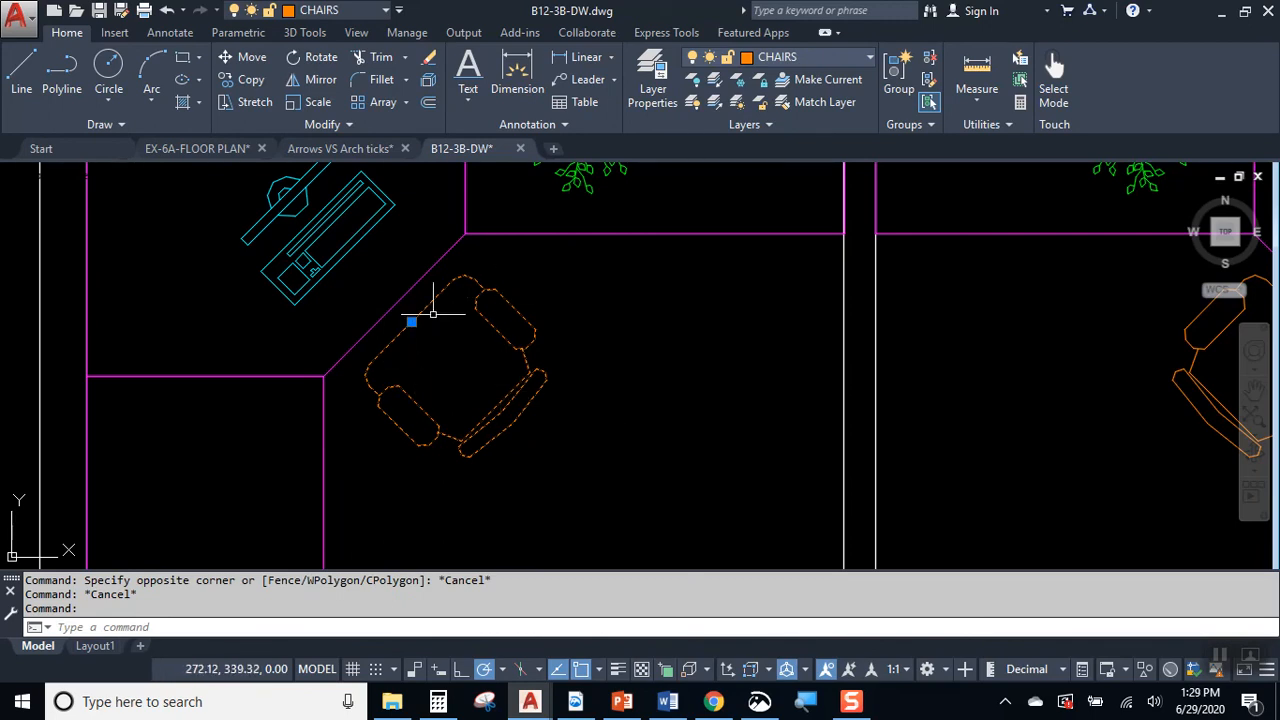
{"action": "key", "text": "Escape"}
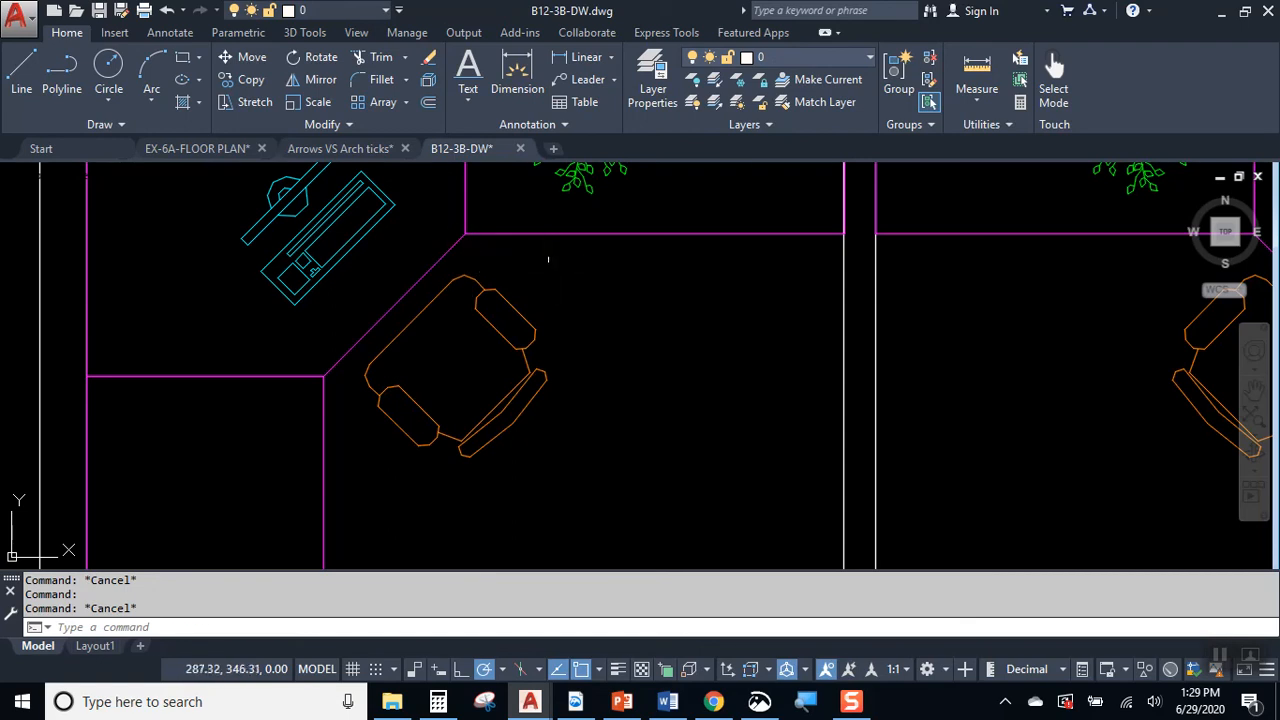
{"action": "left_click", "coordinate": [551, 260]}
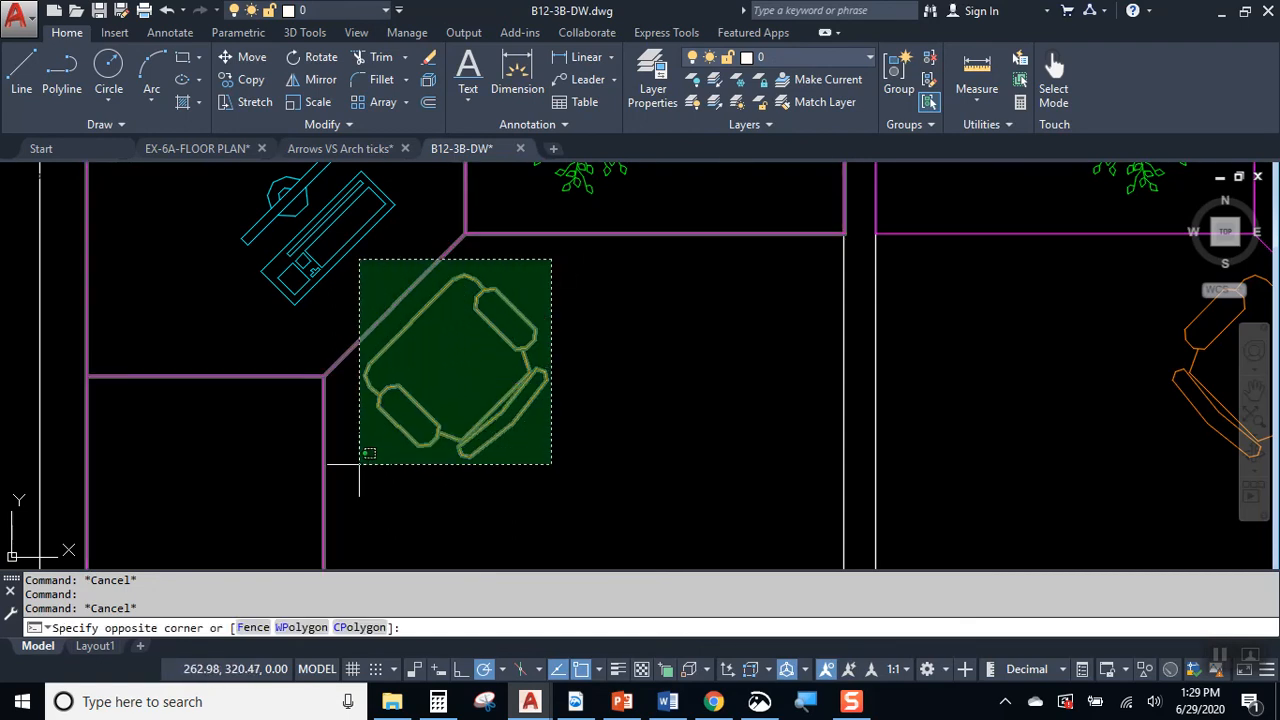
{"action": "key", "text": "Escape"}
Step: Check the computer and the desk plant in the first office by selecting and deselecting each one
{"action": "middle_click_drag", "start_coordinate": [363, 331], "coordinate": [394, 422]}
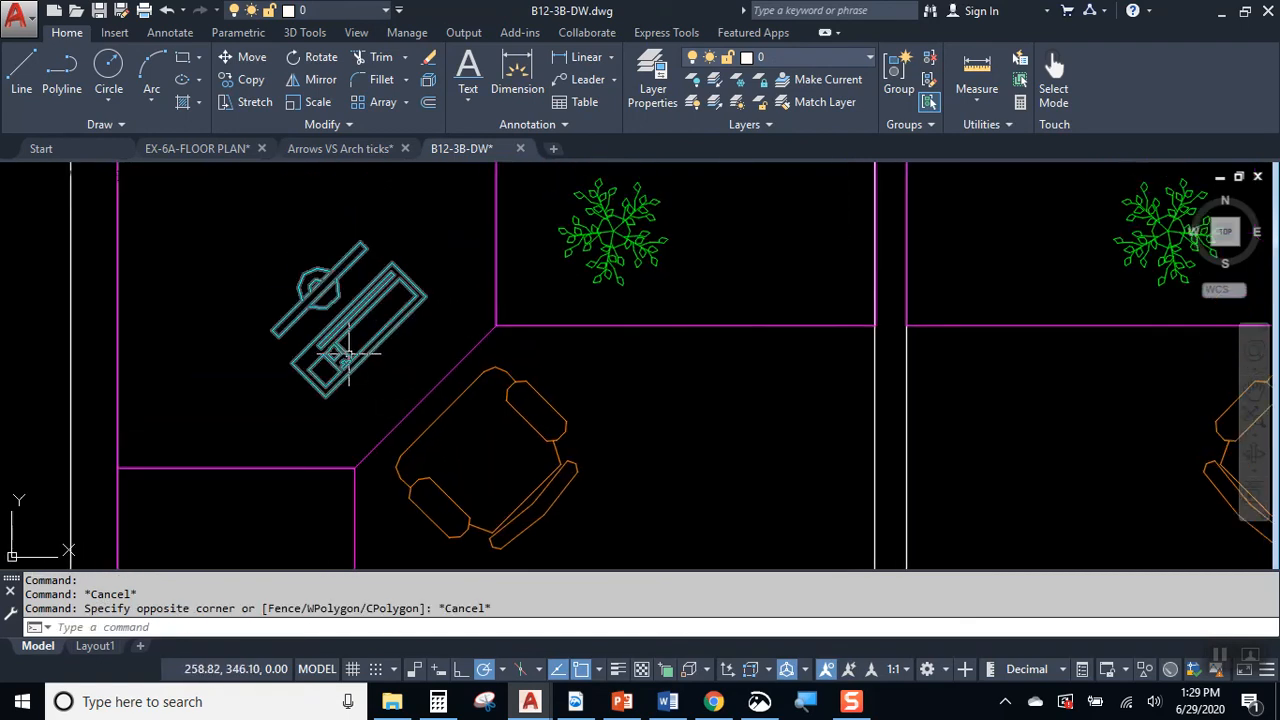
{"action": "left_click", "coordinate": [346, 353]}
{"action": "key", "text": "Escape"}
{"action": "left_click", "coordinate": [598, 262]}
{"action": "key", "text": "Escape"}
Step: Check the layers of the double entrance door and the waiting chair nearest to it, and clear the selection
{"action": "mouse_move", "coordinate": [860, 402]}
{"action": "middle_mouse_down"}
{"action": "mouse_move", "coordinate": [507, 433]}
{"action": "mouse_move", "coordinate": [390, 400]}
{"action": "middle_mouse_up"}
{"action": "middle_click_drag", "start_coordinate": [757, 423], "coordinate": [443, 334]}
{"action": "scroll", "coordinate": [443, 334], "scroll_direction": "down", "scroll_amount": 3}
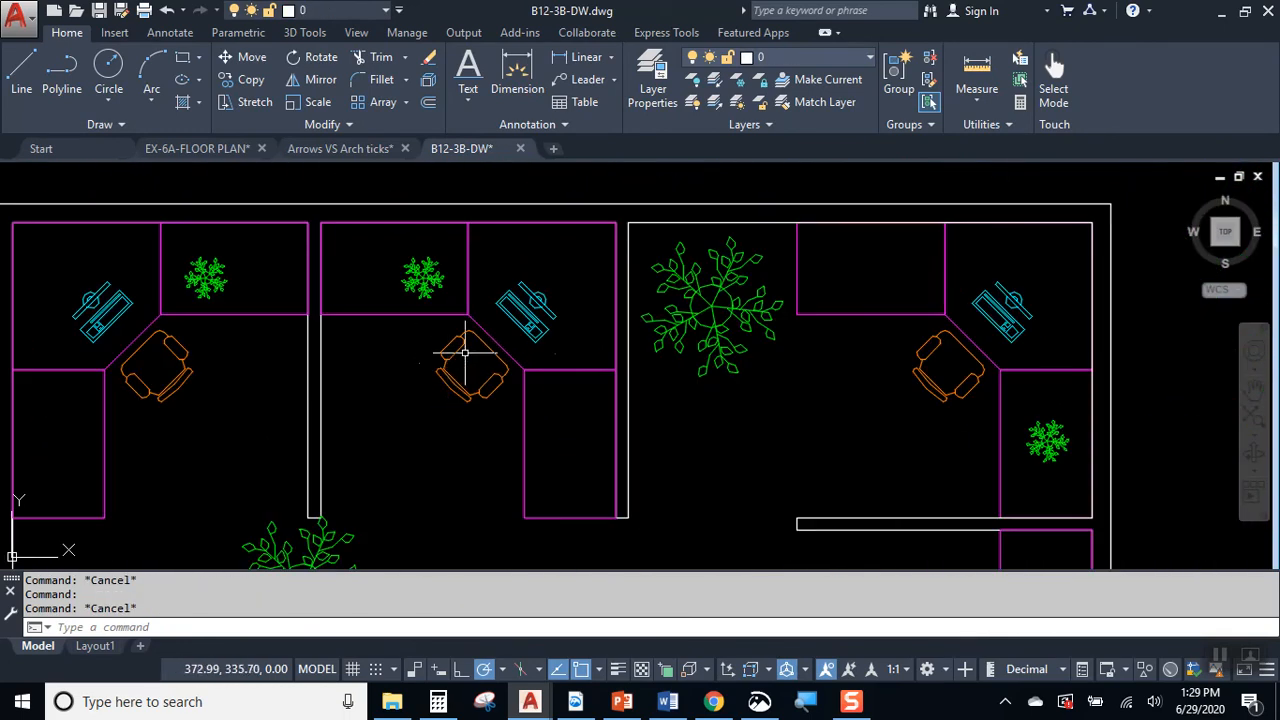
{"action": "middle_click_drag", "start_coordinate": [708, 411], "coordinate": [720, 258]}
{"action": "middle_click_drag", "start_coordinate": [720, 409], "coordinate": [765, 279]}
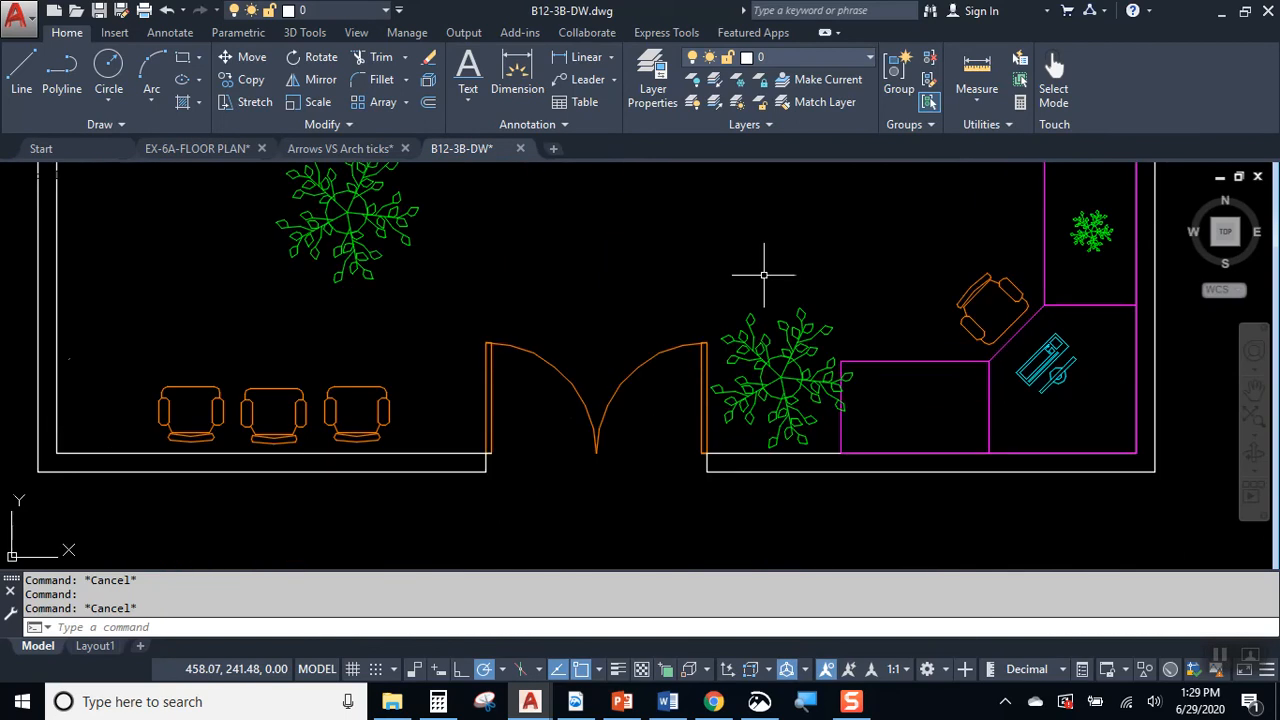
{"action": "left_click", "coordinate": [489, 360]}
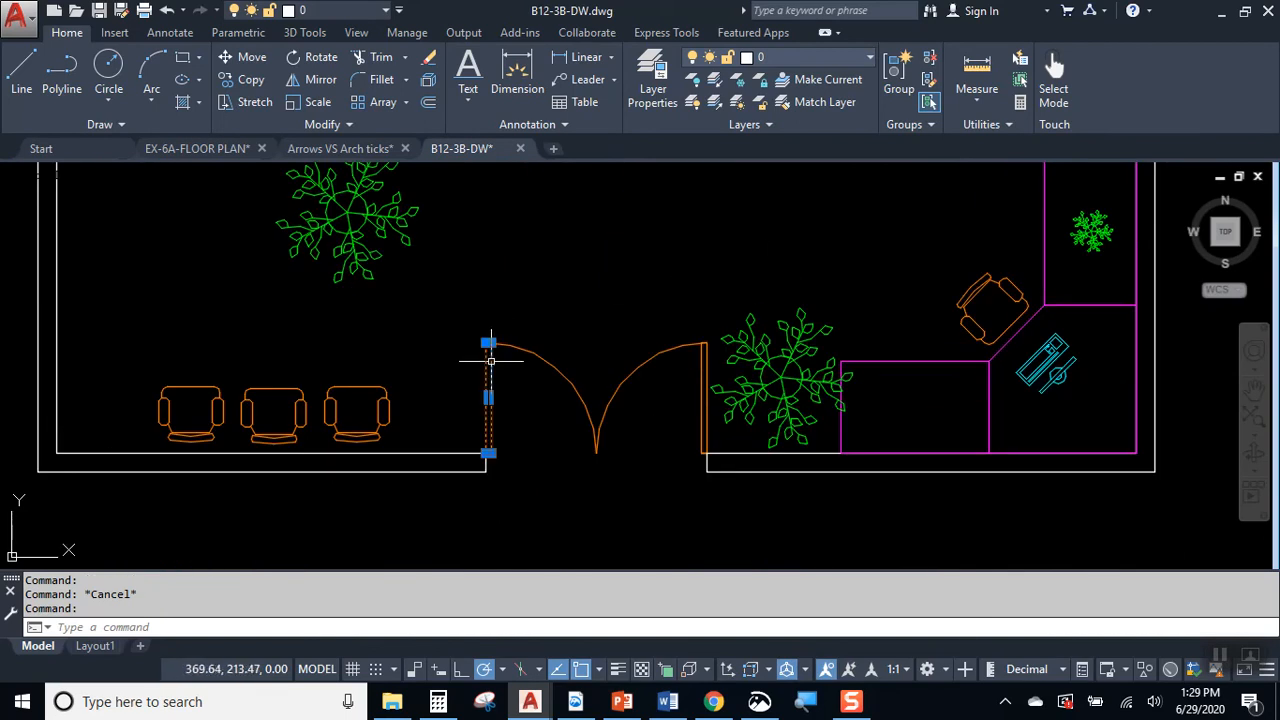
{"action": "key", "text": "Escape"}
{"action": "left_click", "coordinate": [388, 390]}
{"action": "key", "text": "Escape"}
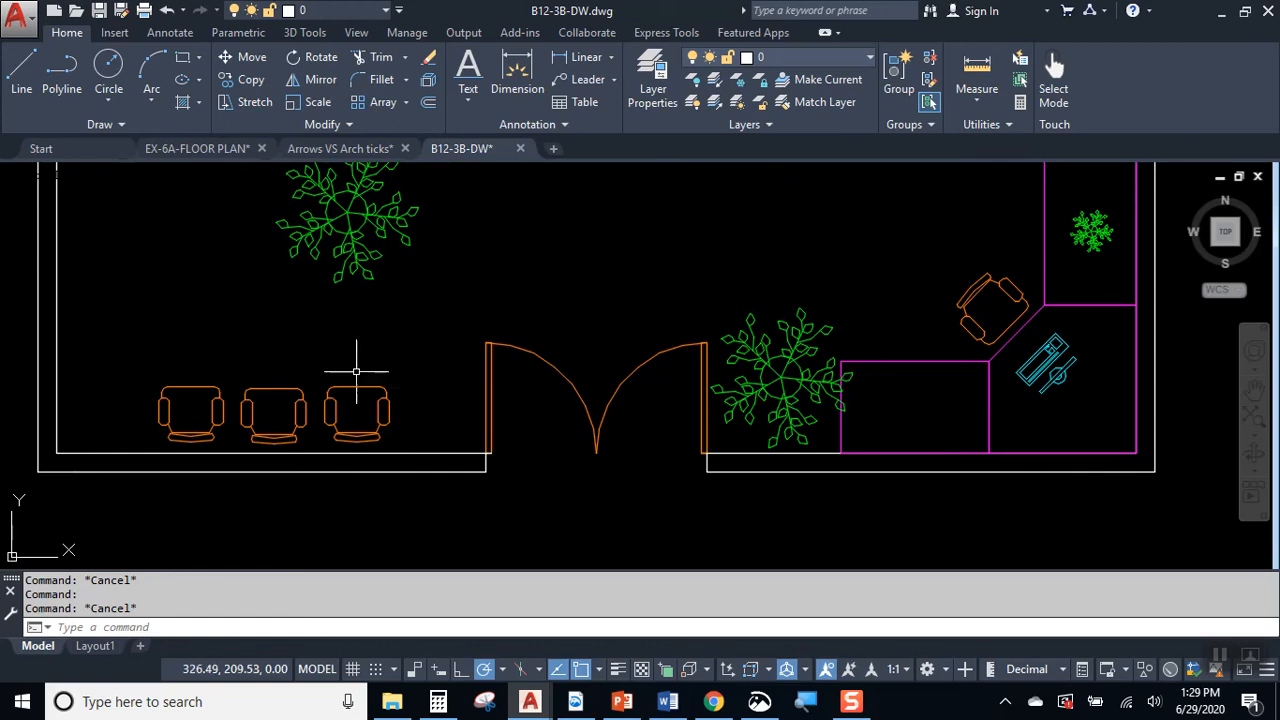
Step: View the Quick Properties of the waiting chair nearest the entrance door, close them and deselect the chair
{"action": "scroll", "coordinate": [330, 400], "scroll_direction": "up", "scroll_amount": 2}
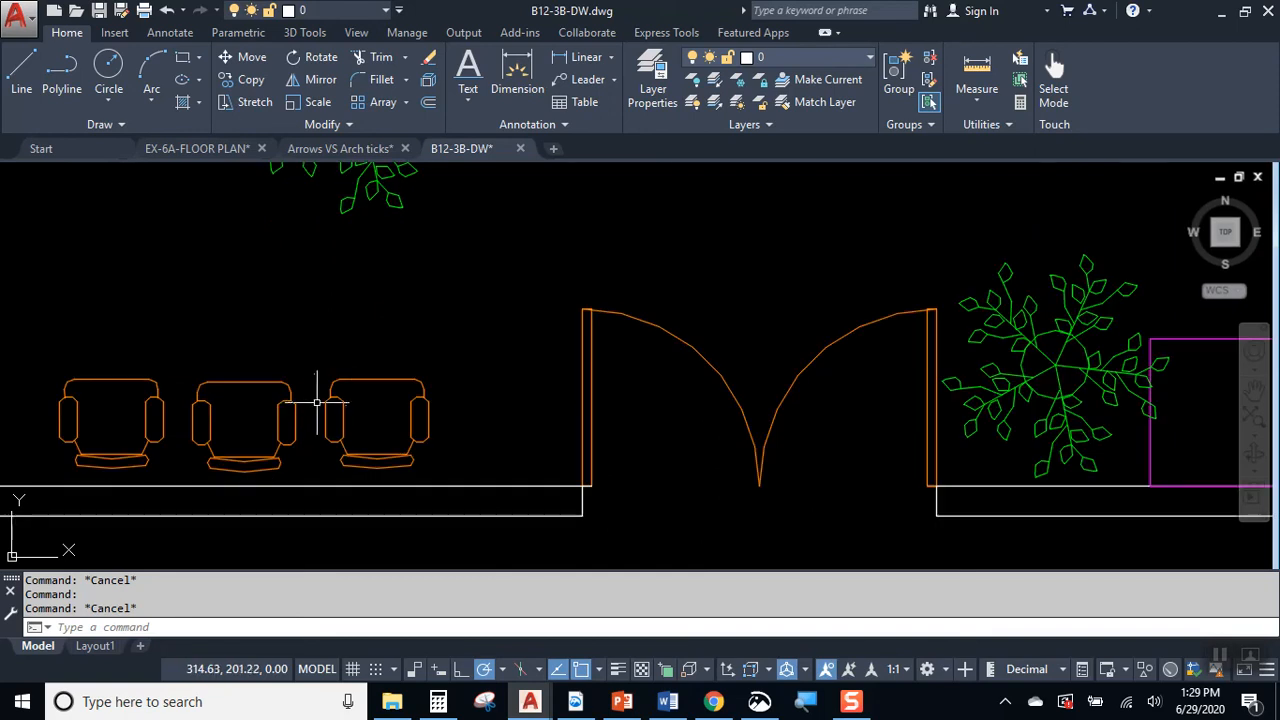
{"action": "mouse_move", "coordinate": [337, 400]}
{"action": "middle_mouse_down"}
{"action": "mouse_move", "coordinate": [682, 367]}
{"action": "mouse_move", "coordinate": [362, 338]}
{"action": "middle_mouse_up"}
{"action": "scroll", "coordinate": [393, 366], "scroll_direction": "down", "scroll_amount": 2}
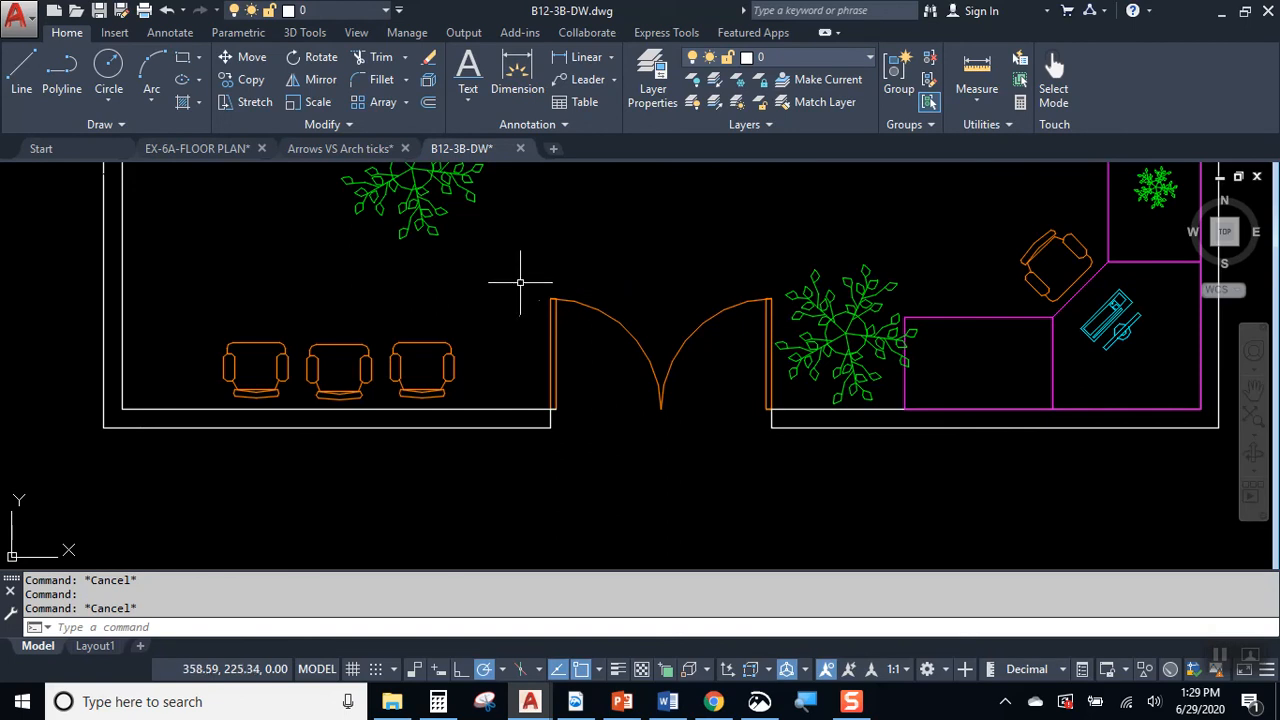
{"action": "scroll", "coordinate": [563, 278], "scroll_direction": "up", "scroll_amount": 2}
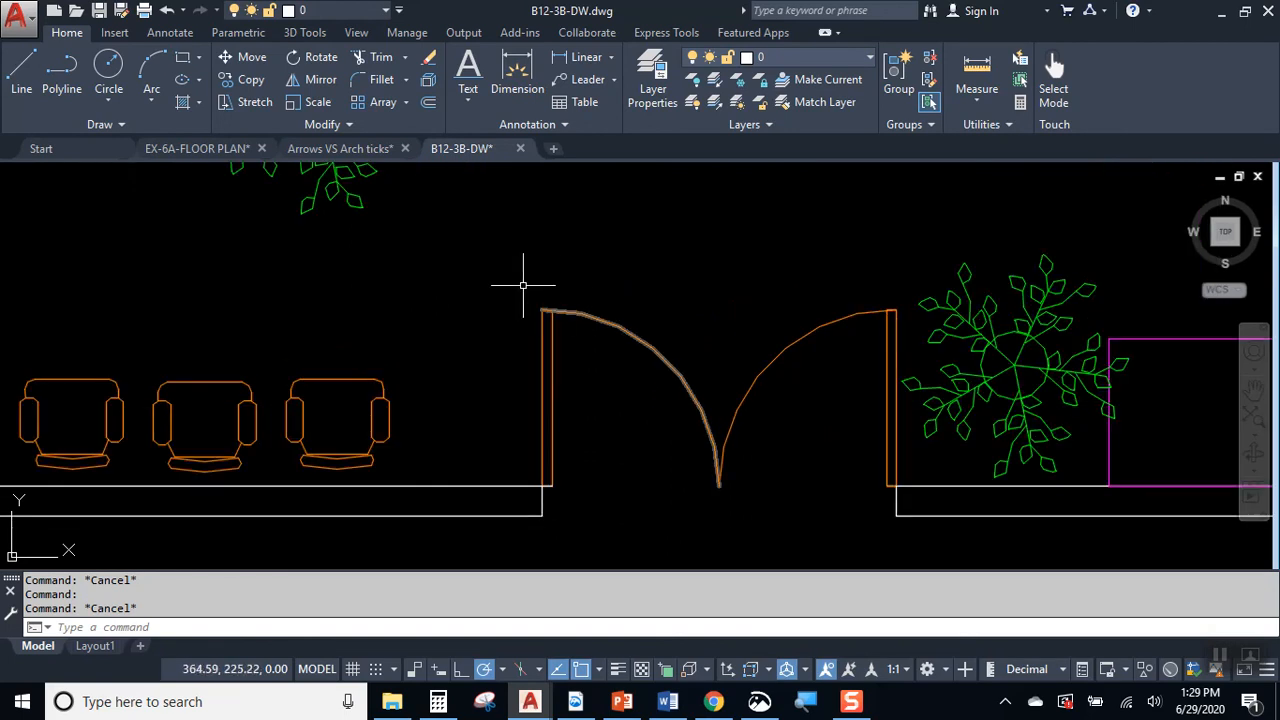
{"action": "left_click", "coordinate": [346, 378]}
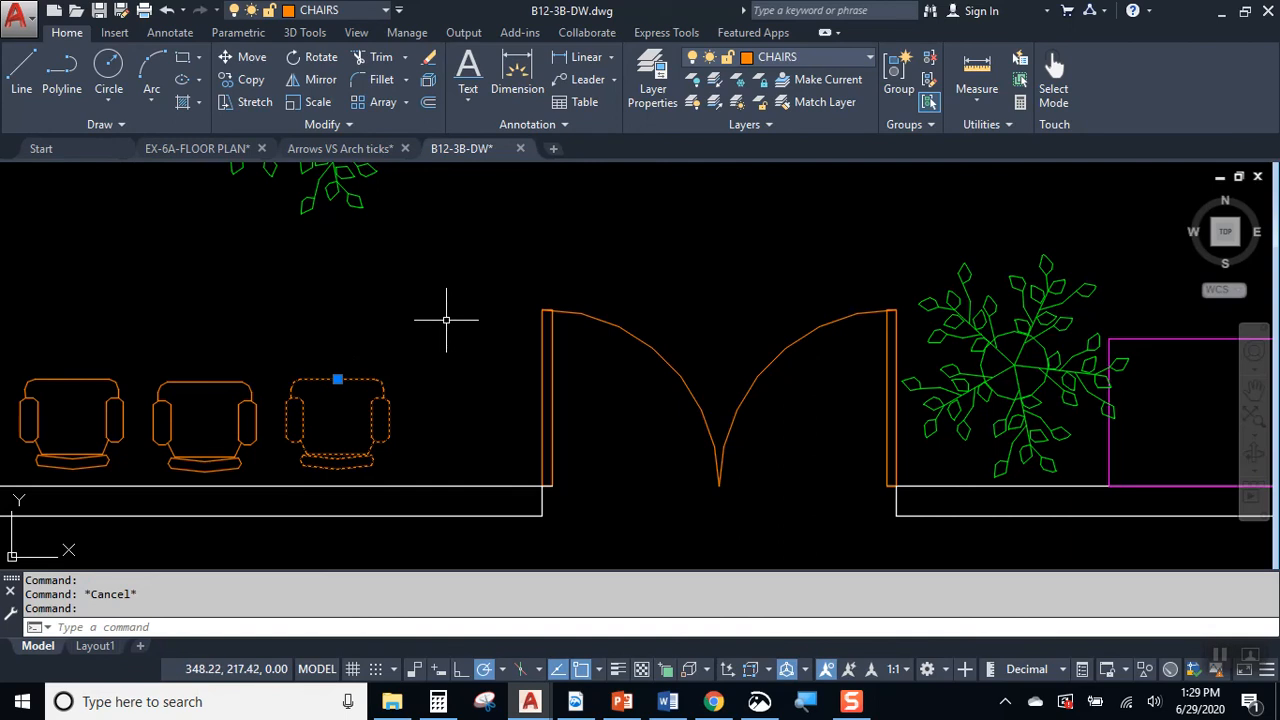
{"action": "right_click", "coordinate": [380, 373]}
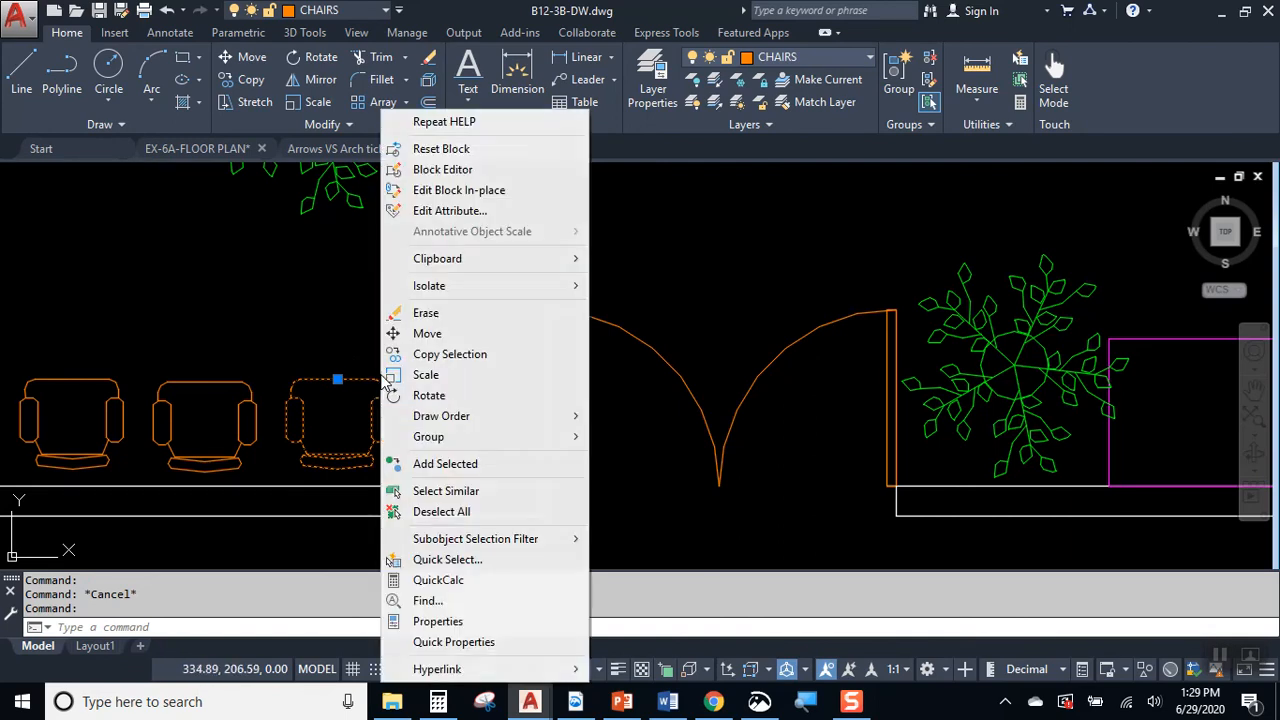
{"action": "left_click", "coordinate": [459, 641]}
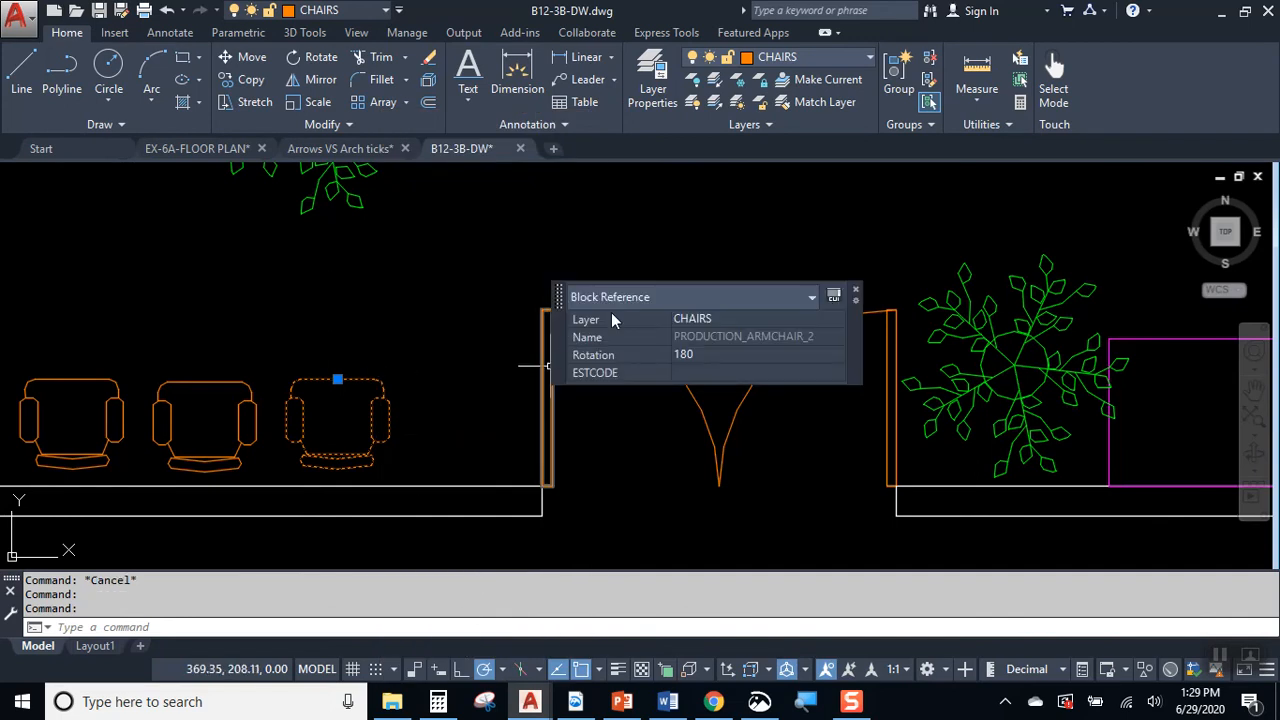
{"action": "left_click", "coordinate": [856, 296]}
{"action": "key", "text": "Escape"}
{"action": "key", "text": "Escape"}
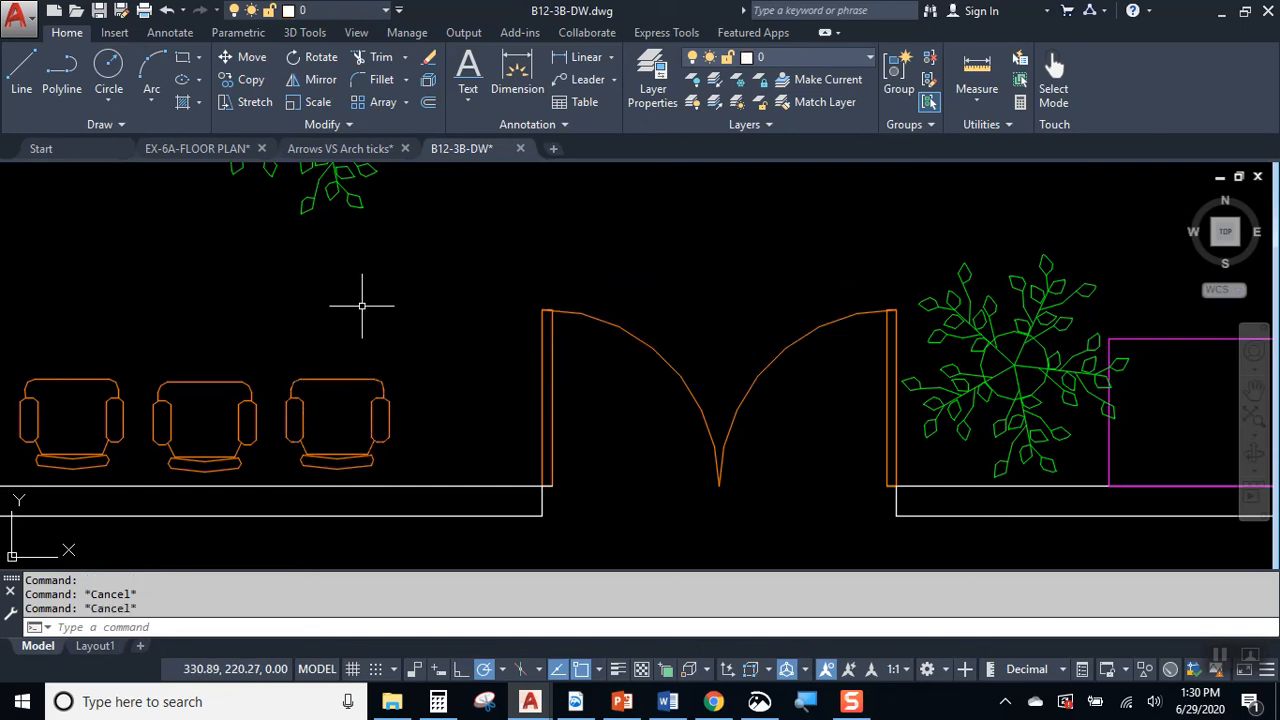
Step: Open the drawing EX-6B-FURNITURE.dwg from the Downloads folder
{"action": "scroll", "coordinate": [771, 294], "scroll_direction": "down", "scroll_amount": 4}
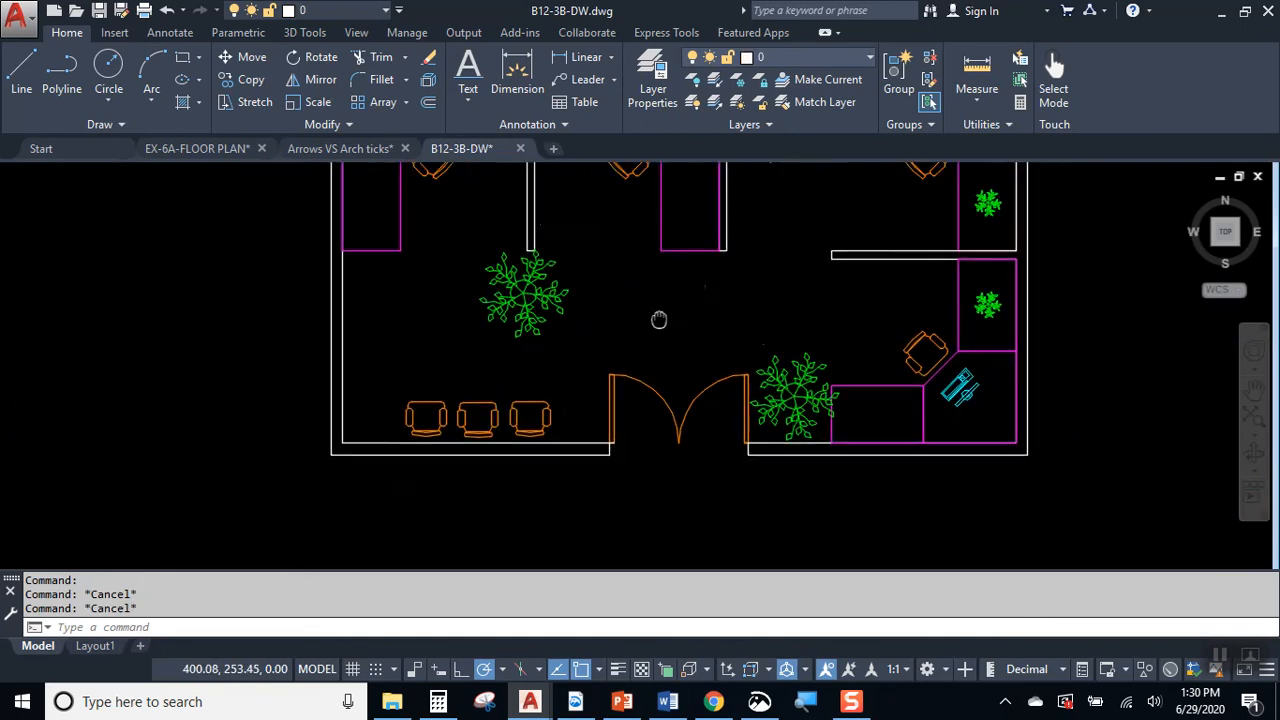
{"action": "scroll", "coordinate": [609, 358], "scroll_direction": "up", "scroll_amount": 3}
{"action": "middle_click_drag", "start_coordinate": [766, 274], "coordinate": [572, 358]}
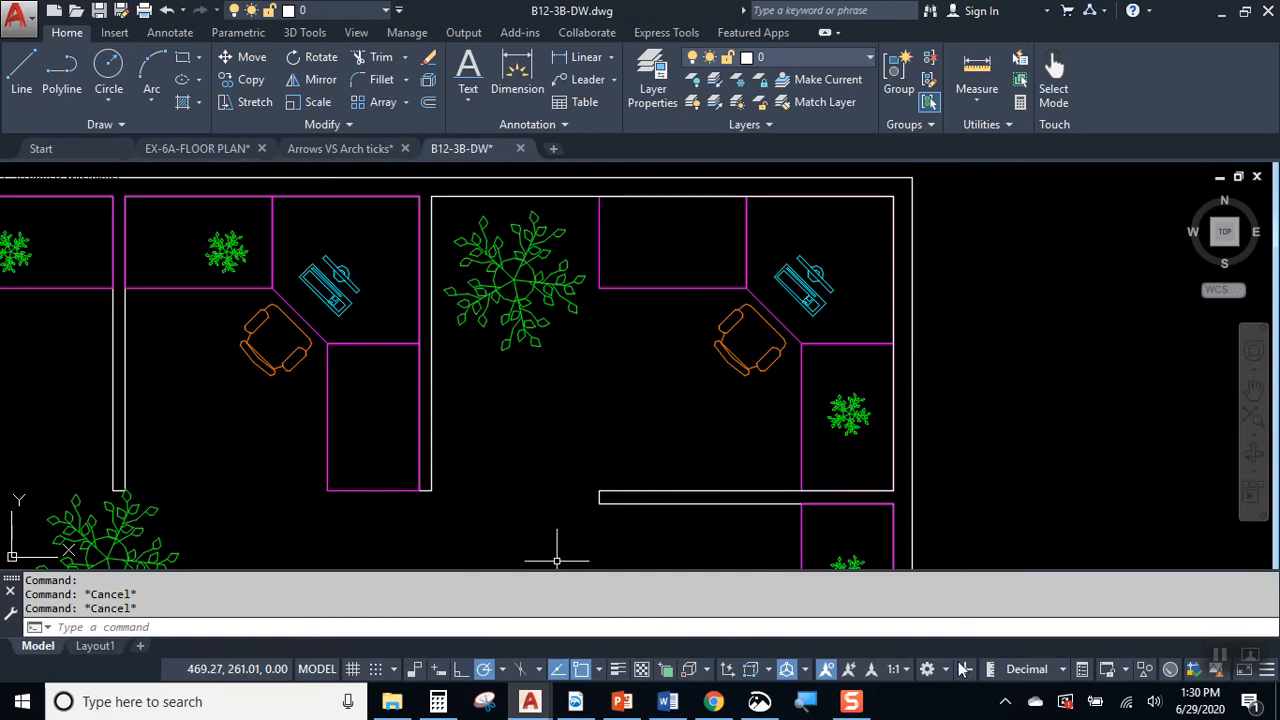
{"action": "key", "text": "ctrl+o"}
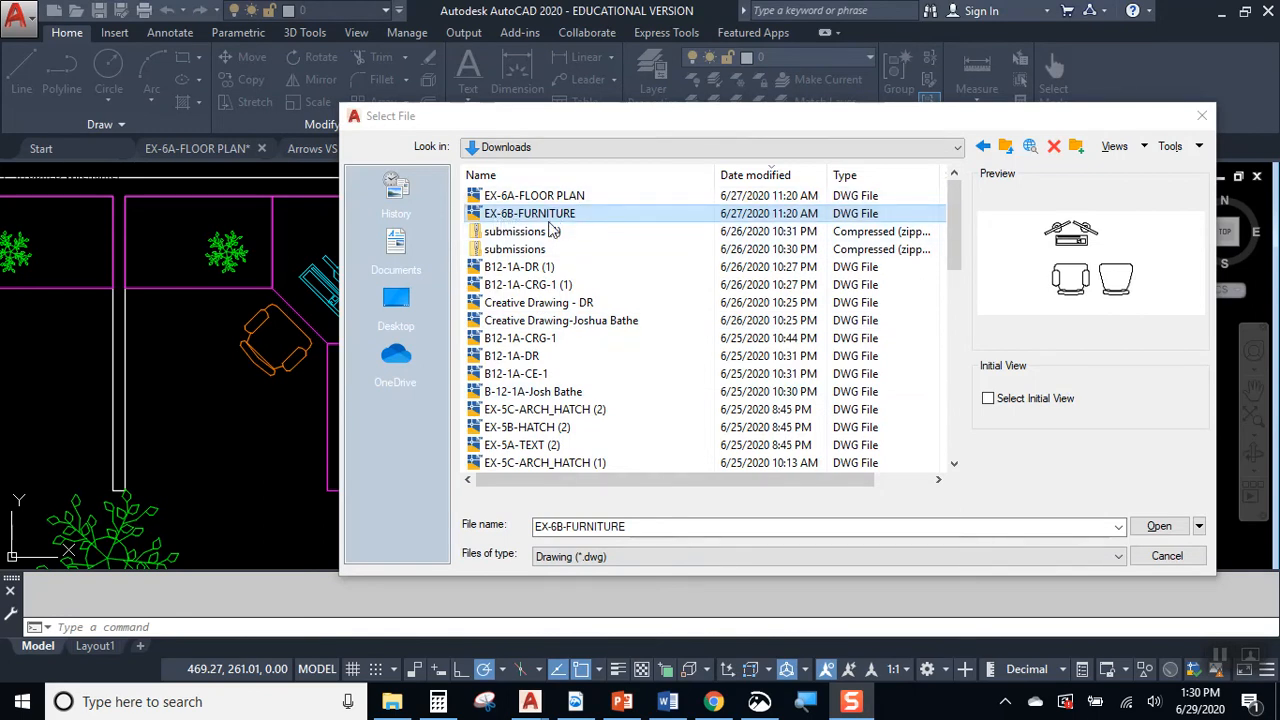
{"action": "left_click", "coordinate": [1159, 526]}
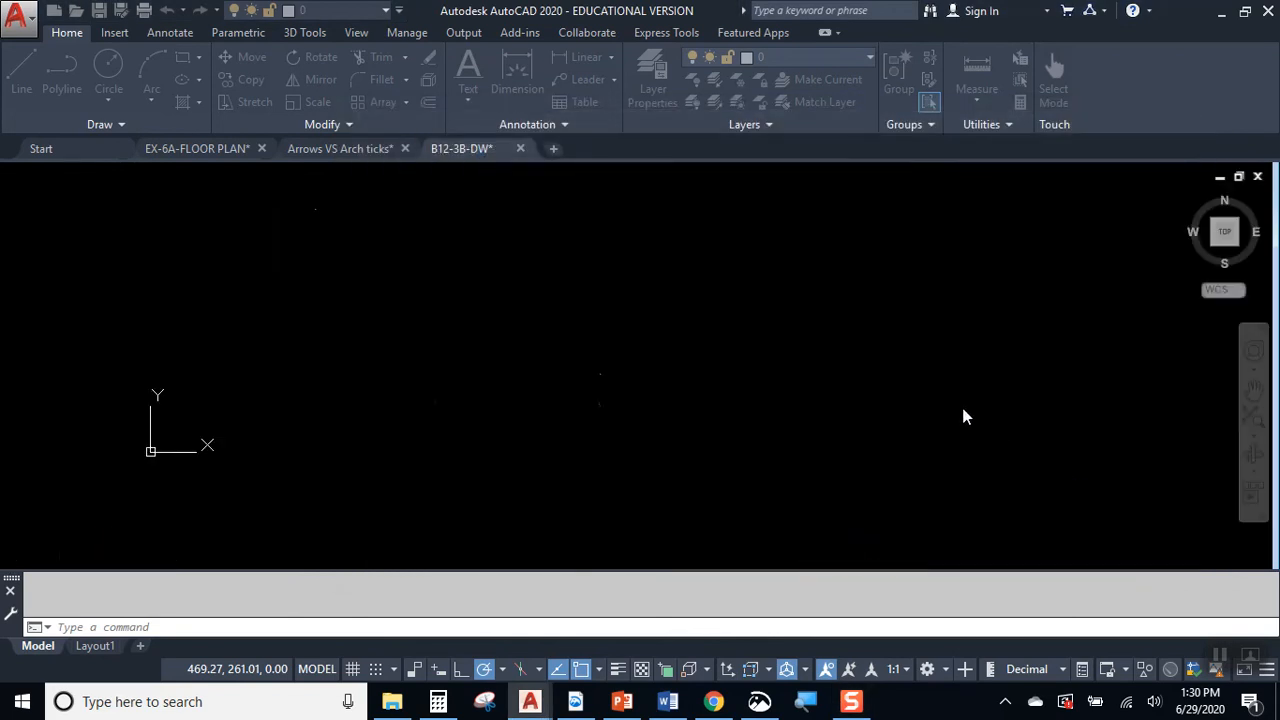
Step: Check the two chairs and the computer in the furniture drawing by selecting them, and clear the selection
{"action": "middle_click_drag", "start_coordinate": [502, 293], "coordinate": [804, 307]}
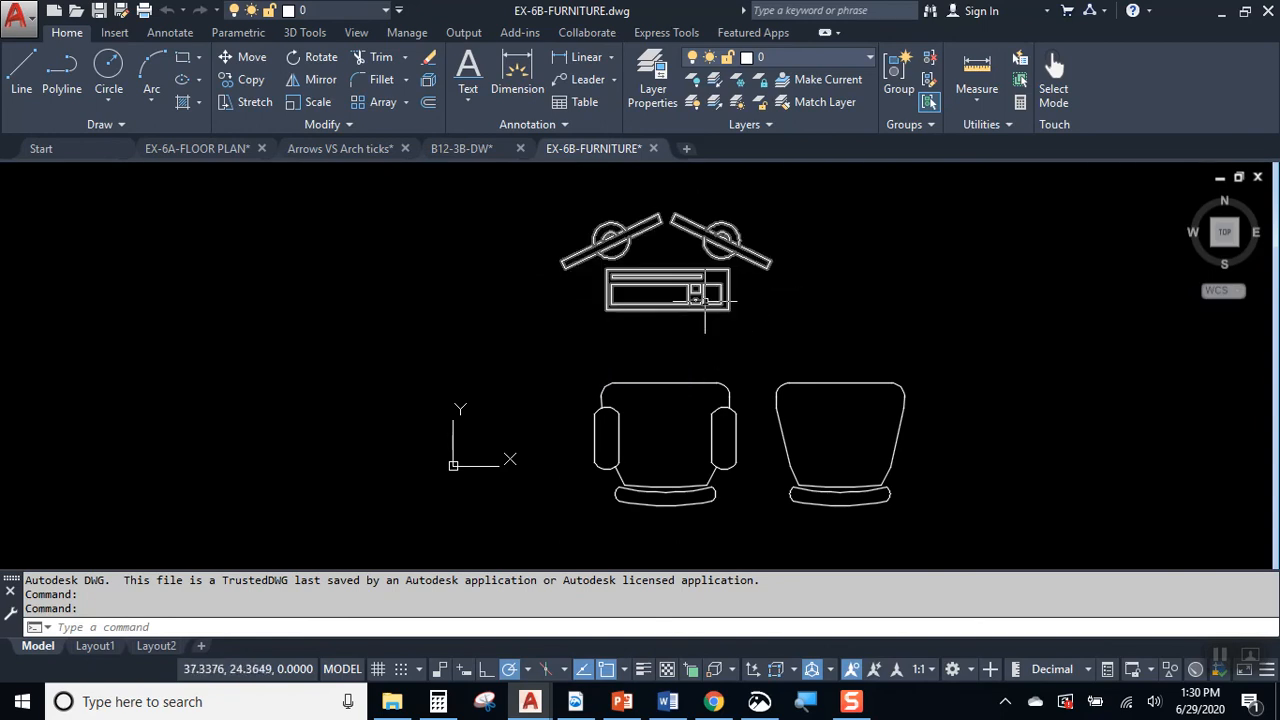
{"action": "left_click", "coordinate": [620, 423]}
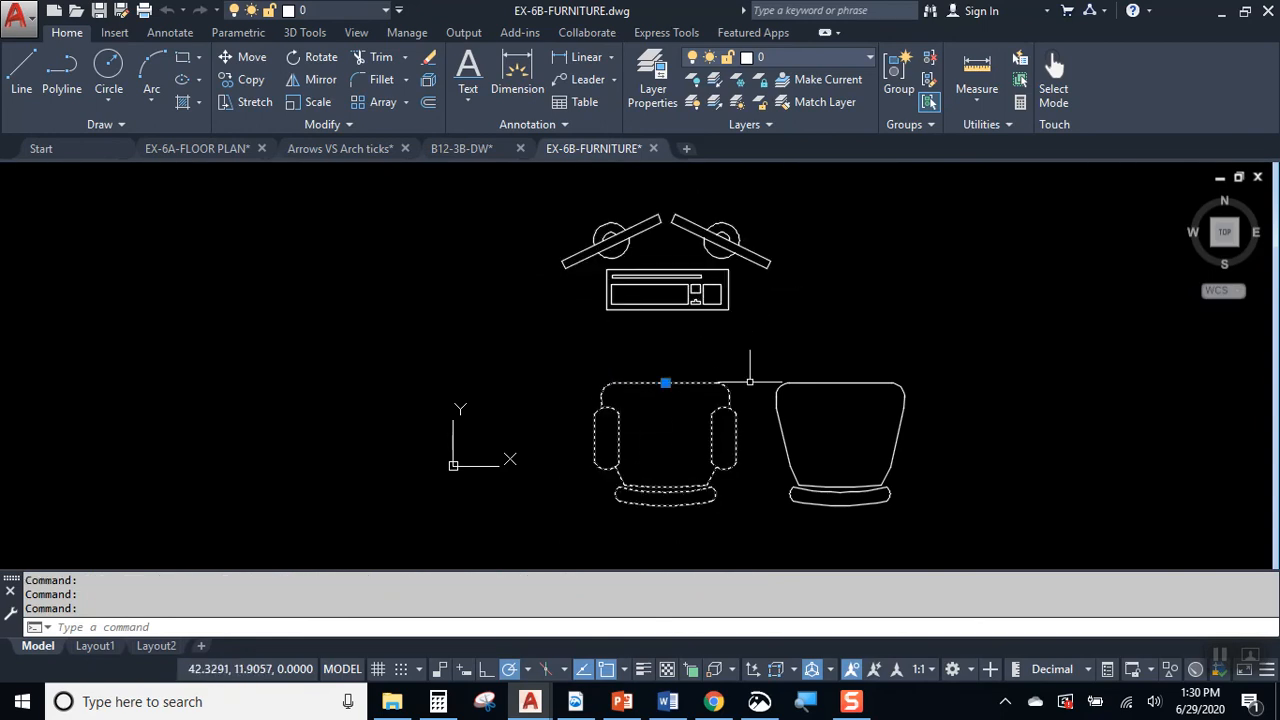
{"action": "left_click", "coordinate": [866, 382]}
{"action": "key", "text": "Escape"}
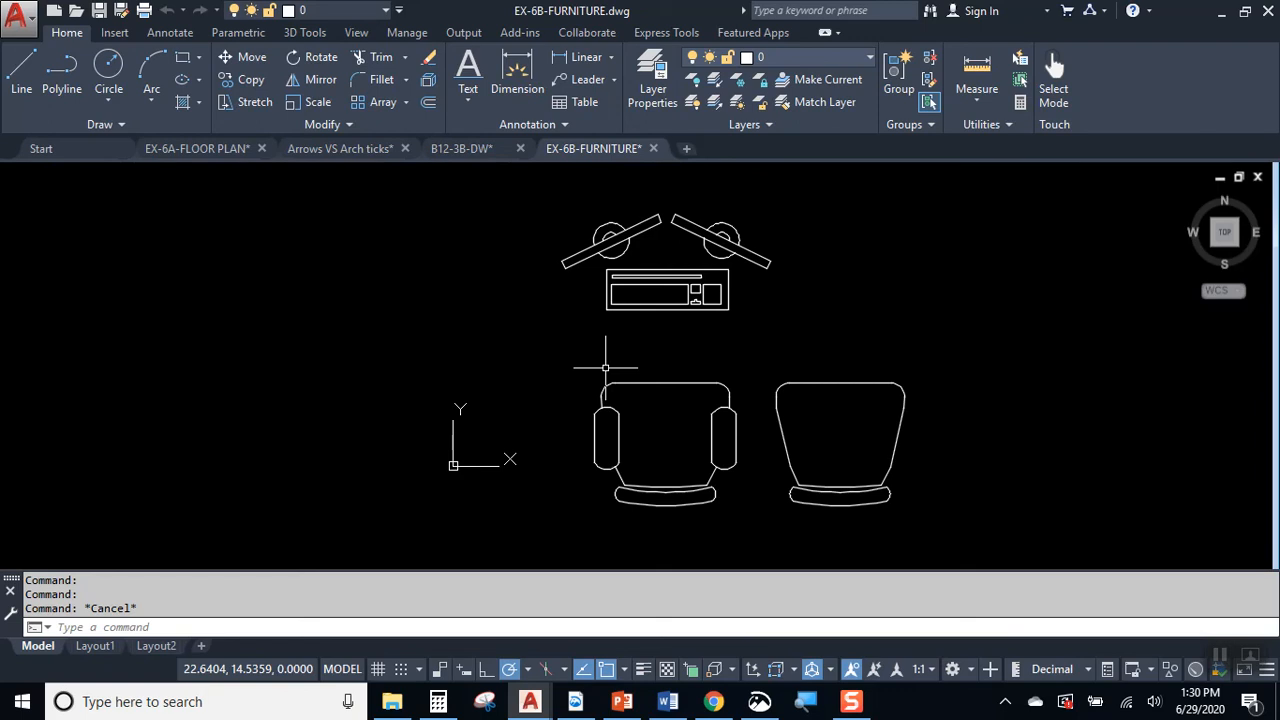
{"action": "left_click", "coordinate": [660, 277]}
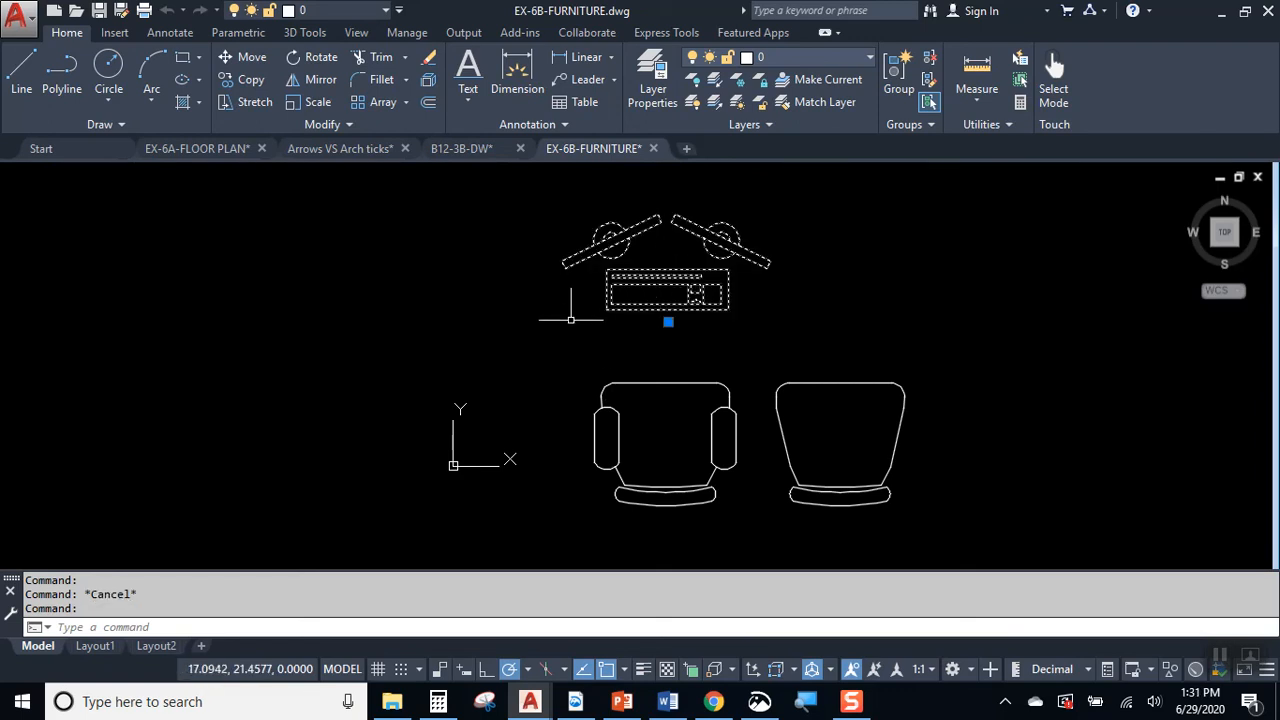
{"action": "key", "text": "Escape"}
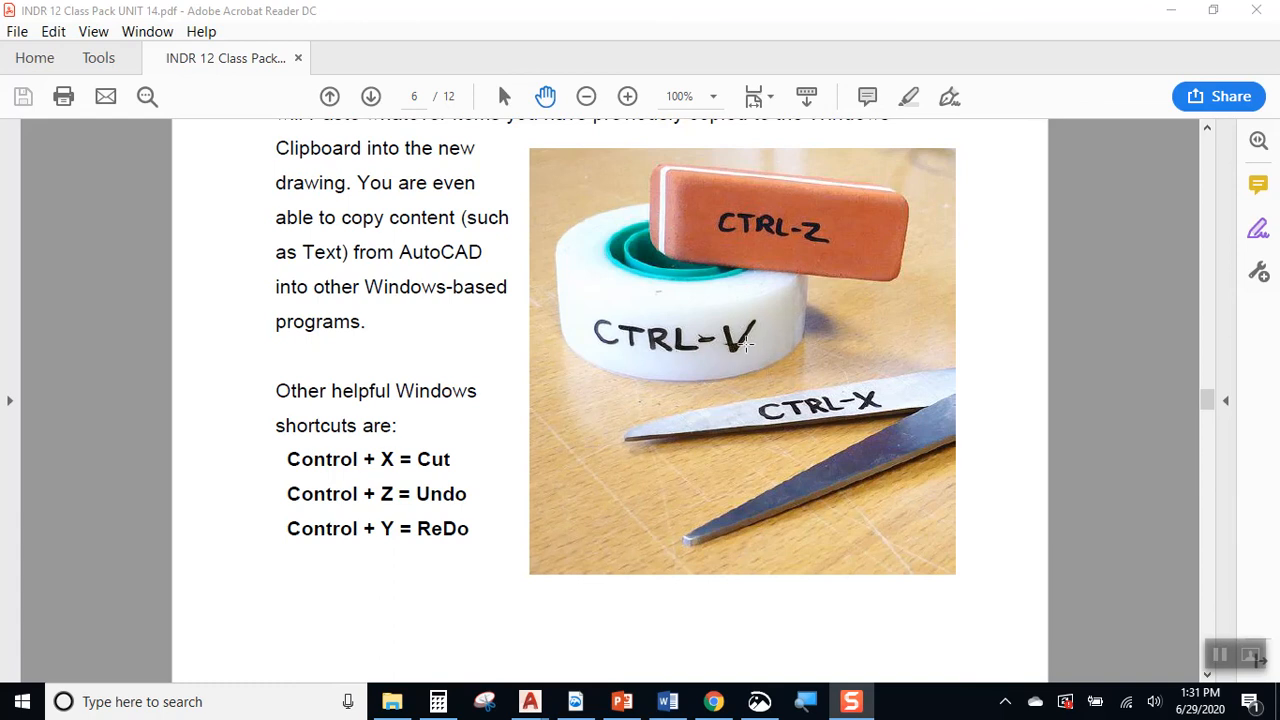
Step: Minimize the class pack PDF and copy the computer block in EX-6B-FURNITURE to the clipboard
{"action": "left_click", "coordinate": [1169, 10]}
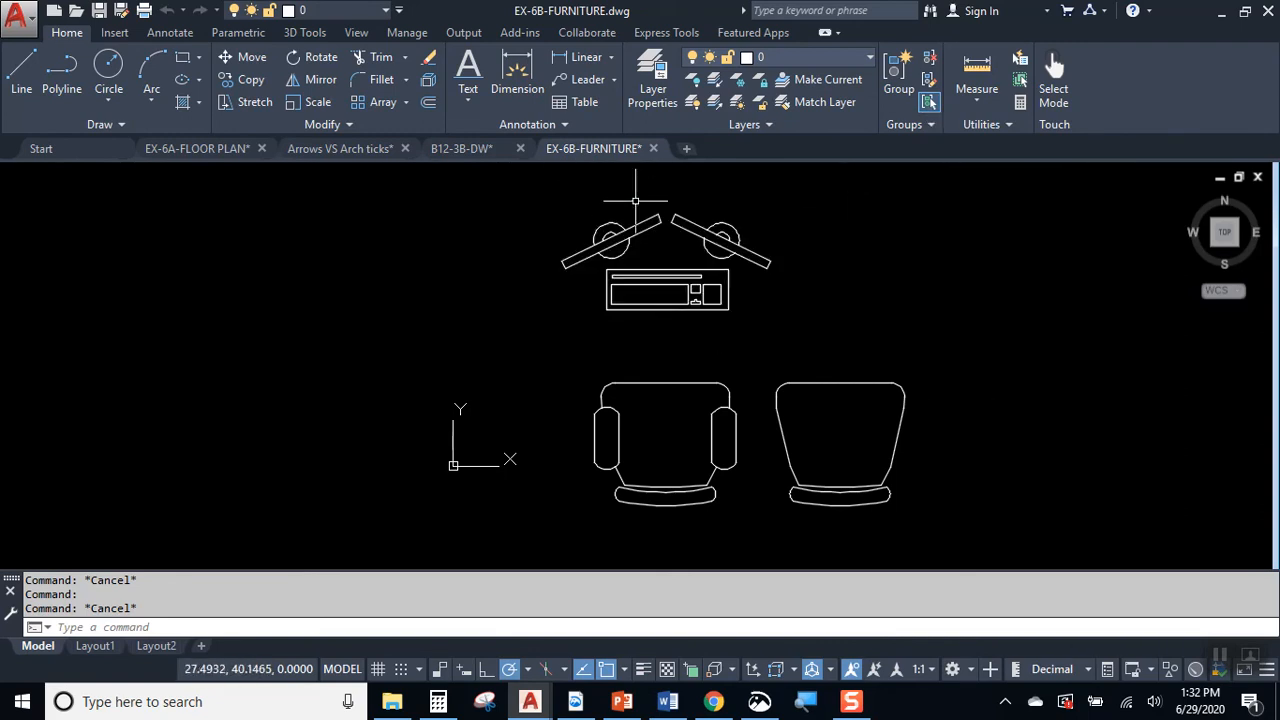
{"action": "left_click", "coordinate": [691, 303]}
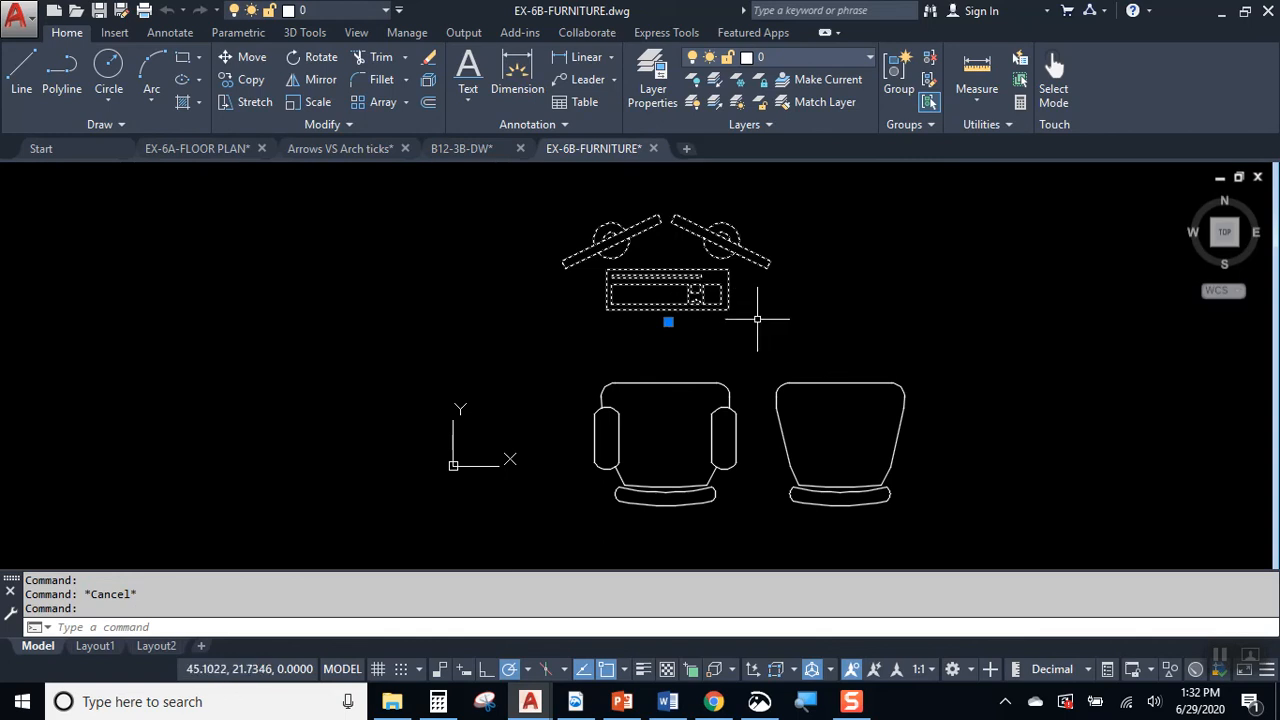
{"action": "key", "text": "ctrl+c"}
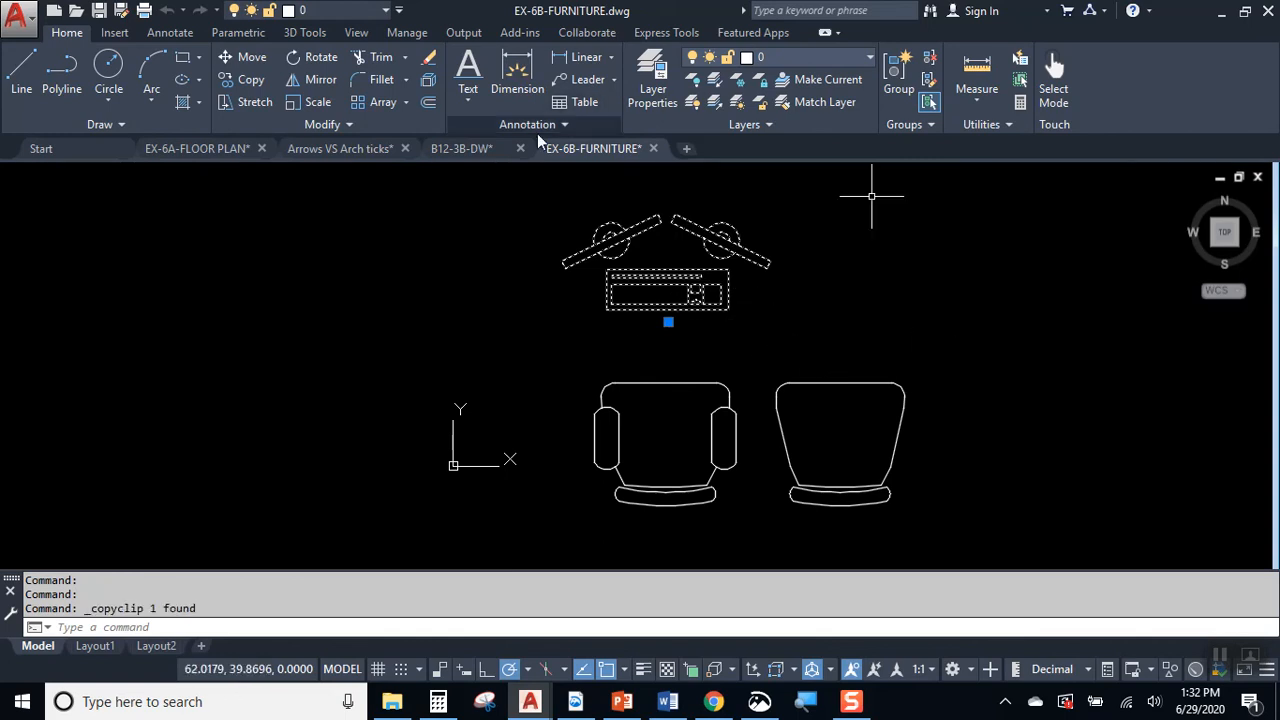
Step: Switch to EX-6A-FLOOR PLAN and paste the copied computer block outside the bedroom's east window
{"action": "left_click", "coordinate": [196, 149]}
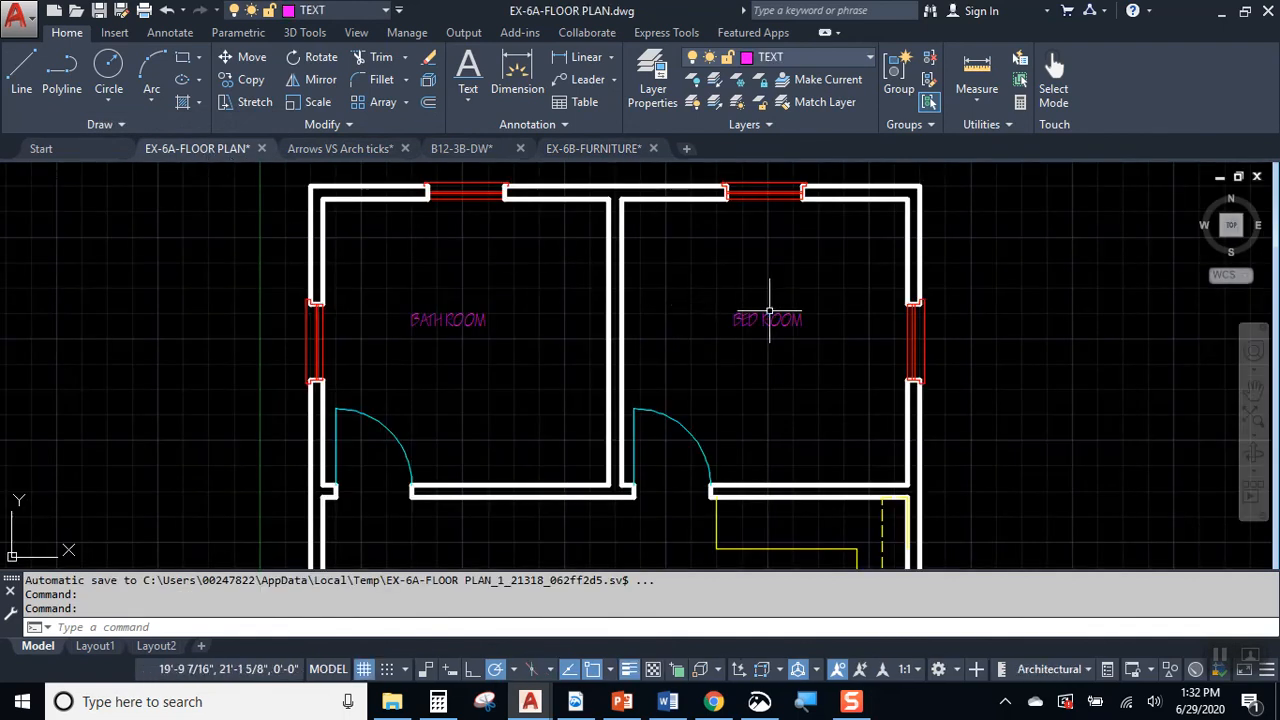
{"action": "key", "text": "ctrl+v"}
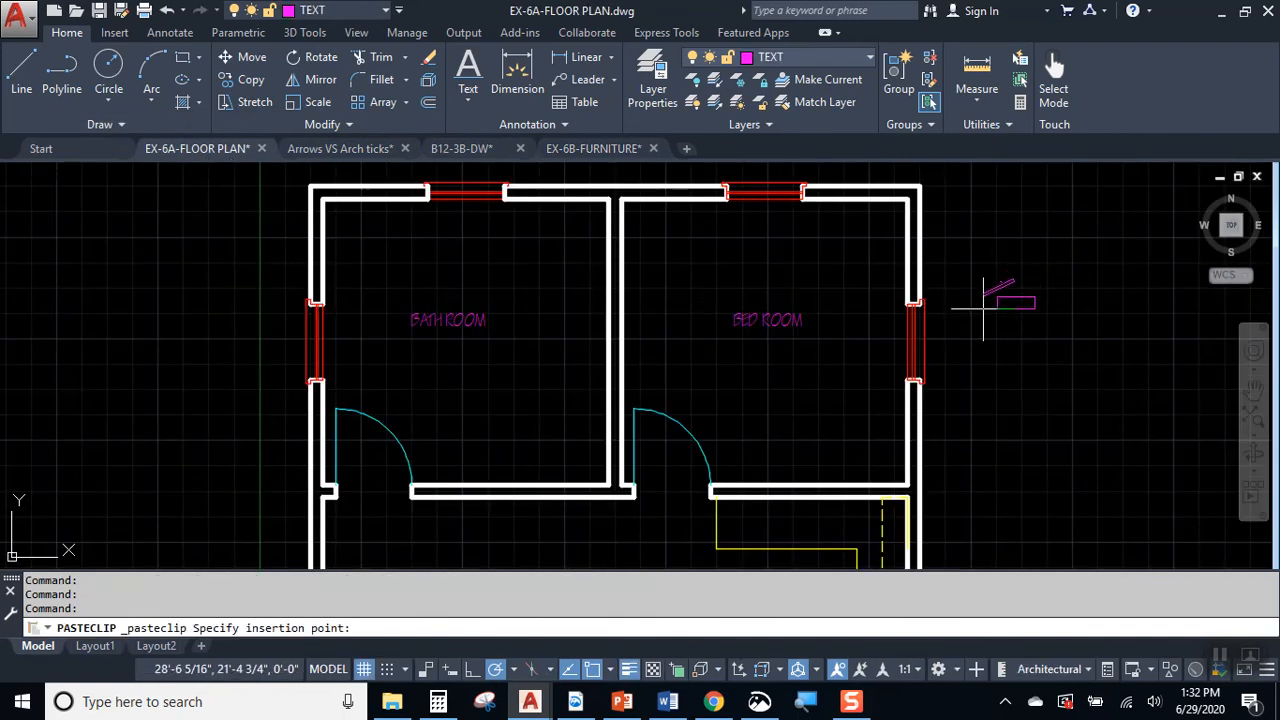
{"action": "scroll", "coordinate": [990, 305], "scroll_direction": "up", "scroll_amount": 2}
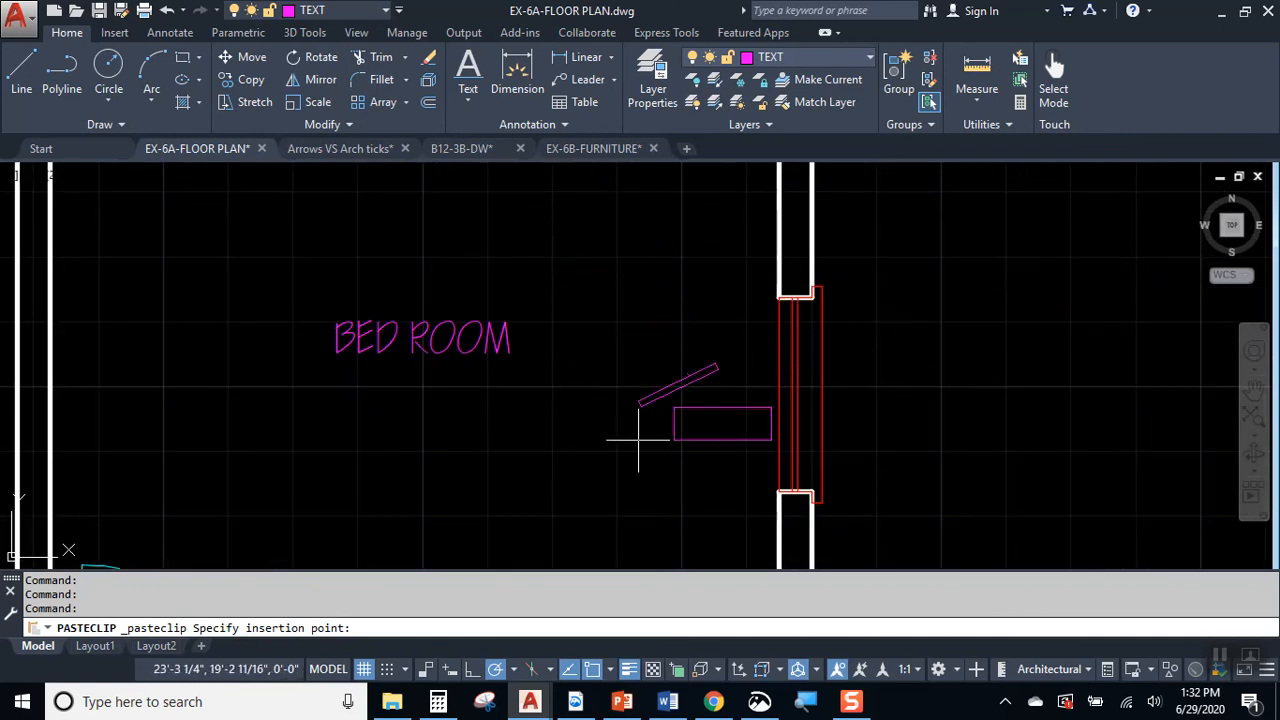
{"action": "left_click", "coordinate": [885, 348]}
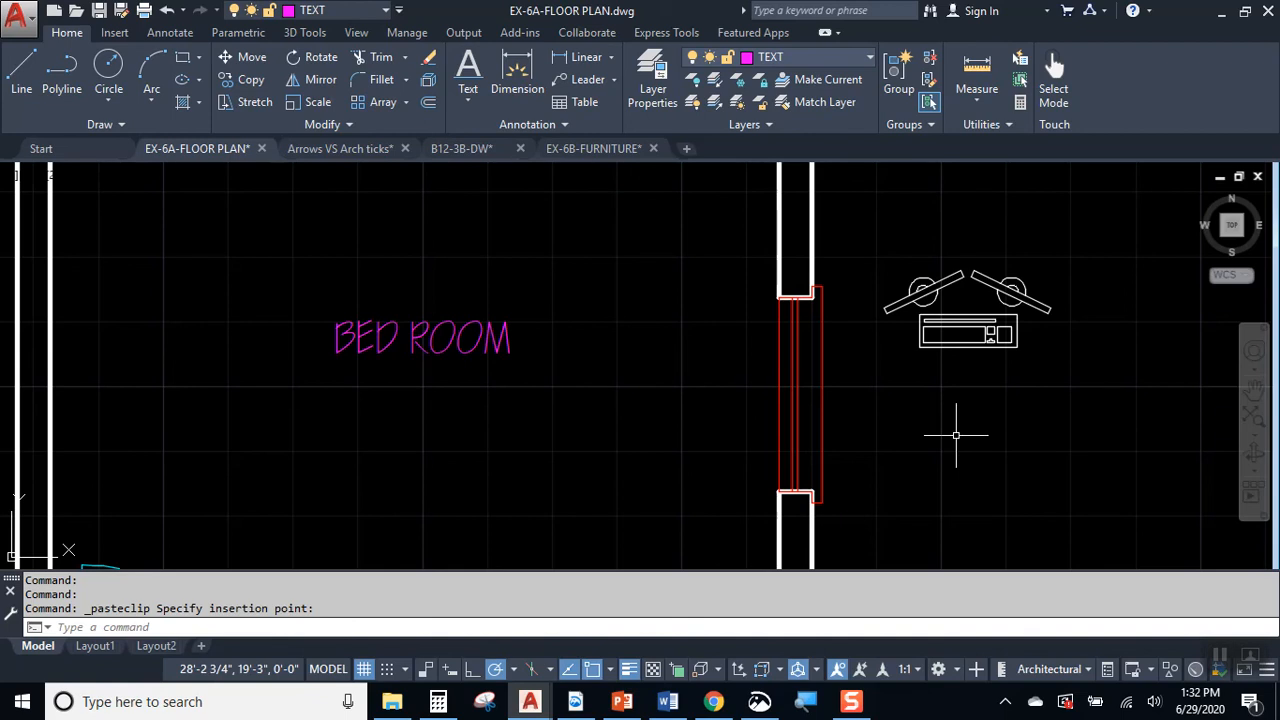
Step: Assign the pasted computer block to the FURNITURE layer and make FURNITURE the current layer
{"action": "left_click", "coordinate": [968, 330]}
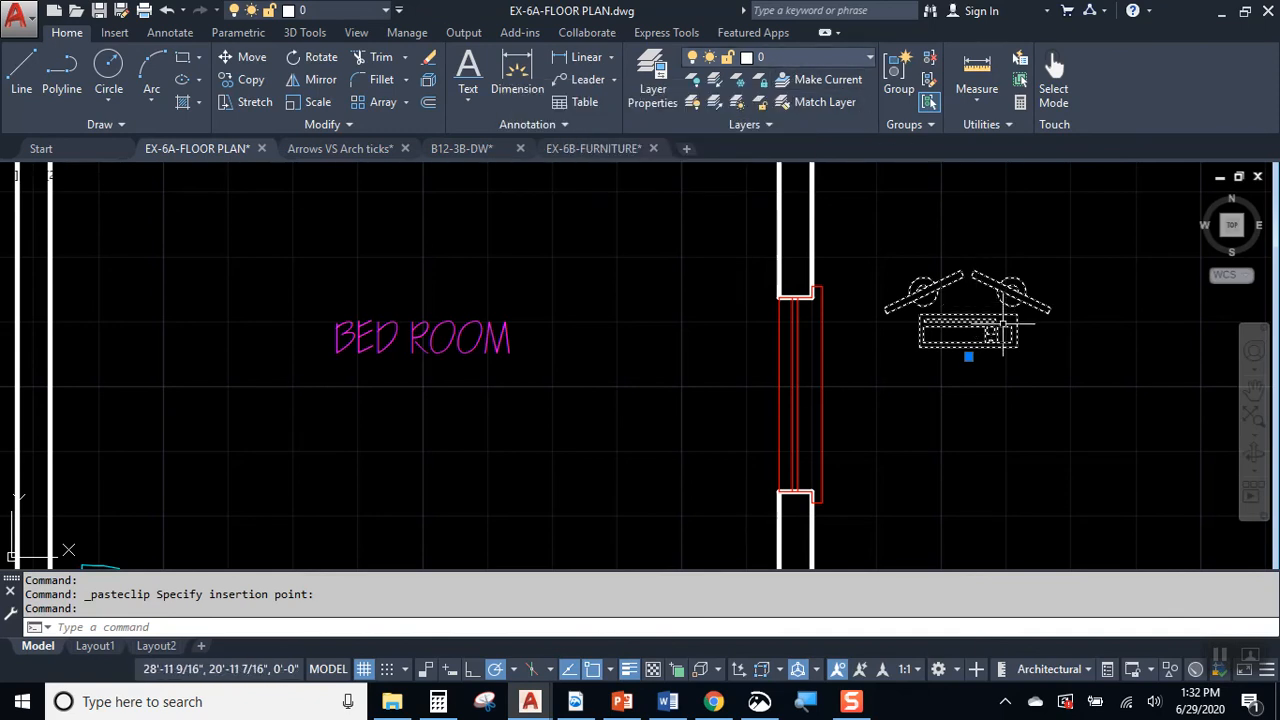
{"action": "left_click", "coordinate": [803, 57]}
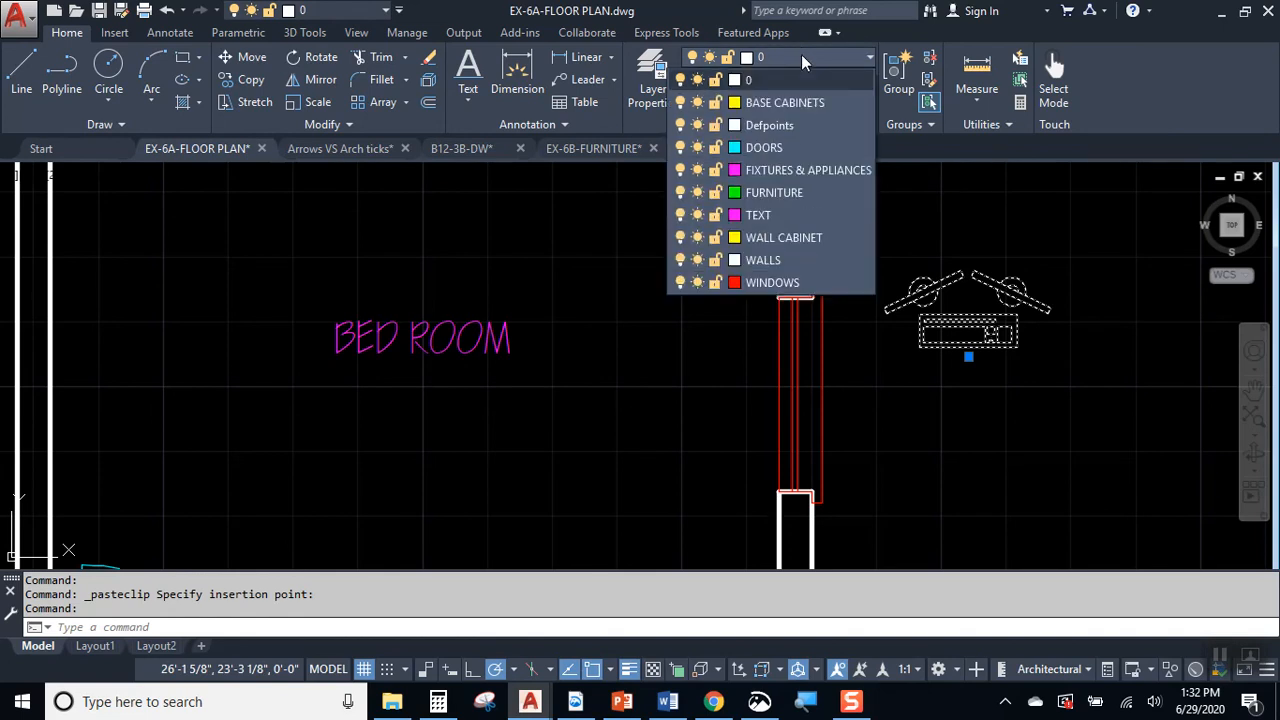
{"action": "left_click", "coordinate": [814, 172]}
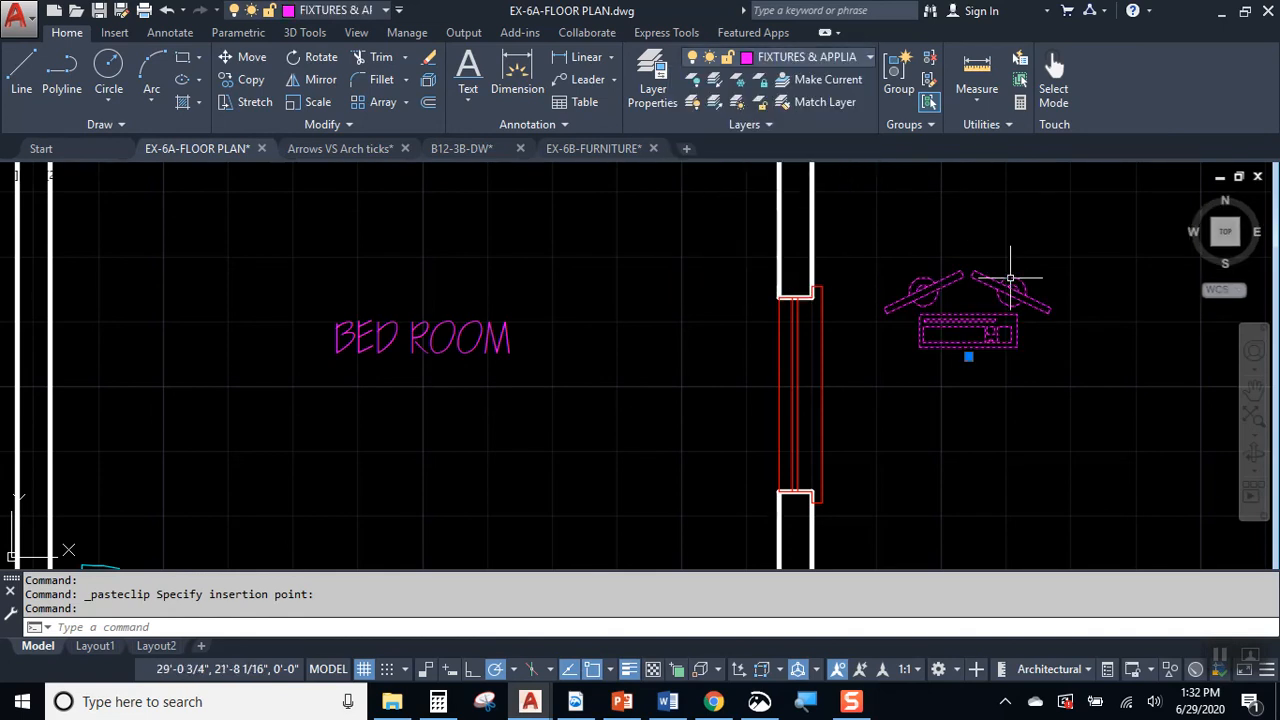
{"action": "left_click", "coordinate": [831, 64]}
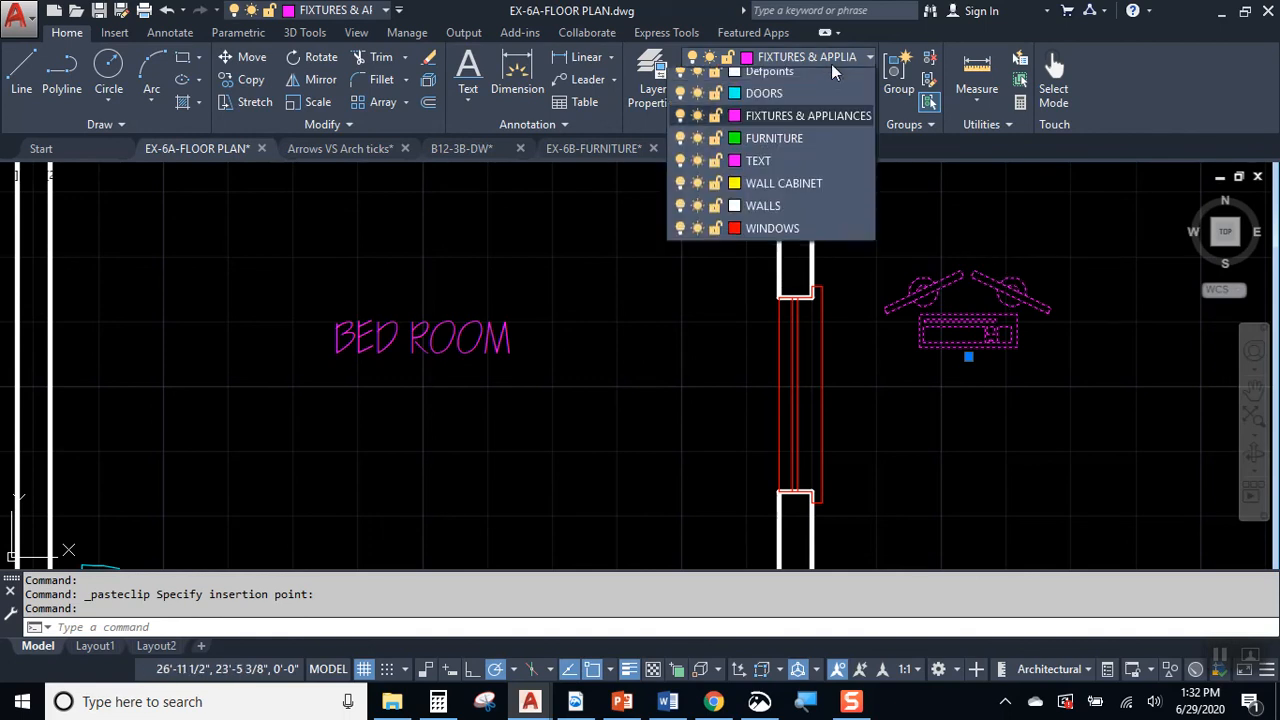
{"action": "left_click", "coordinate": [795, 191]}
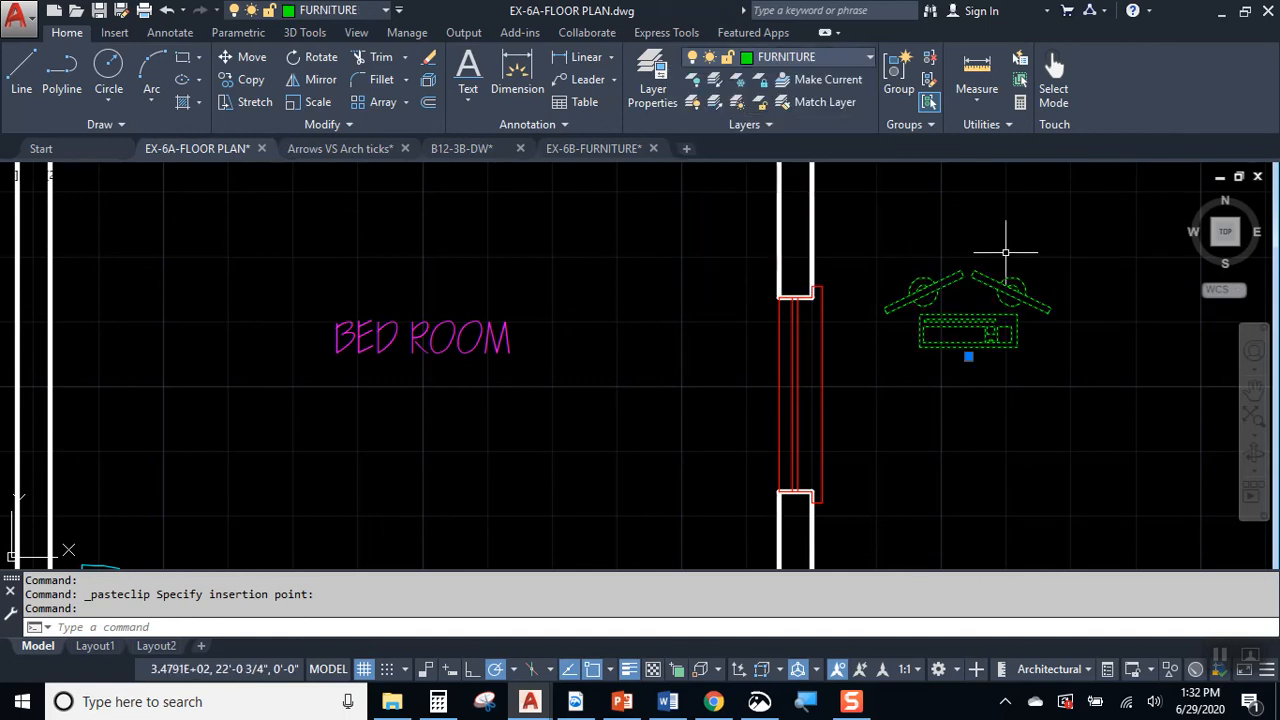
{"action": "key", "text": "Escape"}
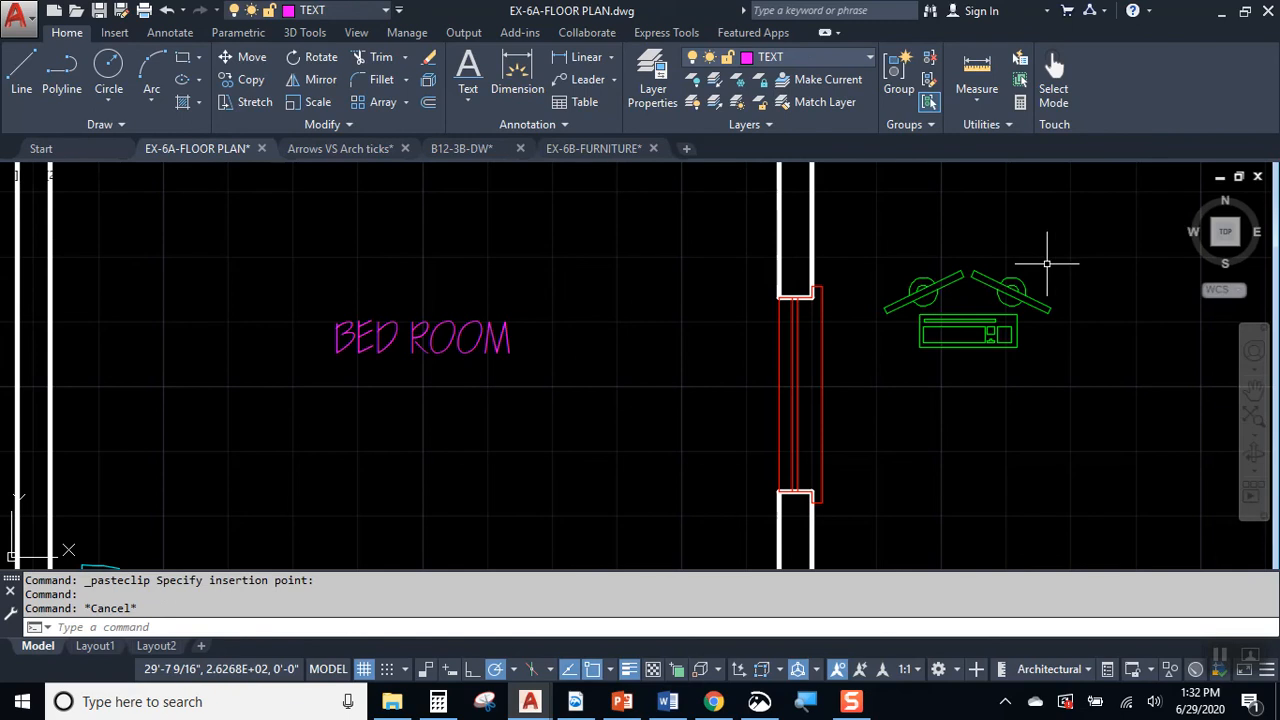
{"action": "left_click", "coordinate": [801, 56]}
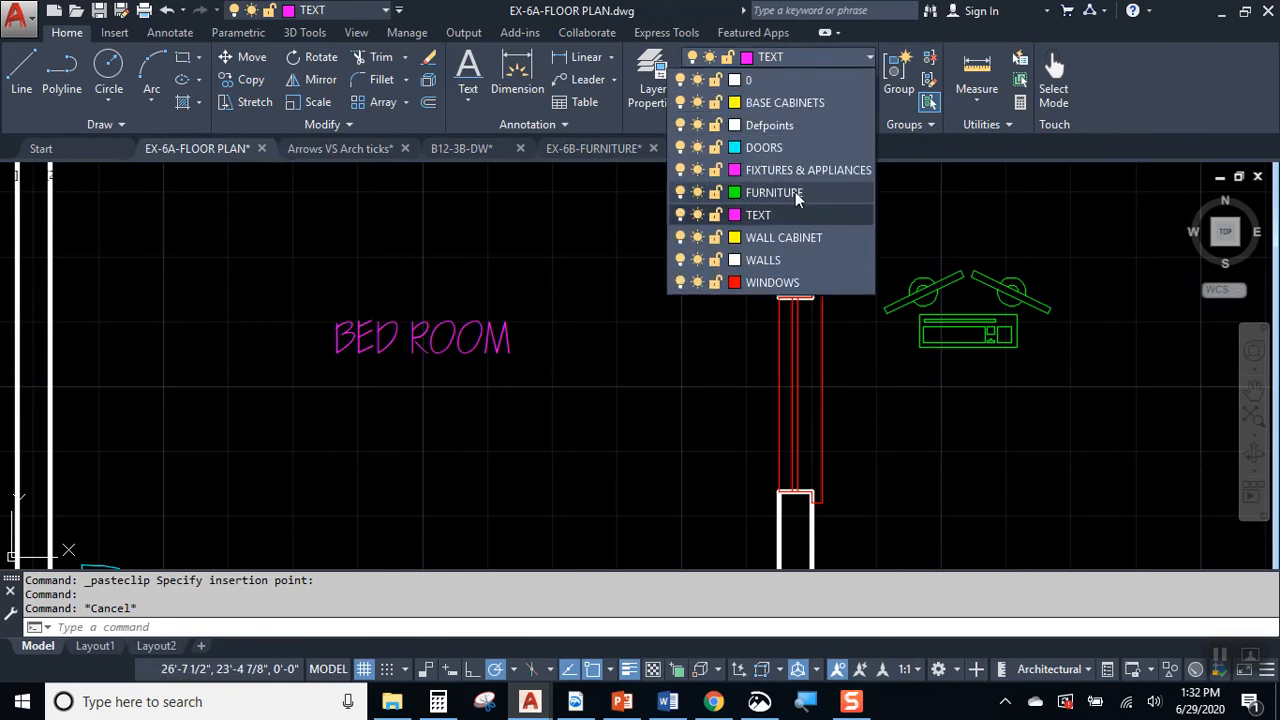
{"action": "left_click", "coordinate": [775, 193]}
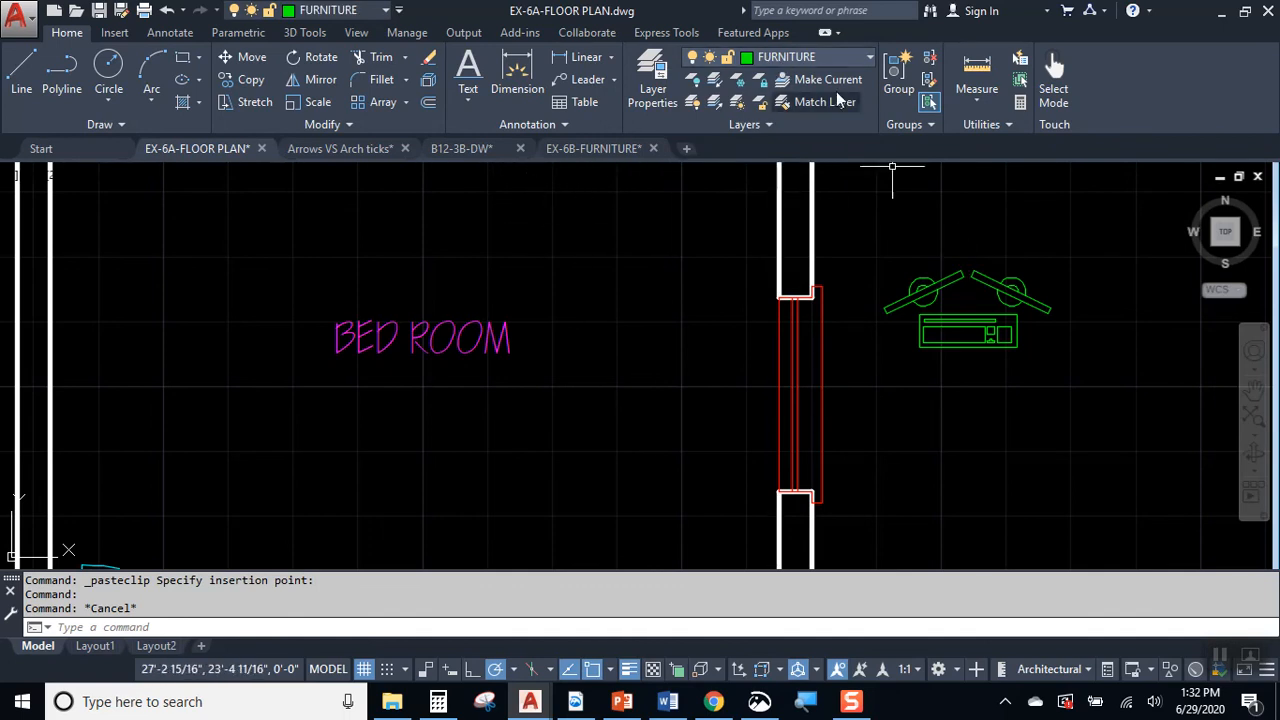
Step: Switch to EX-6B-FURNITURE and copy the armchair and the armless chair together to the clipboard
{"action": "left_click", "coordinate": [593, 148]}
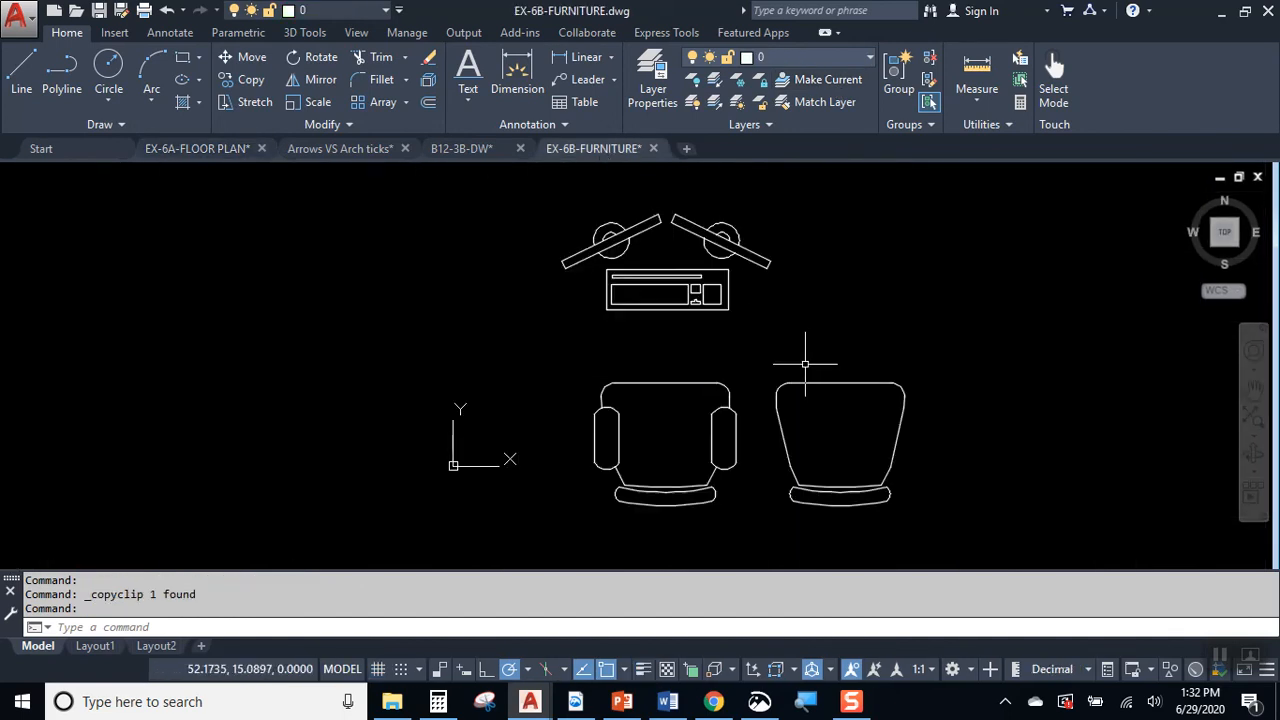
{"action": "left_click", "coordinate": [697, 376]}
{"action": "left_click", "coordinate": [819, 376]}
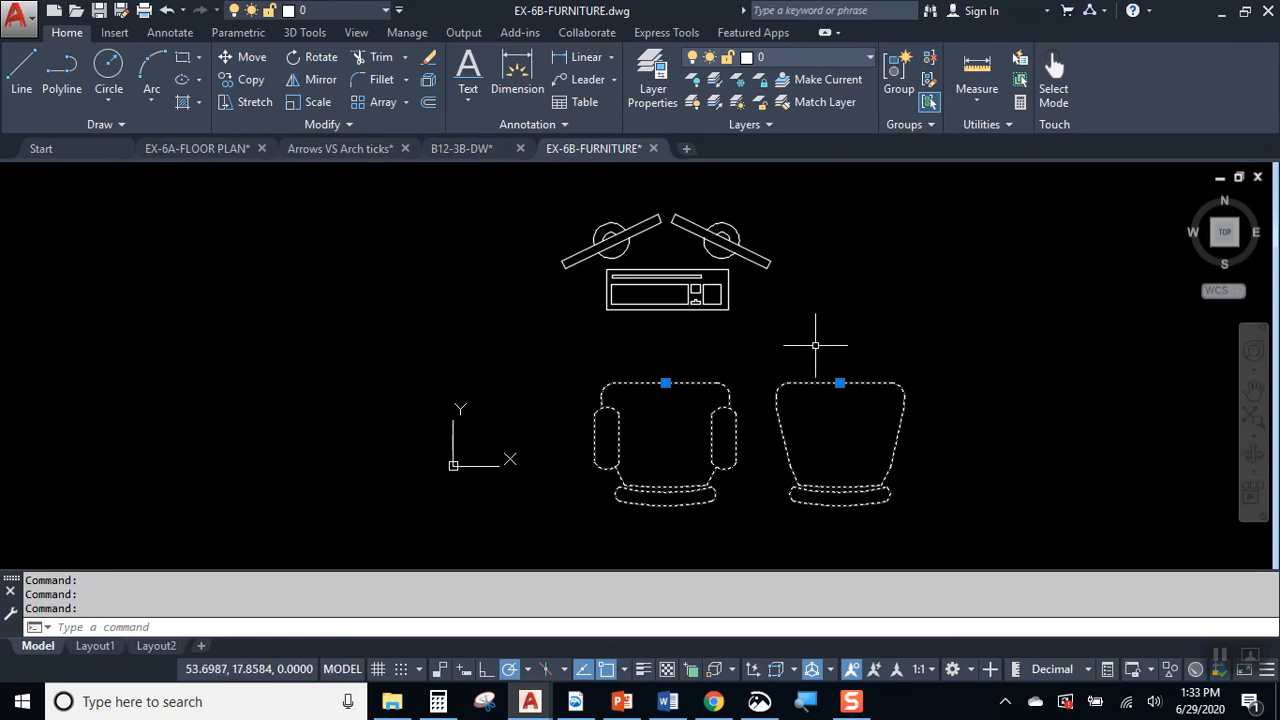
{"action": "key", "text": "ctrl+c"}
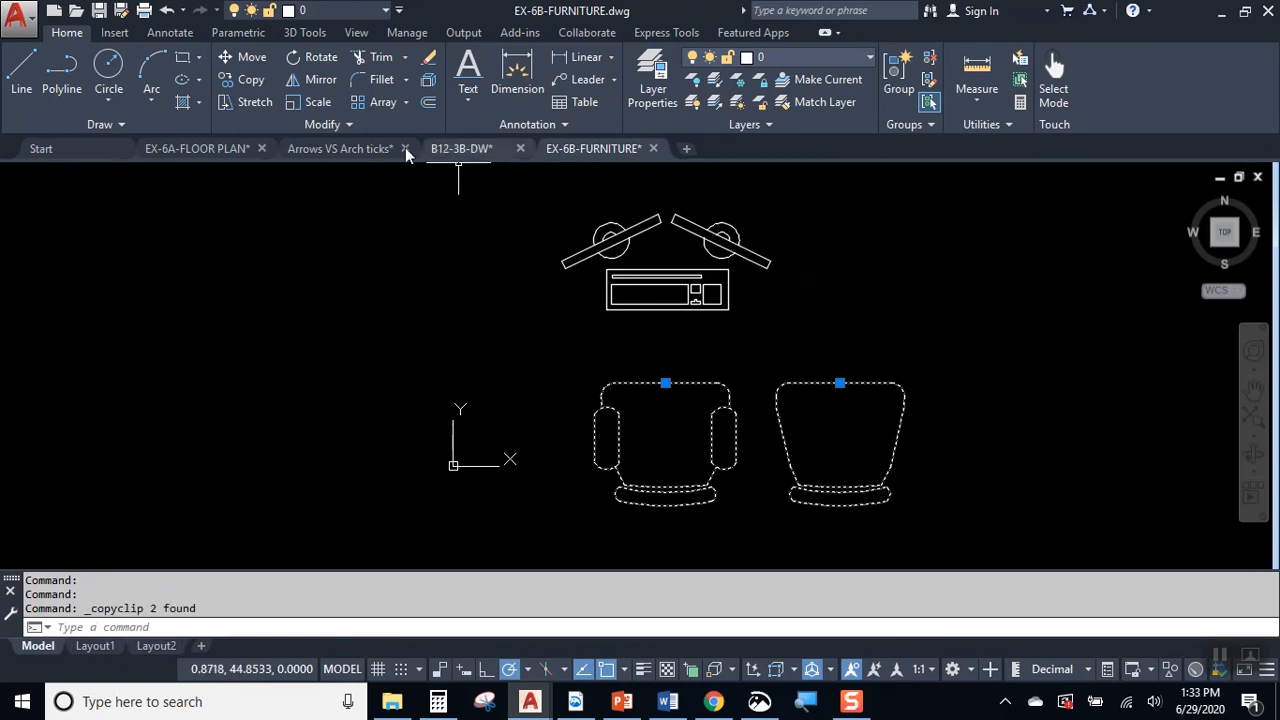
Step: Paste the two chairs into the bedroom of EX-6A-FLOOR PLAN and assign them to the FURNITURE layer
{"action": "left_click", "coordinate": [216, 153]}
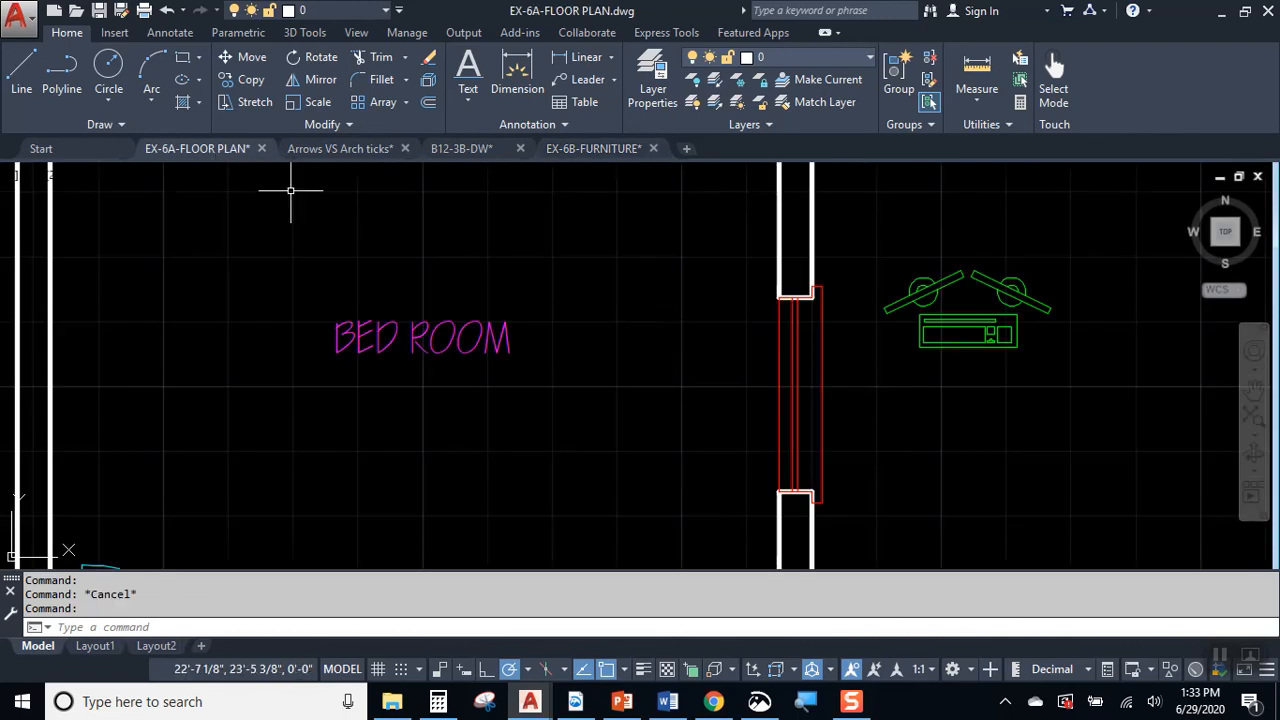
{"action": "key", "text": "ctrl+v"}
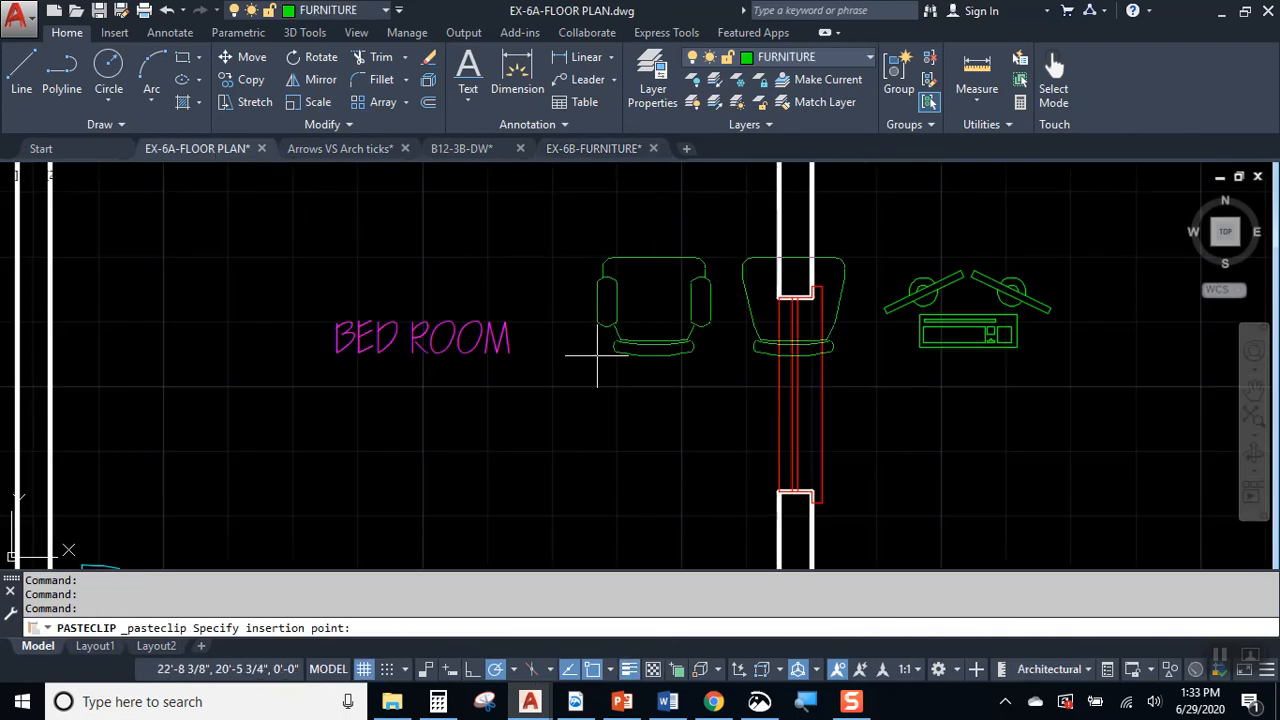
{"action": "left_click", "coordinate": [507, 299]}
{"action": "left_click", "coordinate": [658, 174]}
{"action": "left_click", "coordinate": [552, 238]}
{"action": "left_click", "coordinate": [780, 57]}
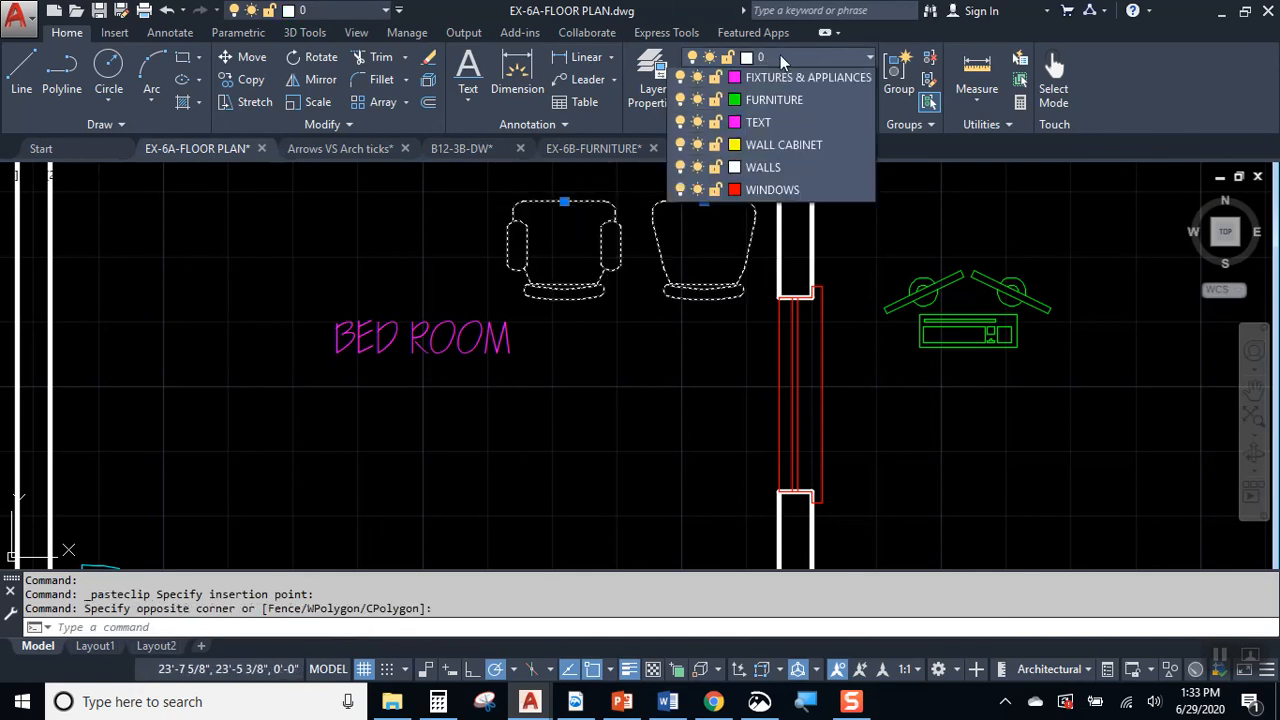
{"action": "left_click", "coordinate": [783, 193]}
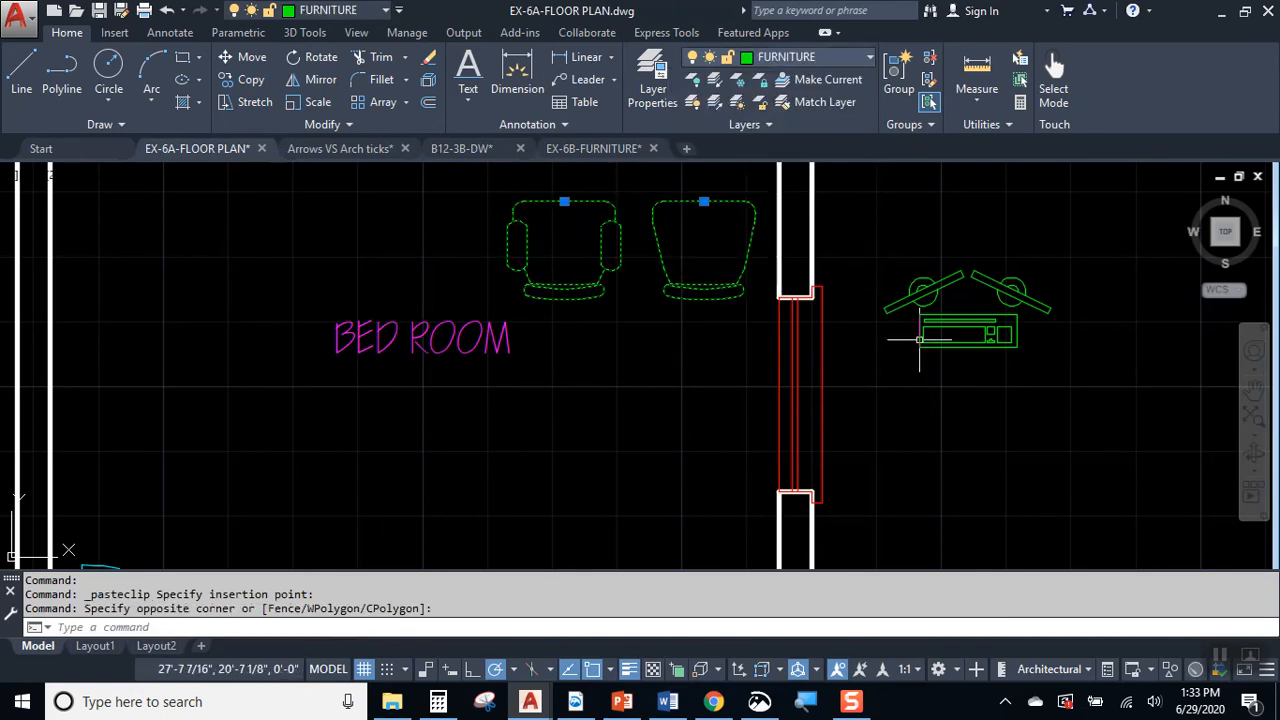
{"action": "key", "text": "Escape"}
{"action": "key", "text": "Escape"}
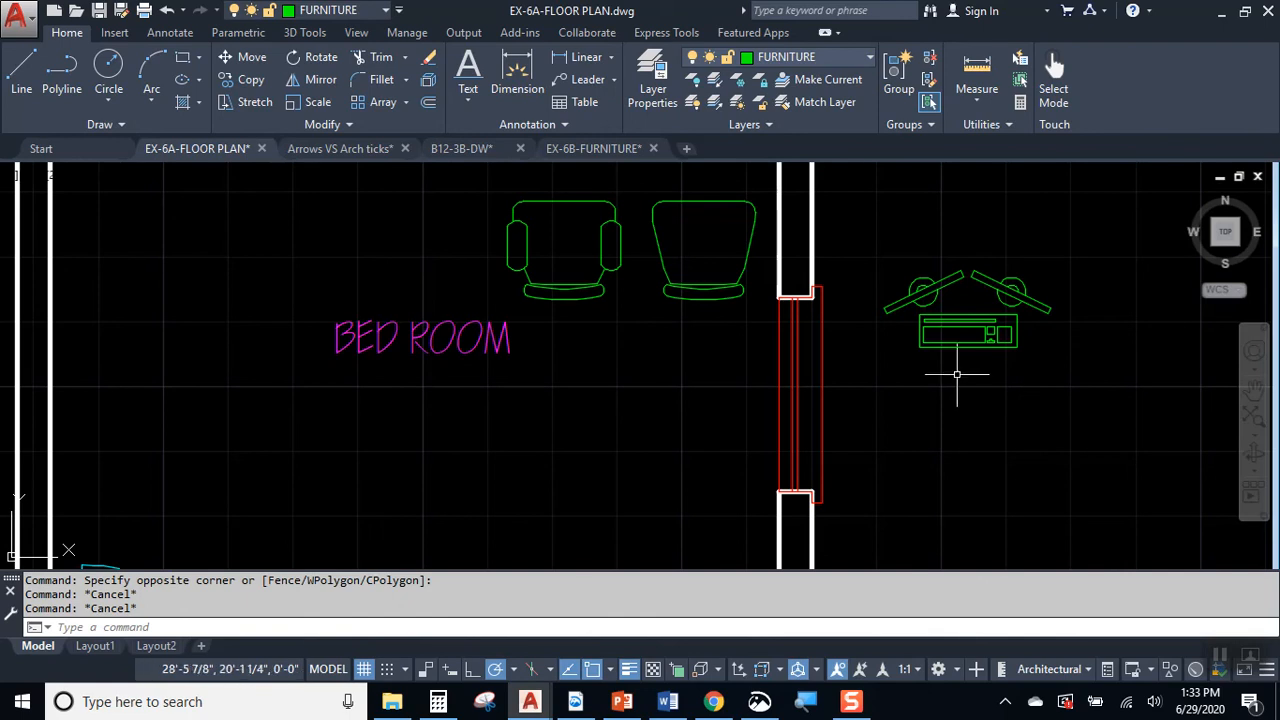
Step: Switch to the drawing B12-3B-DW and copy the large plant block in the corner of the office to the clipboard
{"action": "middle_click_drag", "start_coordinate": [909, 368], "coordinate": [863, 429]}
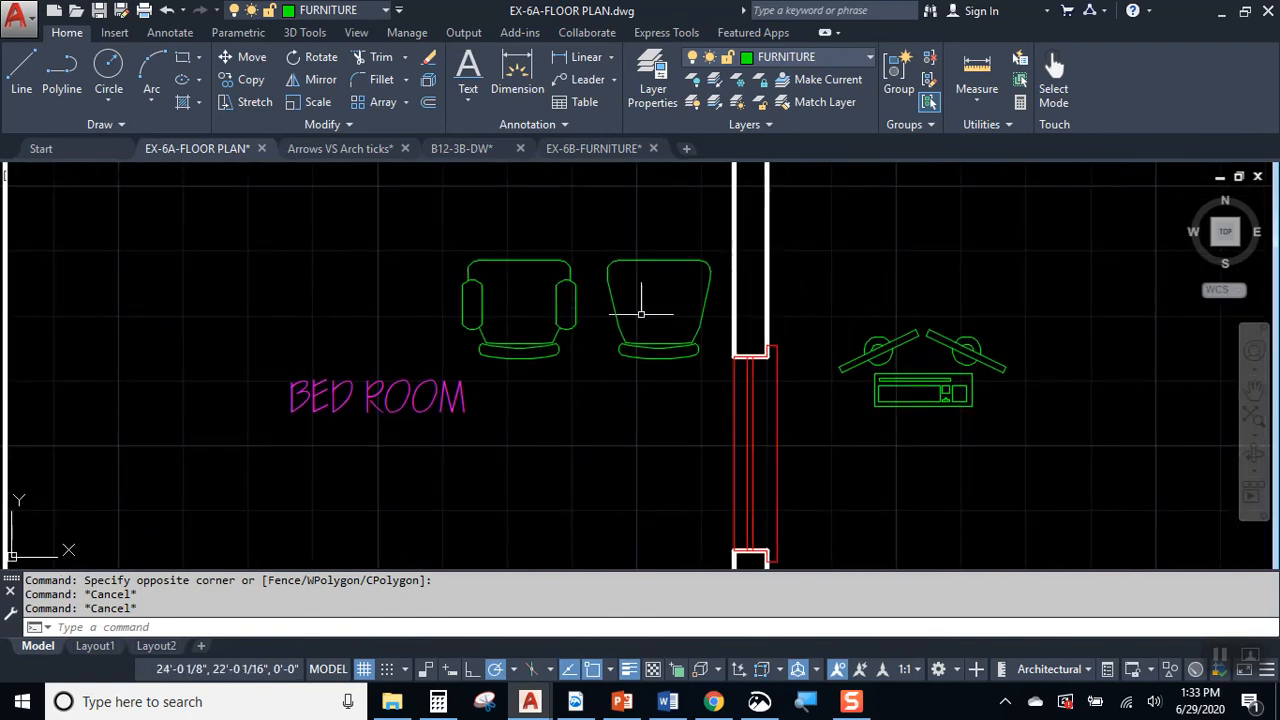
{"action": "mouse_move", "coordinate": [355, 160]}
{"action": "left_click", "coordinate": [461, 148]}
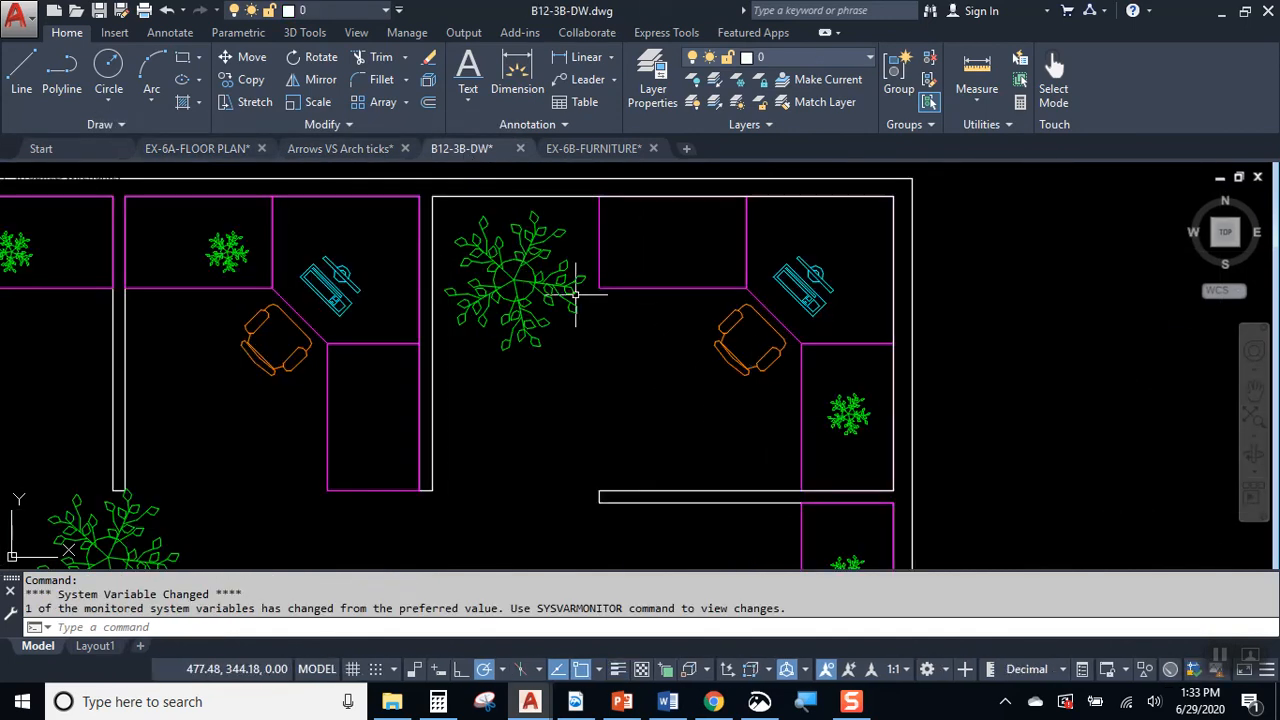
{"action": "left_click", "coordinate": [507, 320]}
{"action": "key", "text": "ctrl+c"}
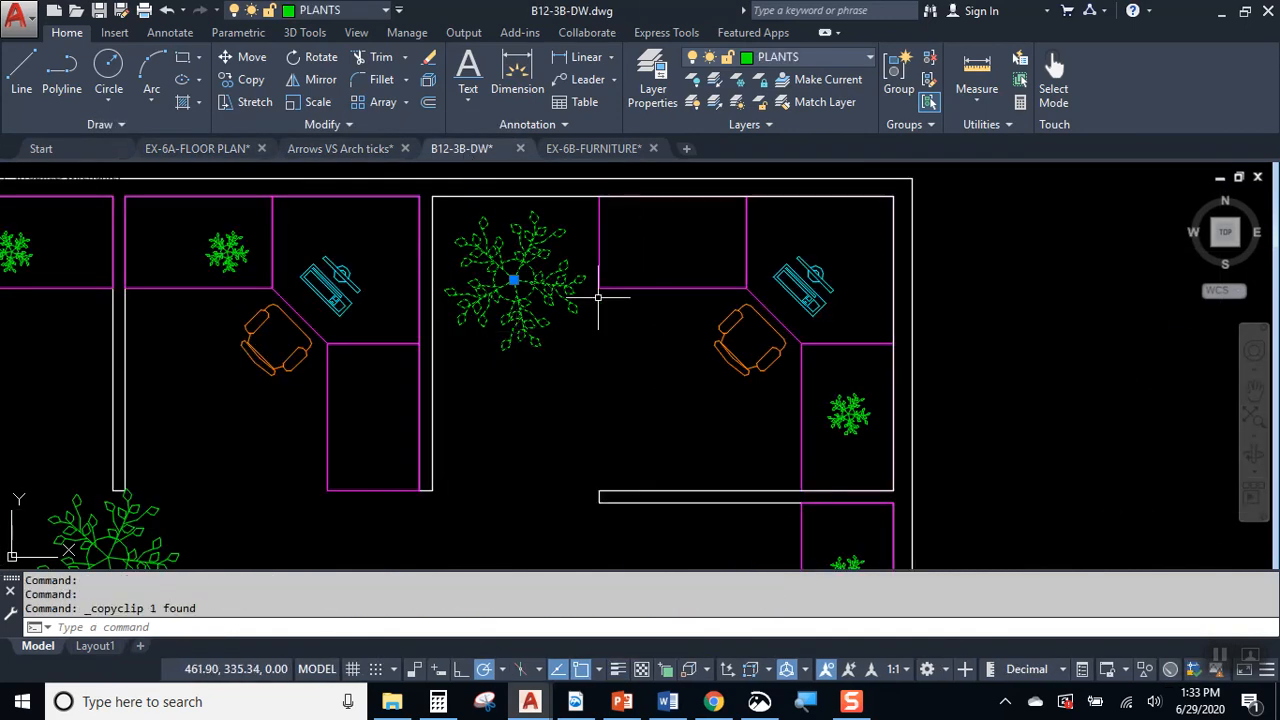
Step: Paste the plant into EX-6A-FLOOR PLAN outside the bedroom's northeast corner, select it to check its layer, and deselect it
{"action": "left_click", "coordinate": [197, 148]}
{"action": "key", "text": "ctrl+v"}
{"action": "scroll", "coordinate": [444, 425], "scroll_direction": "down", "scroll_amount": 2}
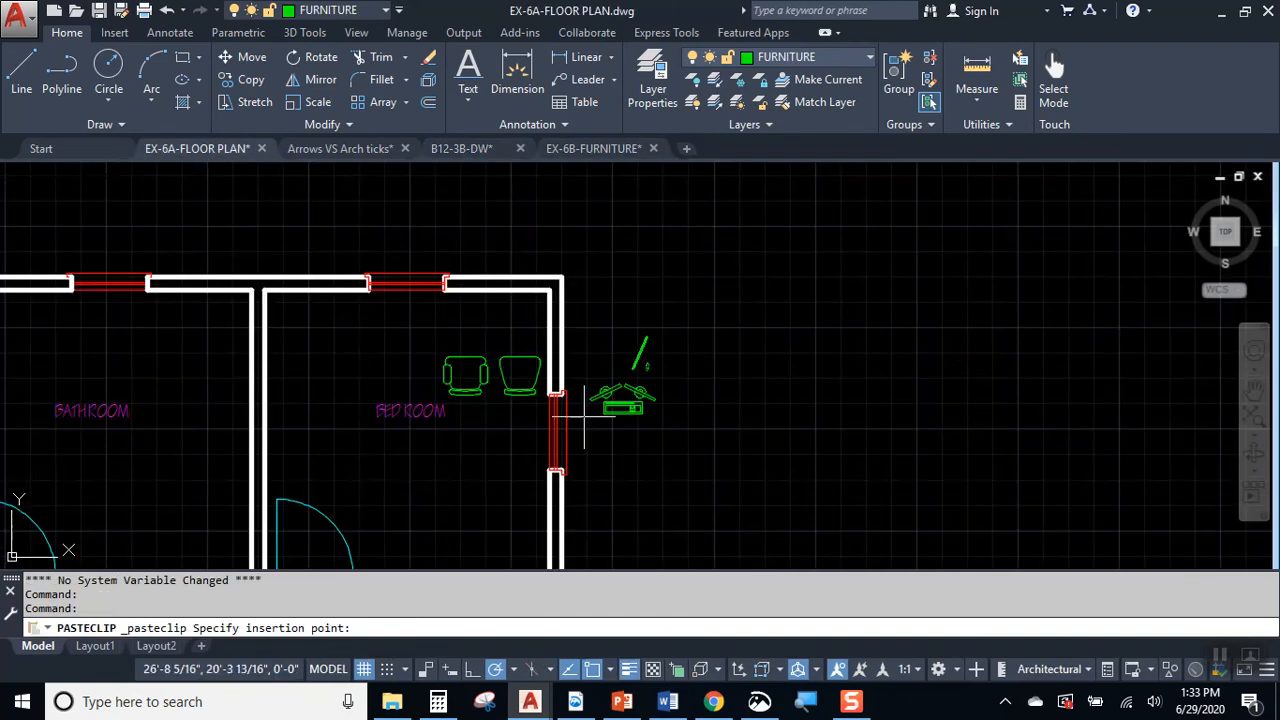
{"action": "left_click", "coordinate": [665, 355]}
{"action": "left_click", "coordinate": [705, 335]}
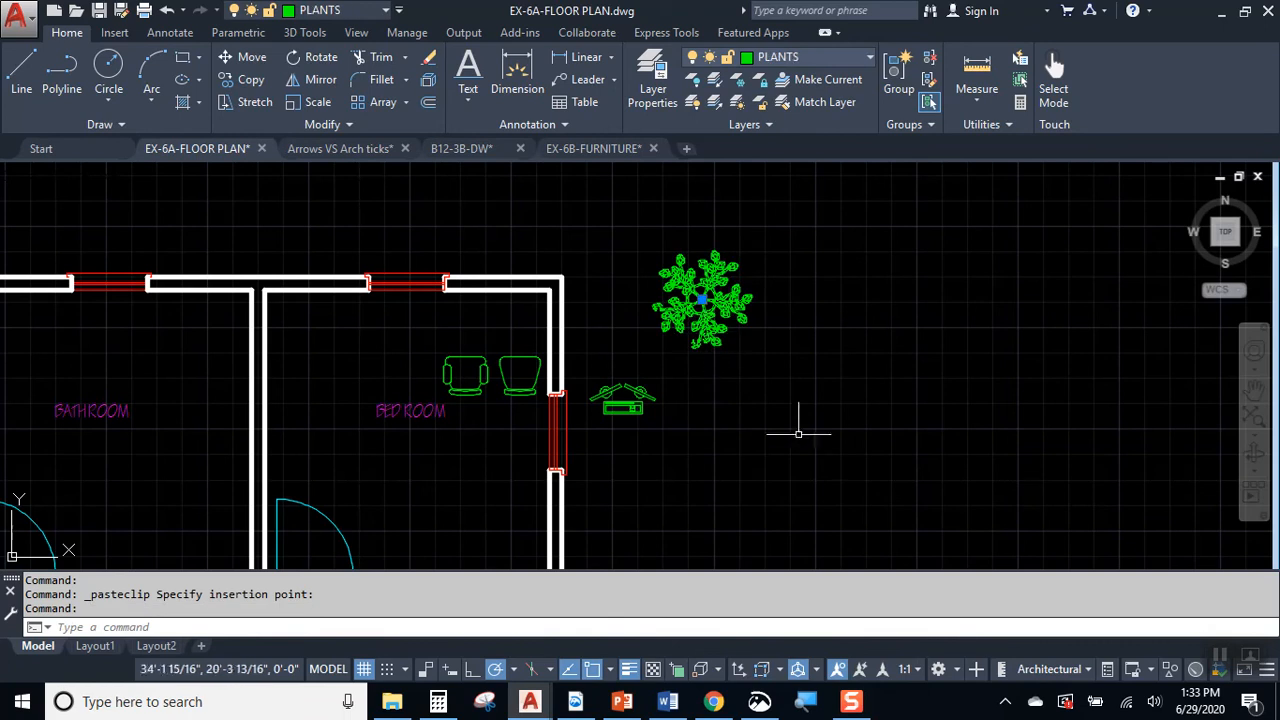
{"action": "scroll", "coordinate": [601, 367], "scroll_direction": "up", "scroll_amount": 2}
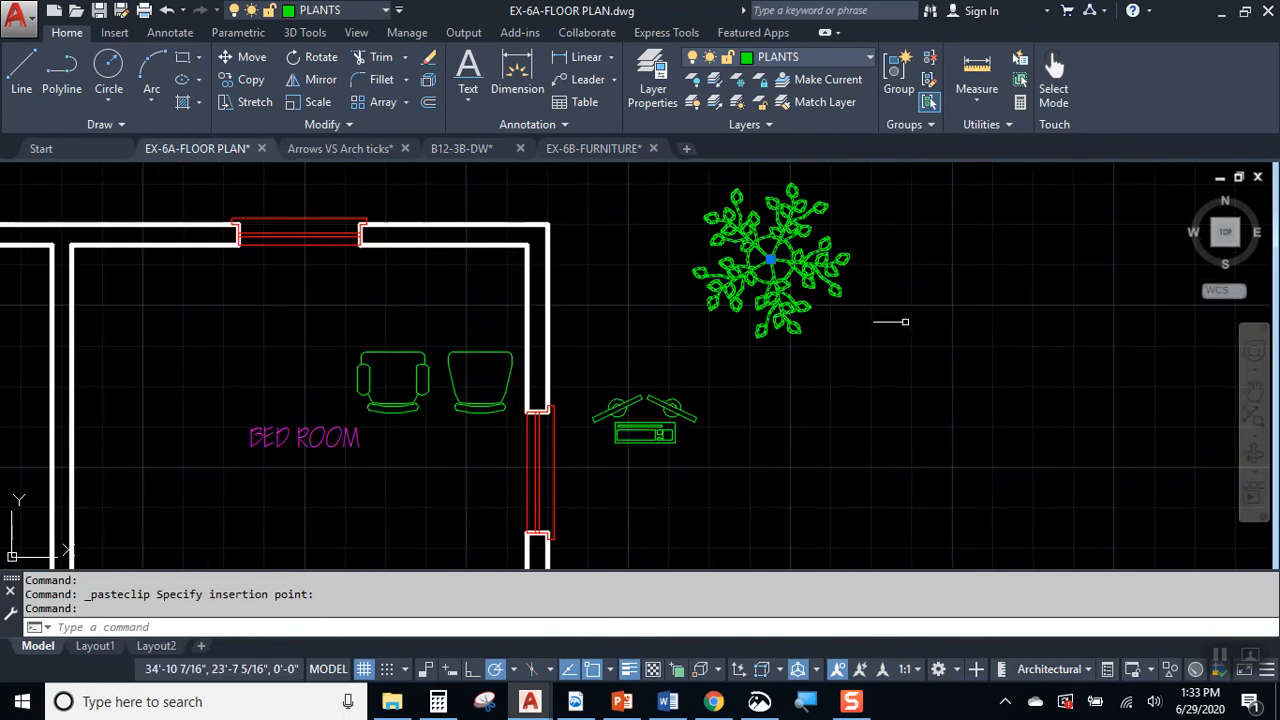
{"action": "key", "text": "Escape"}
Step: Move both chairs out of the bedroom by their grips, placing the armless chair above the computer and the armchair beside it
{"action": "scroll", "coordinate": [560, 394], "scroll_direction": "up", "scroll_amount": 2}
{"action": "middle_click_drag", "start_coordinate": [560, 394], "coordinate": [800, 366]}
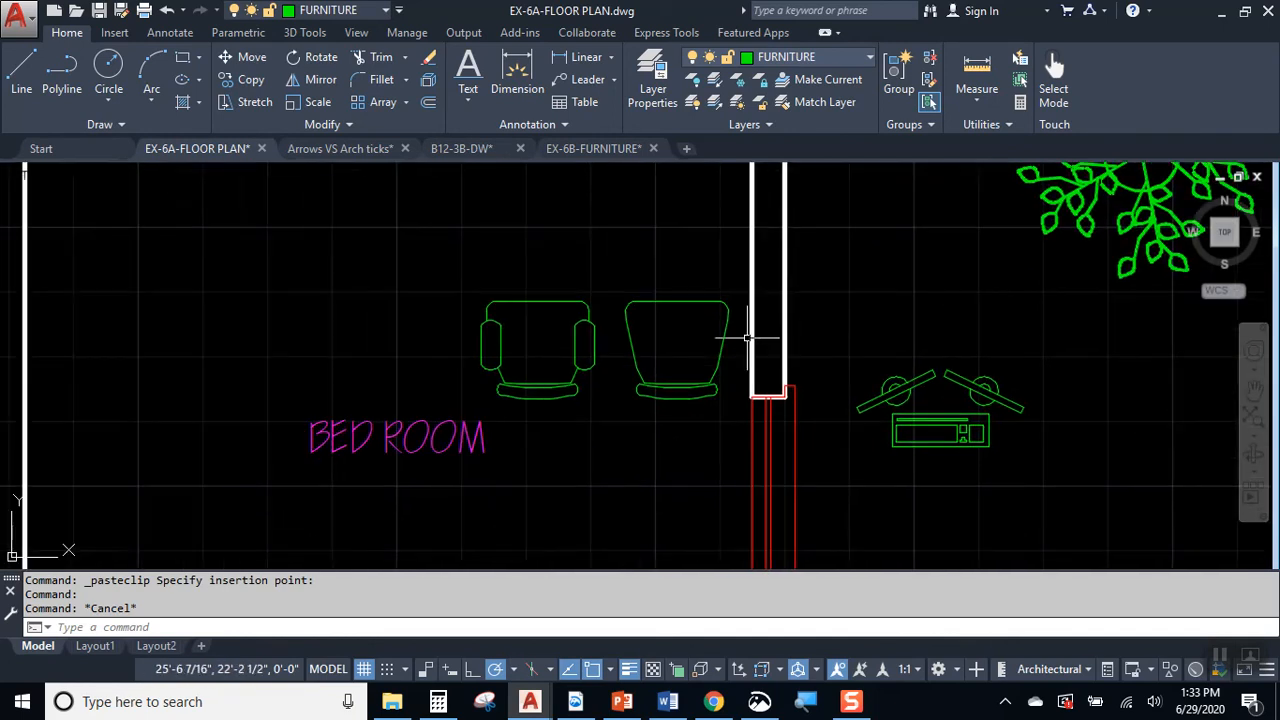
{"action": "left_click", "coordinate": [671, 301]}
{"action": "left_click", "coordinate": [676, 301]}
{"action": "left_click", "coordinate": [917, 242]}
{"action": "left_click", "coordinate": [537, 301]}
{"action": "left_click", "coordinate": [537, 301]}
{"action": "left_click", "coordinate": [1108, 344]}
{"action": "key", "text": "Escape"}
{"action": "key", "text": "Escape"}
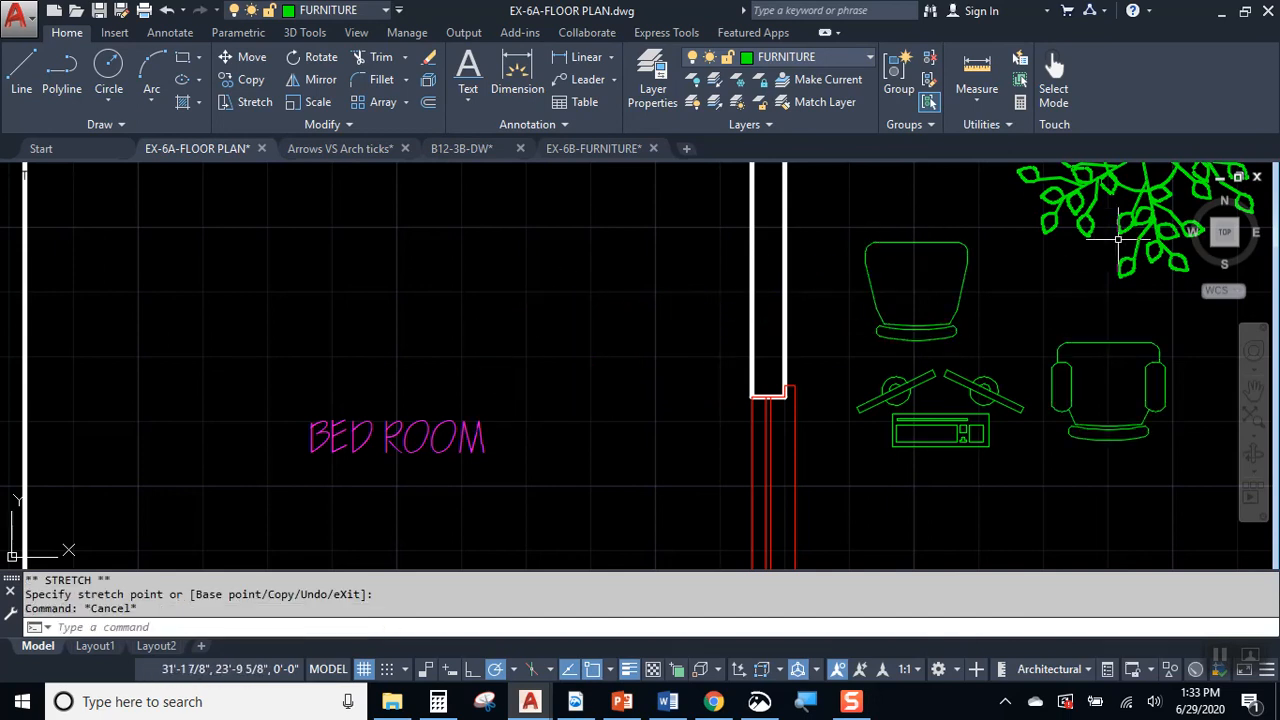
{"action": "scroll", "coordinate": [800, 347], "scroll_direction": "down", "scroll_amount": 4}
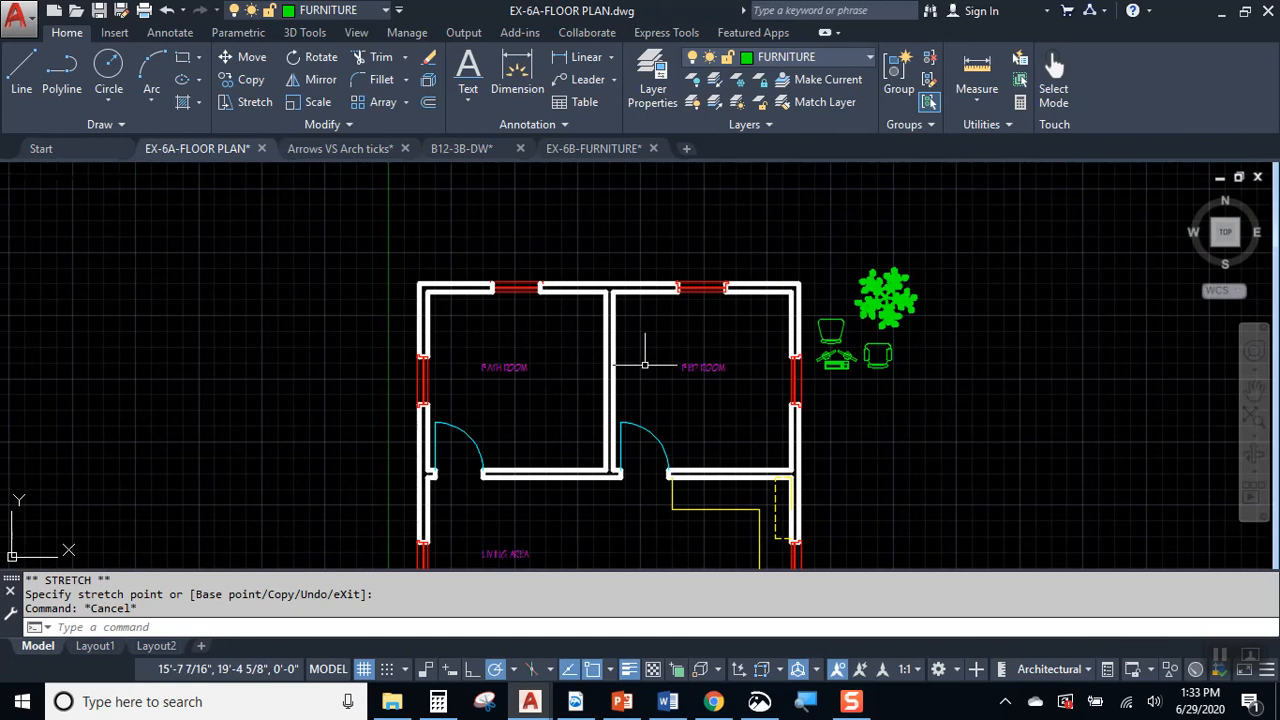
{"action": "scroll", "coordinate": [668, 396], "scroll_direction": "up", "scroll_amount": 2}
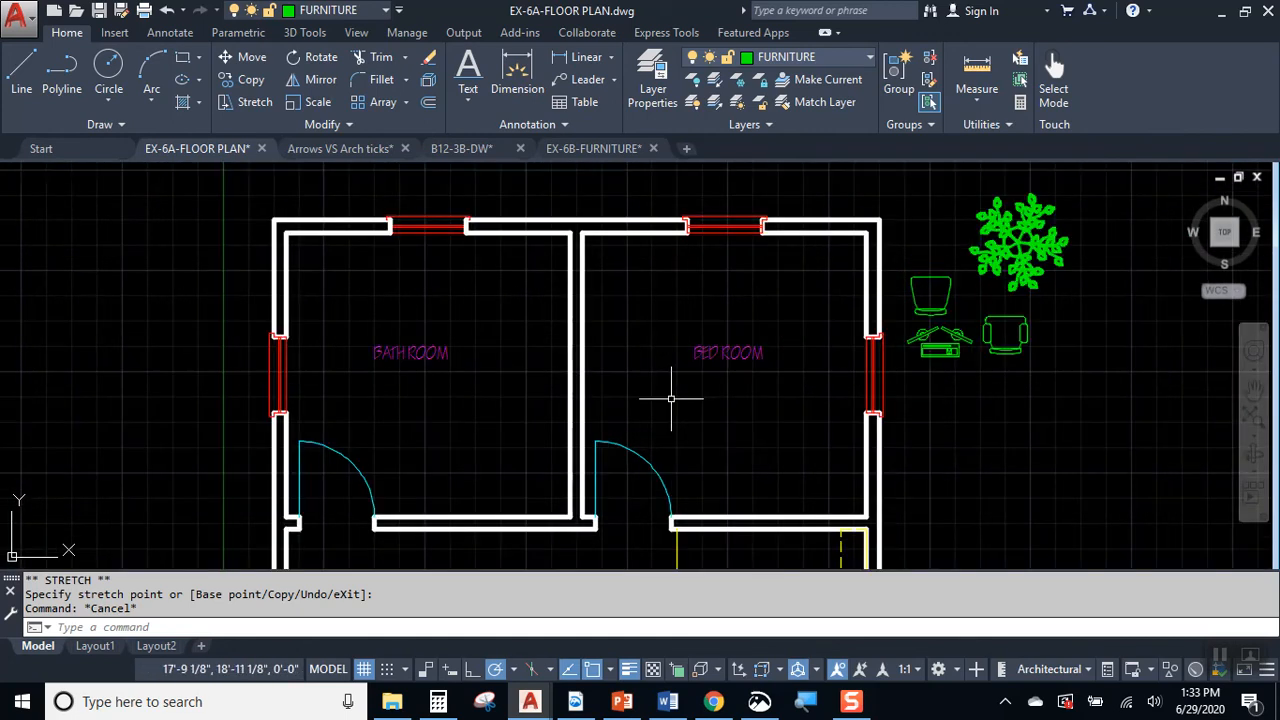
{"action": "left_click", "coordinate": [918, 272]}
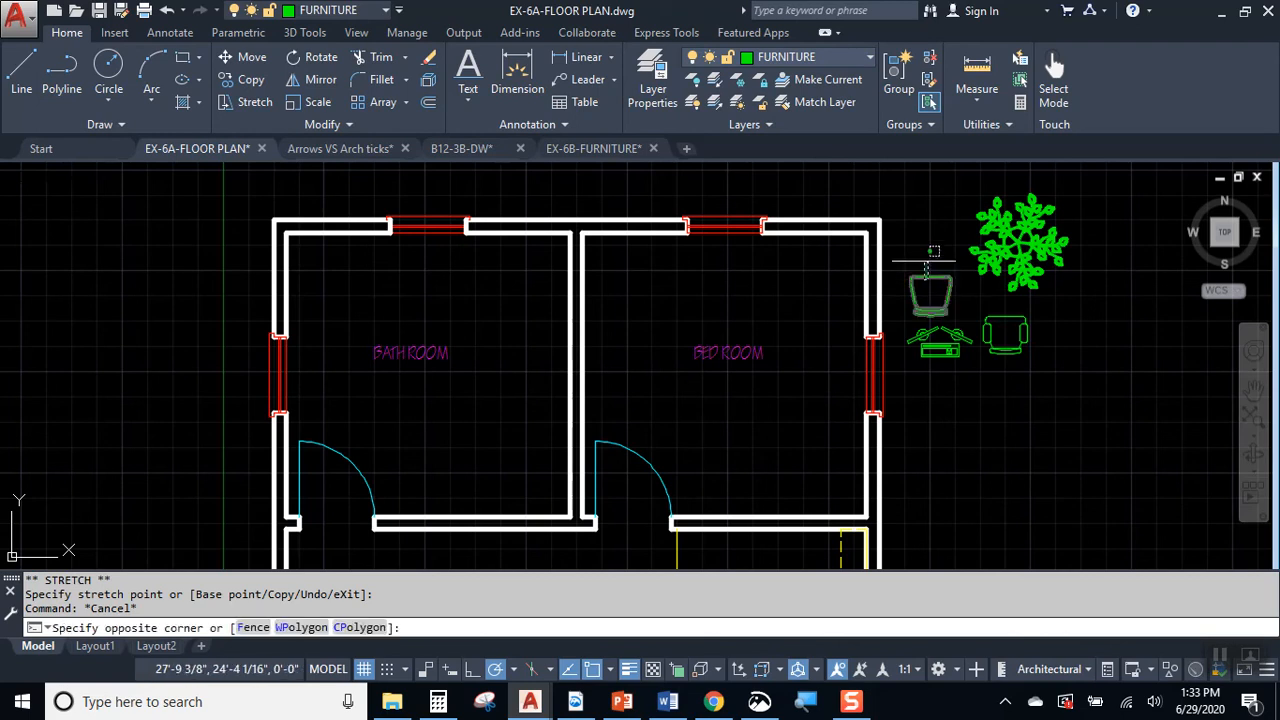
{"action": "key", "text": "Escape"}
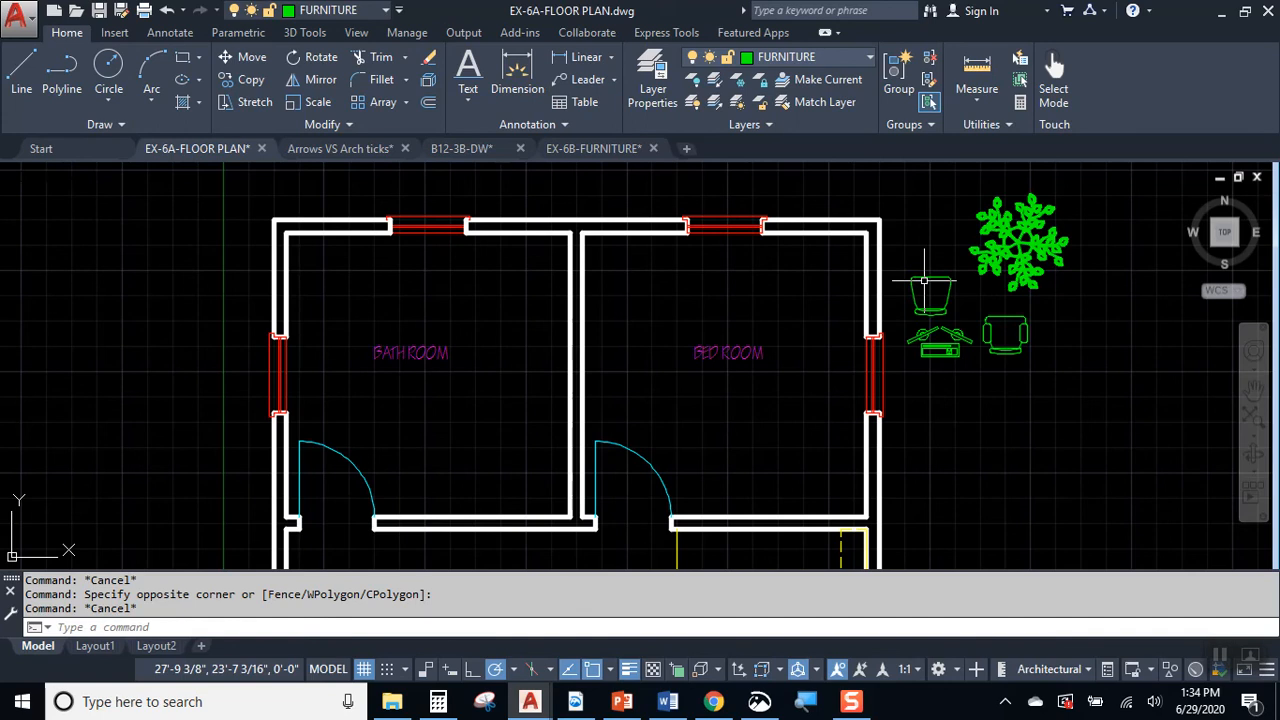
{"action": "scroll", "coordinate": [924, 281], "scroll_direction": "up", "scroll_amount": 4}
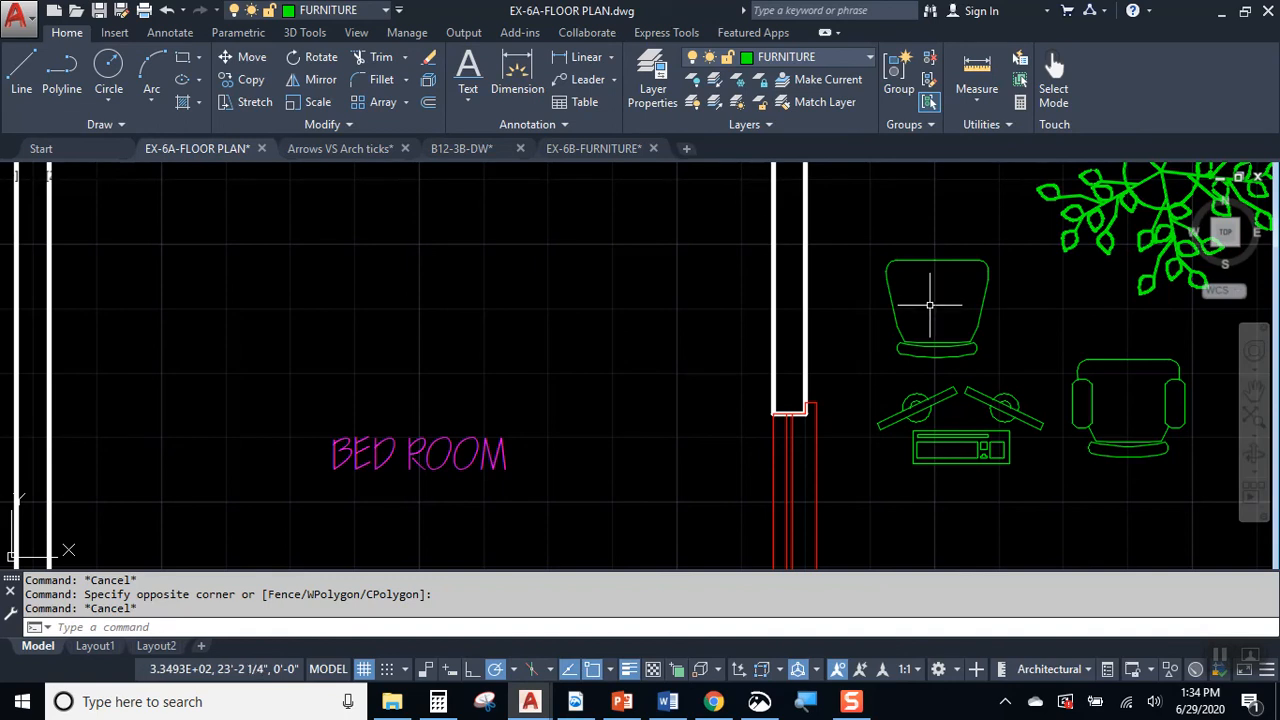
{"action": "scroll", "coordinate": [925, 300], "scroll_direction": "down", "scroll_amount": 4}
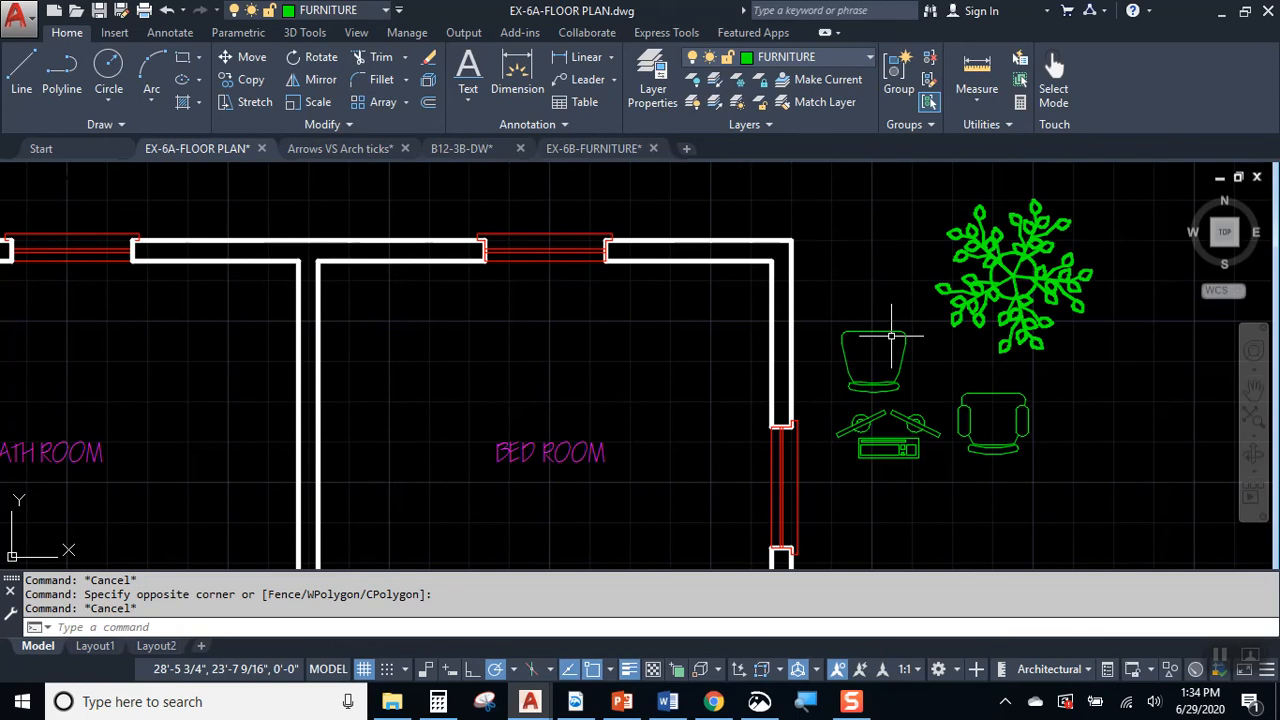
Step: Open the gallery of blocks available in the floor plan and look through its furniture and fixture blocks
{"action": "left_click", "coordinate": [115, 34]}
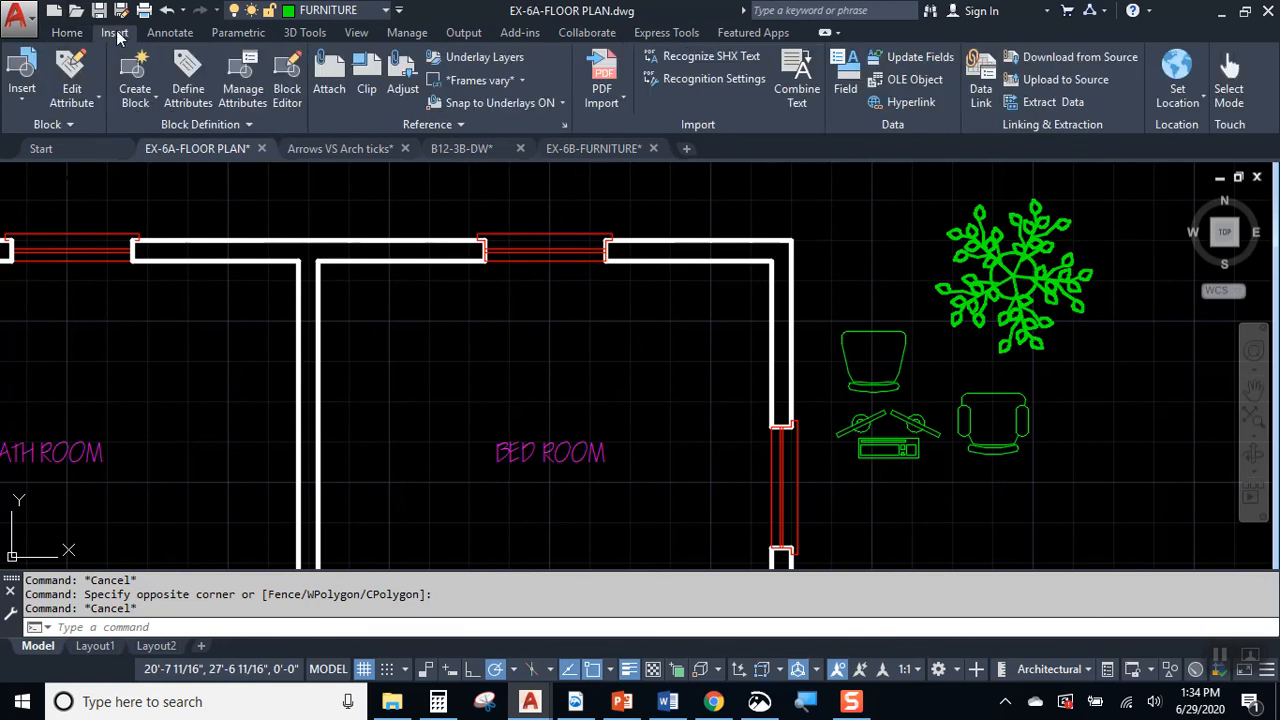
{"action": "left_click", "coordinate": [47, 124]}
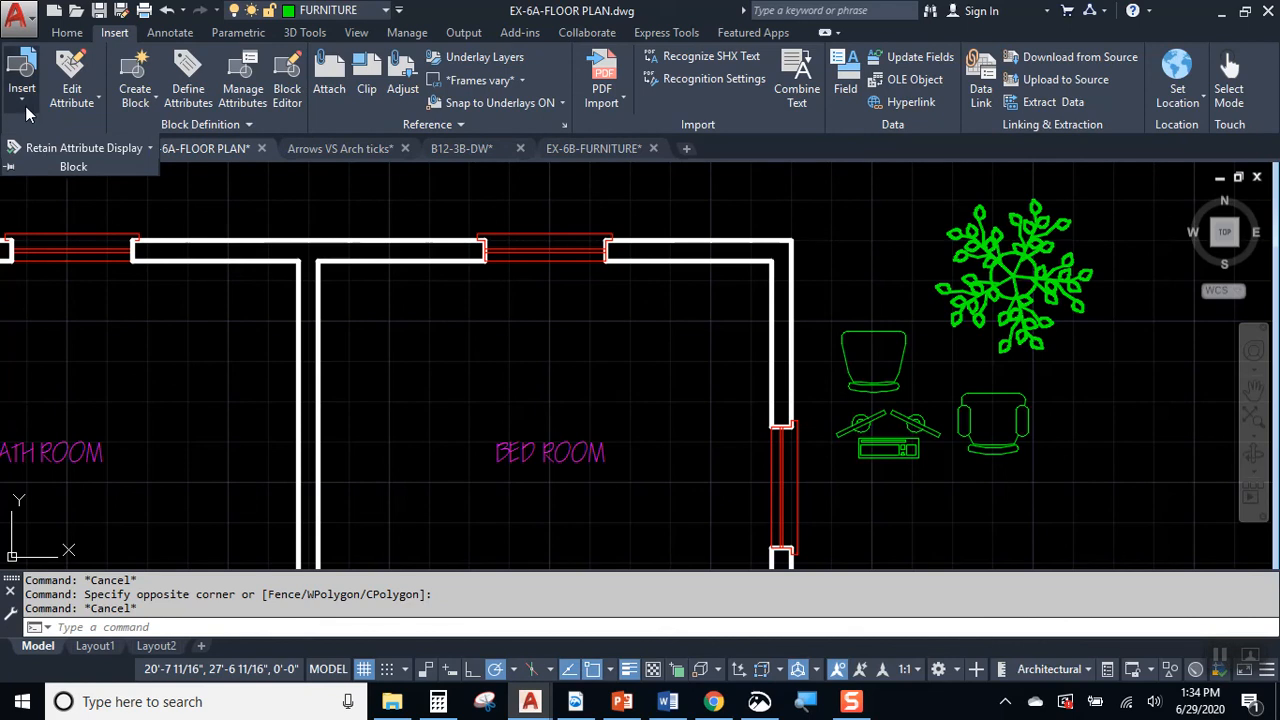
{"action": "left_click", "coordinate": [25, 96]}
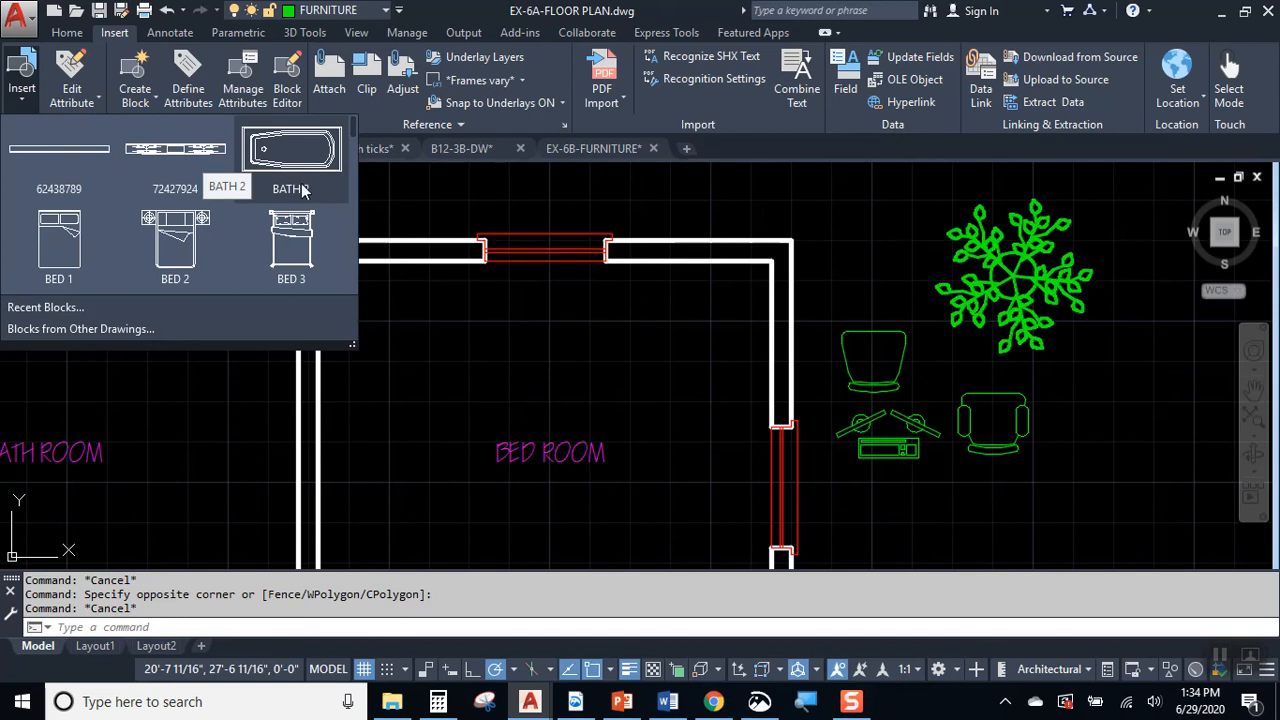
{"action": "scroll", "coordinate": [297, 256], "scroll_direction": "down", "scroll_amount": 1}
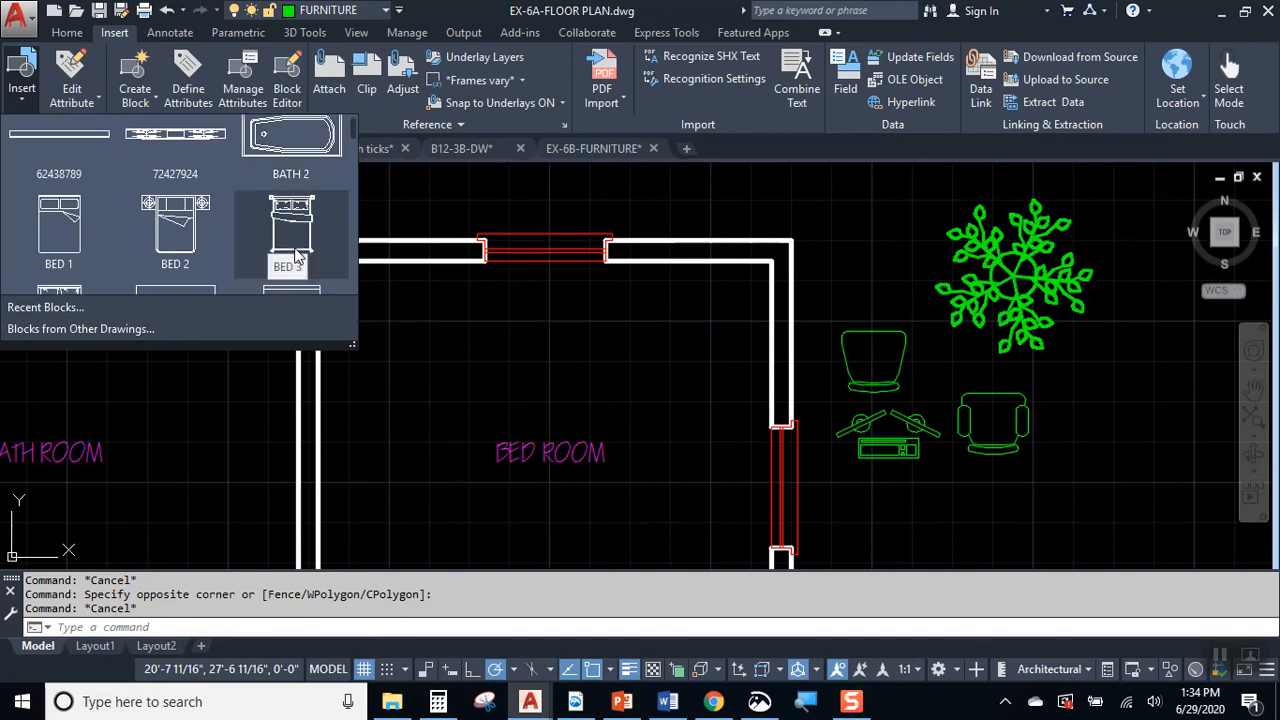
{"action": "scroll", "coordinate": [290, 250], "scroll_direction": "down", "scroll_amount": 3}
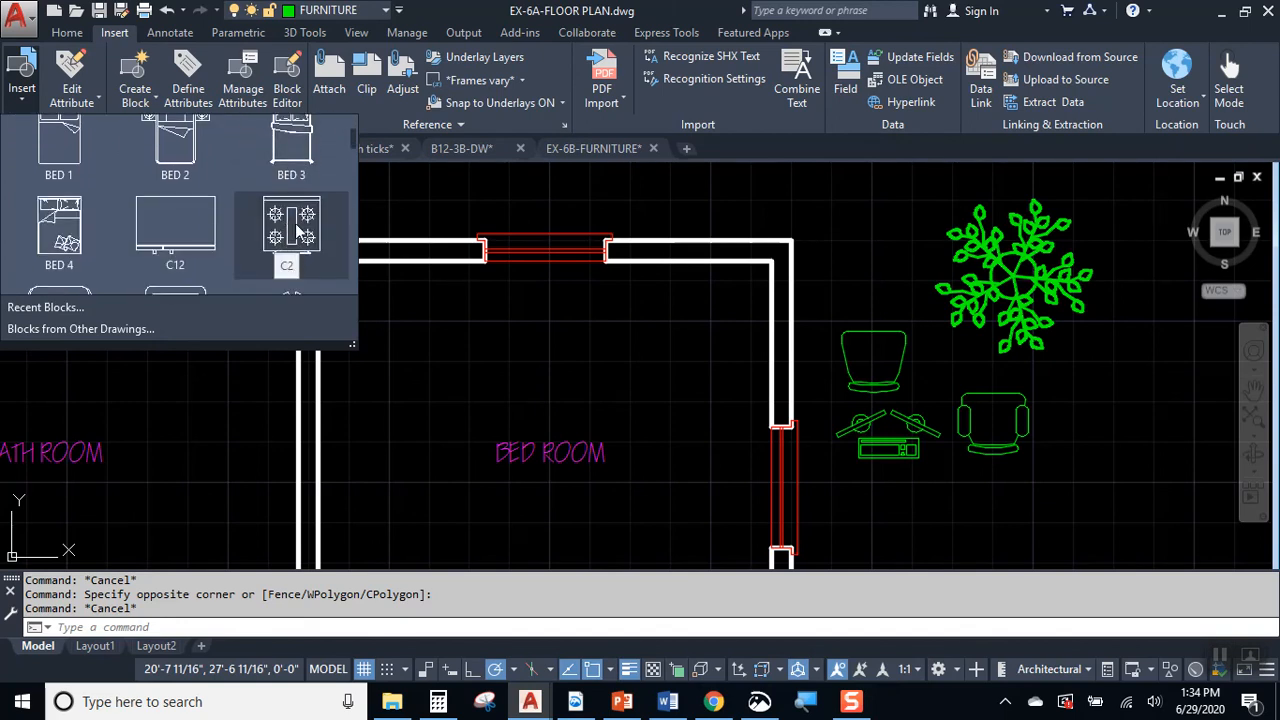
{"action": "scroll", "coordinate": [297, 230], "scroll_direction": "down", "scroll_amount": 3}
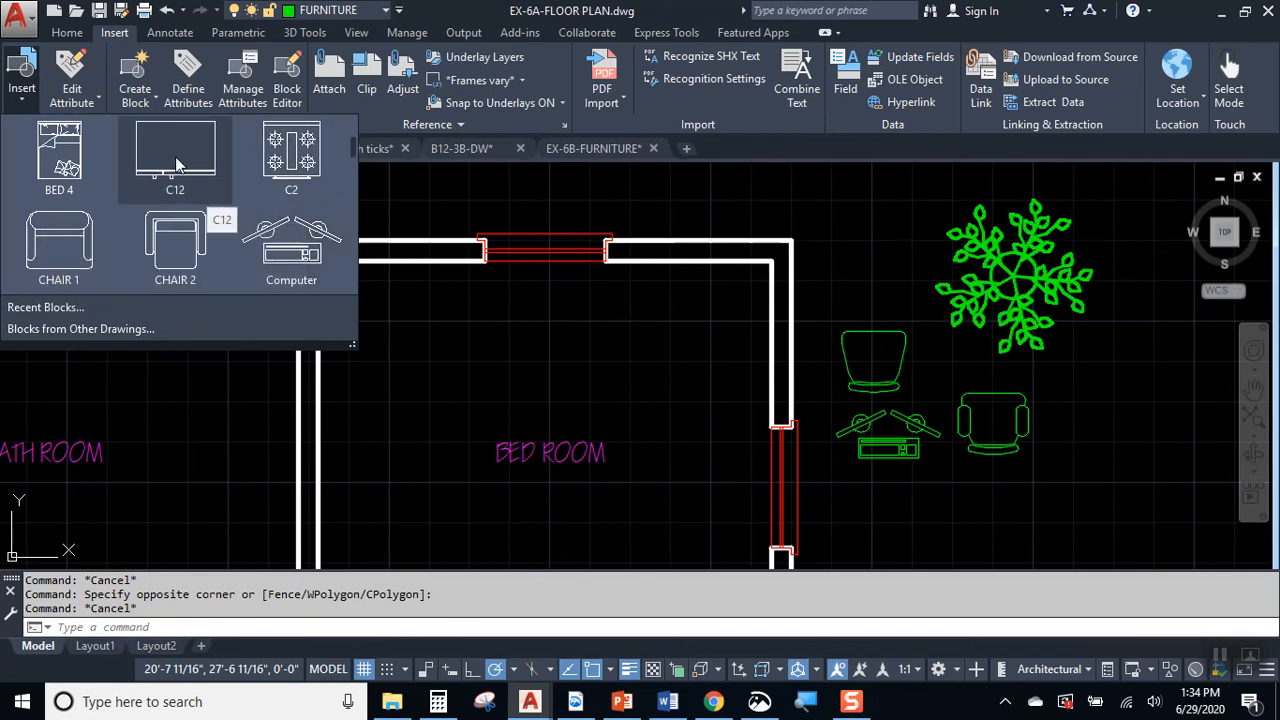
{"action": "scroll", "coordinate": [172, 220], "scroll_direction": "down", "scroll_amount": 1}
{"action": "scroll", "coordinate": [178, 245], "scroll_direction": "down", "scroll_amount": 3}
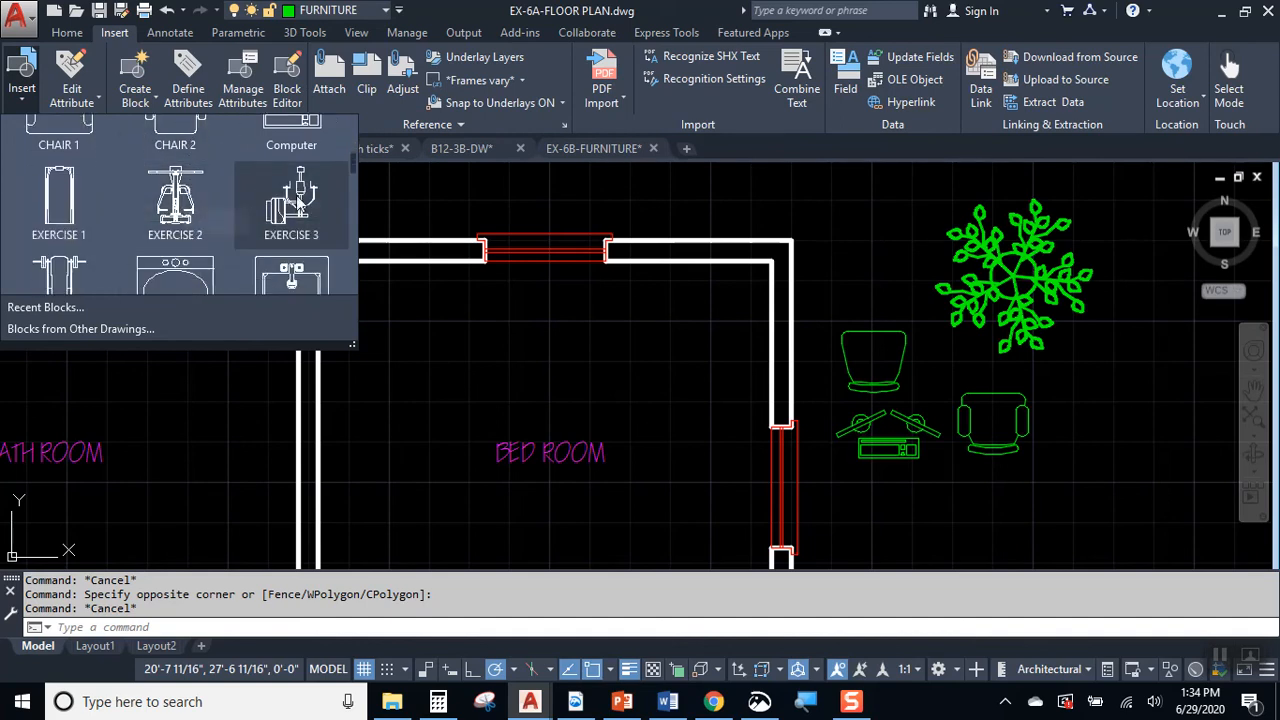
{"action": "scroll", "coordinate": [137, 233], "scroll_direction": "down", "scroll_amount": 2}
{"action": "scroll", "coordinate": [110, 238], "scroll_direction": "down", "scroll_amount": 2}
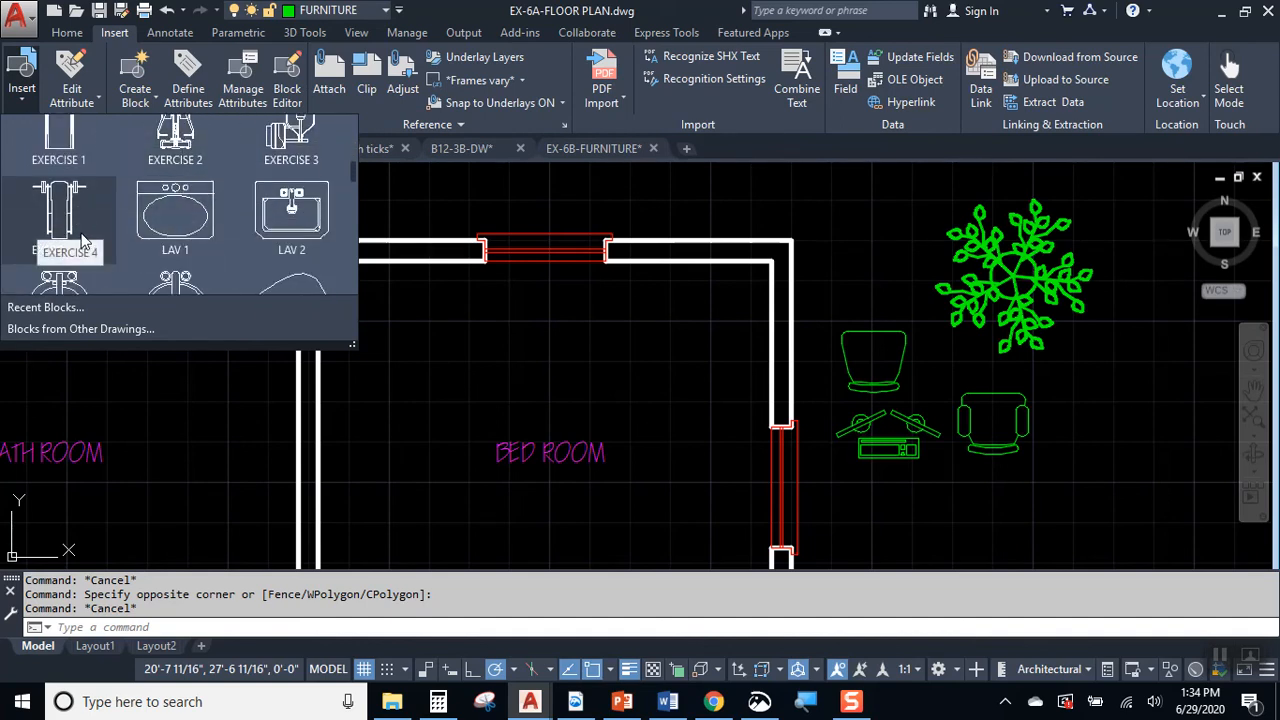
{"action": "scroll", "coordinate": [200, 220], "scroll_direction": "down", "scroll_amount": 2}
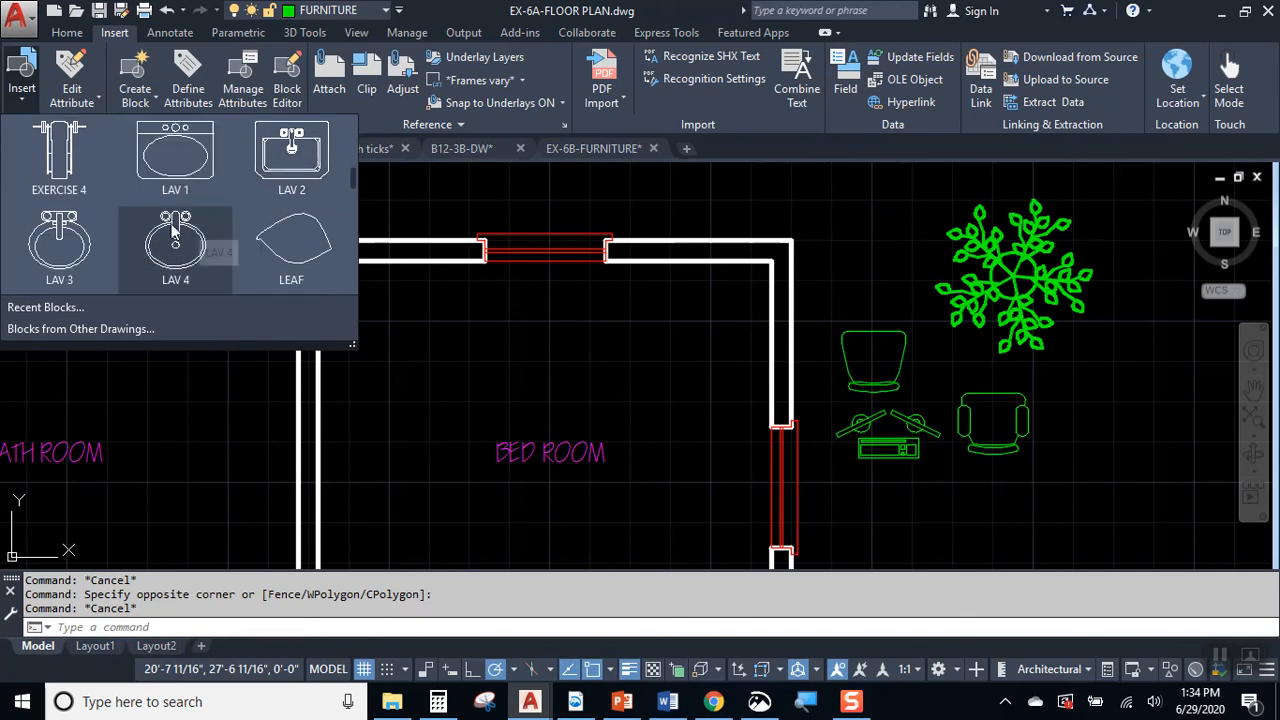
{"action": "scroll", "coordinate": [205, 235], "scroll_direction": "down", "scroll_amount": 4}
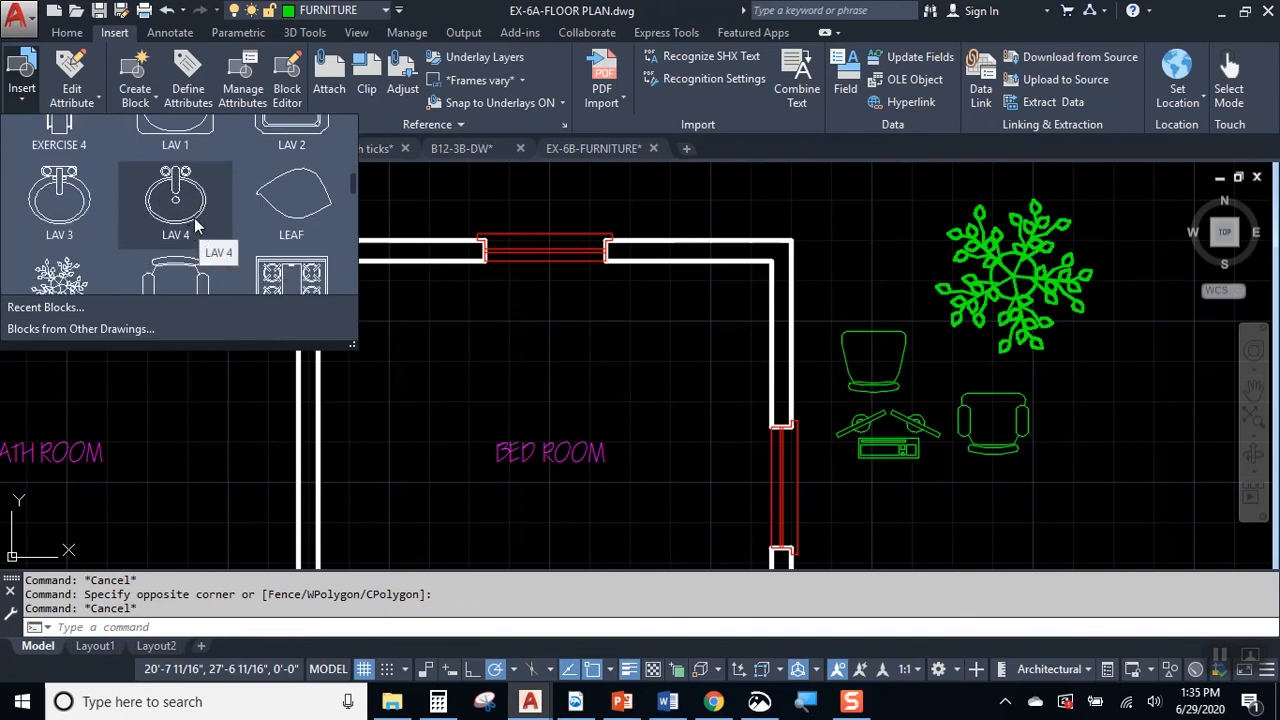
{"action": "scroll", "coordinate": [291, 242], "scroll_direction": "down", "scroll_amount": 3}
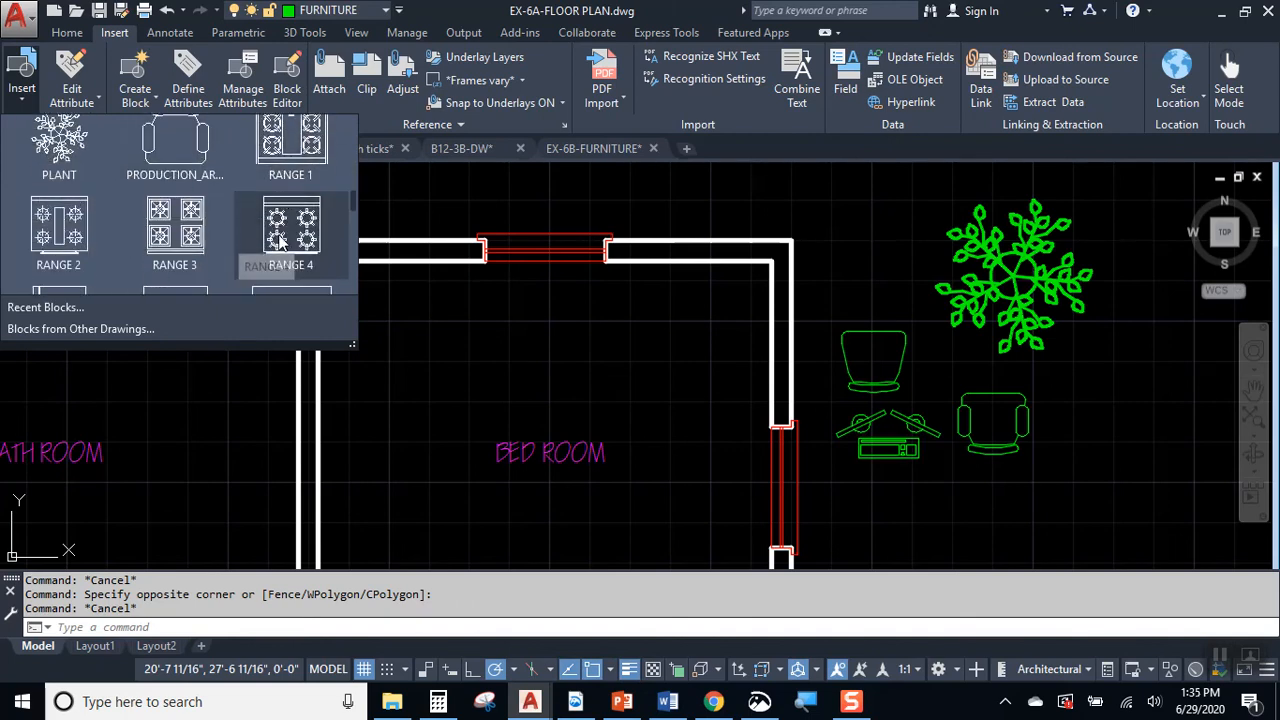
{"action": "scroll", "coordinate": [85, 245], "scroll_direction": "down", "scroll_amount": 8}
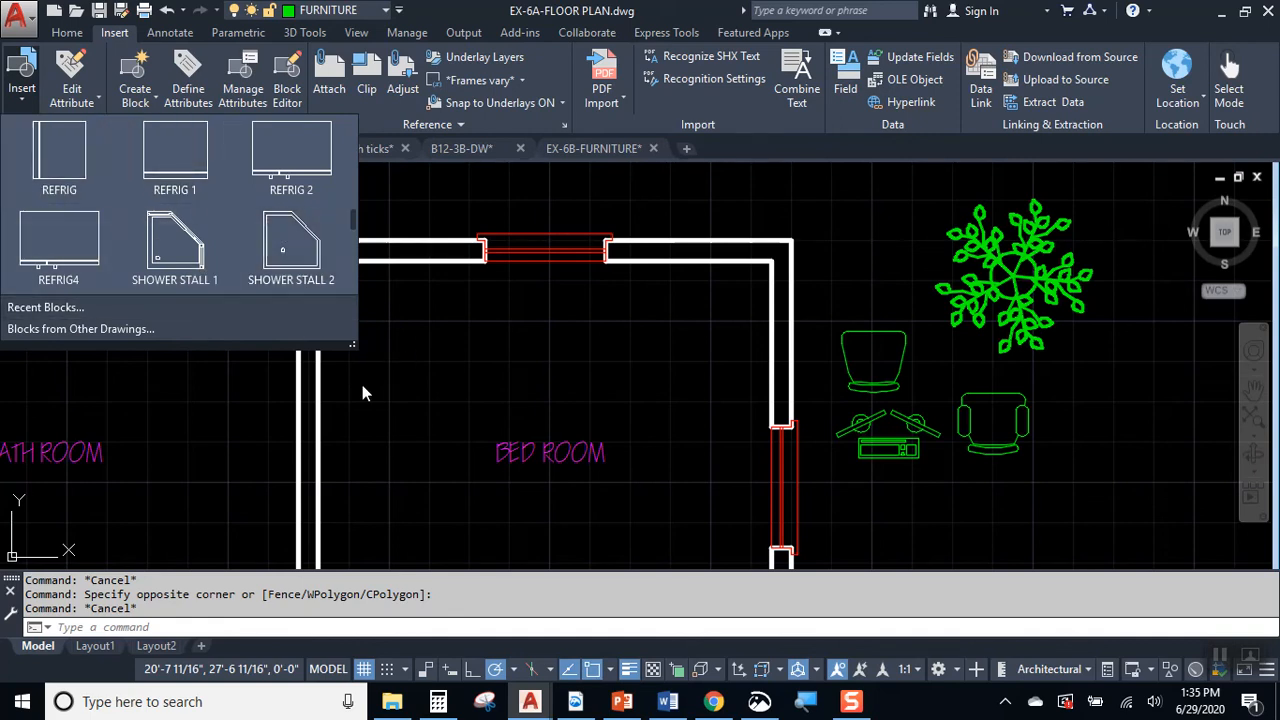
Step: Insert the LAV 3 oval lavatory block in the upper part of the bathroom, near the wall shared with the bedroom
{"action": "scroll", "coordinate": [229, 267], "scroll_direction": "up", "scroll_amount": 3}
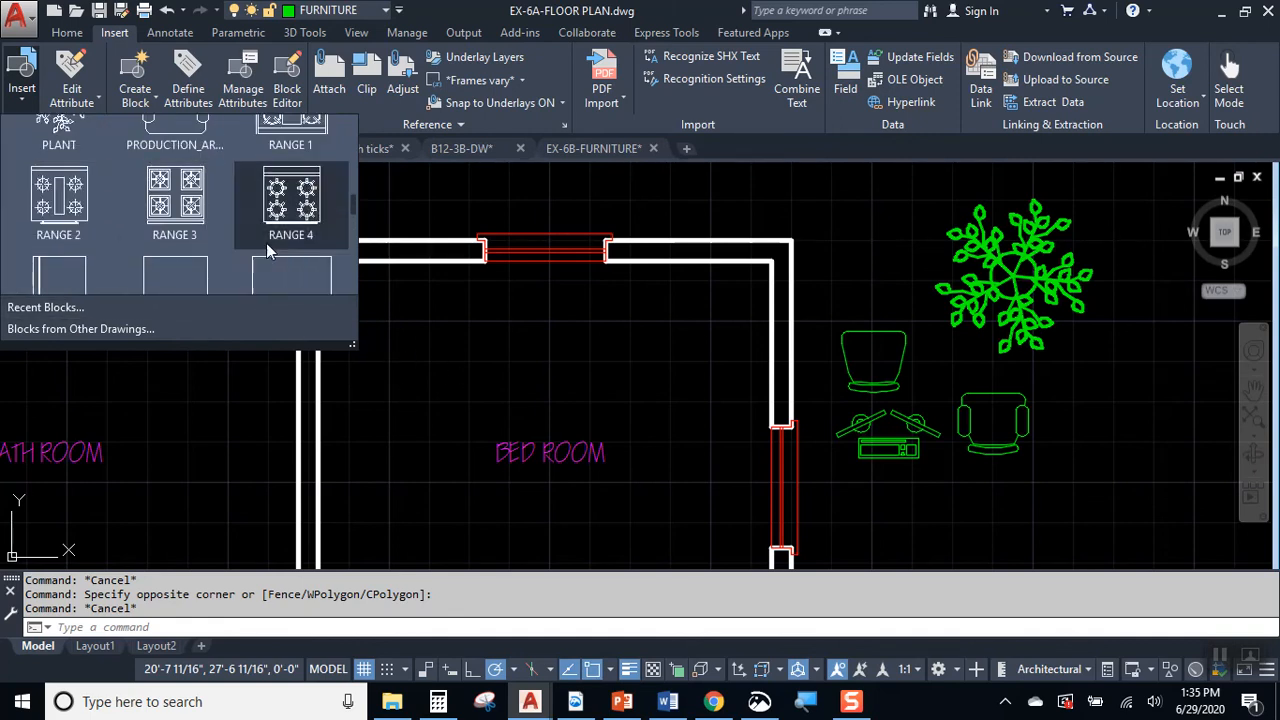
{"action": "scroll", "coordinate": [265, 251], "scroll_direction": "up", "scroll_amount": 3}
{"action": "scroll", "coordinate": [255, 214], "scroll_direction": "down", "scroll_amount": 1}
{"action": "scroll", "coordinate": [255, 215], "scroll_direction": "down", "scroll_amount": 3}
{"action": "left_click", "coordinate": [66, 157]}
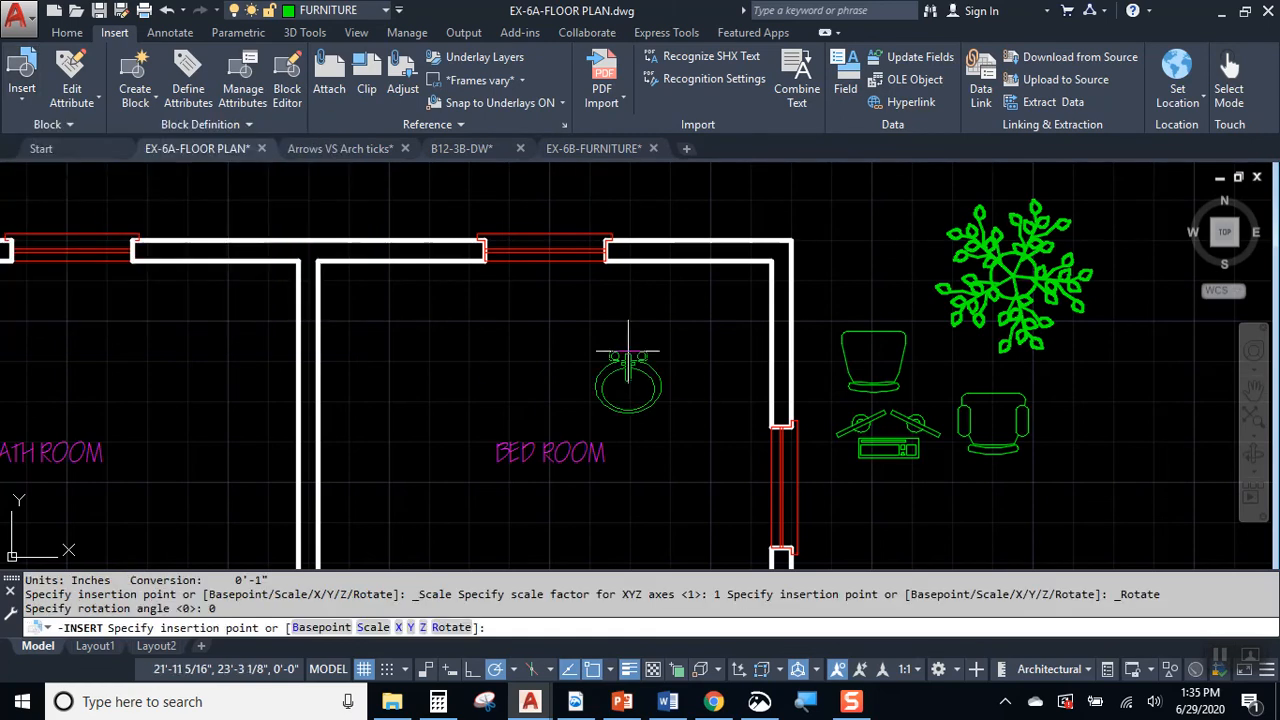
{"action": "left_click", "coordinate": [162, 320]}
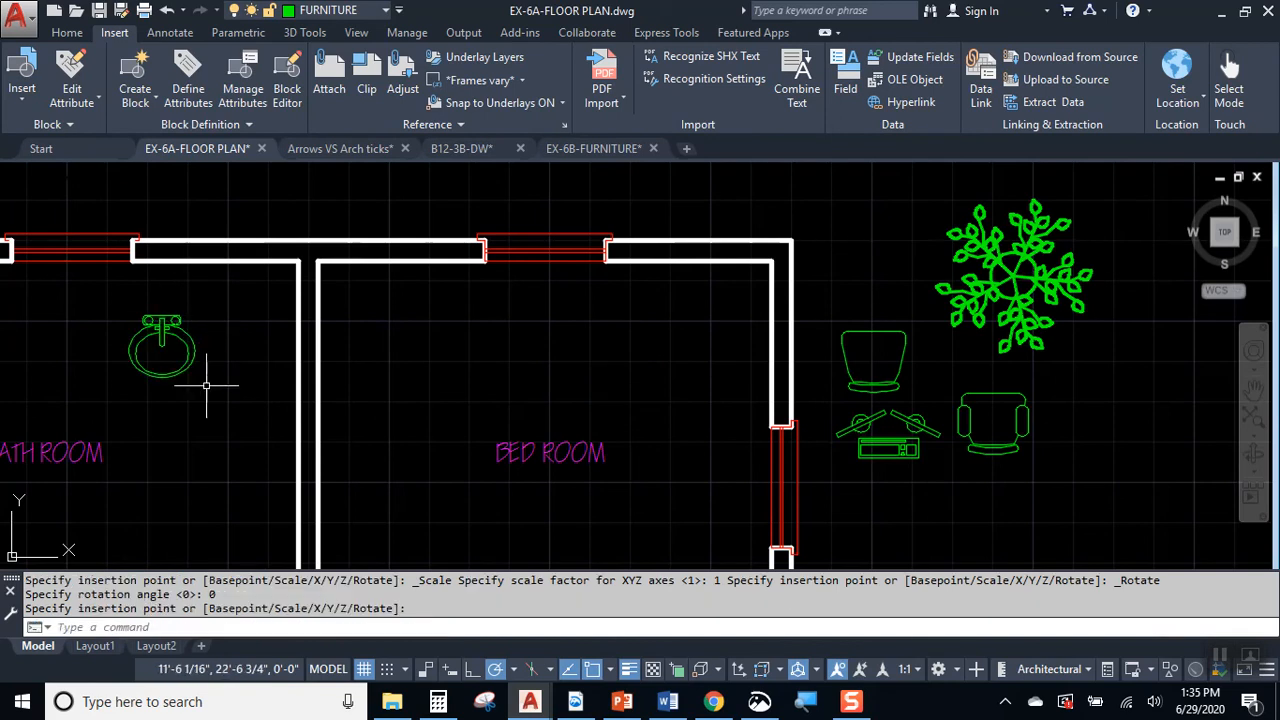
Step: Insert the LAV 2 rectangular lavatory block in the bathroom, west of the oval lavatory and above the room label
{"action": "middle_click_drag", "start_coordinate": [165, 440], "coordinate": [580, 434]}
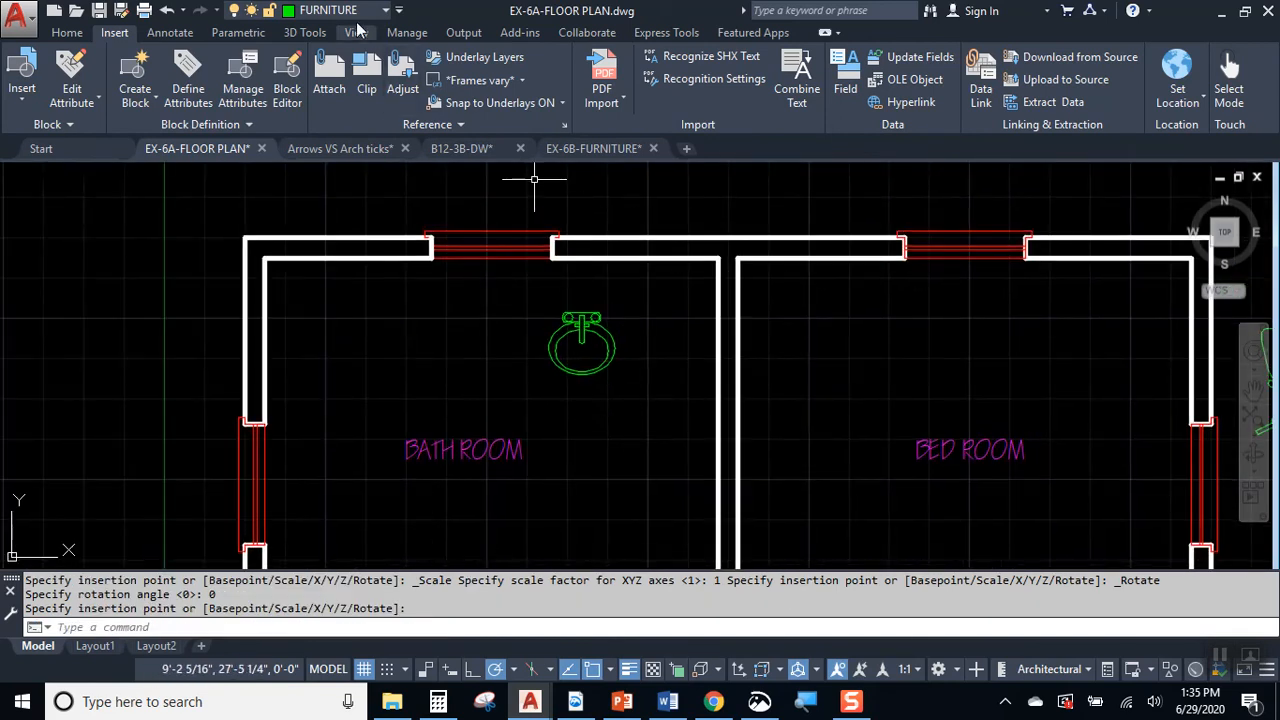
{"action": "left_click", "coordinate": [351, 10]}
{"action": "left_click", "coordinate": [353, 12]}
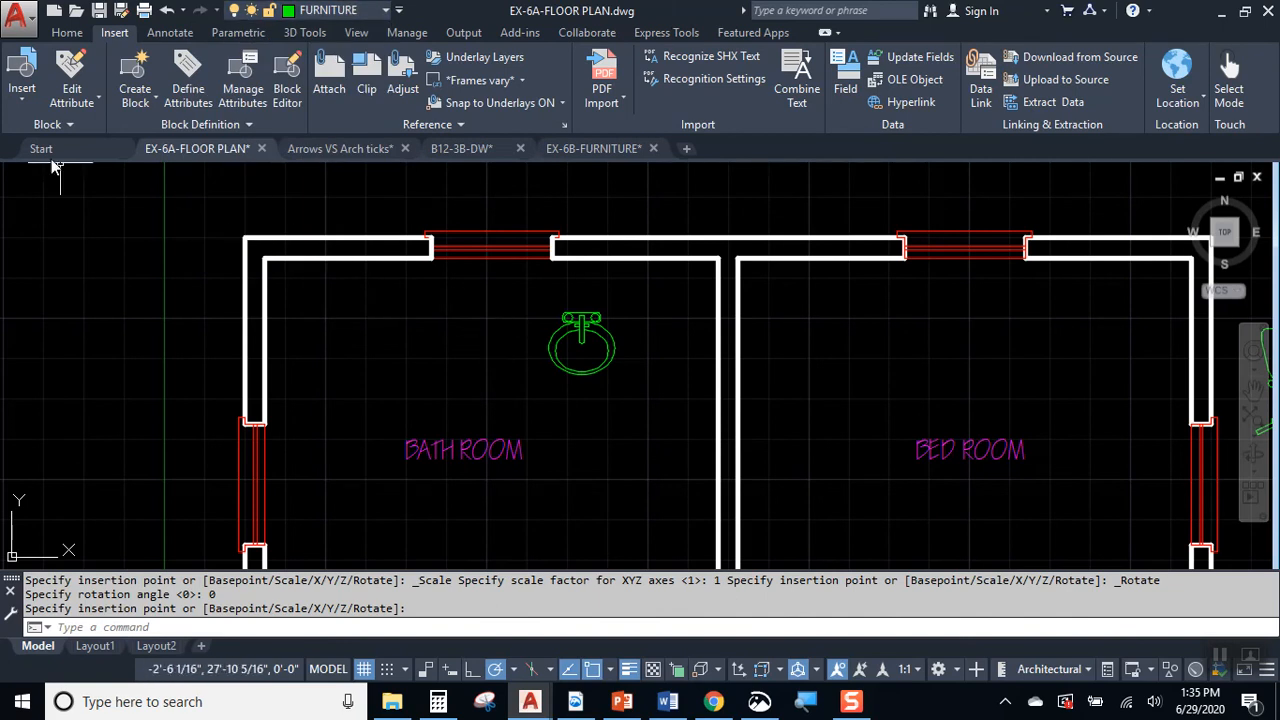
{"action": "left_click", "coordinate": [22, 72]}
{"action": "scroll", "coordinate": [36, 214], "scroll_direction": "up", "scroll_amount": 1}
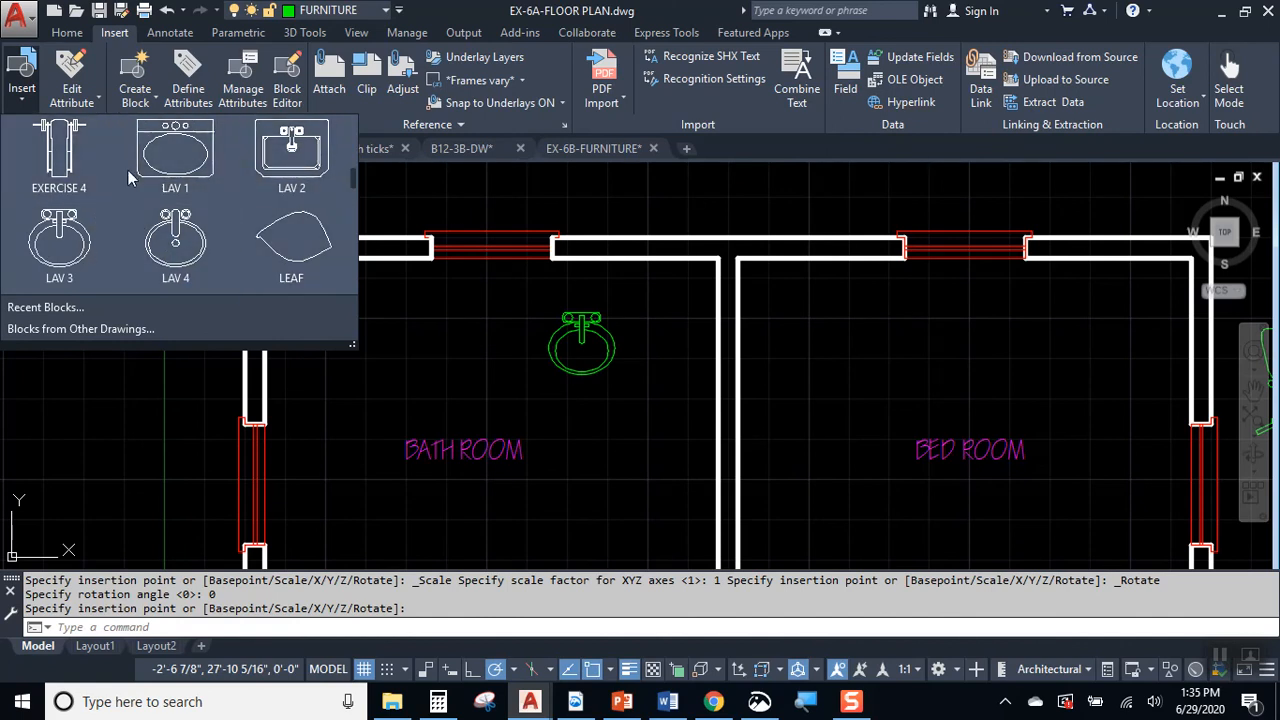
{"action": "left_click", "coordinate": [291, 168]}
{"action": "left_click", "coordinate": [409, 345]}
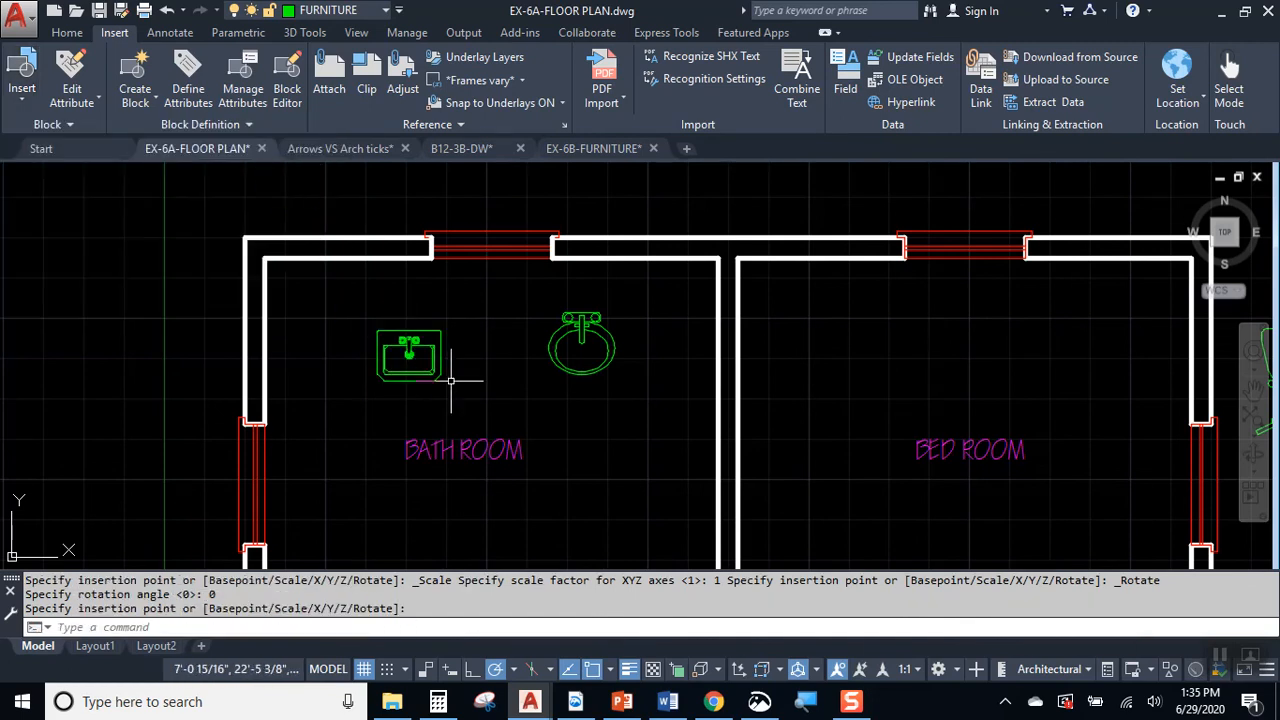